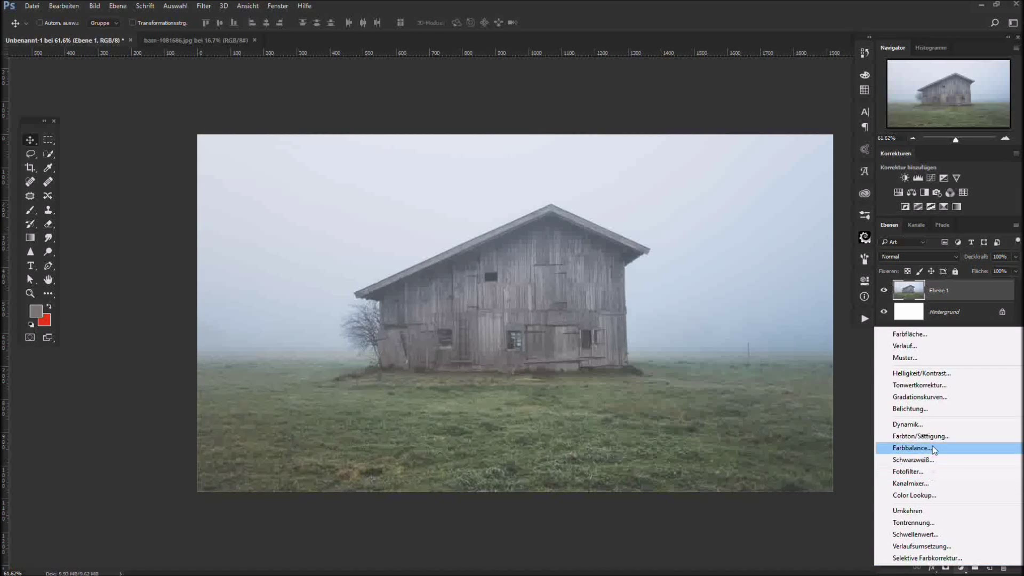
# - Add a Hue/Saturation adjustment layer above the barn photo and reduce the saturation to about -60
pyautogui.click(920, 435)
pyautogui.moveTo(776, 368); pyautogui.dragTo(734, 372)
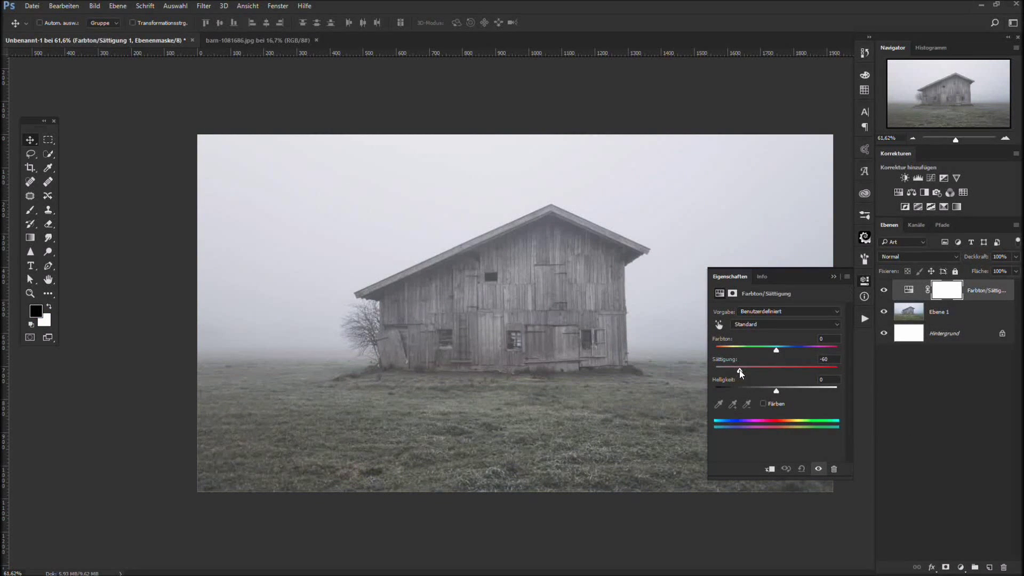
pyautogui.click(831, 275)
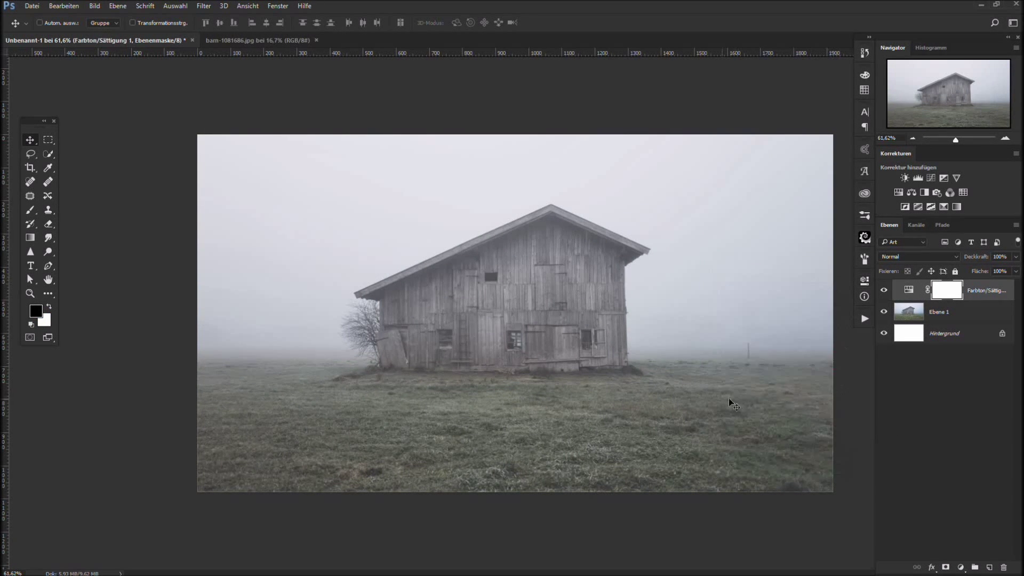
# - Open rain-447006.jpg from the The House folder and bring it into the barn composition
pyautogui.scroll(-2, 729, 398)
pyautogui.click(33, 6)
pyautogui.click(37, 30)
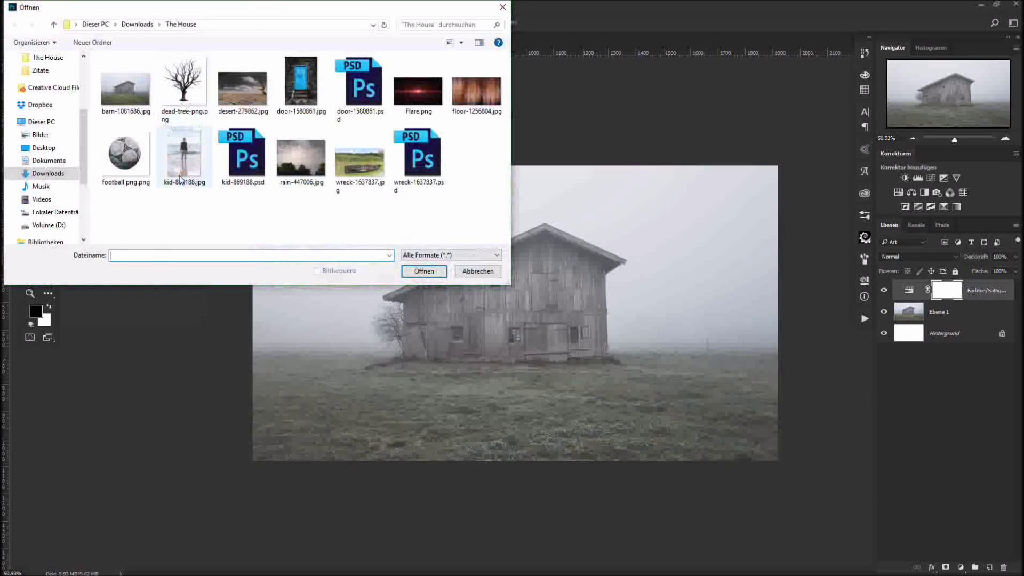
pyautogui.click(302, 155)
pyautogui.click(424, 273)
pyautogui.moveTo(484, 344); pyautogui.dragTo(497, 300)
# - Scale and position the storm sky layer so that it covers the whole canvas
pyautogui.hotkey('ctrl', 't')
pyautogui.scroll(-7, 738, 436)
pyautogui.moveTo(711, 418); pyautogui.dragTo(643, 399)
pyautogui.moveTo(602, 361); pyautogui.dragTo(651, 393)
pyautogui.moveTo(628, 368); pyautogui.dragTo(635, 423)
pyautogui.press('Return')
pyautogui.hotkey('ctrl', '0')
# - Try to fade the storm sky into the barn scene with a layer mask and vertical Selen 1 gradients
pyautogui.click(945, 567)
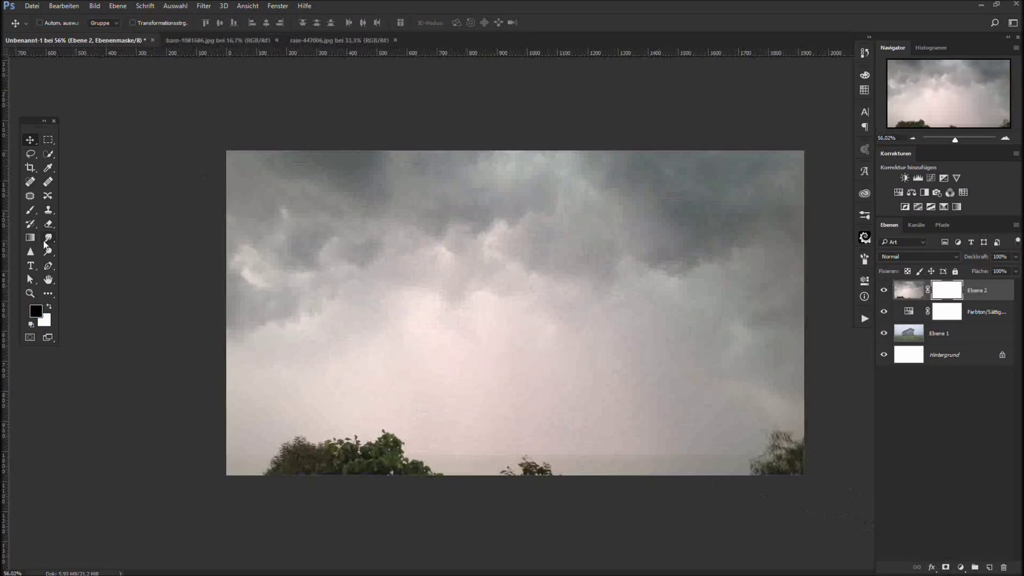
pyautogui.click(33, 239)
pyautogui.moveTo(510, 289); pyautogui.dragTo(512, 467)
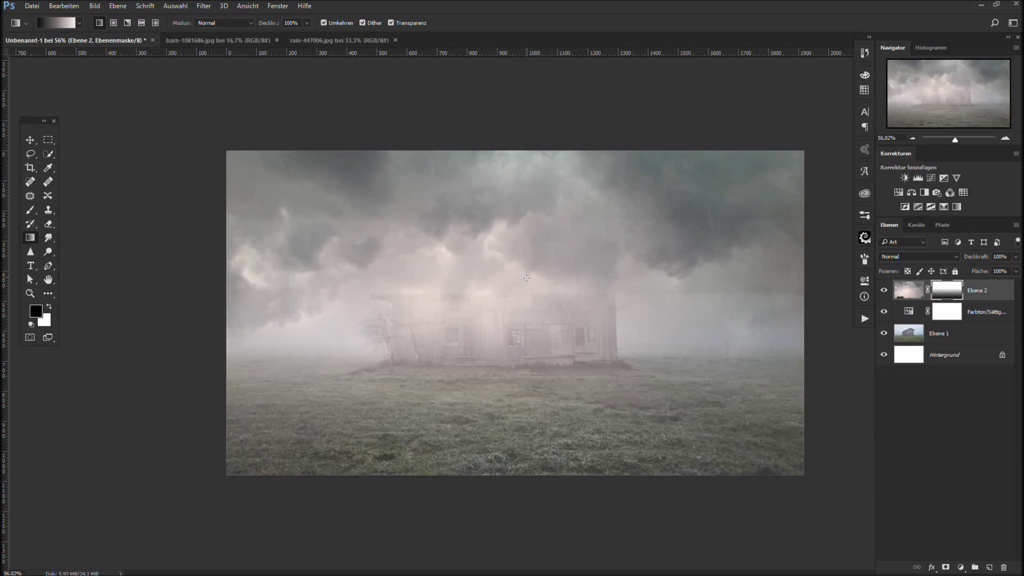
pyautogui.moveTo(516, 256); pyautogui.dragTo(516, 399)
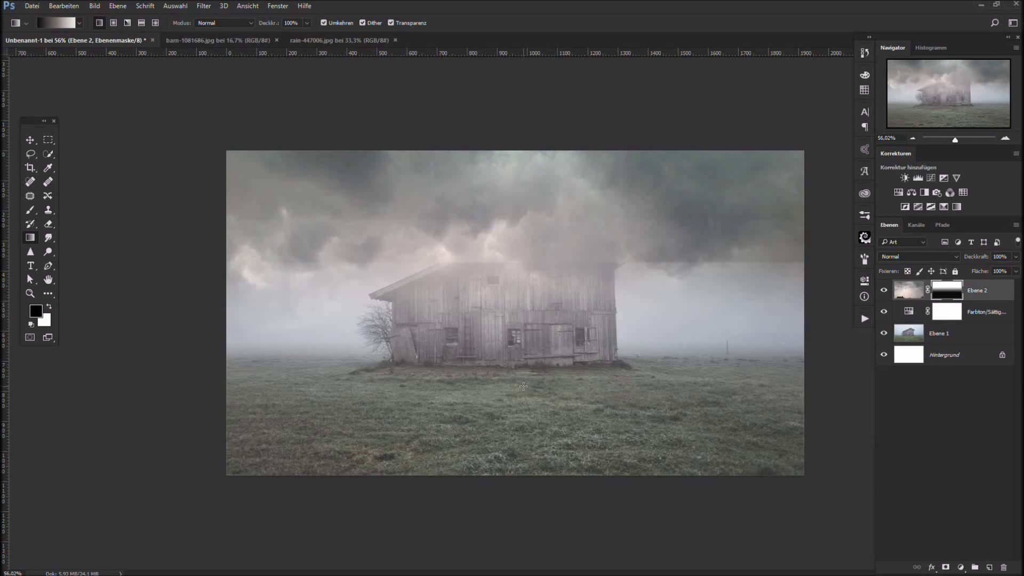
pyautogui.hotkey('ctrl', 'z')
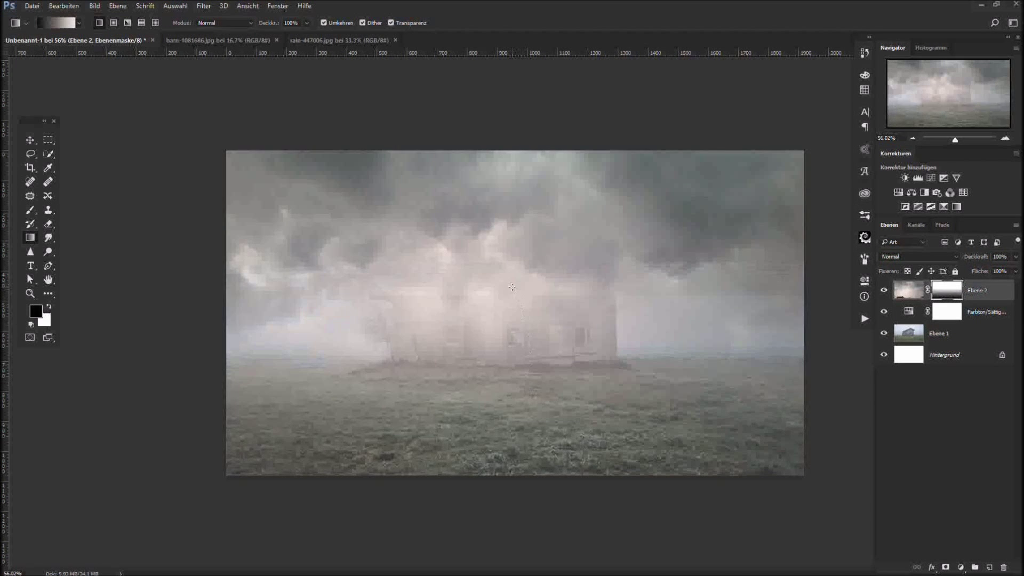
pyautogui.moveTo(508, 296); pyautogui.dragTo(507, 328)
pyautogui.moveTo(501, 278); pyautogui.dragTo(500, 382)
pyautogui.moveTo(507, 236); pyautogui.dragTo(496, 476)
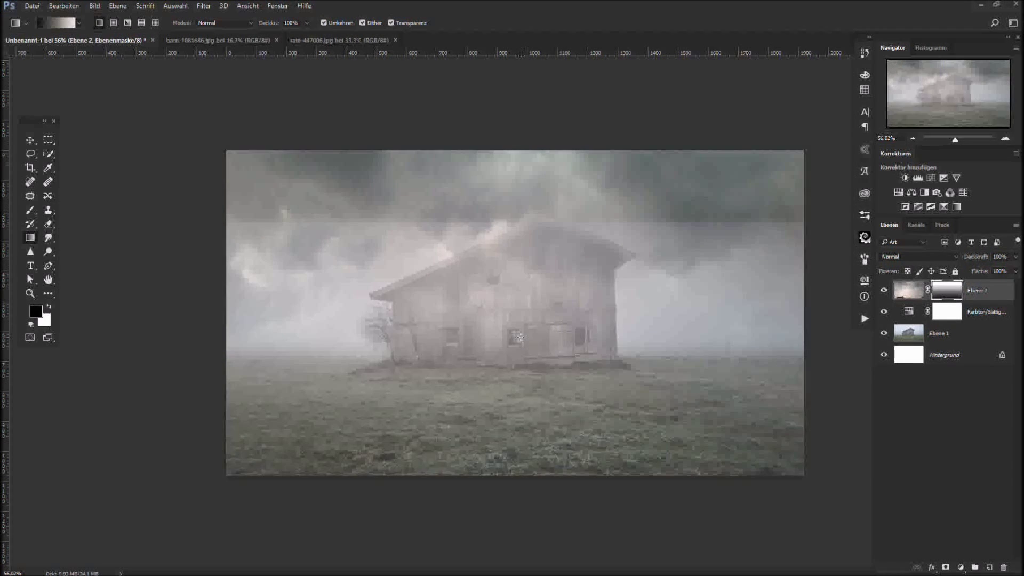
# - Undo the gradients on the storm sky together with its layer mask
pyautogui.hotkey('ctrl', 'alt', 'z')
pyautogui.hotkey('ctrl', 'alt', 'z')
pyautogui.hotkey('ctrl', 'alt', 'z')
pyautogui.hotkey('ctrl', 'alt', 'z')
pyautogui.hotkey('ctrl', 'alt', 'z')
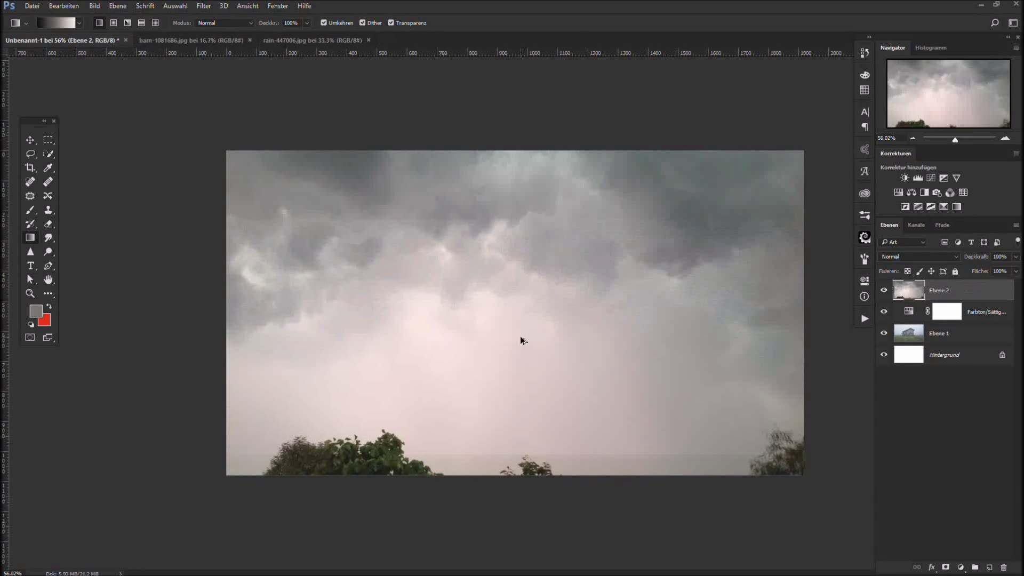
# - Add a layer mask to the storm sky, reset the colours to default and choose the Schwarz bis Transparent gradient
pyautogui.click(946, 567)
pyautogui.press('d')
pyautogui.click(56, 22)
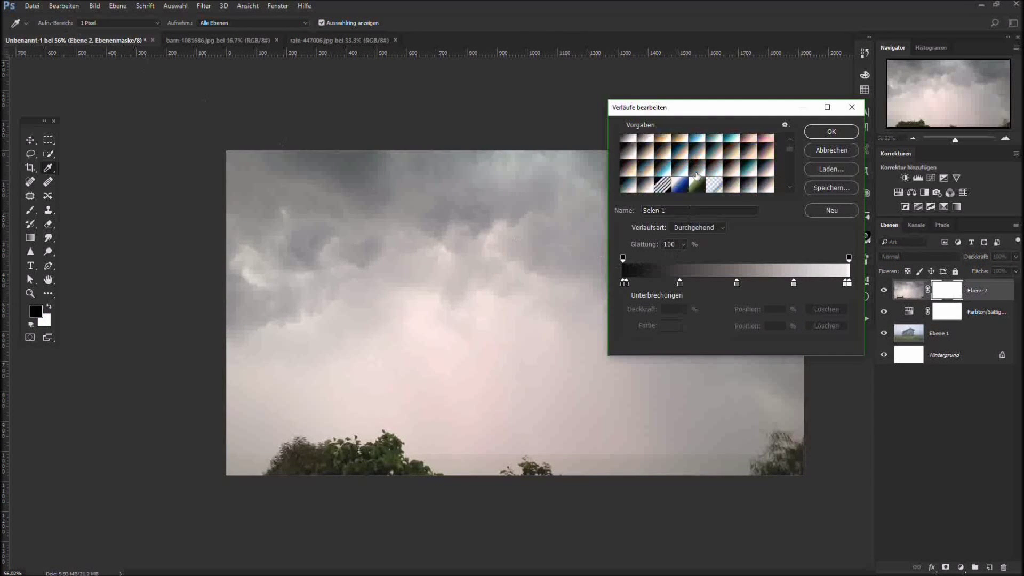
pyautogui.scroll(-5, 696, 177)
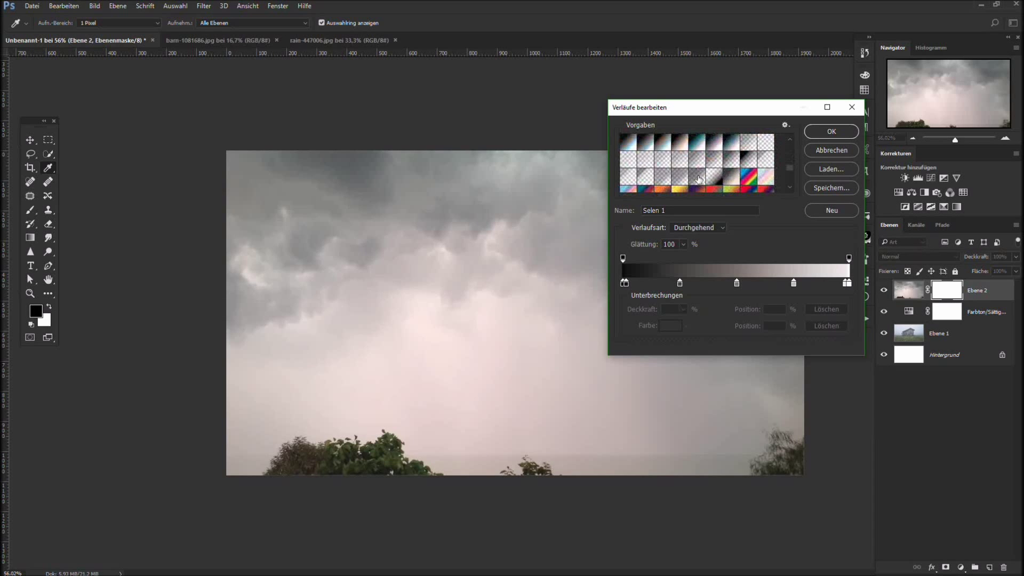
pyautogui.click(750, 163)
pyautogui.click(831, 131)
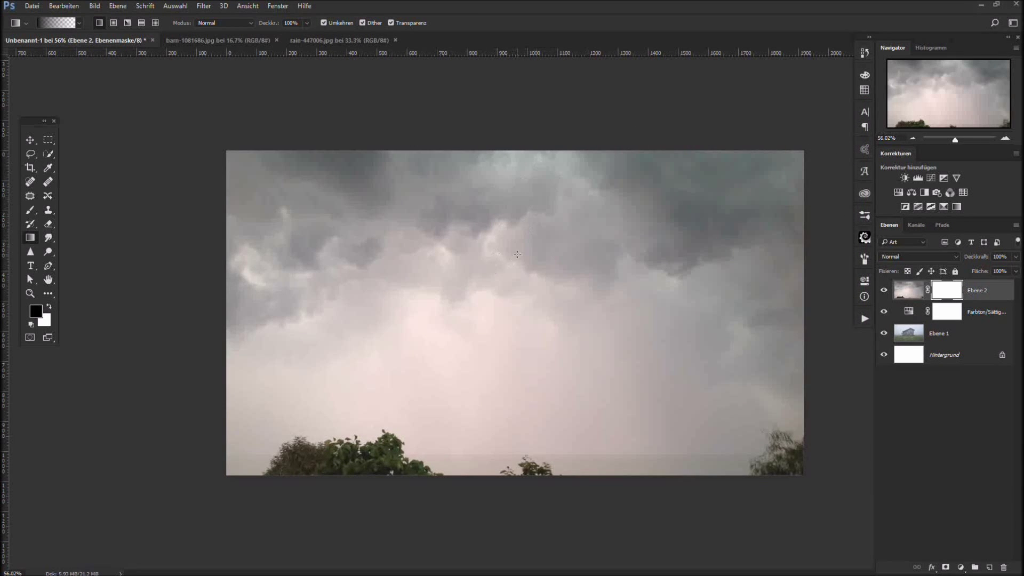
# - Try to fade the lower part of the sky with two vertical black-to-transparent gradients, and undo them
pyautogui.moveTo(517, 255); pyautogui.dragTo(510, 486)
pyautogui.moveTo(500, 224); pyautogui.dragTo(501, 314)
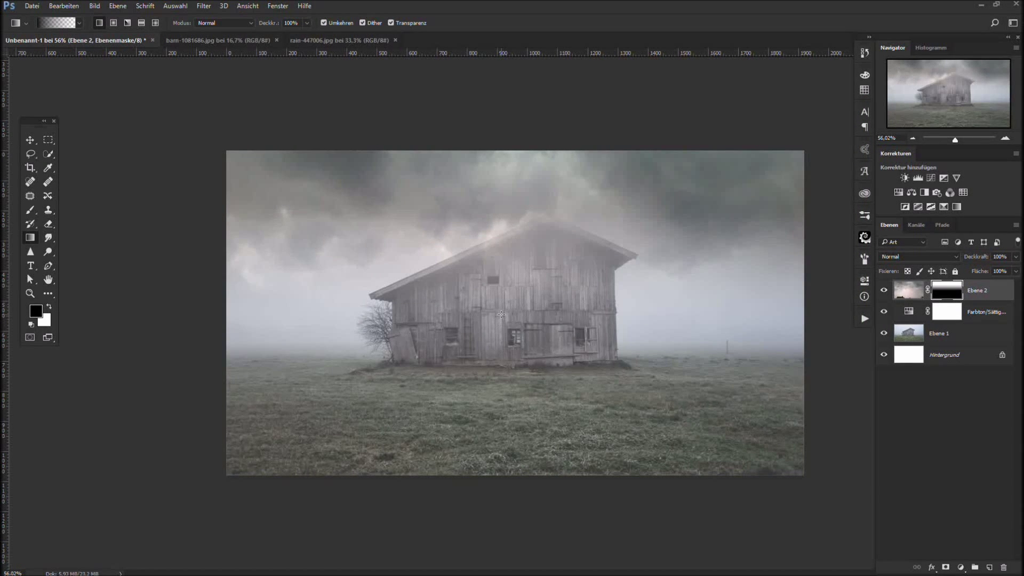
pyautogui.hotkey('ctrl', 'alt', 'z')
pyautogui.hotkey('ctrl', 'alt', 'z')
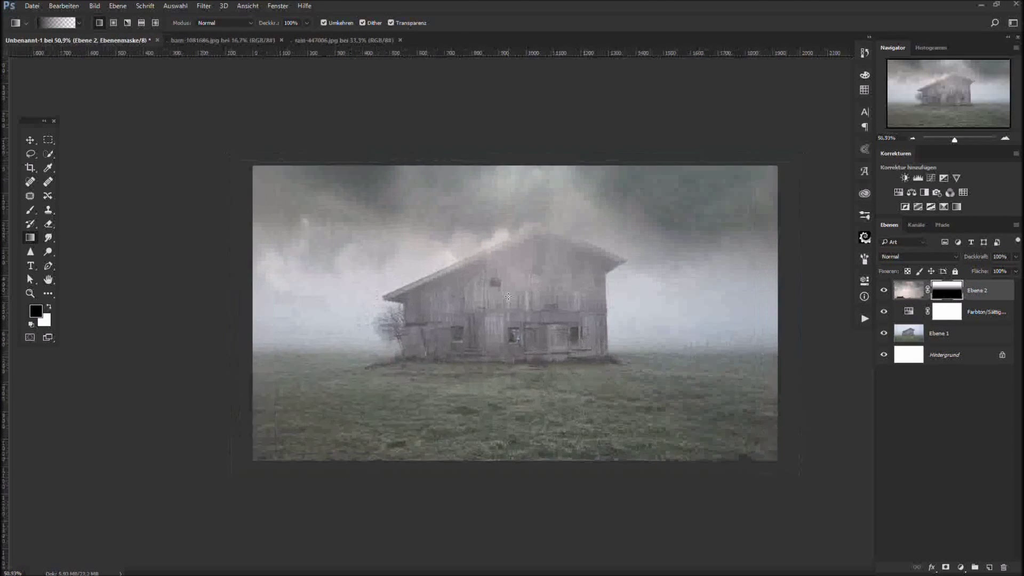
pyautogui.hotkey('ctrl', 'alt', 'z')
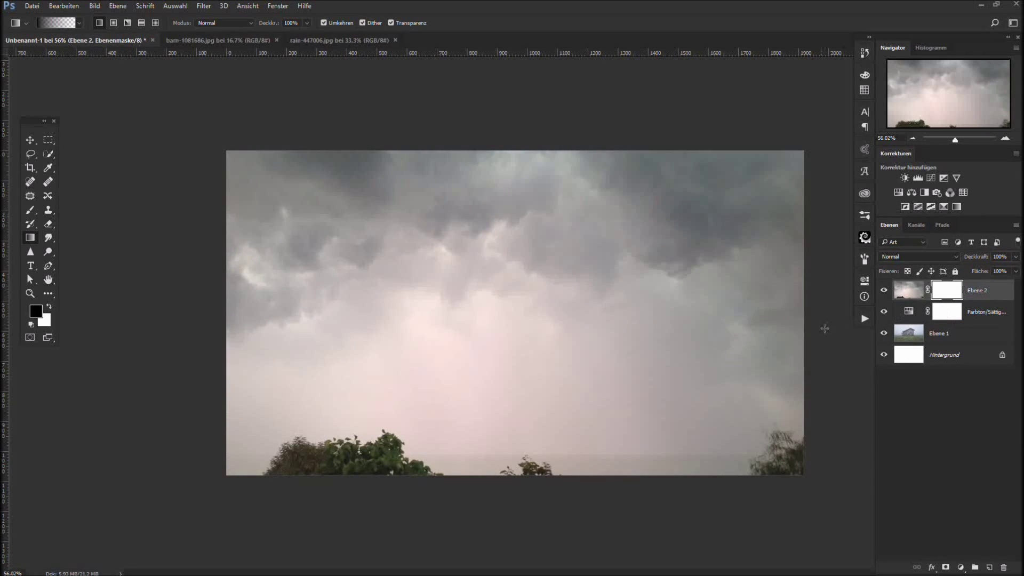
# - Switch the gradient from Schwarz bis Transparent to an opaque dark-to-light preset
pyautogui.click(73, 23)
pyautogui.scroll(-4, 716, 166)
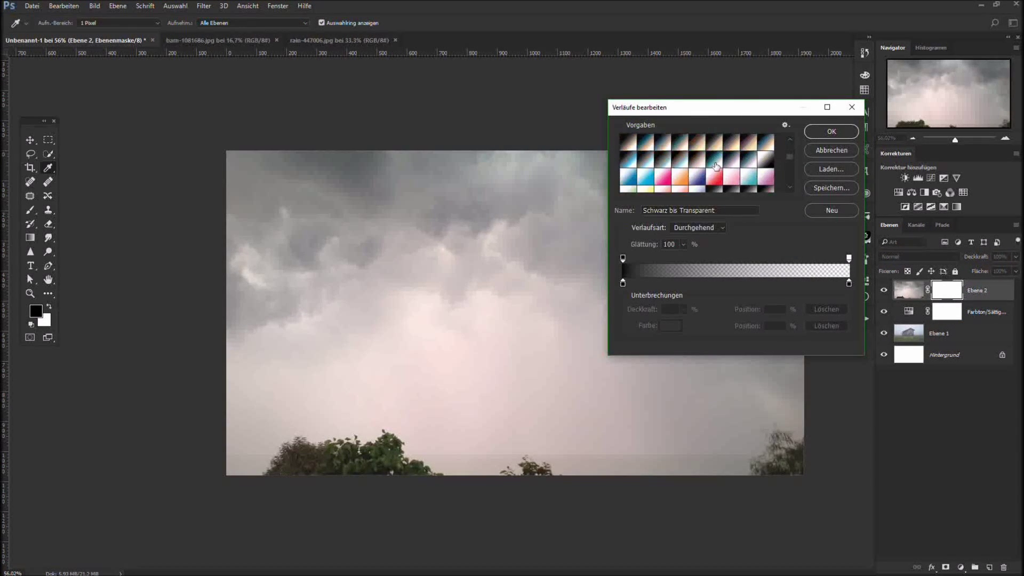
pyautogui.scroll(-8, 716, 166)
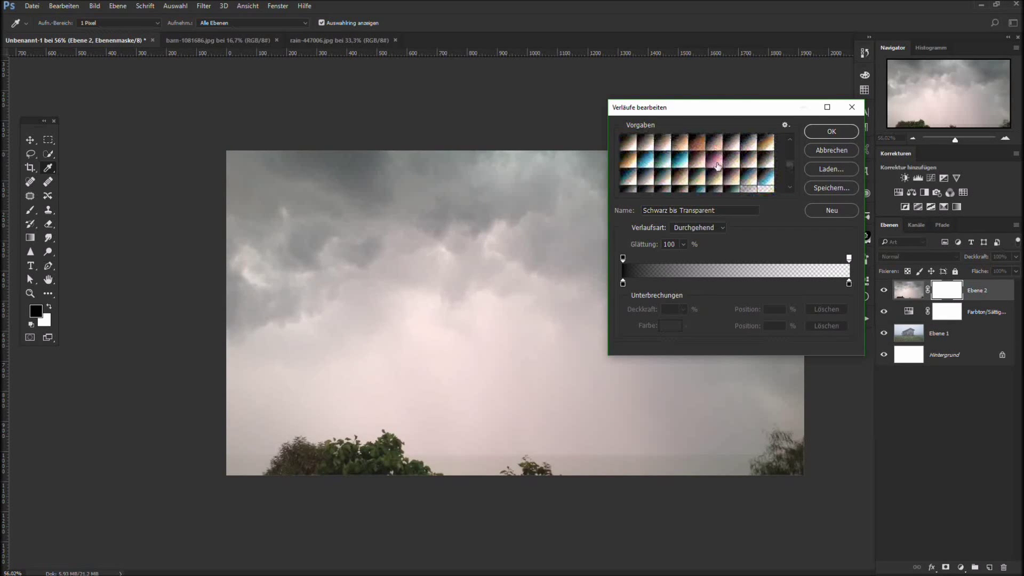
pyautogui.scroll(10, 717, 165)
pyautogui.click(716, 163)
pyautogui.click(831, 131)
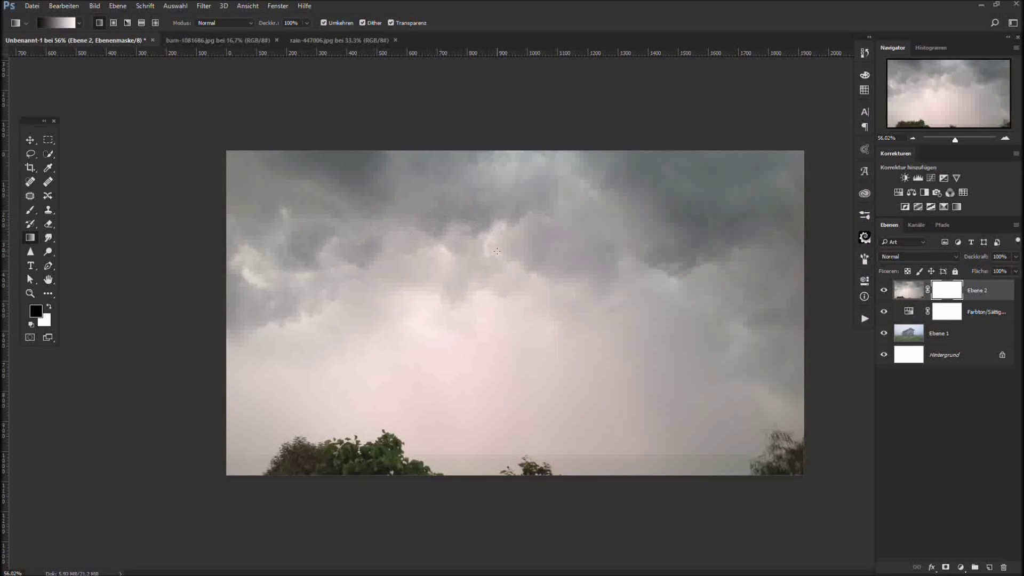
# - Try to mask the lower sky with dark-to-light gradients, and undo them
pyautogui.moveTo(505, 262); pyautogui.dragTo(505, 428)
pyautogui.moveTo(489, 303); pyautogui.dragTo(489, 304)
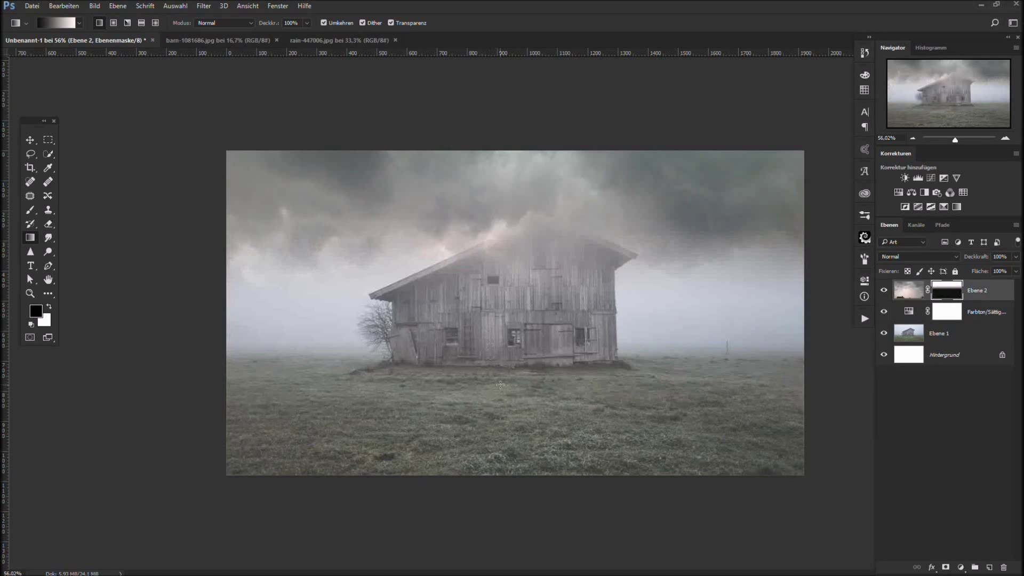
pyautogui.hotkey('ctrl', 'z')
pyautogui.hotkey('ctrl', 't')
pyautogui.click(474, 22)
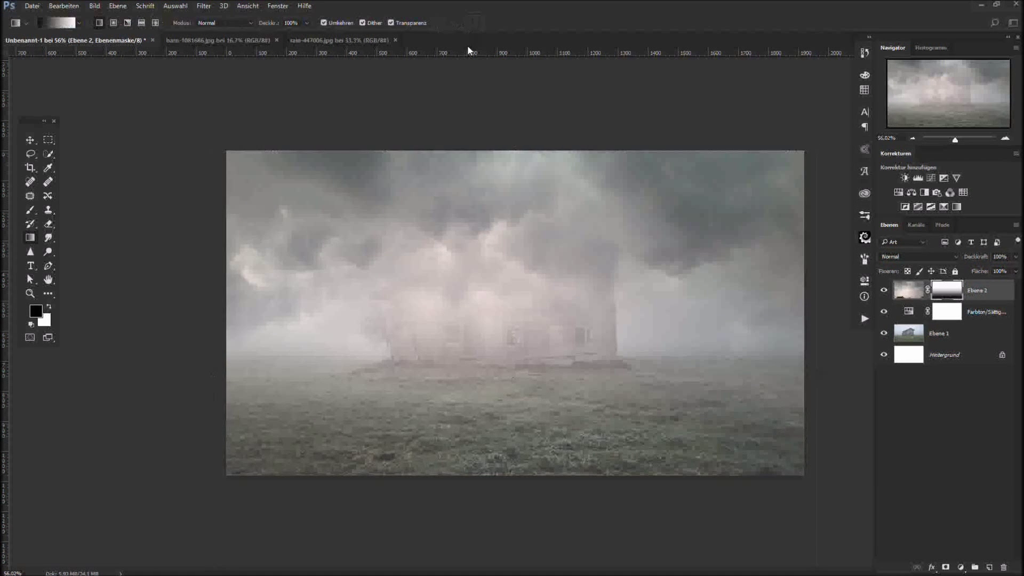
pyautogui.hotkey('ctrl', 'alt', 'z')
# - Draw vertical gradients on the storm sky's mask so the clouds fade out from the barn roof downwards
pyautogui.moveTo(506, 282); pyautogui.dragTo(499, 346)
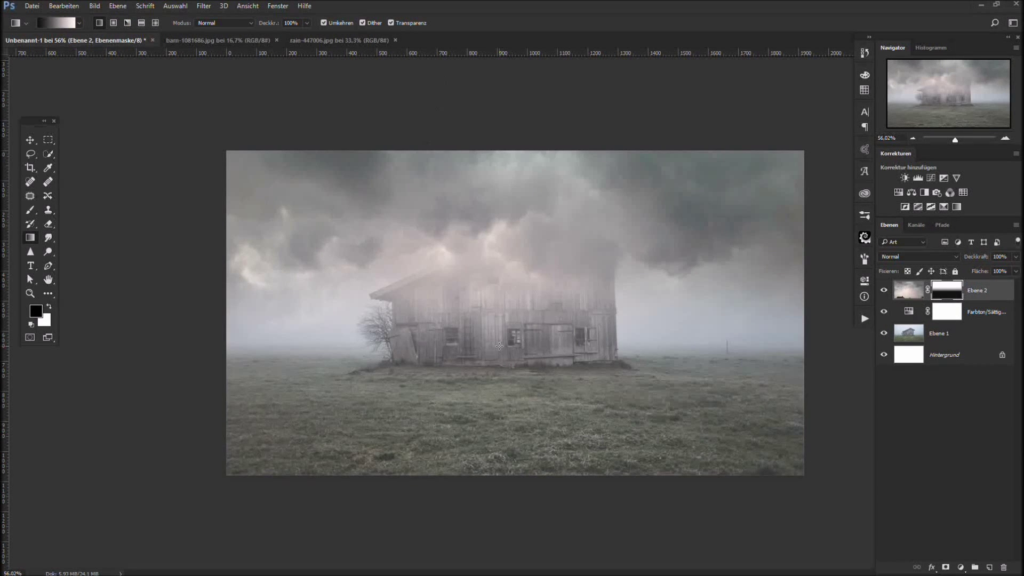
pyautogui.moveTo(517, 284); pyautogui.dragTo(517, 288)
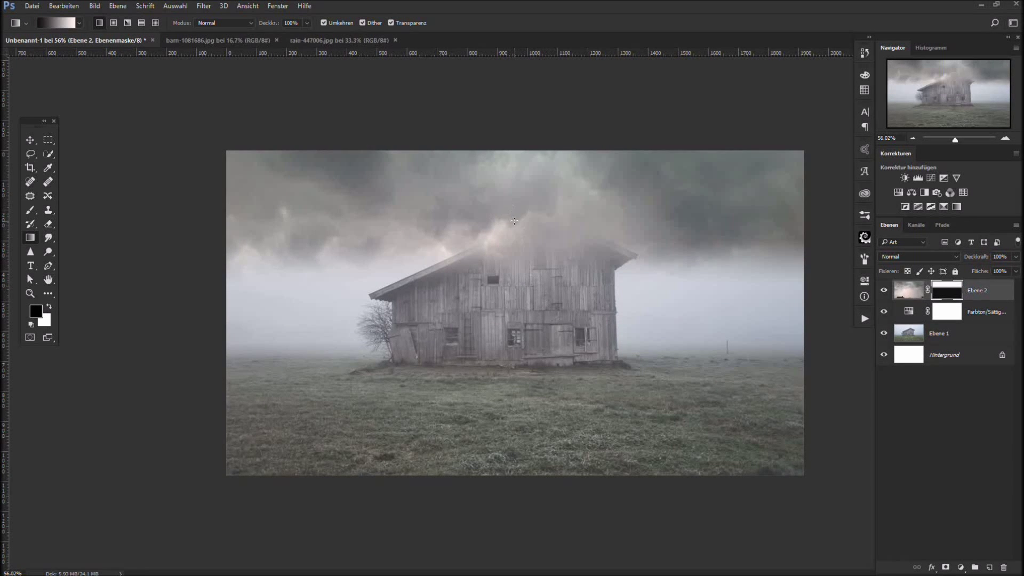
pyautogui.moveTo(513, 221); pyautogui.dragTo(524, 344)
pyautogui.moveTo(509, 270); pyautogui.dragTo(522, 356)
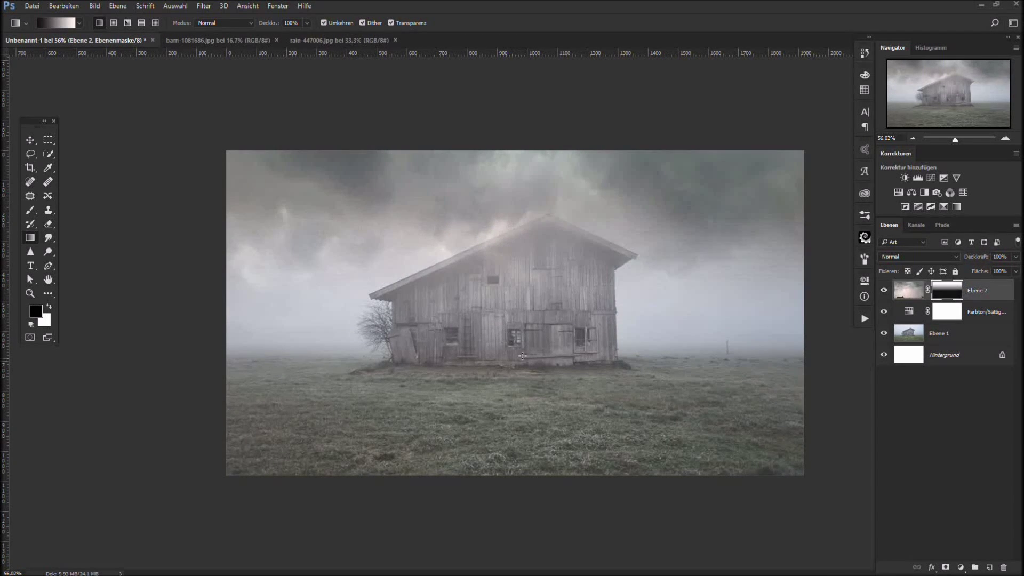
pyautogui.scroll(-3, 670, 380)
pyautogui.scroll(4, 670, 381)
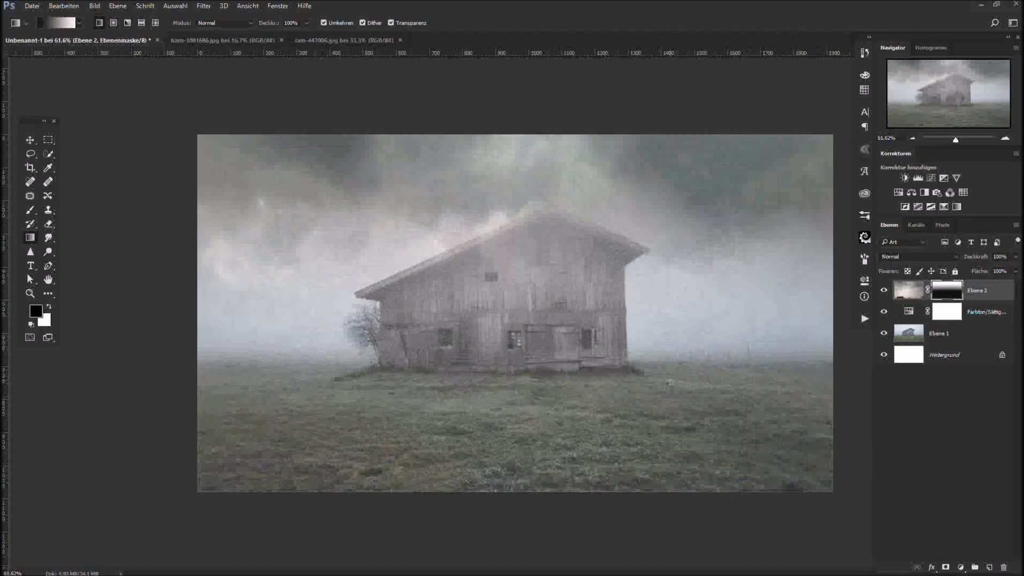
# - Apply a Radial Blur to the storm sky image with the Strahlenförmig method, Gut quality and maximum strength
pyautogui.click(901, 301)
pyautogui.click(203, 6)
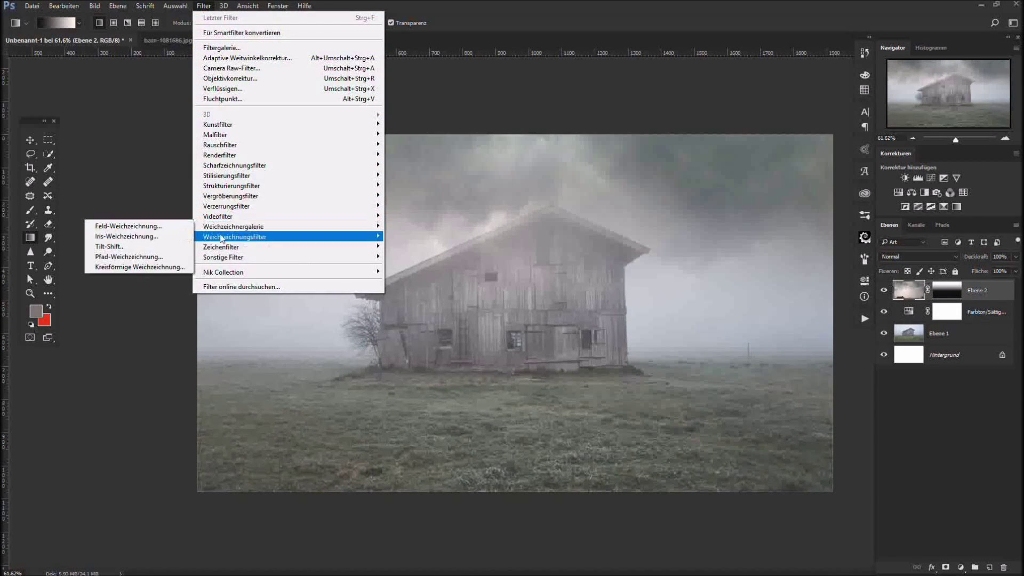
pyautogui.moveTo(218, 240)
pyautogui.click(153, 303)
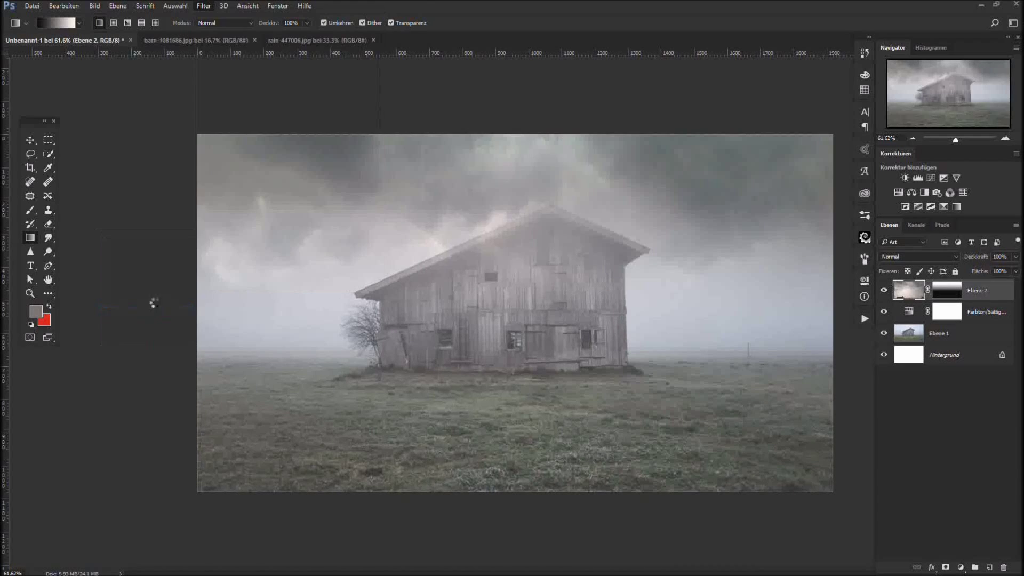
pyautogui.click(458, 225)
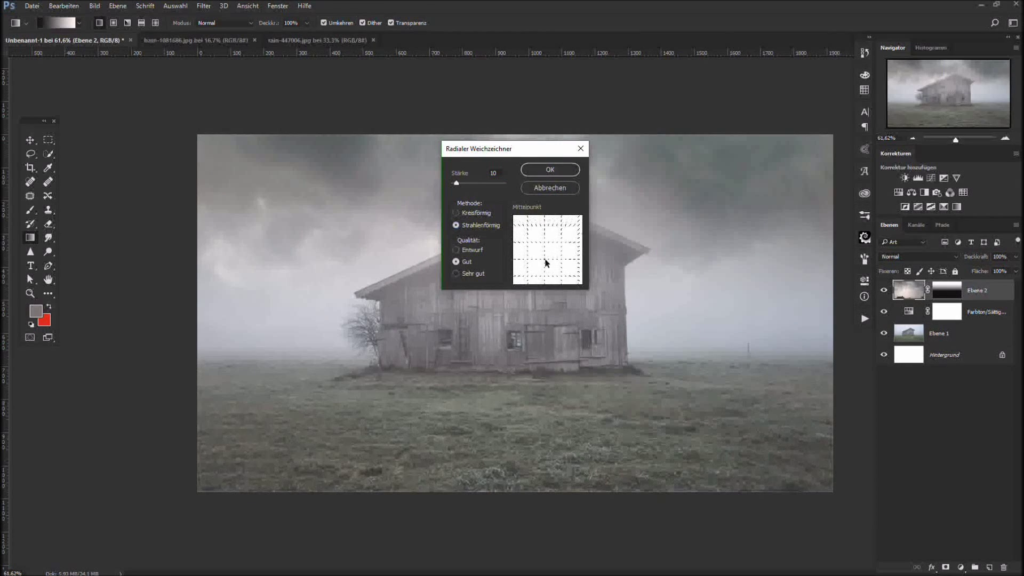
pyautogui.moveTo(457, 185); pyautogui.dragTo(512, 187)
pyautogui.click(549, 169)
pyautogui.scroll(-2, 572, 360)
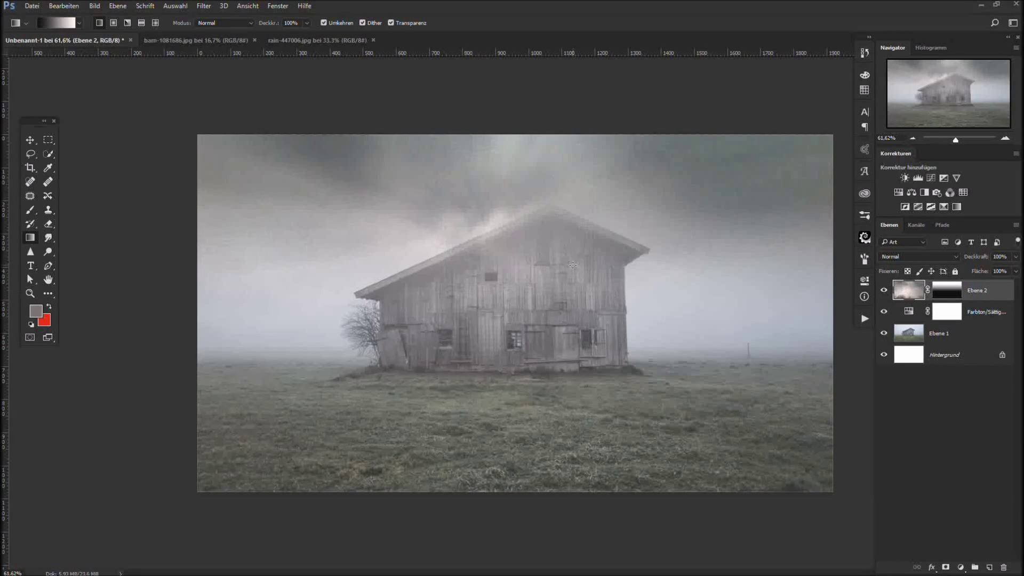
# - Open desert-279862.jpg and place it in the barn composition with the cracked ground over the foreground
pyautogui.scroll(1, 572, 360)
pyautogui.click(32, 5)
pyautogui.click(43, 30)
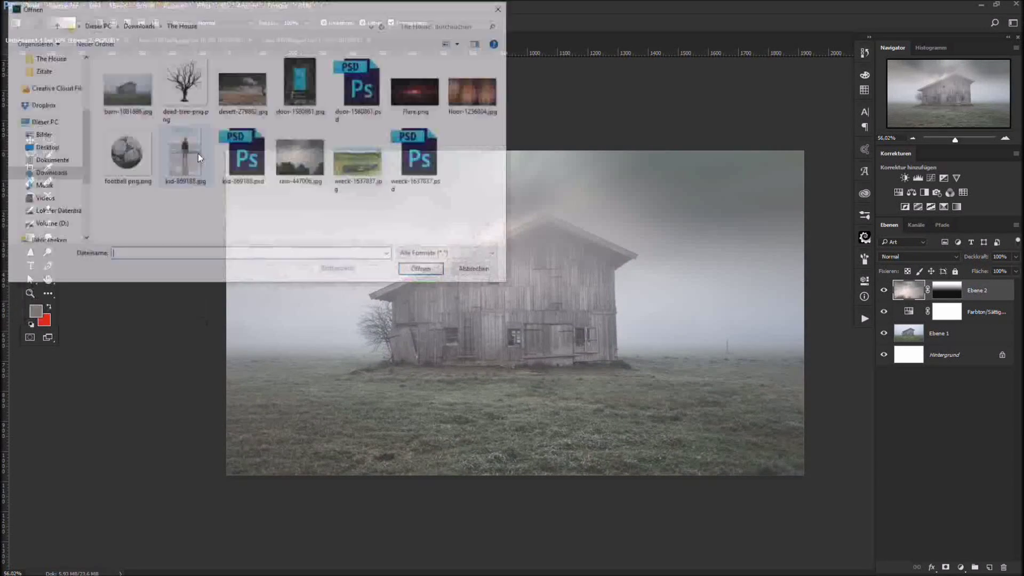
pyautogui.click(417, 272)
pyautogui.press('x')
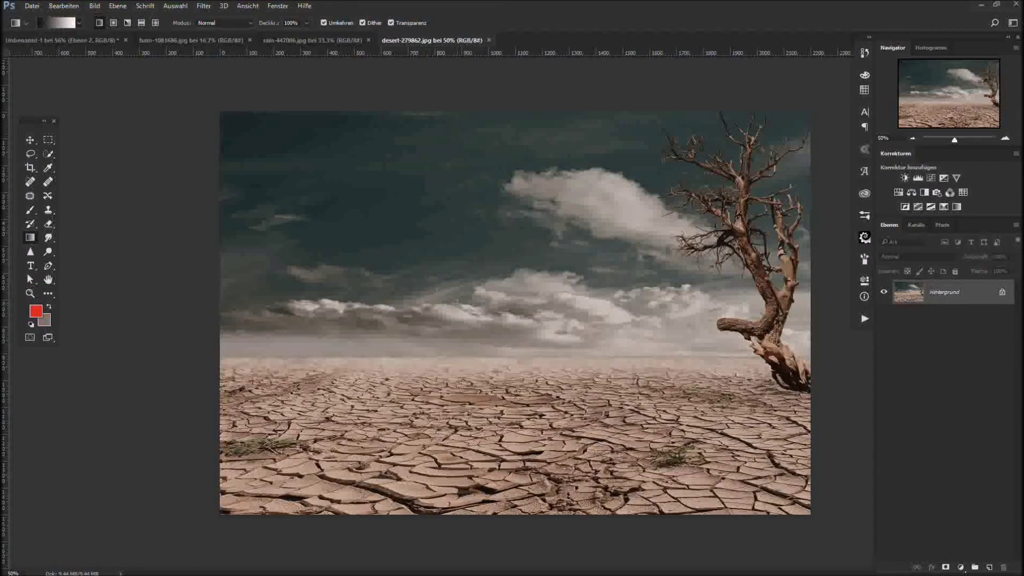
pyautogui.press('v')
pyautogui.moveTo(463, 309)
pyautogui.mouseDown()
pyautogui.moveTo(117, 43)
pyautogui.moveTo(538, 338)
pyautogui.moveTo(535, 393)
pyautogui.moveTo(538, 360)
pyautogui.mouseUp()
# - Add a layer mask to the desert layer and paint out its sky with a large black brush
pyautogui.click(945, 567)
pyautogui.press('d')
pyautogui.press('b')
pyautogui.moveTo(265, 291); pyautogui.dragTo(364, 292)
pyautogui.moveTo(320, 240)
pyautogui.mouseDown()
pyautogui.moveTo(709, 229)
pyautogui.moveTo(334, 267)
pyautogui.moveTo(720, 309)
pyautogui.moveTo(773, 325)
pyautogui.mouseUp()
# - Set the desert layer's blend mode to Ineinanderkopieren and undo the stray brush stroke on its image
pyautogui.click(910, 291)
pyautogui.click(935, 258)
pyautogui.click(923, 363)
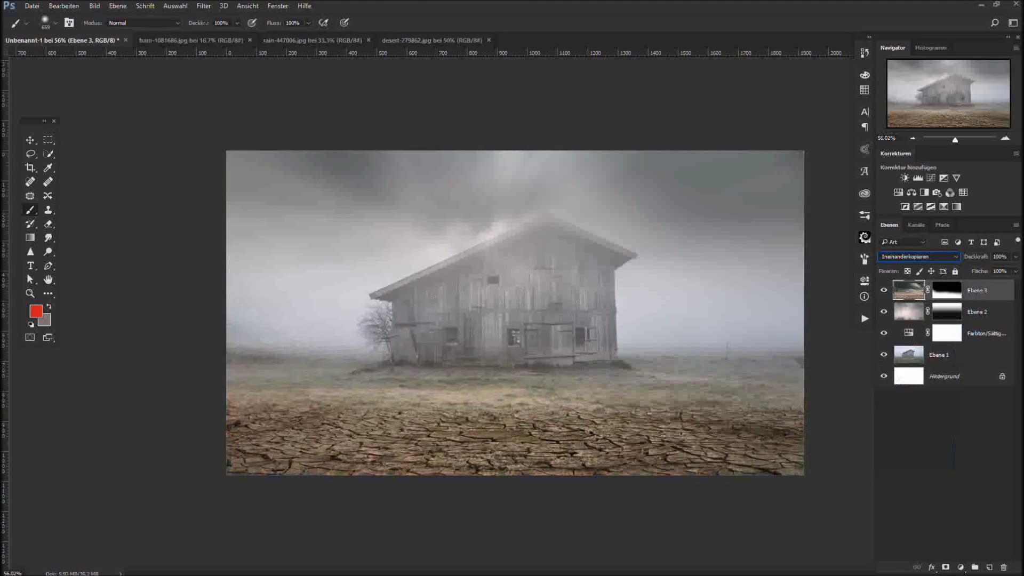
pyautogui.moveTo(239, 341); pyautogui.dragTo(384, 357)
pyautogui.hotkey('ctrl', 'z')
# - Paint white on the desert layer's mask with a smaller brush along the ground at the barn's base and to its right
pyautogui.click(941, 291)
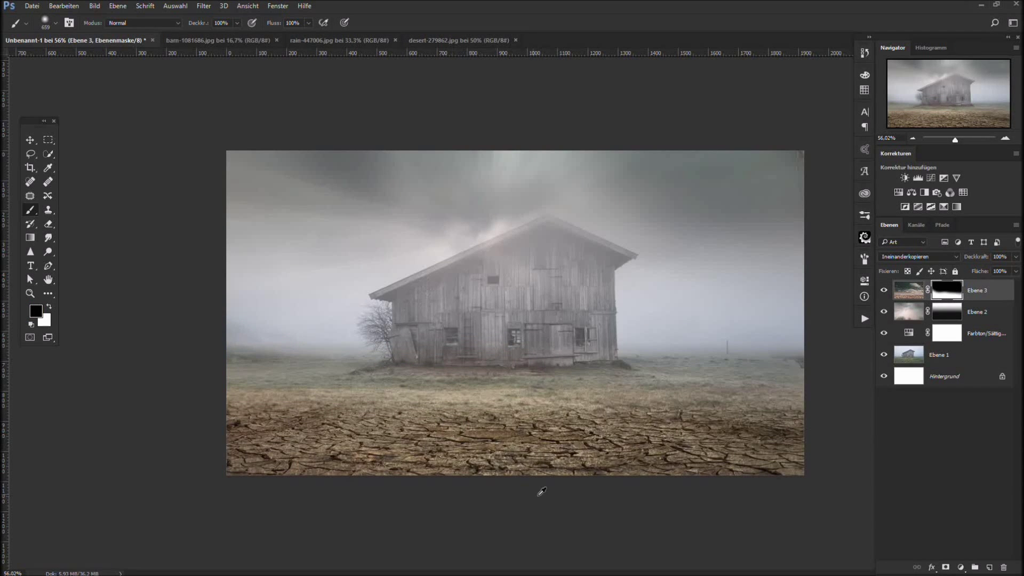
pyautogui.moveTo(548, 446); pyautogui.dragTo(528, 445)
pyautogui.press('x')
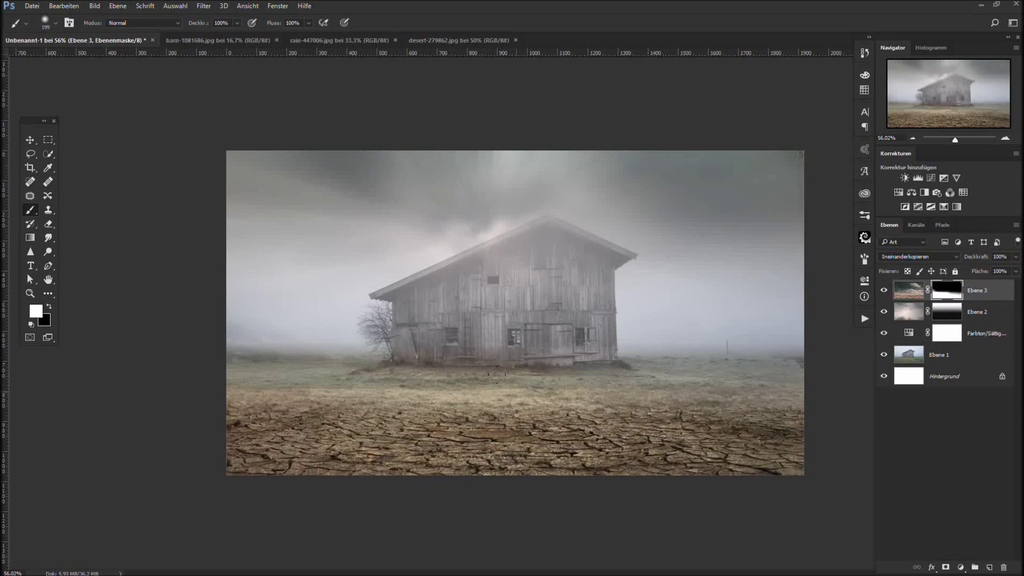
pyautogui.moveTo(496, 373); pyautogui.dragTo(789, 373)
pyautogui.press('x')
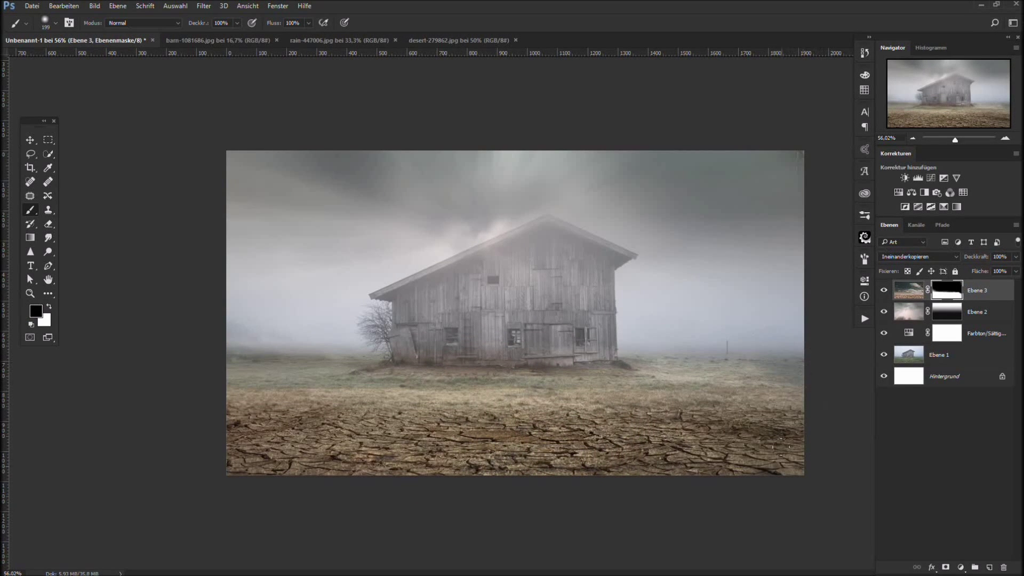
pyautogui.press('v')
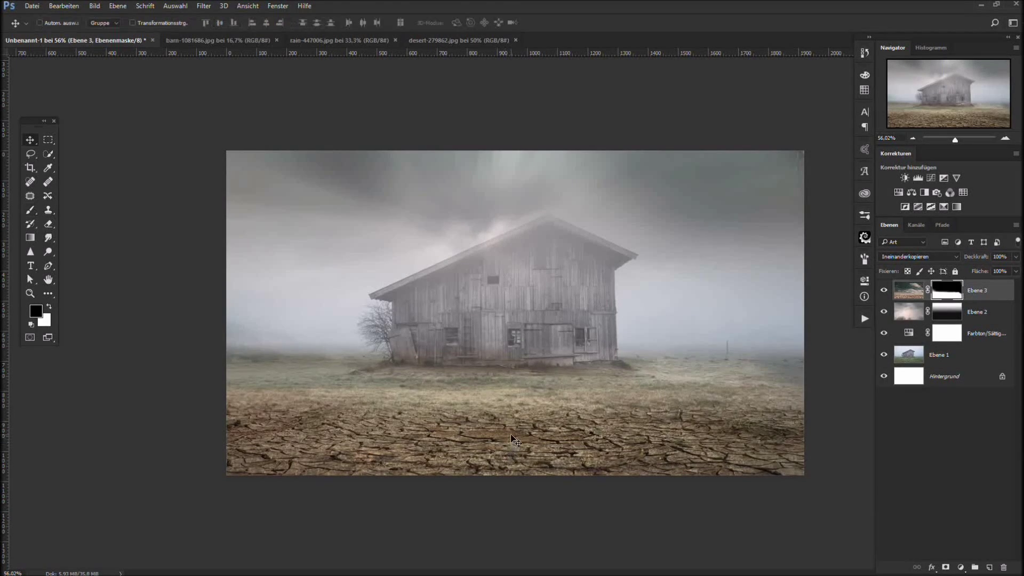
# - Shift the desert layer upward so the cracks reach closer to the barn, and retouch its mask along the horizon in black and white
pyautogui.moveTo(509, 435)
pyautogui.mouseDown()
pyautogui.moveTo(512, 418)
pyautogui.moveTo(494, 417)
pyautogui.mouseUp()
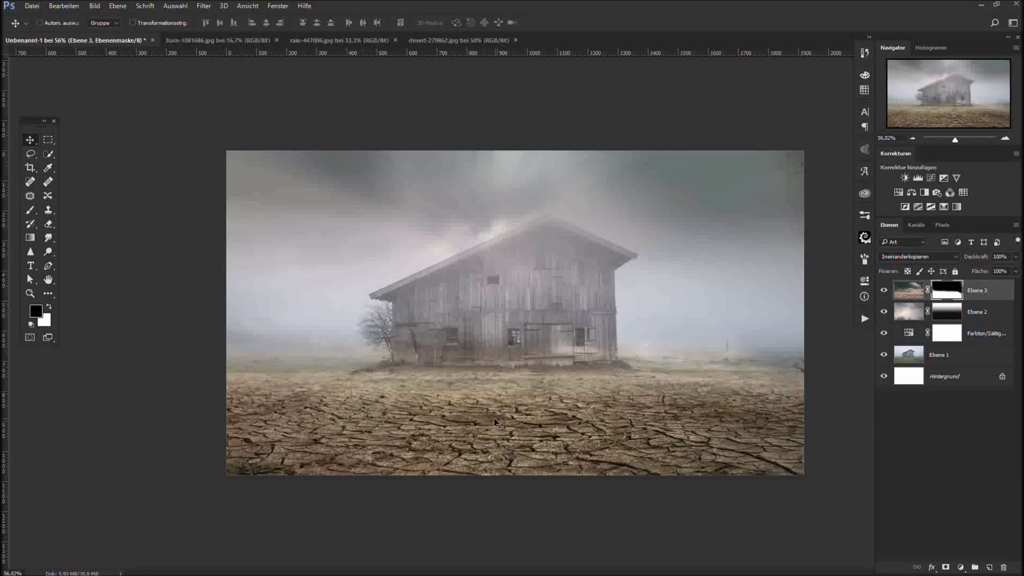
pyautogui.press('b')
pyautogui.moveTo(256, 329); pyautogui.dragTo(736, 349)
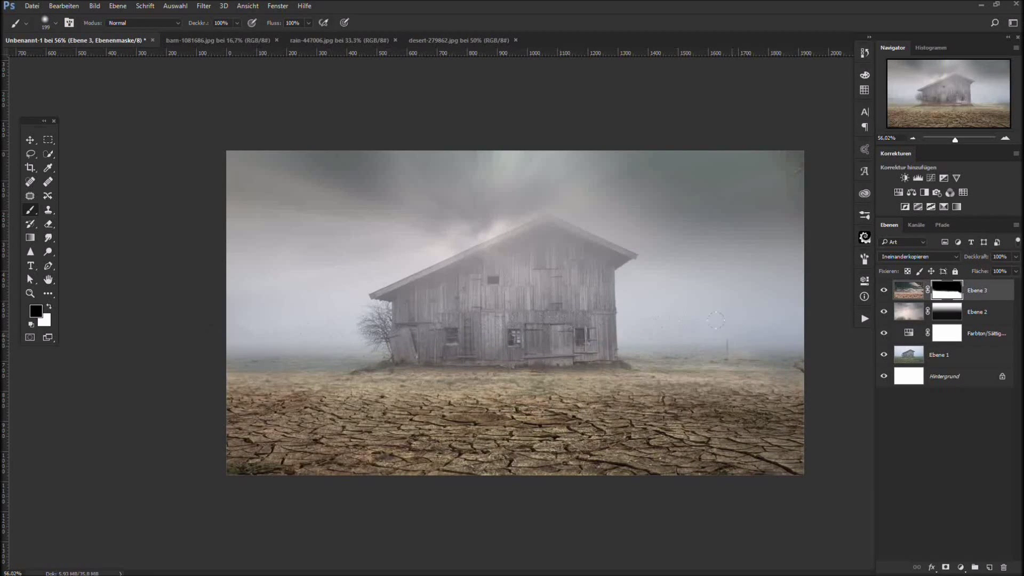
pyautogui.press('x')
pyautogui.moveTo(347, 358); pyautogui.dragTo(213, 361)
pyautogui.scroll(-7, 646, 347)
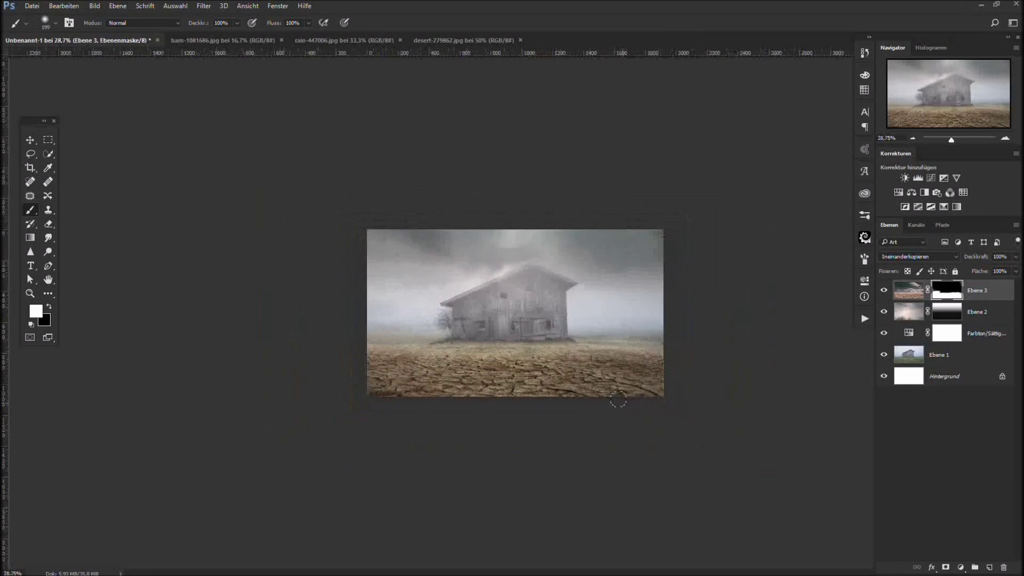
pyautogui.scroll(5, 614, 397)
pyautogui.press('x')
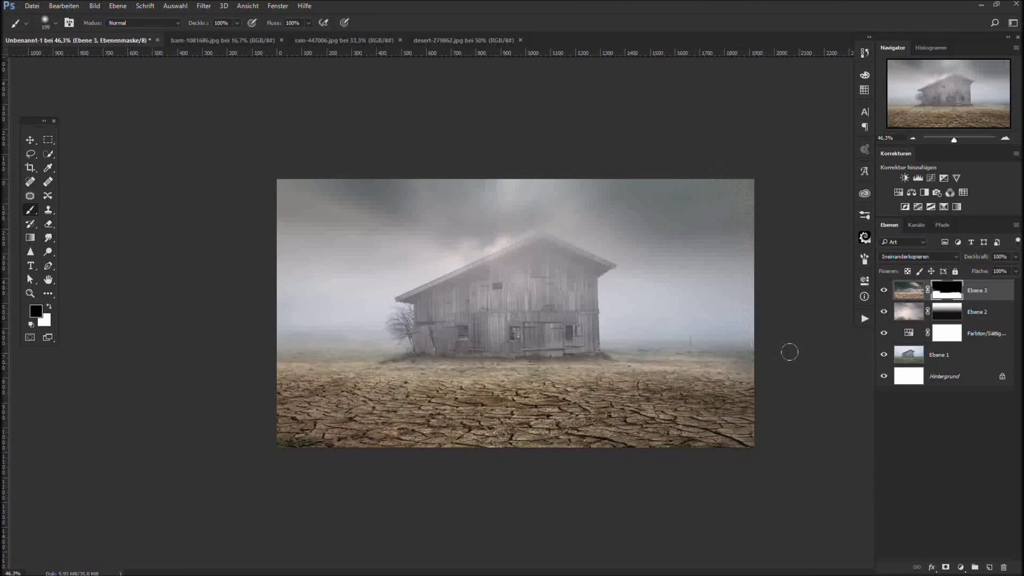
pyautogui.scroll(1, 788, 349)
# - Add a Farbton/Sättigung adjustment clipped to the desert layer with Sättigung set to -55
pyautogui.click(960, 566)
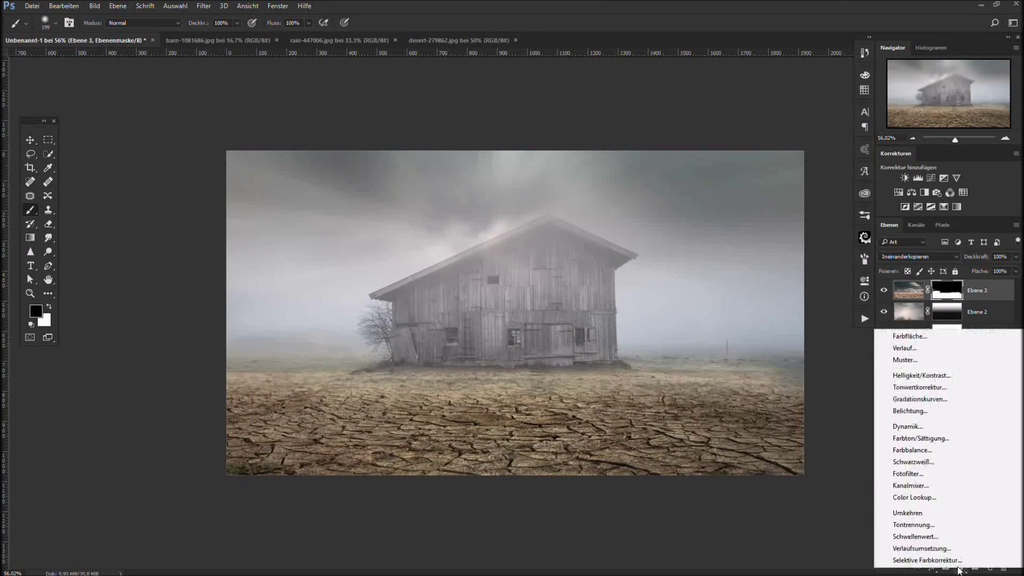
pyautogui.click(923, 461)
pyautogui.click(769, 469)
pyautogui.moveTo(822, 360); pyautogui.dragTo(805, 361)
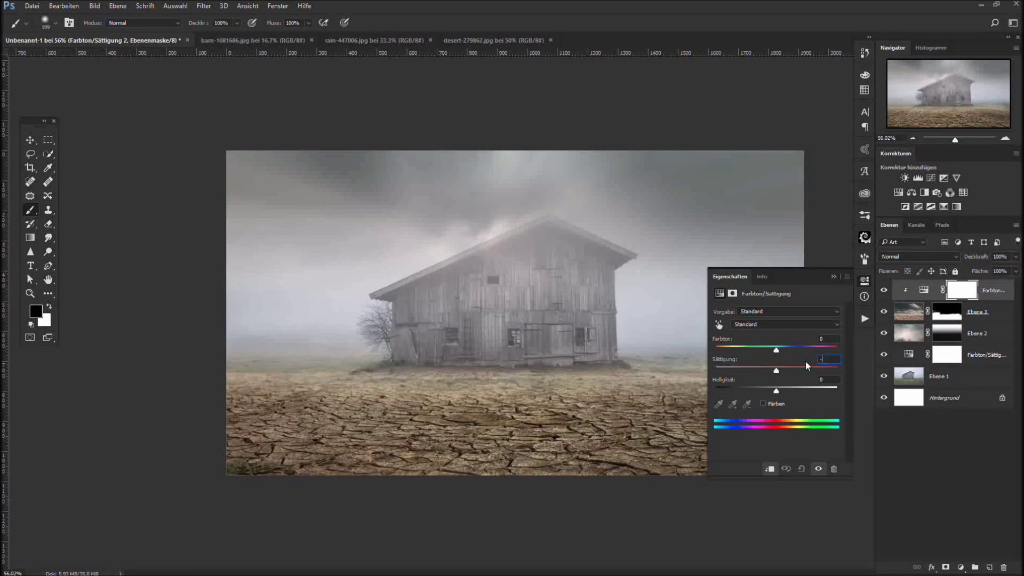
pyautogui.write('-55')
pyautogui.click(834, 276)
pyautogui.scroll(-1, 651, 347)
pyautogui.scroll(1, 761, 378)
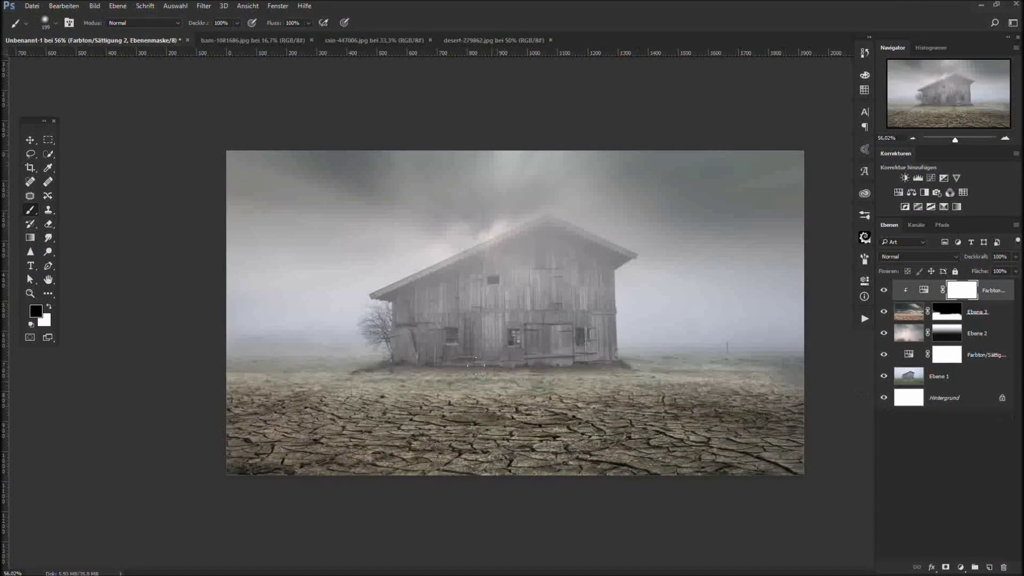
# - Group all layers above the Hintergrund layer and name the group HG
pyautogui.click(991, 296)
pyautogui.keyDown('shift'); pyautogui.click(982, 375); pyautogui.keyUp('shift')
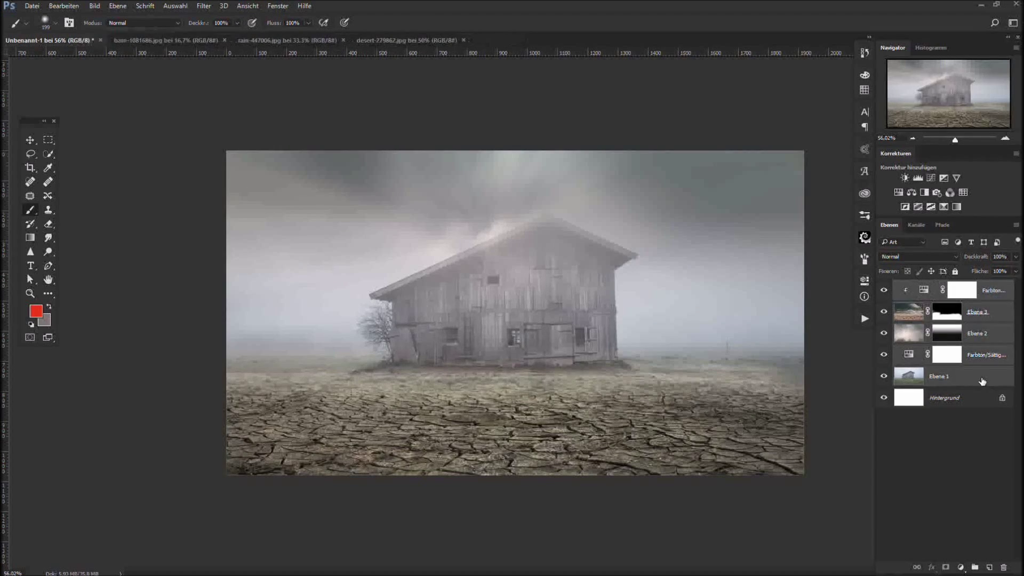
pyautogui.hotkey('ctrl', 'g')
pyautogui.doubleClick(930, 288)
pyautogui.press('Return')
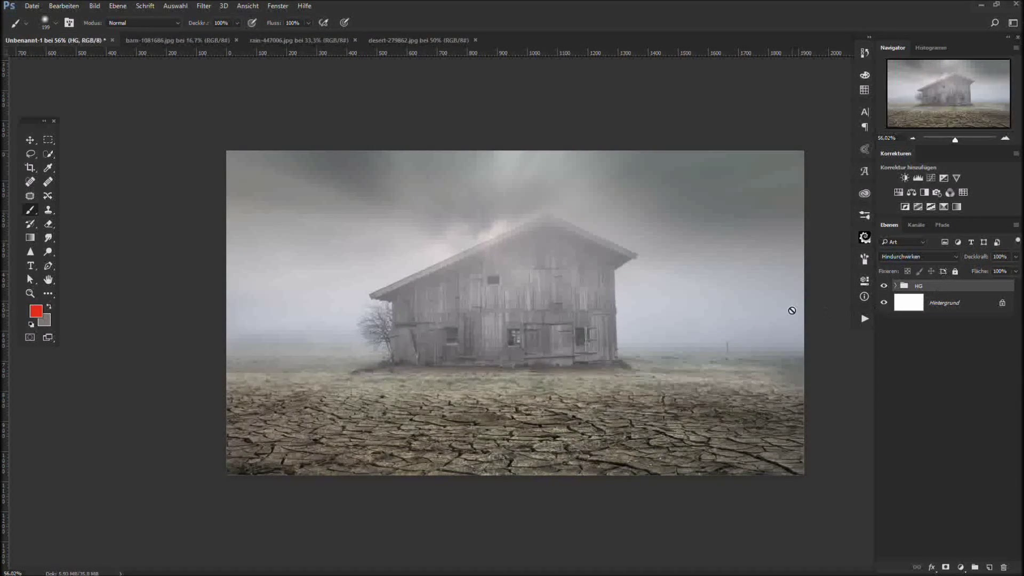
# - Open wreck-1637837.psd, bring its cut-out boat into the barn composition and close the source documents
pyautogui.scroll(1, 620, 292)
pyautogui.click(32, 6)
pyautogui.click(37, 30)
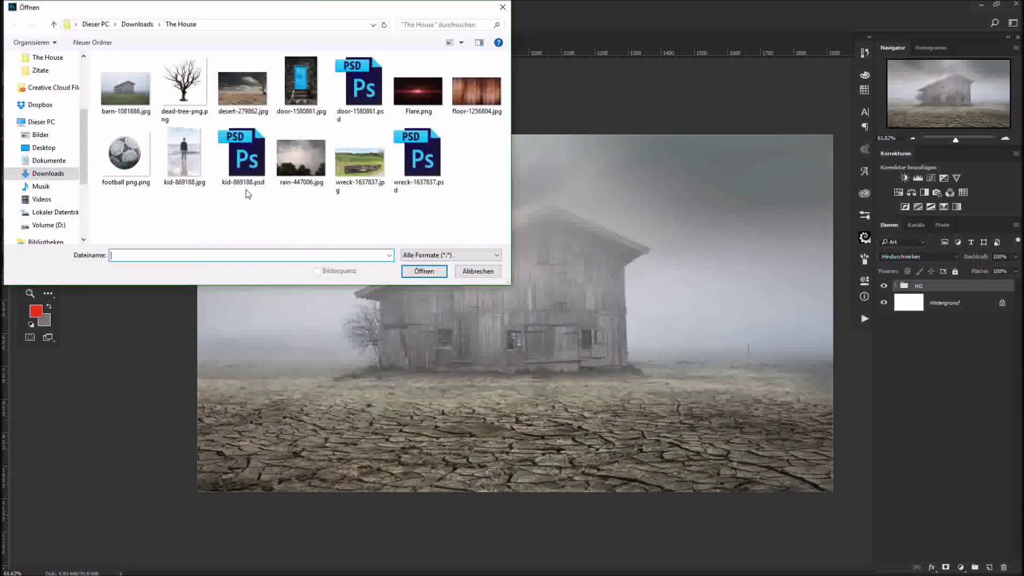
pyautogui.doubleClick(419, 155)
pyautogui.press('v')
pyautogui.moveTo(555, 381); pyautogui.dragTo(613, 373)
pyautogui.click(253, 40)
pyautogui.click(248, 40)
pyautogui.click(250, 40)
pyautogui.click(283, 40)
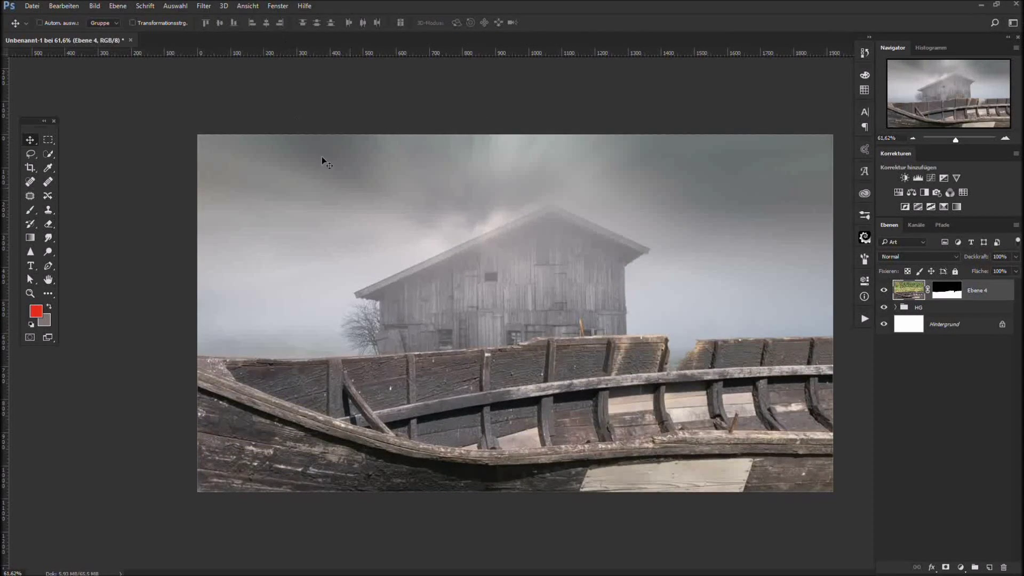
# - Scale the boat down to fit the scene and place it on the cracked ground in the right foreground
pyautogui.hotkey('ctrl', 't')
pyautogui.scroll(-6, 538, 389)
pyautogui.moveTo(173, 491); pyautogui.dragTo(389, 371)
pyautogui.moveTo(568, 332); pyautogui.dragTo(613, 395)
pyautogui.press('Return')
pyautogui.scroll(4, 616, 411)
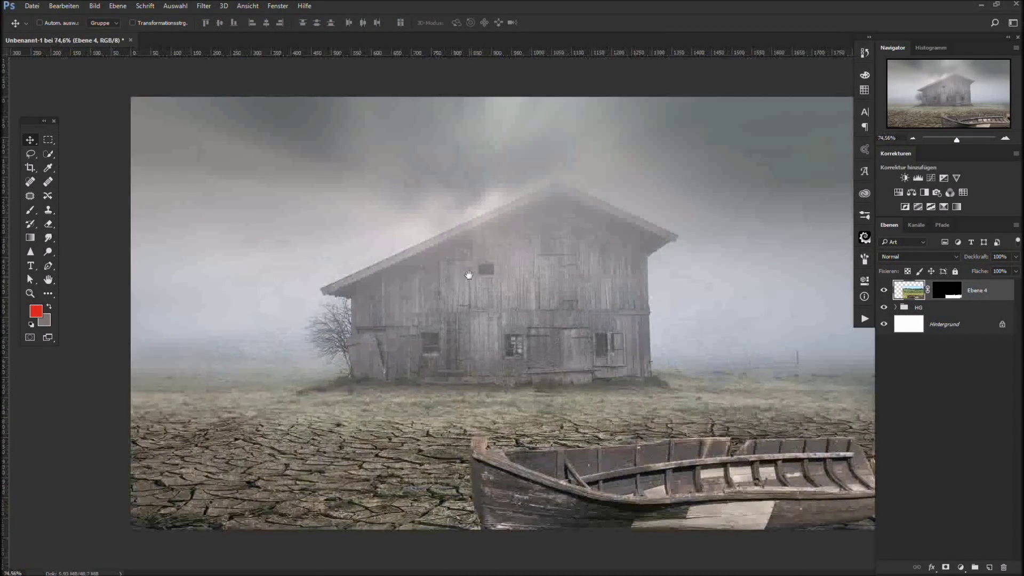
pyautogui.scroll(4, 541, 376)
pyautogui.moveTo(655, 471); pyautogui.dragTo(493, 267)
pyautogui.moveTo(662, 327); pyautogui.dragTo(602, 368)
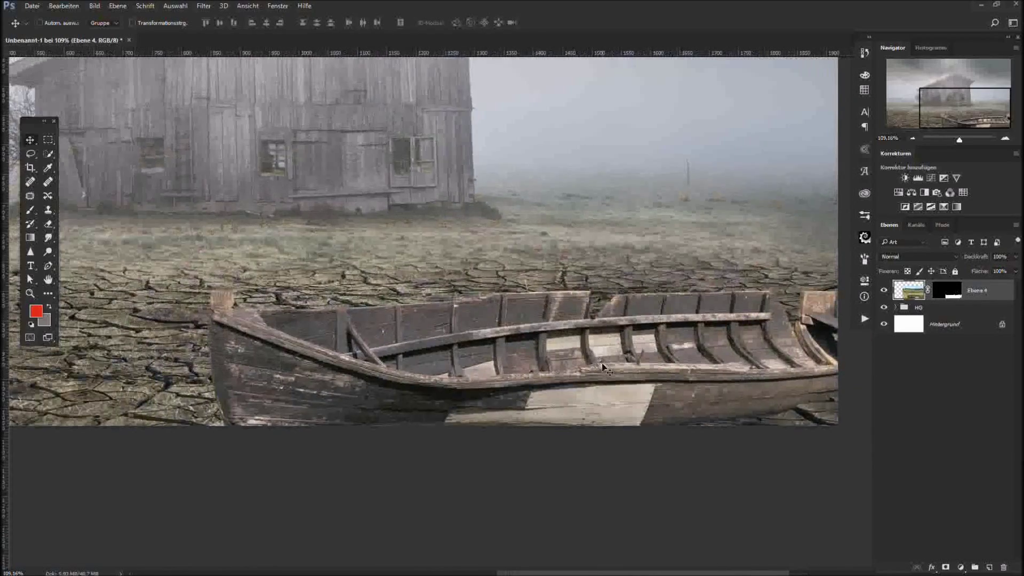
# - Scale the boat further to about 81% and position it at the lower right edge of the image
pyautogui.scroll(-3, 605, 368)
pyautogui.hotkey('ctrl', 't')
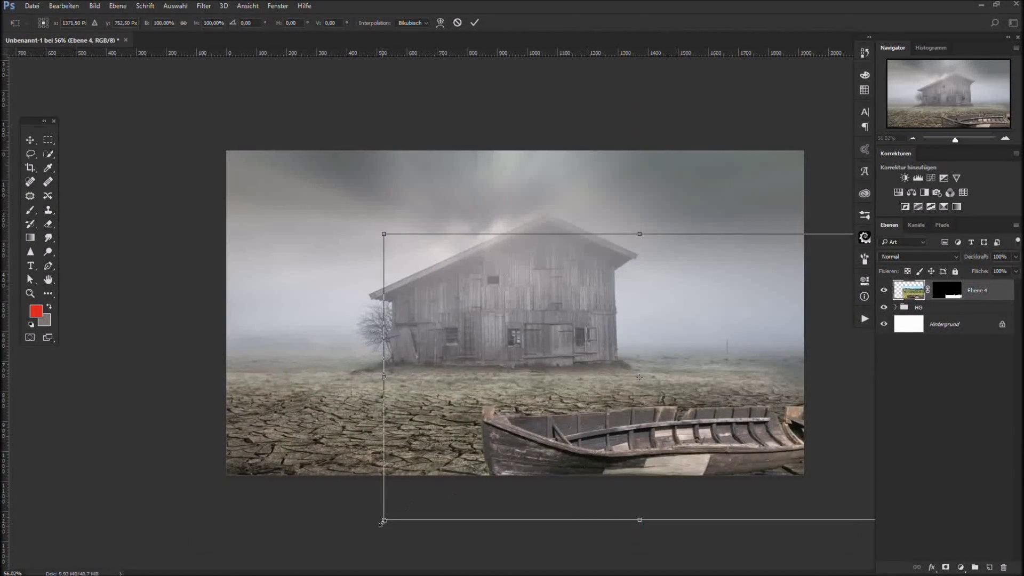
pyautogui.moveTo(382, 521); pyautogui.dragTo(420, 499)
pyautogui.moveTo(624, 441); pyautogui.dragTo(629, 449)
pyautogui.moveTo(424, 507); pyautogui.dragTo(436, 500)
pyautogui.moveTo(646, 443); pyautogui.dragTo(650, 445)
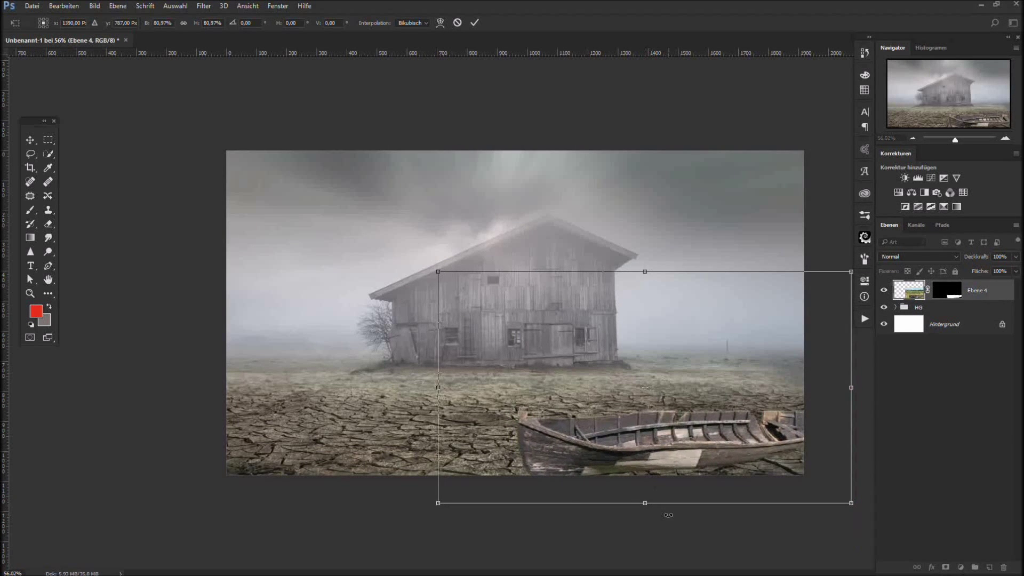
pyautogui.press('Return')
# - Add a Helligkeit/Kontrast adjustment clipped to the boat with Helligkeit -16 and Kontrast -28
pyautogui.click(961, 566)
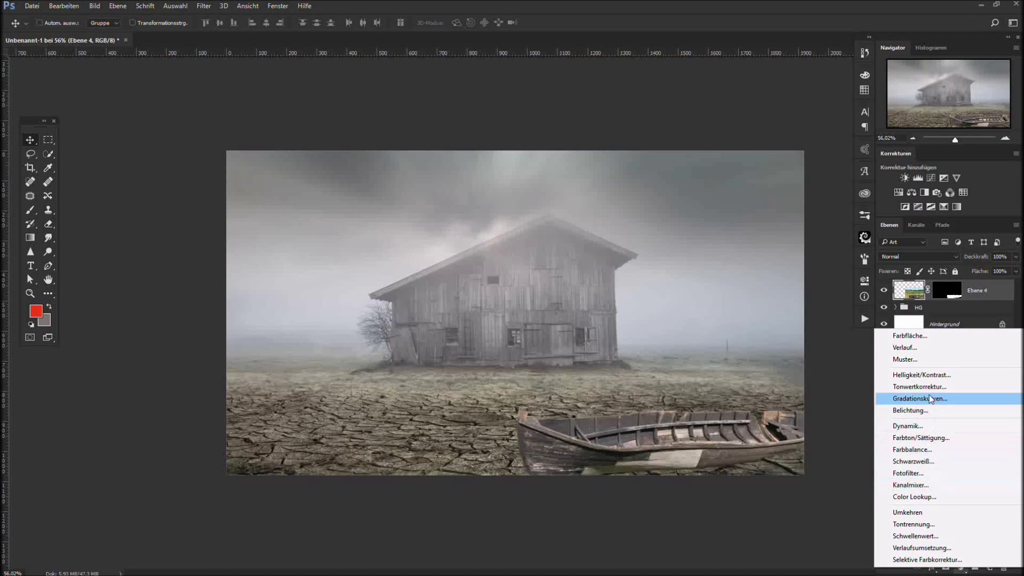
pyautogui.click(921, 375)
pyautogui.moveTo(763, 339); pyautogui.dragTo(769, 337)
pyautogui.click(770, 468)
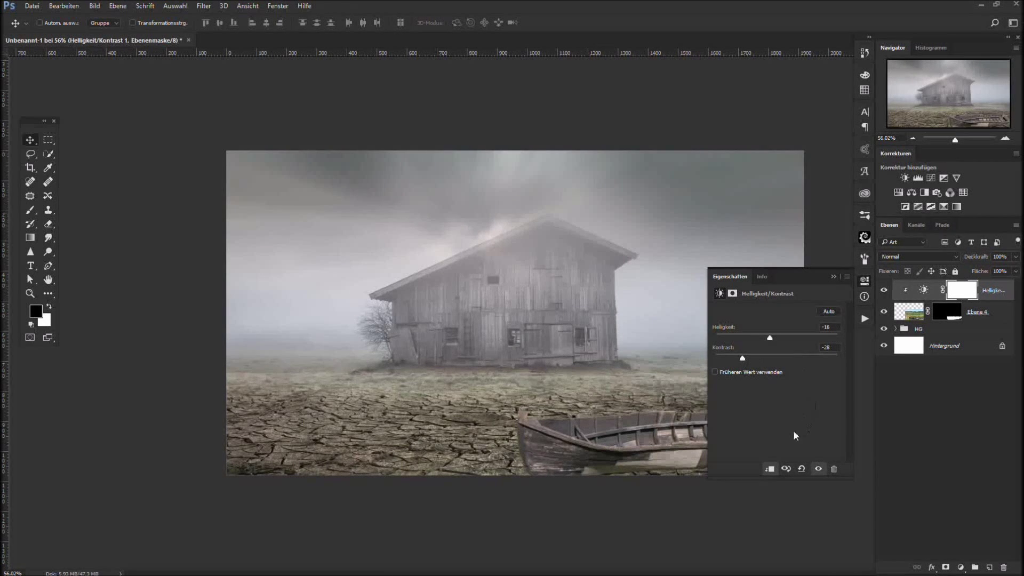
pyautogui.click(817, 469)
pyautogui.click(841, 270)
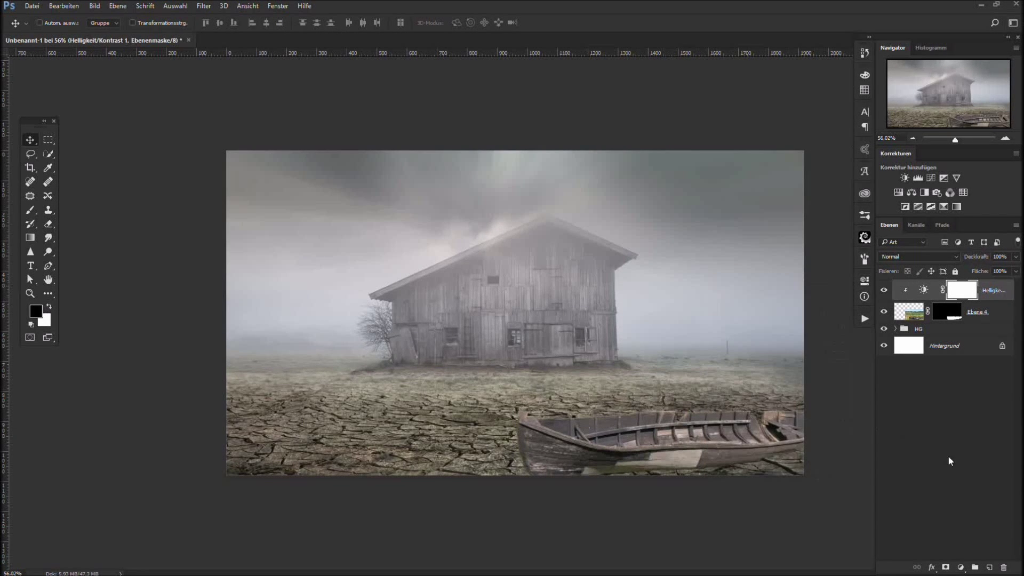
# - Darken the boat with black brush strokes at 37% opacity and 45% flow on a new layer clipped to it
pyautogui.click(989, 567)
pyautogui.press('b')
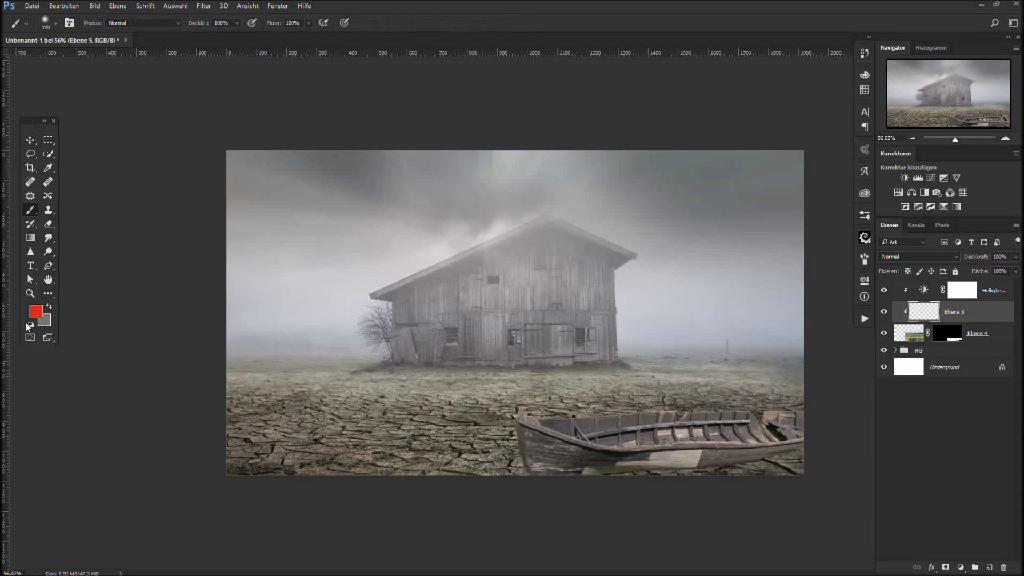
pyautogui.moveTo(199, 24); pyautogui.dragTo(165, 27)
pyautogui.moveTo(274, 26); pyautogui.dragTo(245, 27)
pyautogui.moveTo(540, 441)
pyautogui.mouseDown()
pyautogui.moveTo(762, 448)
pyautogui.moveTo(533, 442)
pyautogui.moveTo(744, 435)
pyautogui.moveTo(539, 463)
pyautogui.moveTo(757, 440)
pyautogui.moveTo(827, 419)
pyautogui.mouseUp()
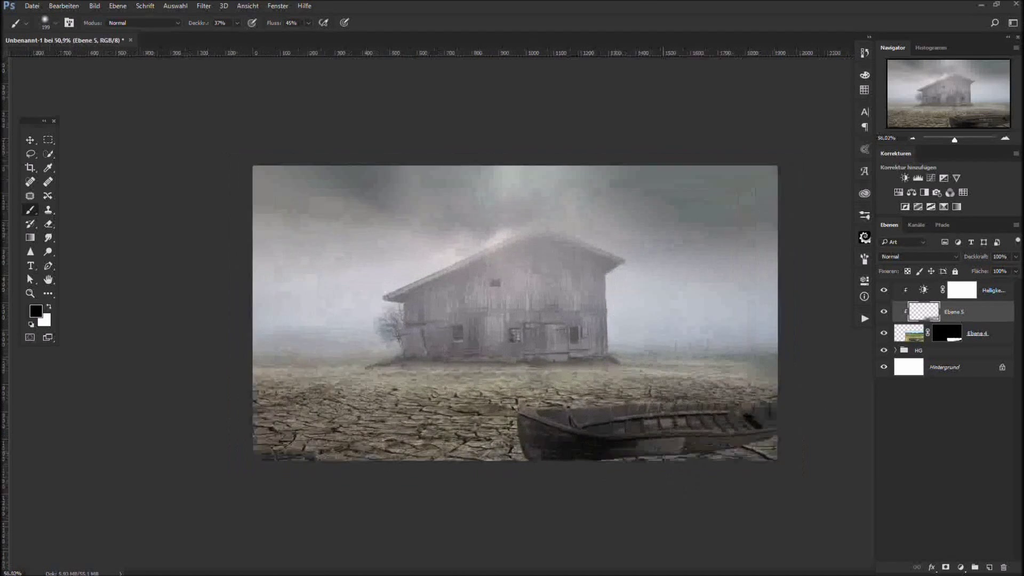
pyautogui.scroll(1, 728, 437)
# - Lasso the ground under the hull, fill it black on a new layer beneath the boat, and set that layer's opacity to 89%
pyautogui.click(989, 566)
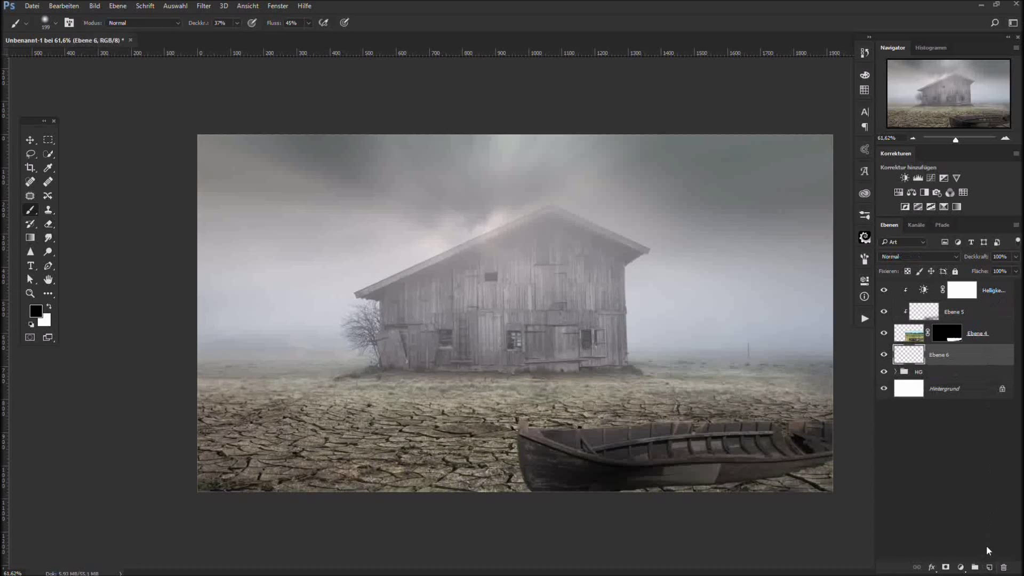
pyautogui.click(24, 154)
pyautogui.moveTo(533, 496)
pyautogui.mouseDown()
pyautogui.moveTo(848, 493)
pyautogui.moveTo(599, 478)
pyautogui.moveTo(536, 489)
pyautogui.mouseUp()
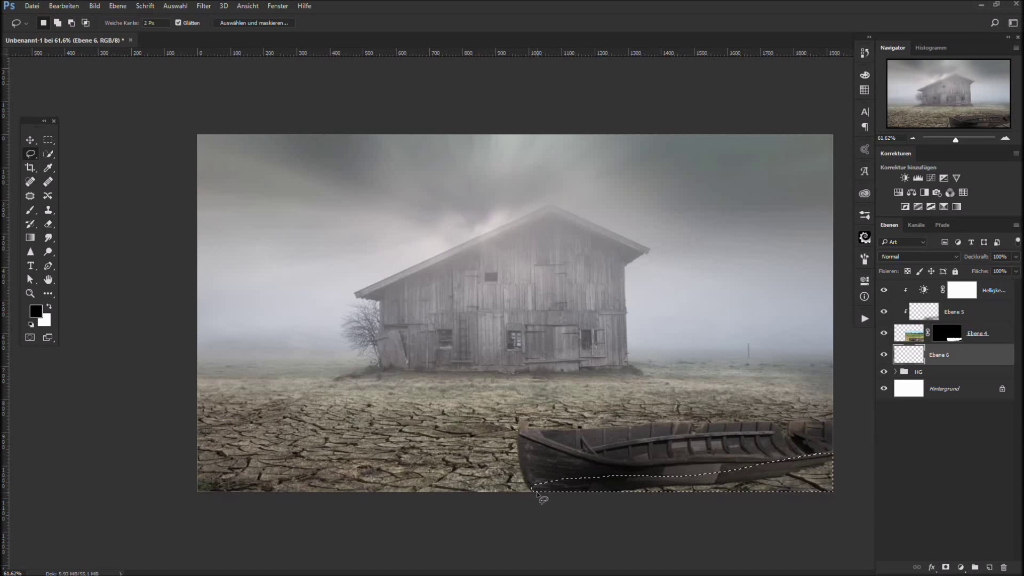
pyautogui.hotkey('alt', 'BackSpace')
pyautogui.hotkey('ctrl', 'd')
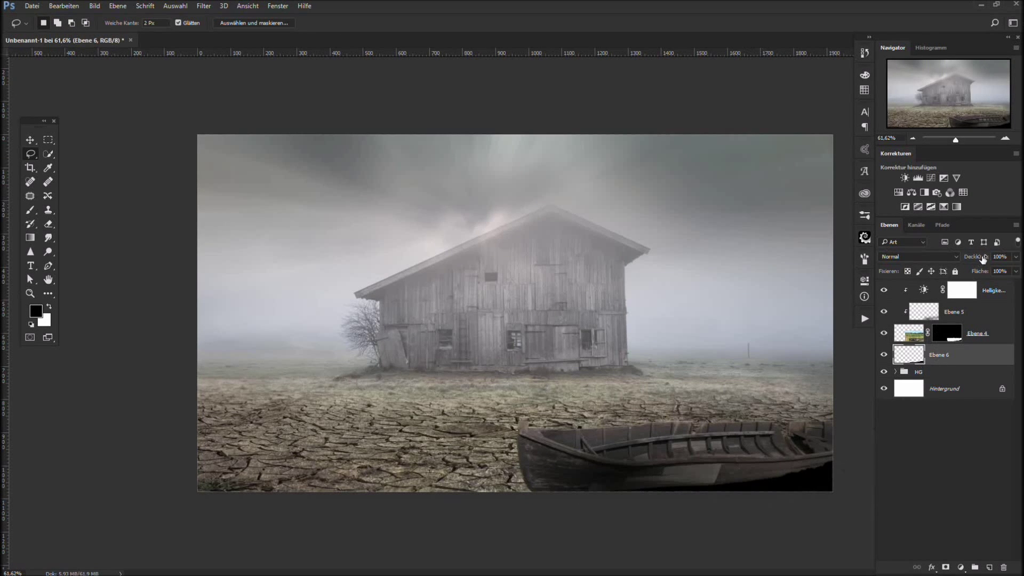
pyautogui.moveTo(982, 260); pyautogui.dragTo(966, 262)
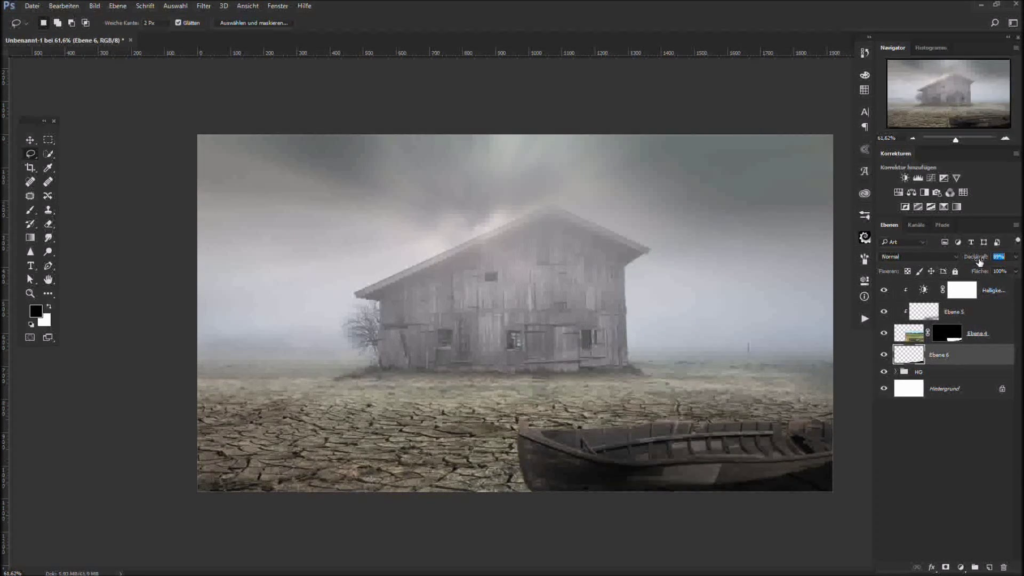
# - Darken the lower edge of the boat's bow on Ebene 5 with a smaller black brush
pyautogui.scroll(7, 569, 341)
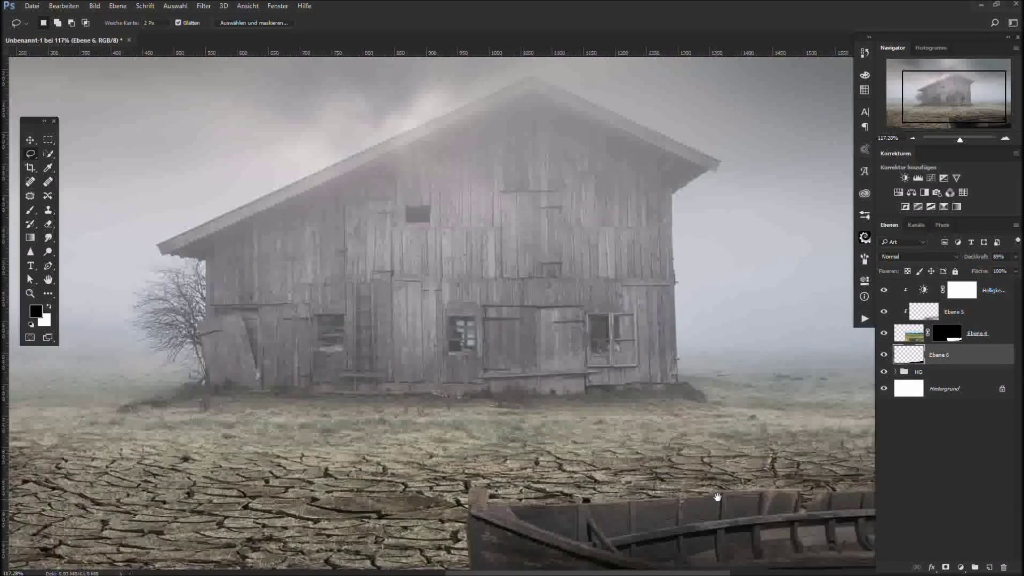
pyautogui.moveTo(718, 498); pyautogui.dragTo(613, 266)
pyautogui.scroll(1, 630, 414)
pyautogui.click(974, 315)
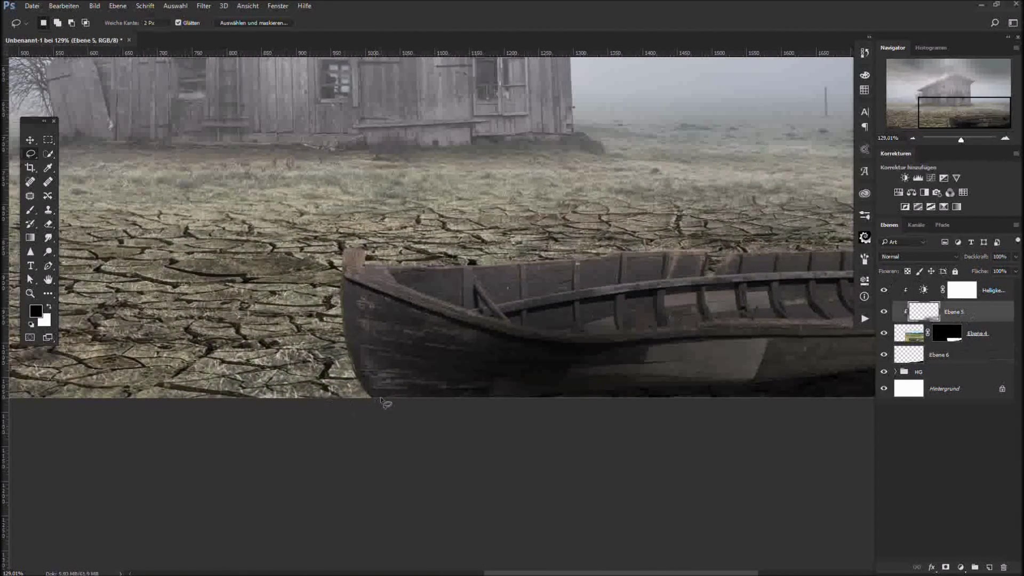
pyautogui.press('b')
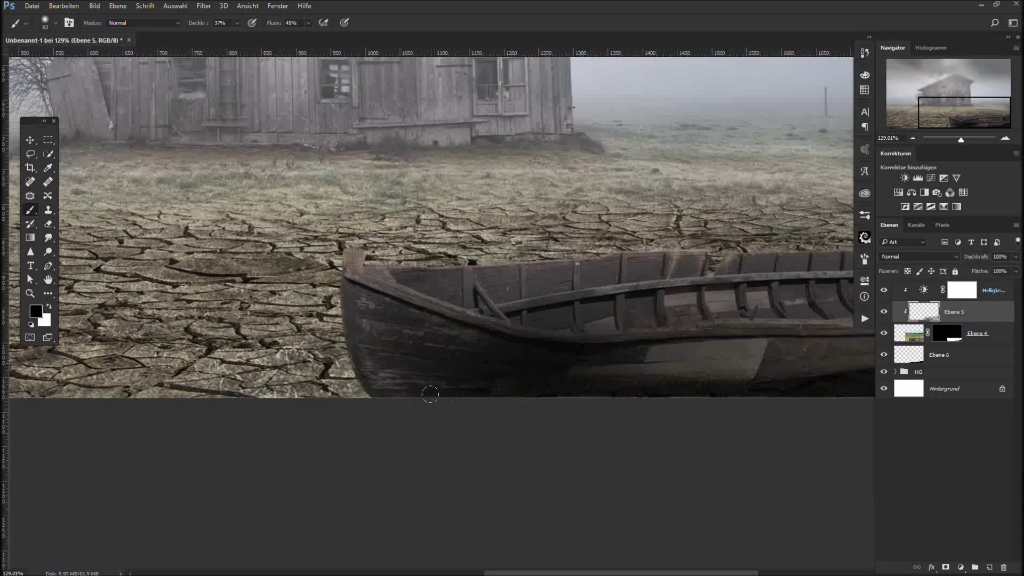
# - Paint a black contact shadow along the hull on a new layer below the boat, using 58% brush opacity and 62% flow
pyautogui.click(989, 360)
pyautogui.hotkey('ctrl', 'shift', 'alt', 'n')
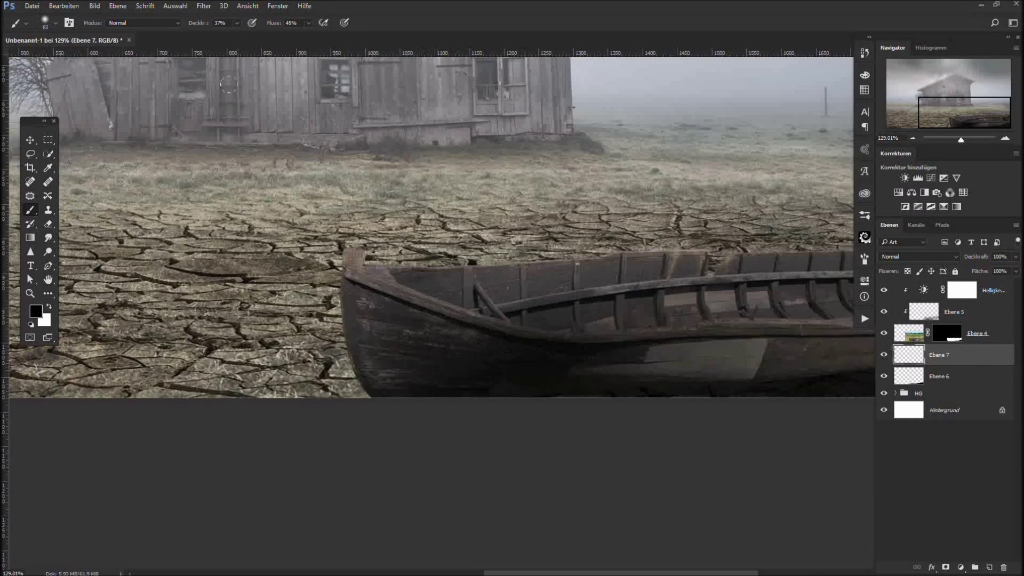
pyautogui.press('5')
pyautogui.press('8')
pyautogui.hotkey('shift', '6')
pyautogui.hotkey('shift', '2')
pyautogui.hotkey('ctrl', '0')
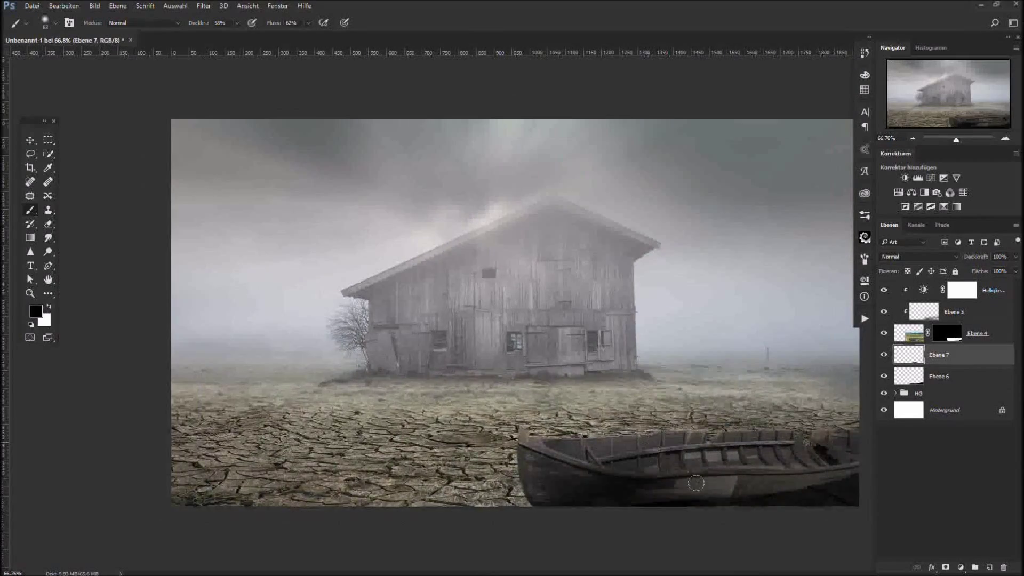
pyautogui.moveTo(640, 438); pyautogui.dragTo(658, 438)
pyautogui.moveTo(649, 496); pyautogui.dragTo(478, 341)
pyautogui.moveTo(560, 384); pyautogui.dragTo(537, 384)
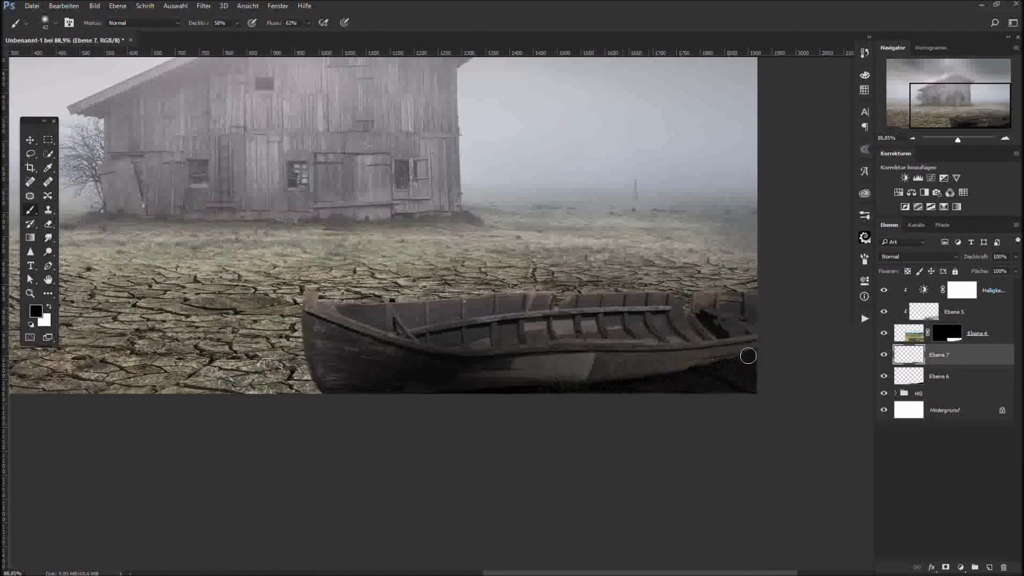
pyautogui.moveTo(629, 307); pyautogui.dragTo(661, 307)
pyautogui.moveTo(681, 404); pyautogui.dragTo(693, 376)
pyautogui.moveTo(703, 376); pyautogui.dragTo(666, 377)
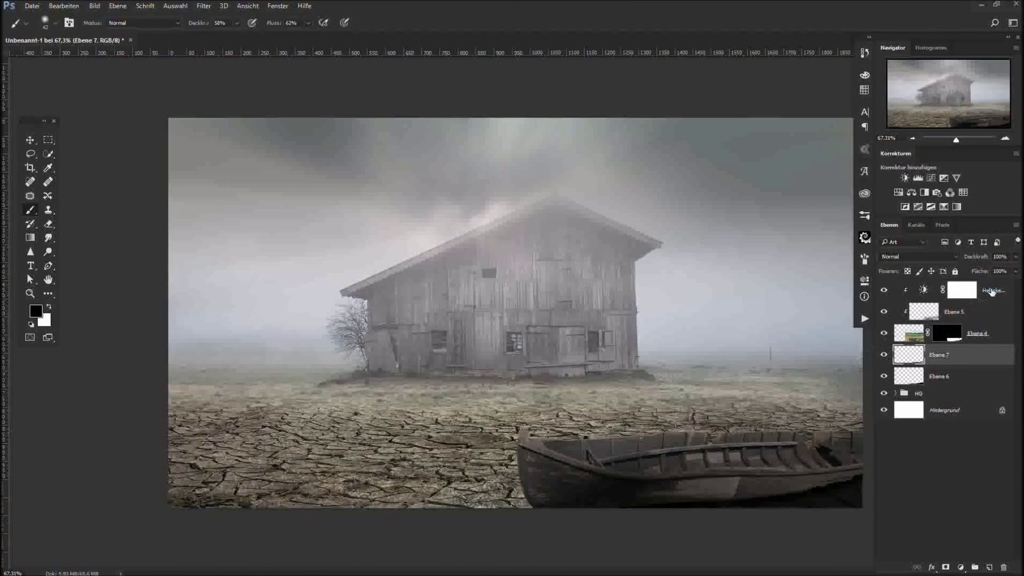
# - Move the boat and its shading layers slightly right, and group them under the name Boot
pyautogui.click(990, 292)
pyautogui.keyDown('shift'); pyautogui.click(938, 376); pyautogui.keyUp('shift')
pyautogui.press('v')
pyautogui.moveTo(740, 462); pyautogui.dragTo(766, 463)
pyautogui.hotkey('ctrl', 'g')
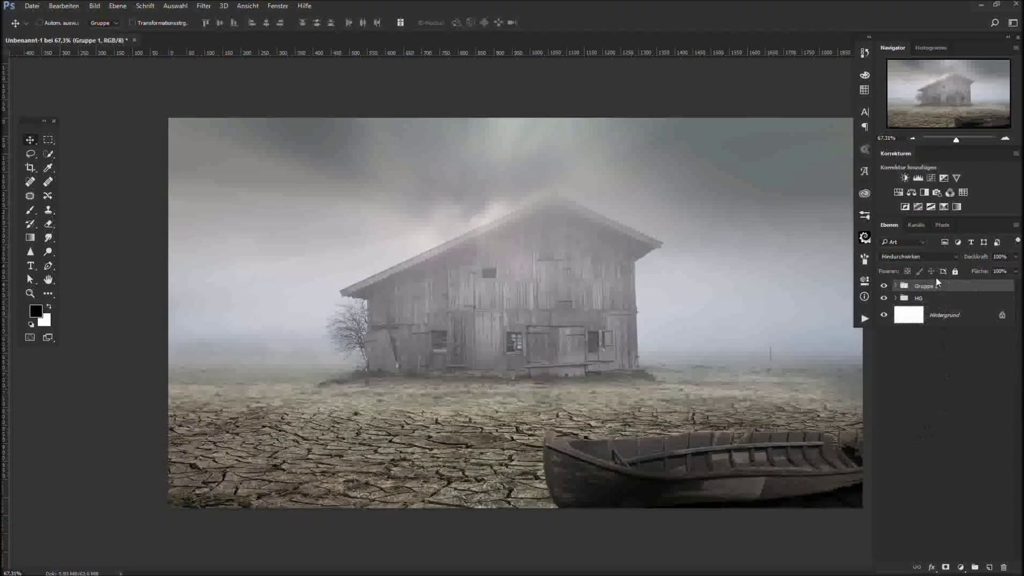
pyautogui.write('Boot')
pyautogui.press('Return')
# - Open the wood plank photo floor-1256804.jpg
pyautogui.click(50, 9)
pyautogui.moveTo(32, 6)
pyautogui.click(40, 26)
pyautogui.click(468, 91)
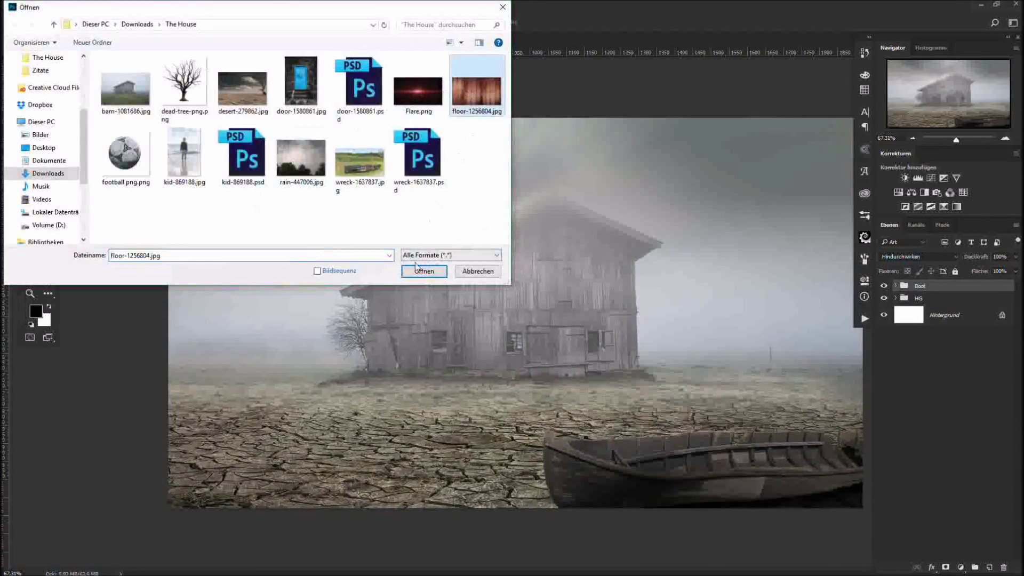
pyautogui.click(417, 270)
# - Trace a paddle shape with a narrow shaft and wide blade along one plank using the Polygonal Lasso
pyautogui.rightClick(29, 154)
pyautogui.click(80, 162)
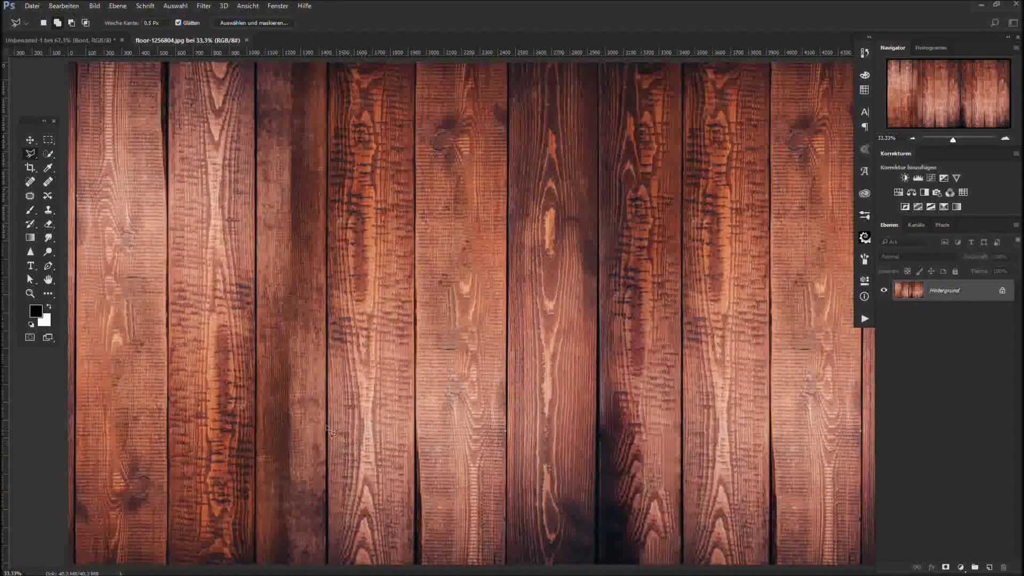
pyautogui.click(329, 566)
pyautogui.click(353, 393)
pyautogui.click(354, 98)
pyautogui.click(381, 98)
pyautogui.click(373, 393)
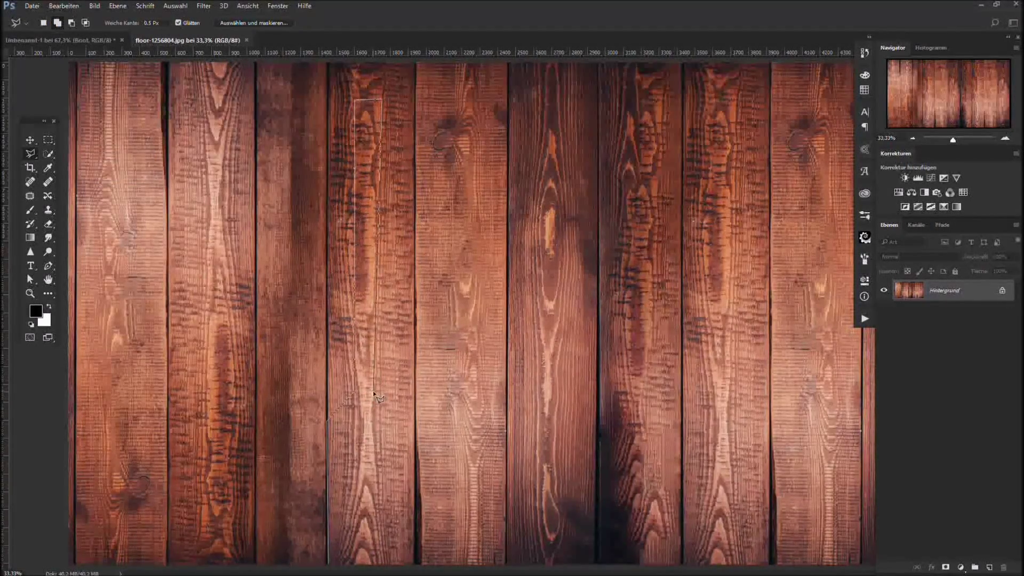
pyautogui.click(414, 407)
pyautogui.click(415, 564)
pyautogui.click(332, 564)
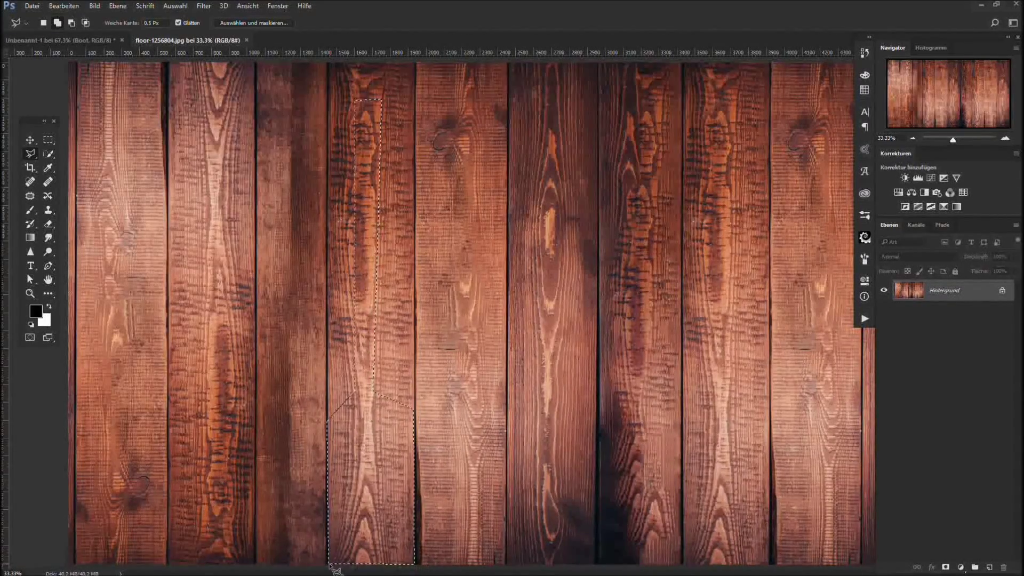
# - Copy the selected paddle shape to its own layer and bring it into the barn composite
pyautogui.hotkey('ctrl', 'j')
pyautogui.press('v')
pyautogui.moveTo(364, 440); pyautogui.dragTo(599, 435)
# - Transform the paddle to about 17% width and 27% height and rotate it to about -31°
pyautogui.hotkey('ctrl', 't')
pyautogui.moveTo(607, 527); pyautogui.dragTo(548, 358)
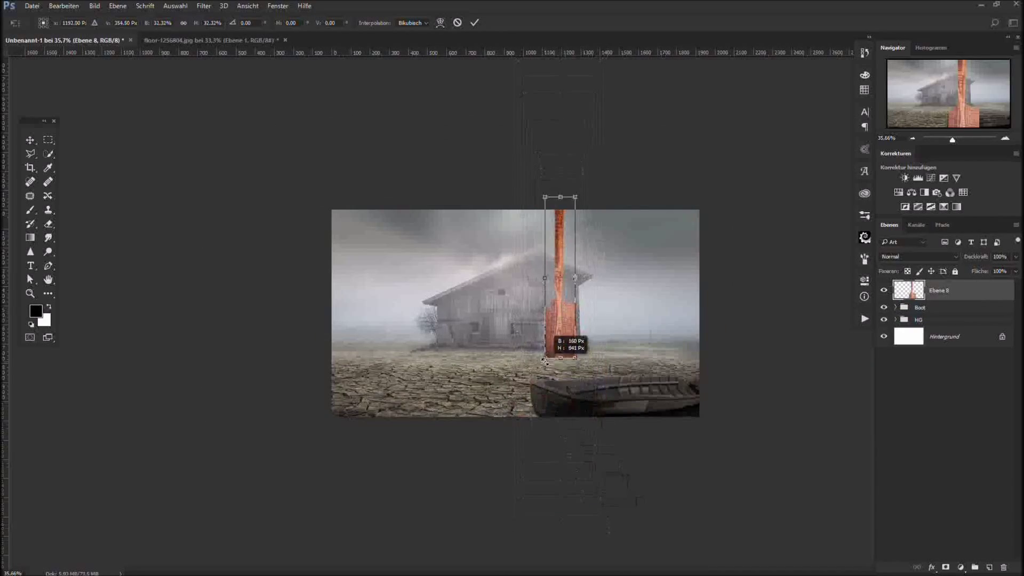
pyautogui.scroll(4, 677, 371)
pyautogui.moveTo(581, 322); pyautogui.dragTo(568, 417)
pyautogui.scroll(3, 568, 417)
pyautogui.moveTo(615, 371); pyautogui.dragTo(589, 372)
pyautogui.moveTo(572, 213); pyautogui.dragTo(574, 262)
pyautogui.moveTo(531, 303); pyautogui.dragTo(490, 337)
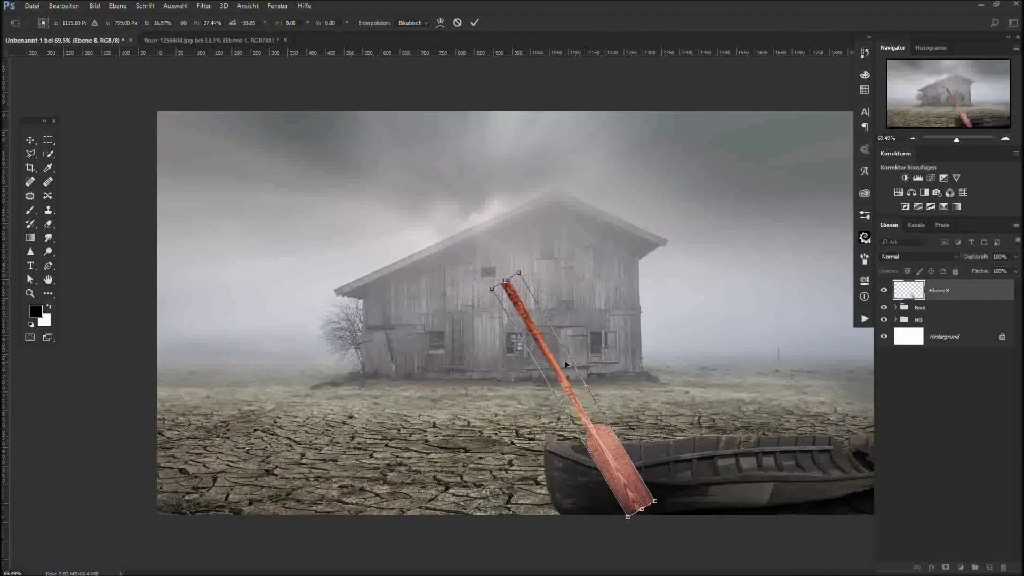
# - Place the paddle over the boat, shrink it to about 9.7% width and 20% height, and tilt it to about -32°
pyautogui.moveTo(564, 361); pyautogui.dragTo(747, 426)
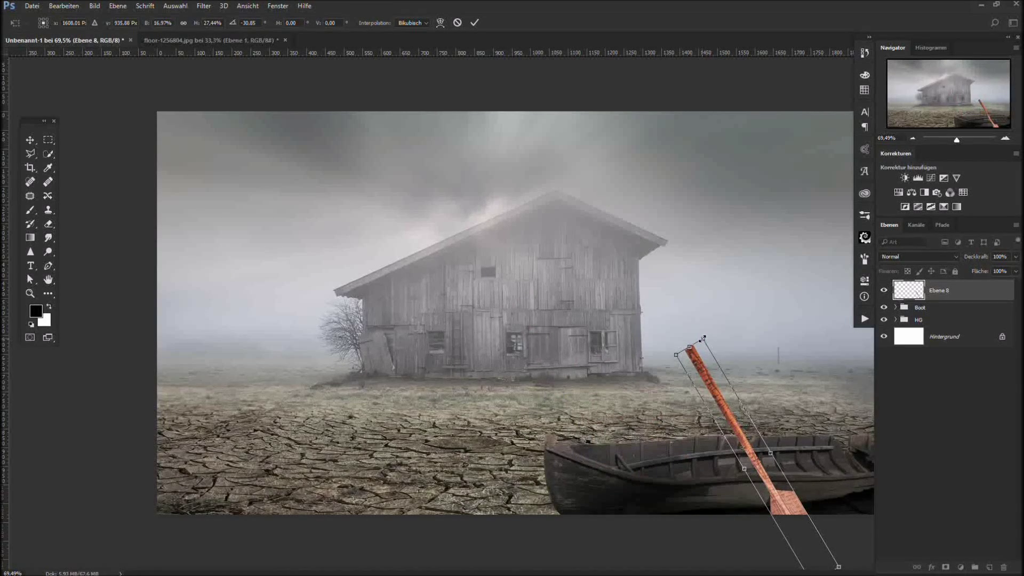
pyautogui.moveTo(703, 338); pyautogui.dragTo(714, 376)
pyautogui.moveTo(767, 455); pyautogui.dragTo(763, 457)
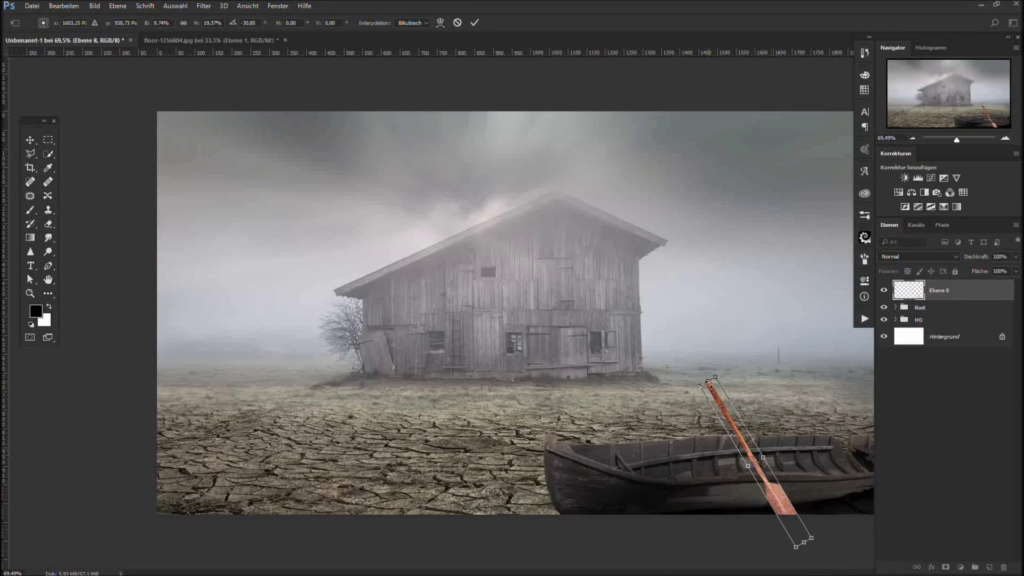
pyautogui.moveTo(707, 381); pyautogui.dragTo(682, 372)
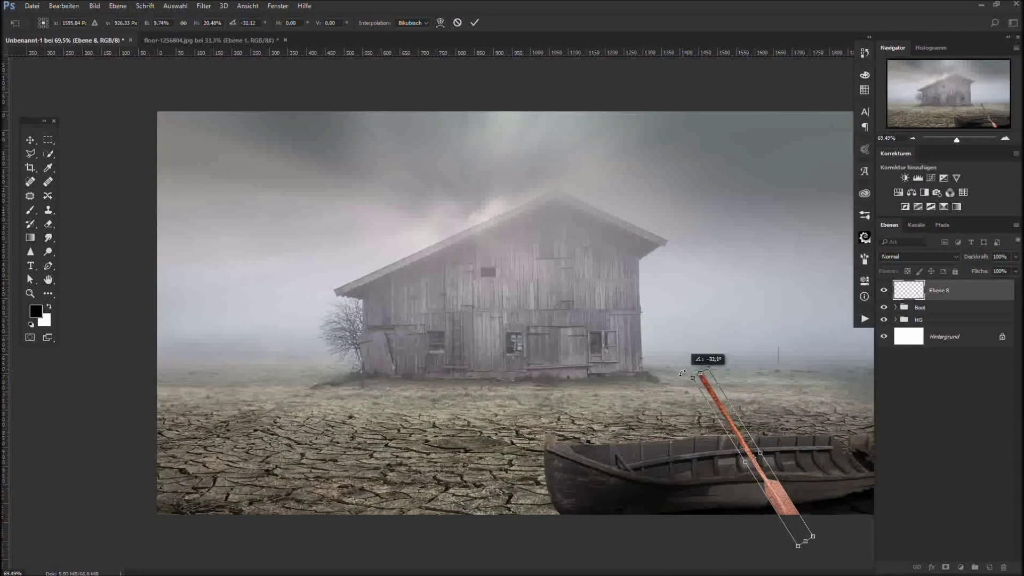
pyautogui.press('Return')
# - Add a Farbton/Sättigung adjustment clipped to the paddle, lowering its saturation and lightness until it matches the dark boat
pyautogui.scroll(4, 589, 371)
pyautogui.moveTo(731, 439); pyautogui.dragTo(379, 331)
pyautogui.scroll(1, 451, 344)
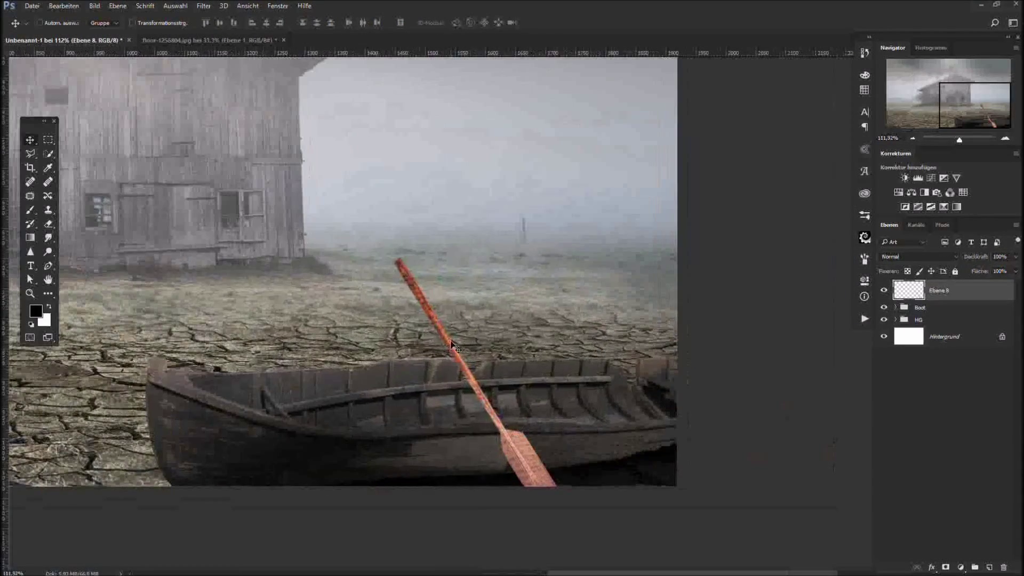
pyautogui.click(960, 567)
pyautogui.click(925, 434)
pyautogui.click(770, 468)
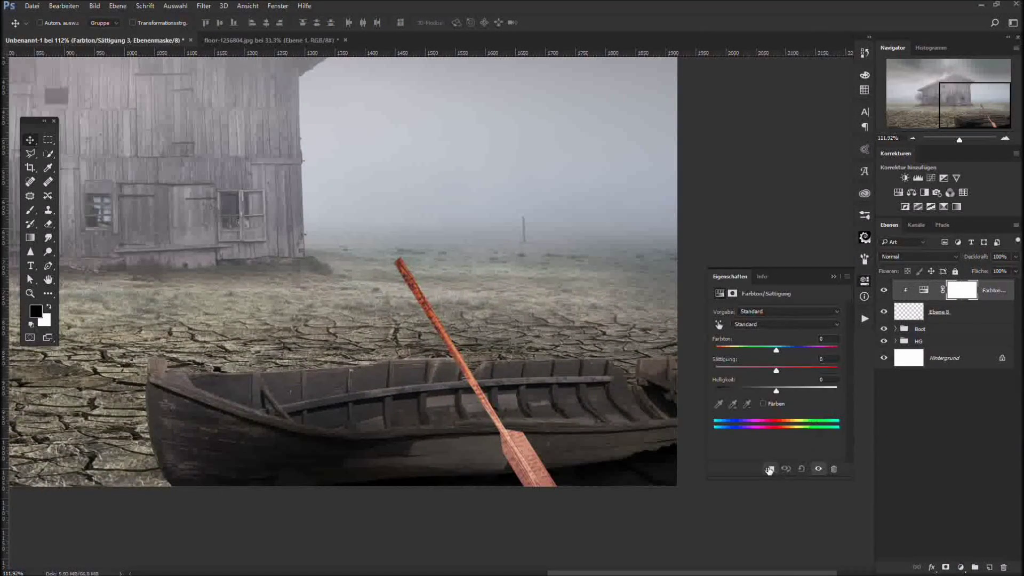
pyautogui.moveTo(766, 369); pyautogui.dragTo(739, 390)
pyautogui.click(747, 390)
# - Give the paddle layer an Abgeflachte Kante innen bevel with Weich meißeln technique, 200% depth, 1 px size and 0 px softening
pyautogui.click(962, 316)
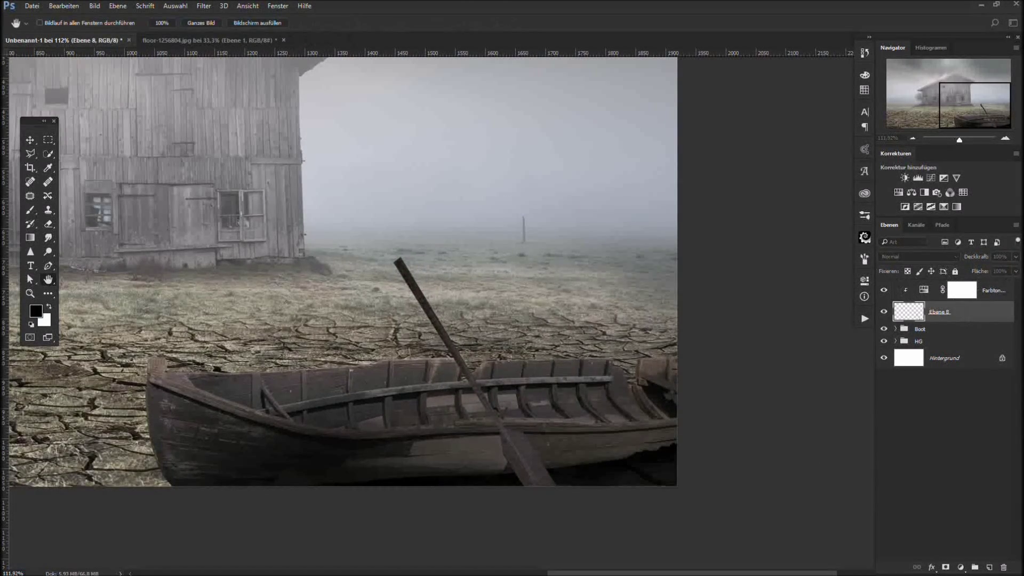
pyautogui.doubleClick(962, 315)
pyautogui.click(485, 110)
pyautogui.click(566, 110)
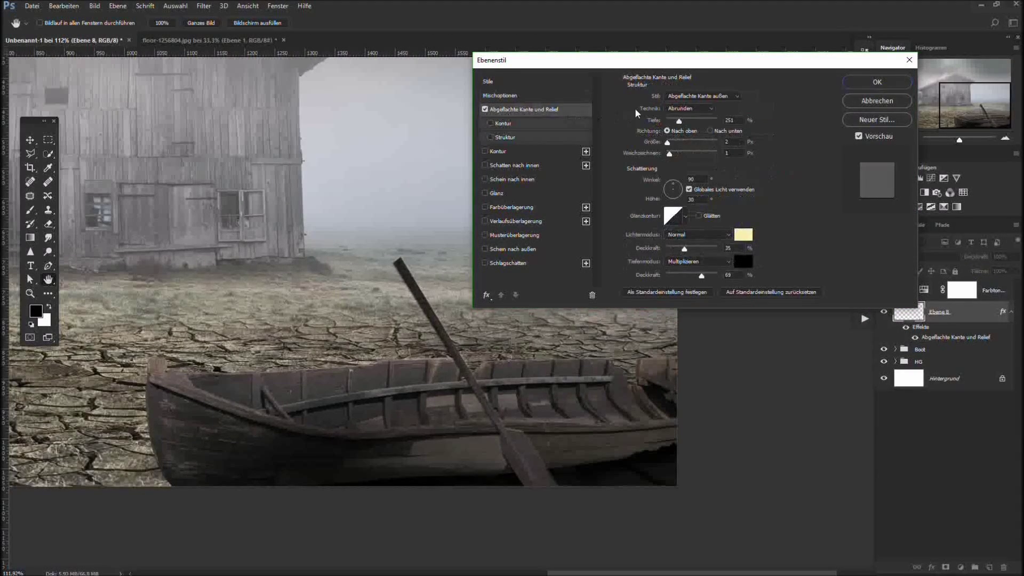
pyautogui.click(733, 99)
pyautogui.click(722, 113)
pyautogui.click(711, 112)
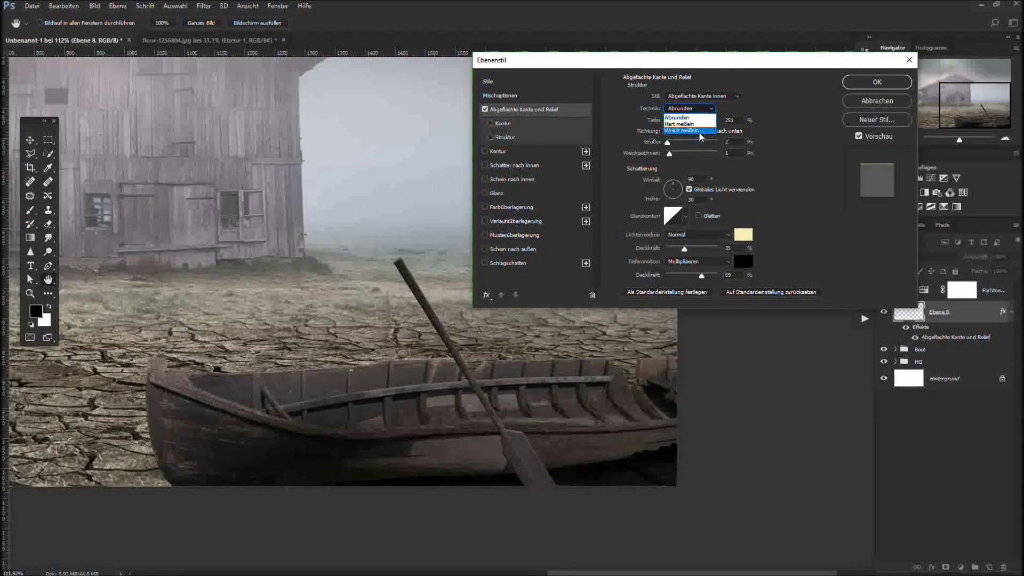
pyautogui.click(693, 123)
pyautogui.write('200')
pyautogui.moveTo(739, 120); pyautogui.dragTo(722, 144)
pyautogui.write('1')
pyautogui.doubleClick(736, 154)
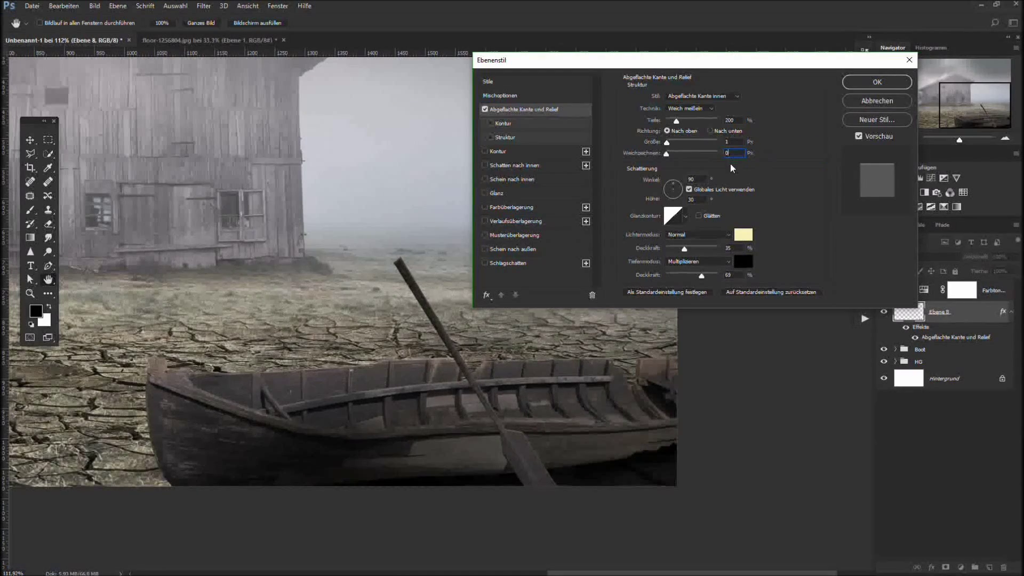
# - Set the bevel's highlights to Ineinanderkopieren with gray 737373, and both highlight and shadow opacity to 50%, then apply the style
pyautogui.click(728, 235)
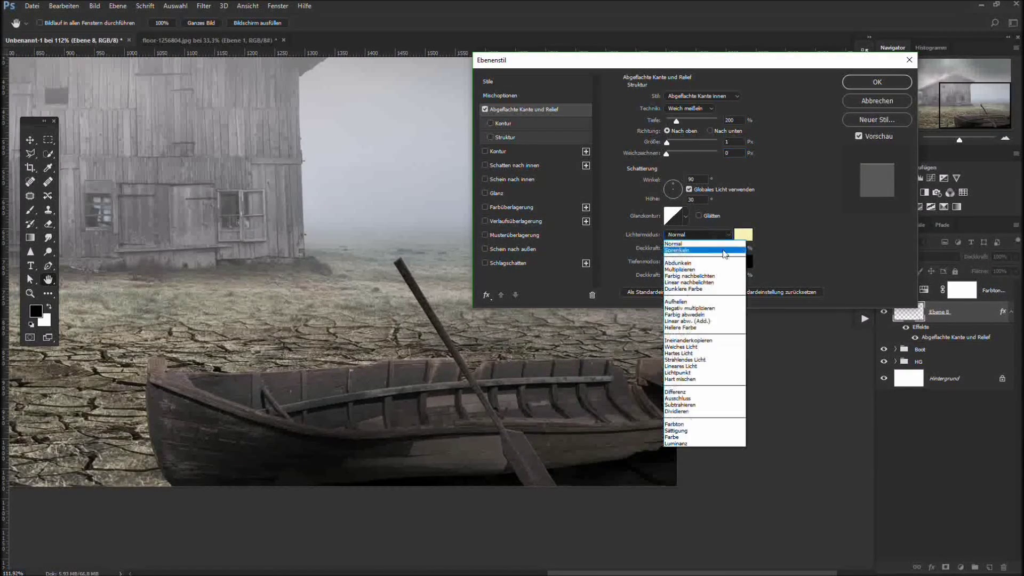
pyautogui.click(693, 341)
pyautogui.click(743, 235)
pyautogui.click(395, 380)
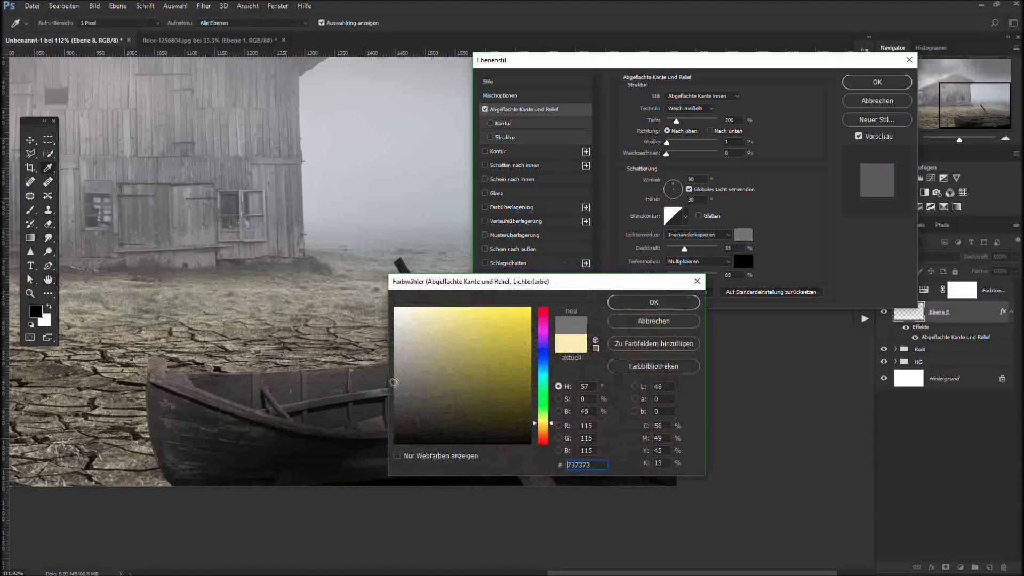
pyautogui.click(653, 301)
pyautogui.doubleClick(723, 249)
pyautogui.write('50')
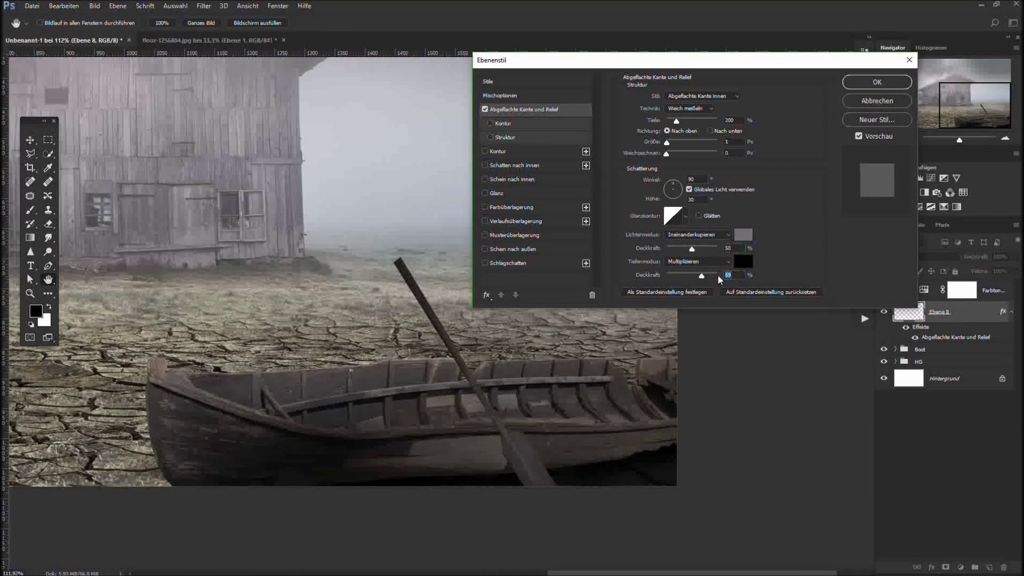
pyautogui.click(875, 82)
# - Create a new layer below the paddle and paint a soft black shadow on the hull beside its blade
pyautogui.hotkey('ctrl', '0')
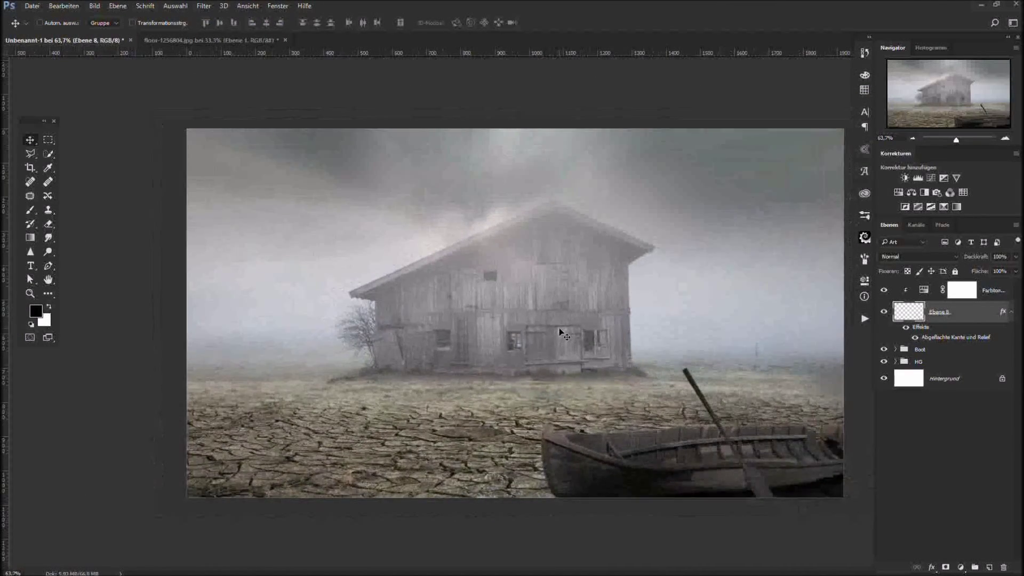
pyautogui.click(975, 352)
pyautogui.click(987, 566)
pyautogui.scroll(9, 720, 484)
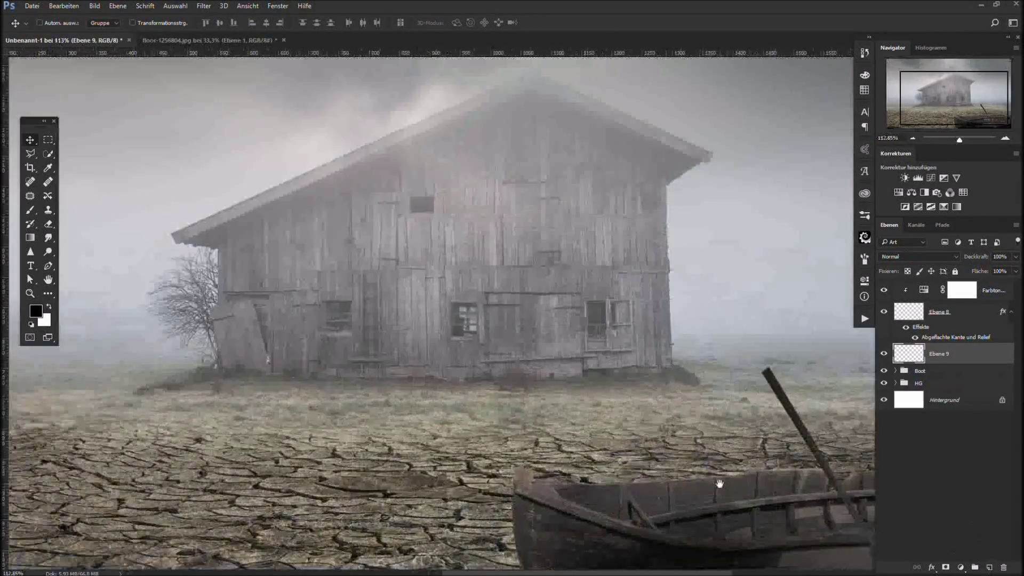
pyautogui.moveTo(720, 484); pyautogui.dragTo(530, 429)
pyautogui.press('b')
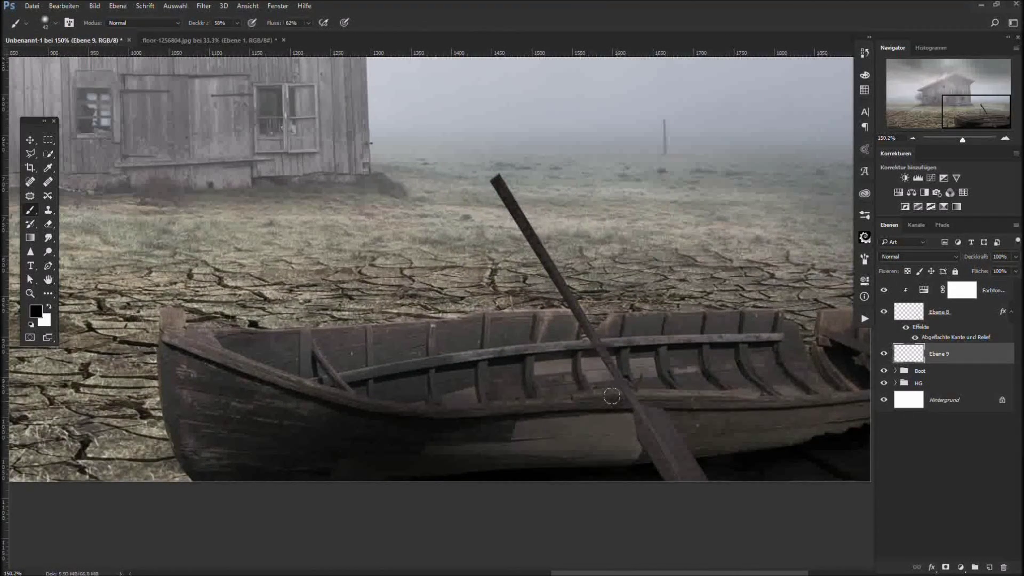
pyautogui.moveTo(612, 396); pyautogui.dragTo(634, 459)
# - Set the paddle shadow layer's opacity to 92% and touch up the shadow with a 25 px brush
pyautogui.moveTo(973, 258); pyautogui.dragTo(975, 260)
pyautogui.rightClick(625, 402)
pyautogui.rightClick(617, 404)
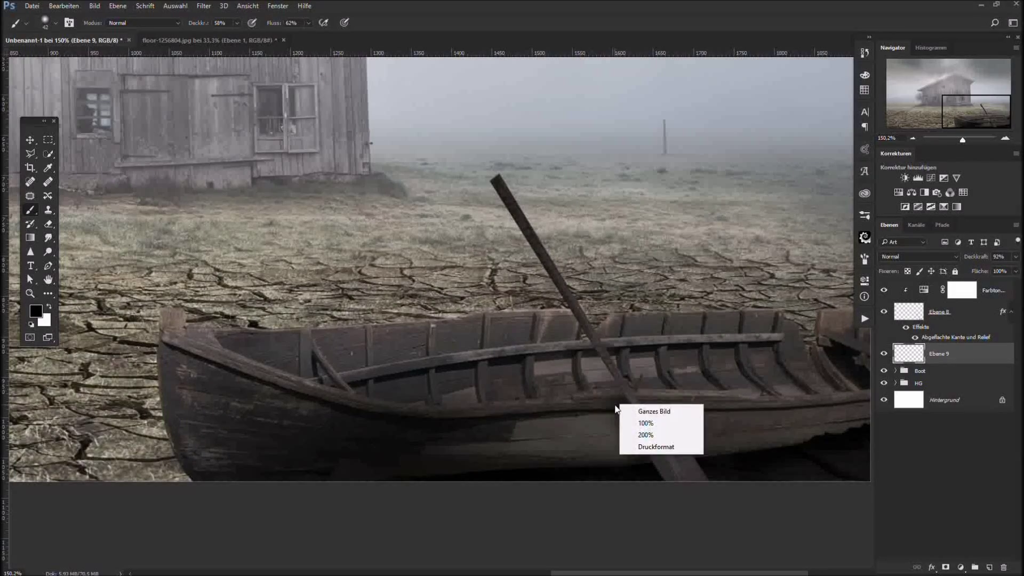
pyautogui.keyDown('alt'); pyautogui.rightClick(621, 398); pyautogui.keyUp('alt')
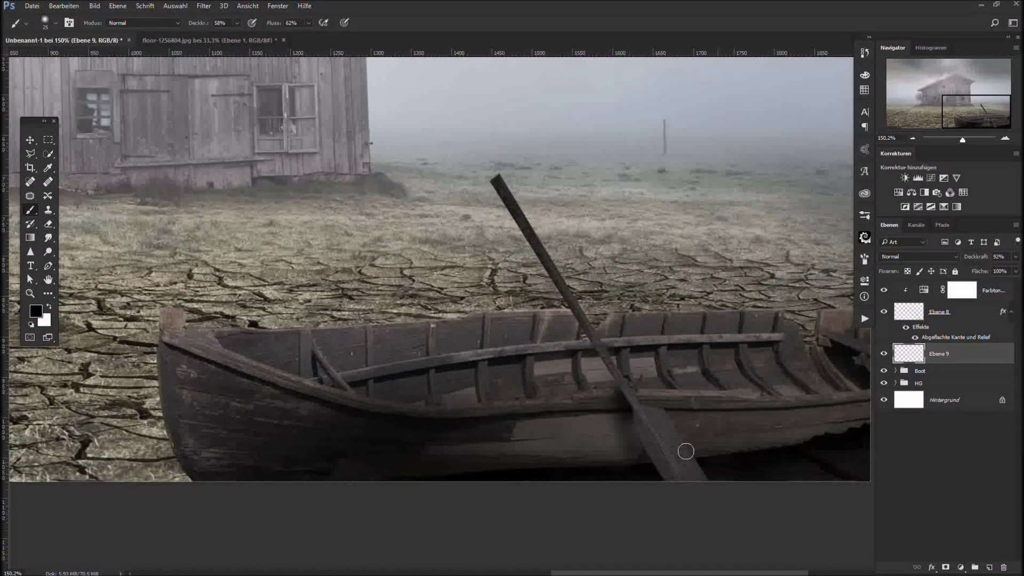
# - Group the paddle, its adjustment and its shadow layer under the name Paddel
pyautogui.scroll(-5, 809, 488)
pyautogui.click(986, 297)
pyautogui.keyDown('shift'); pyautogui.click(969, 355); pyautogui.keyUp('shift')
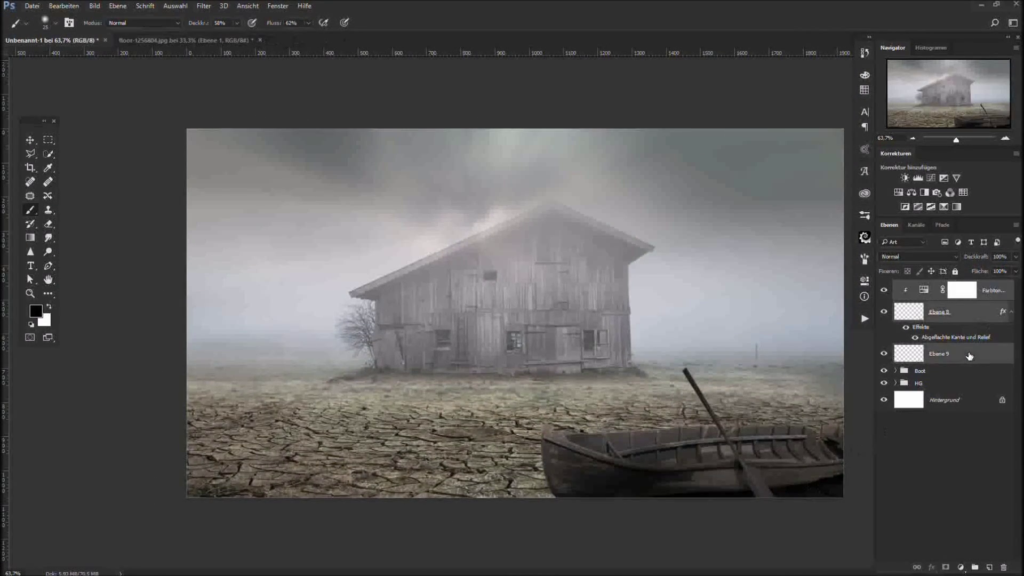
pyautogui.hotkey('ctrl', 'g')
pyautogui.doubleClick(927, 286)
pyautogui.write('Paddel')
pyautogui.press('Return')
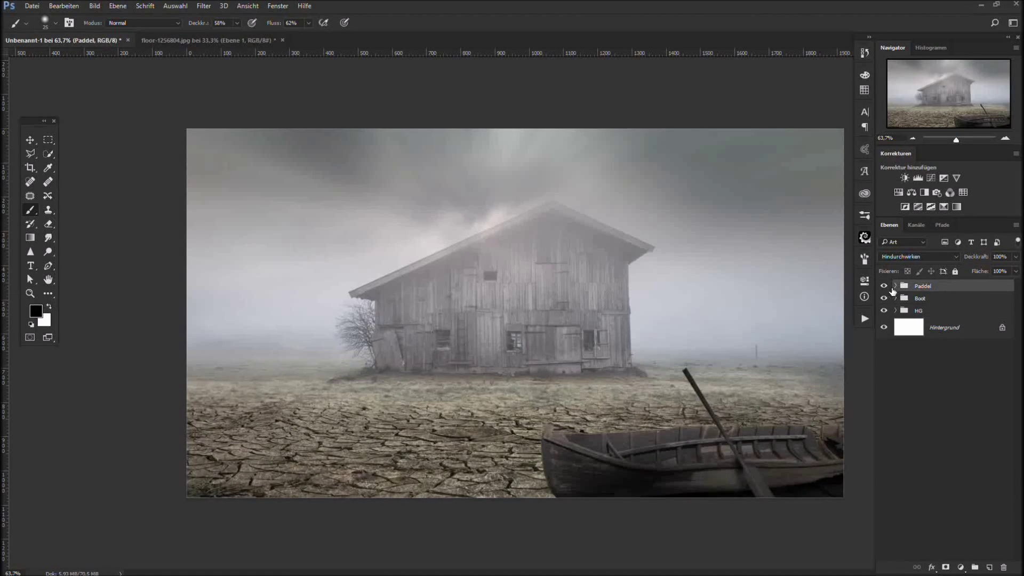
# - Add a layer mask to the paddle layer Ebene 8 and choose a rough 36 px brush tip
pyautogui.click(894, 285)
pyautogui.click(961, 323)
pyautogui.rightClick(375, 315)
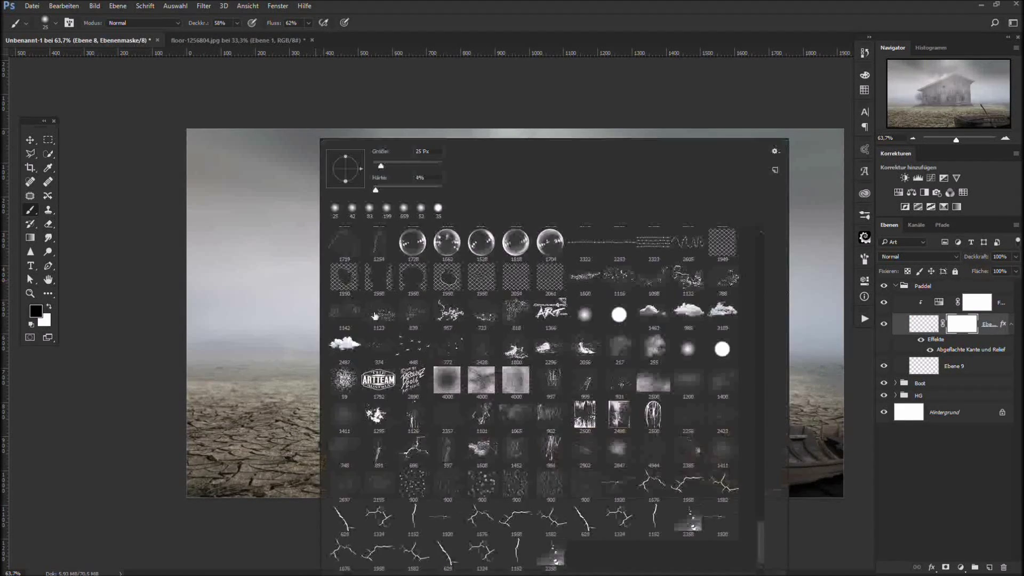
pyautogui.moveTo(760, 538); pyautogui.dragTo(762, 240)
pyautogui.click(505, 419)
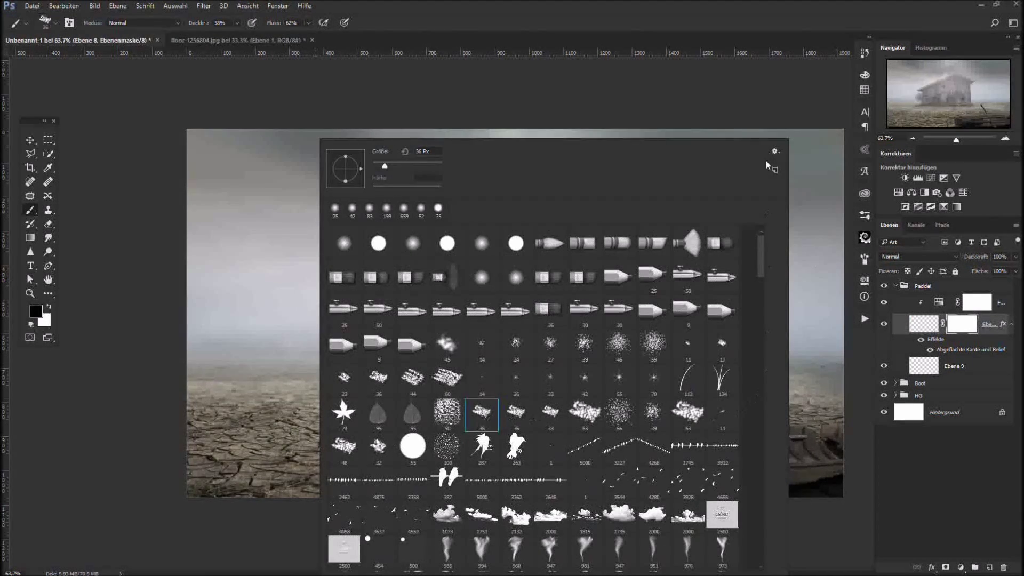
pyautogui.press('Return')
# - Roughen the paddle's edges by painting black on its mask at 100% brush opacity and flow
pyautogui.scroll(5, 505, 419)
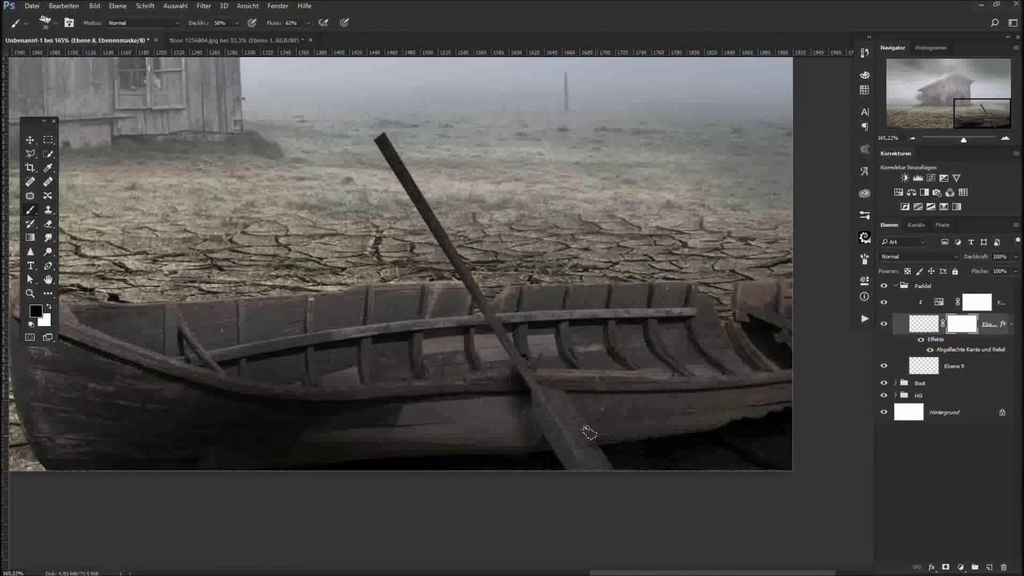
pyautogui.press('0')
pyautogui.hotkey('shift', '0')
pyautogui.keyDown('alt'); pyautogui.rightClick(517, 306); pyautogui.keyUp('alt')
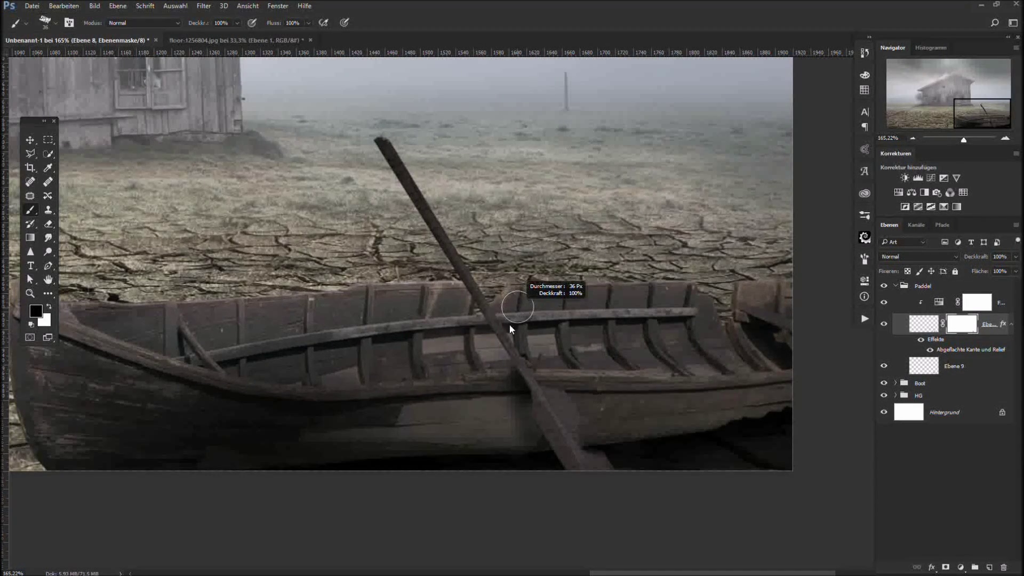
pyautogui.hotkey('ctrl', '0')
pyautogui.scroll(1, 660, 386)
pyautogui.scroll(-3, 659, 385)
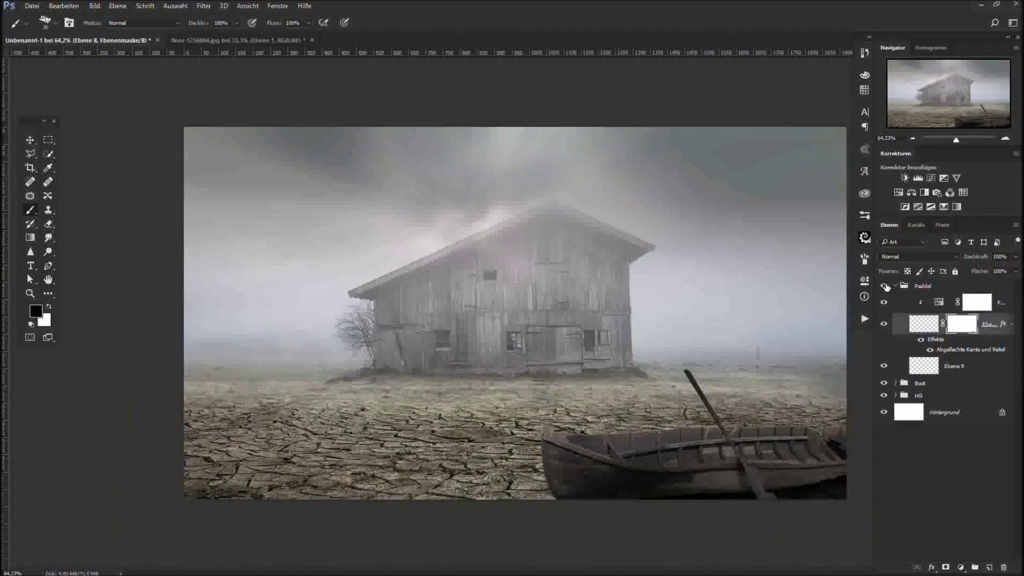
pyautogui.click(896, 286)
pyautogui.click(895, 286)
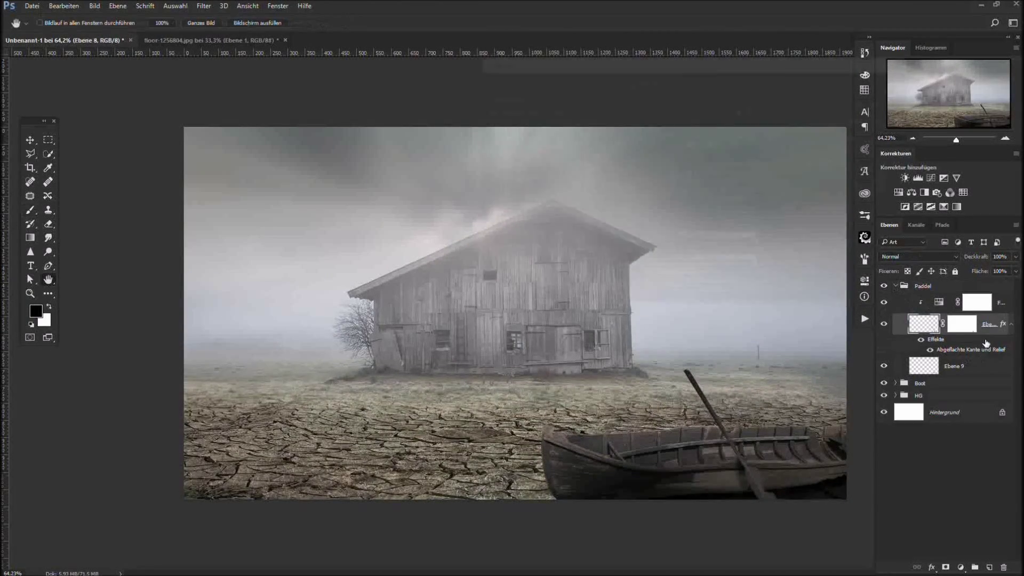
pyautogui.doubleClick(981, 349)
pyautogui.write('115')
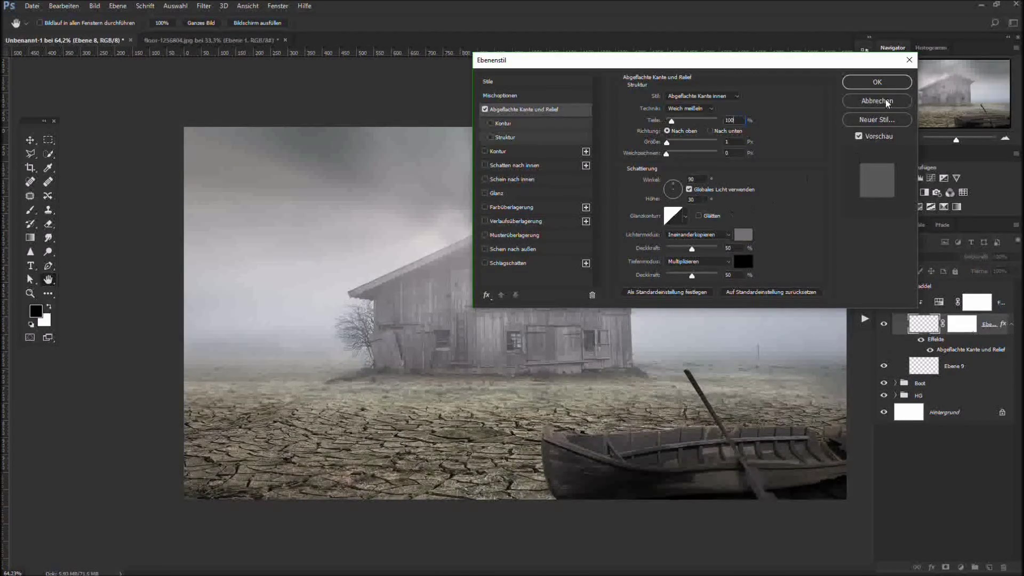
pyautogui.click(877, 101)
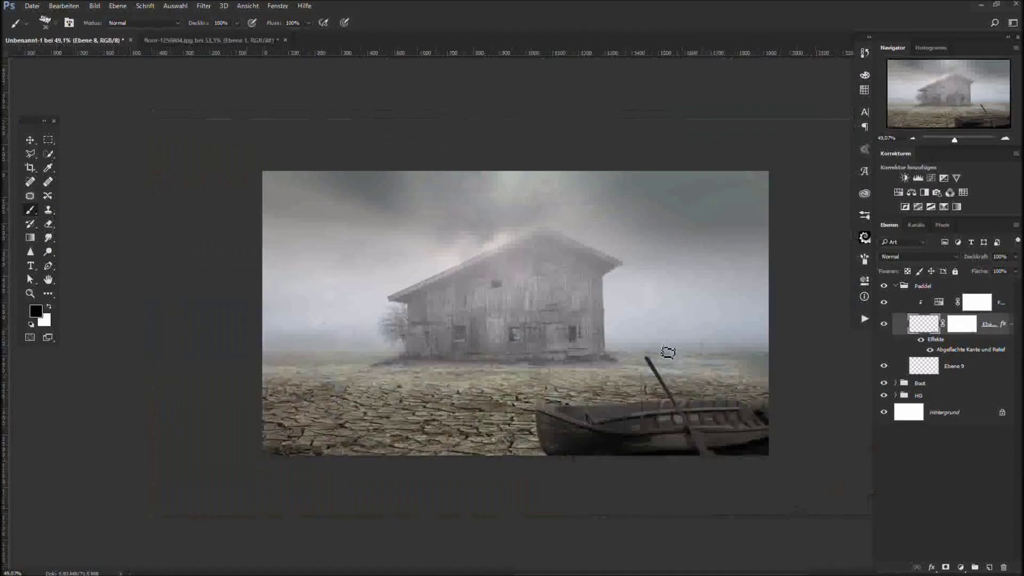
pyautogui.scroll(2, 668, 352)
pyautogui.click(896, 286)
pyautogui.click(895, 286)
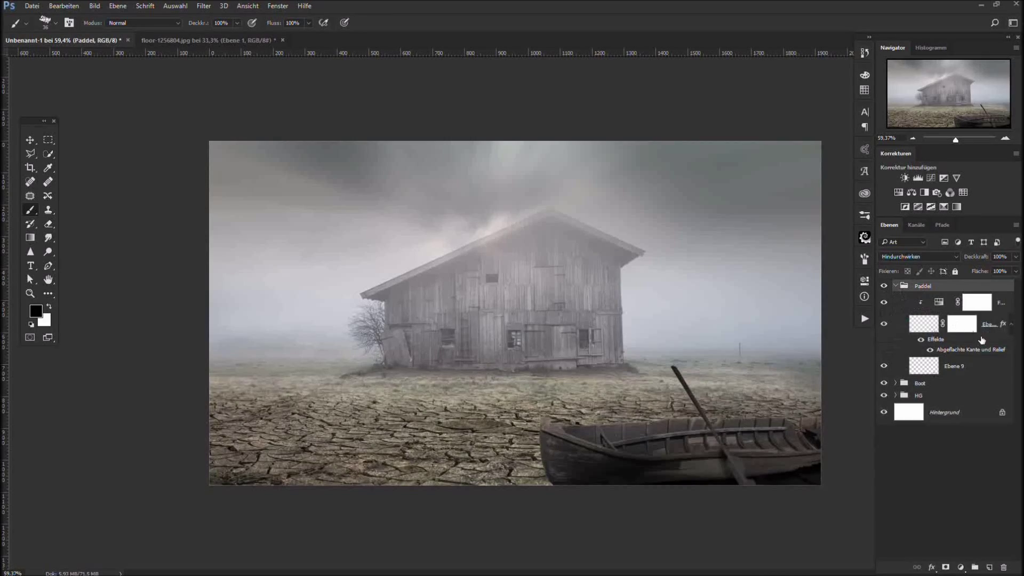
# - Add a new layer clipped to the paddle layer and choose a branching crack brush tip from the end of the brush list
pyautogui.click(982, 322)
pyautogui.click(988, 567)
pyautogui.scroll(4, 468, 373)
pyautogui.rightClick(468, 395)
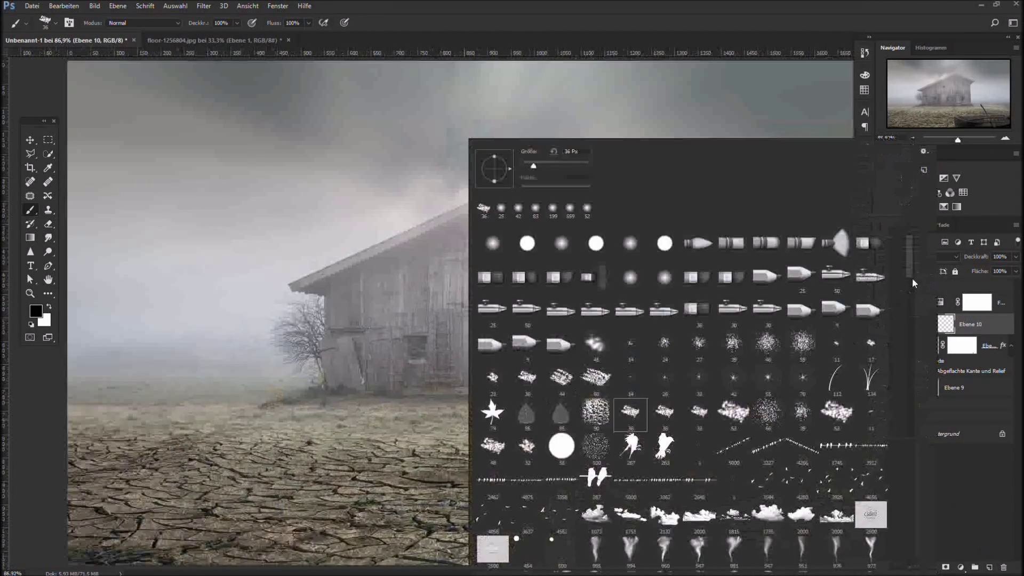
pyautogui.moveTo(911, 278); pyautogui.dragTo(910, 564)
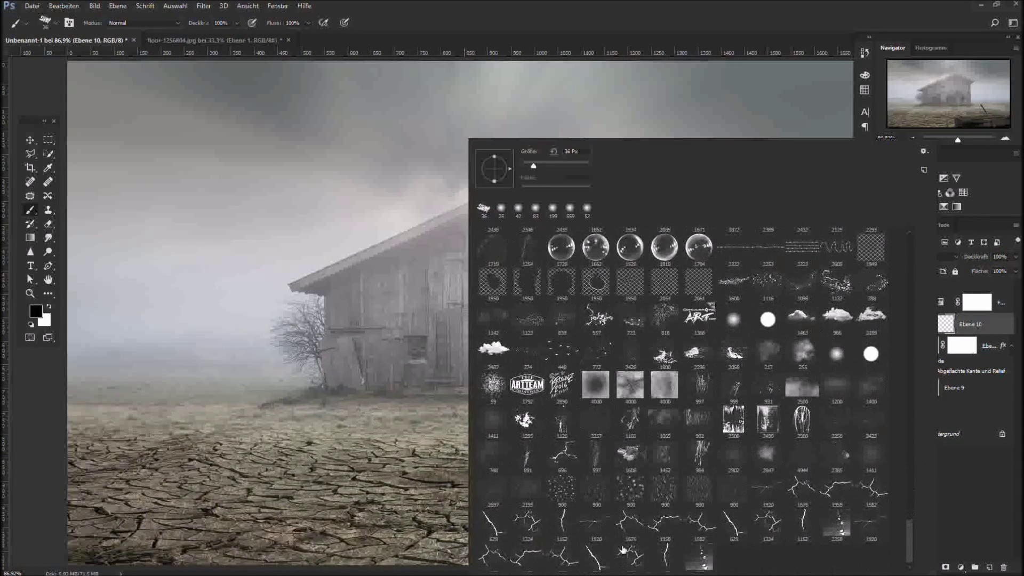
pyautogui.doubleClick(631, 525)
# - Paint black cracks on the paddle blade with the crack brush at 28 px and set the layer's opacity to 60%
pyautogui.scroll(5, 554, 469)
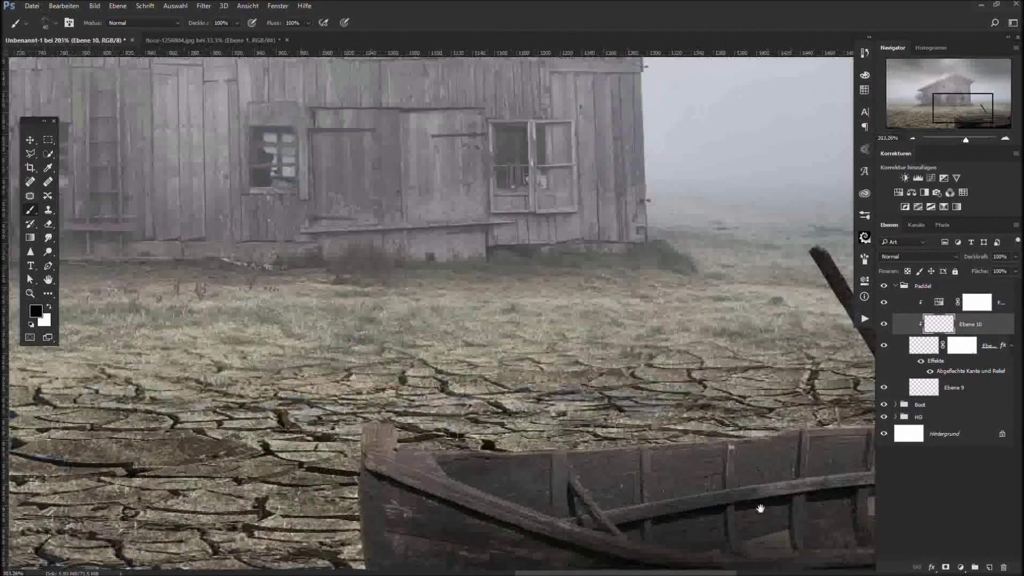
pyautogui.keyDown('alt'); pyautogui.rightClick(603, 473); pyautogui.keyUp('alt')
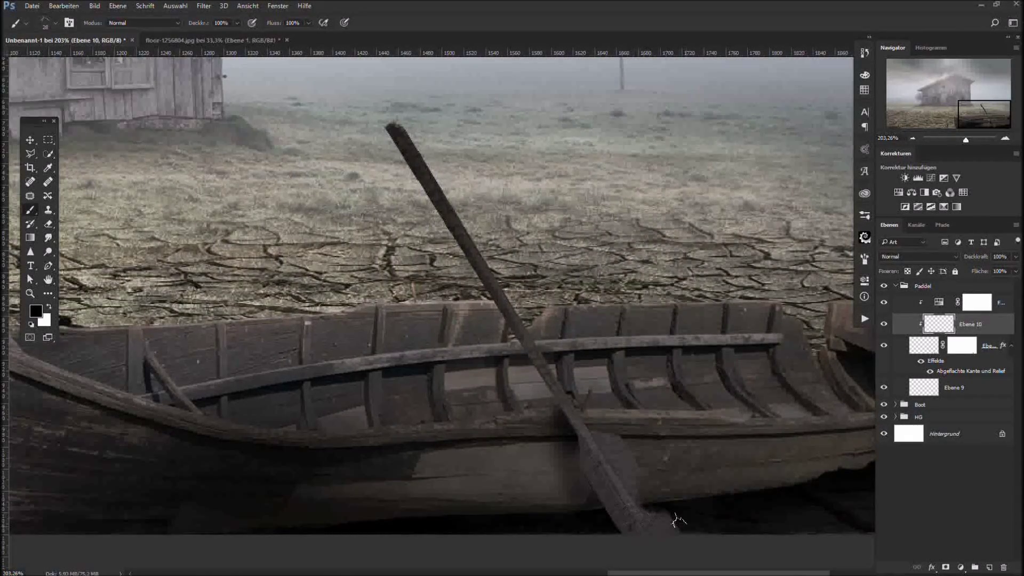
pyautogui.scroll(2, 677, 519)
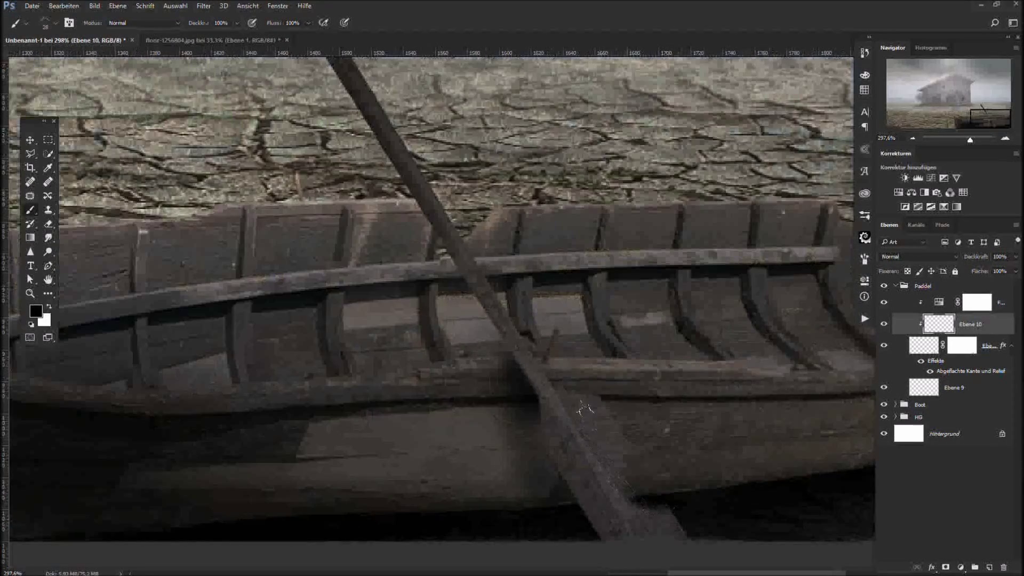
pyautogui.click(592, 412)
pyautogui.moveTo(982, 258); pyautogui.dragTo(962, 266)
pyautogui.scroll(-8, 629, 373)
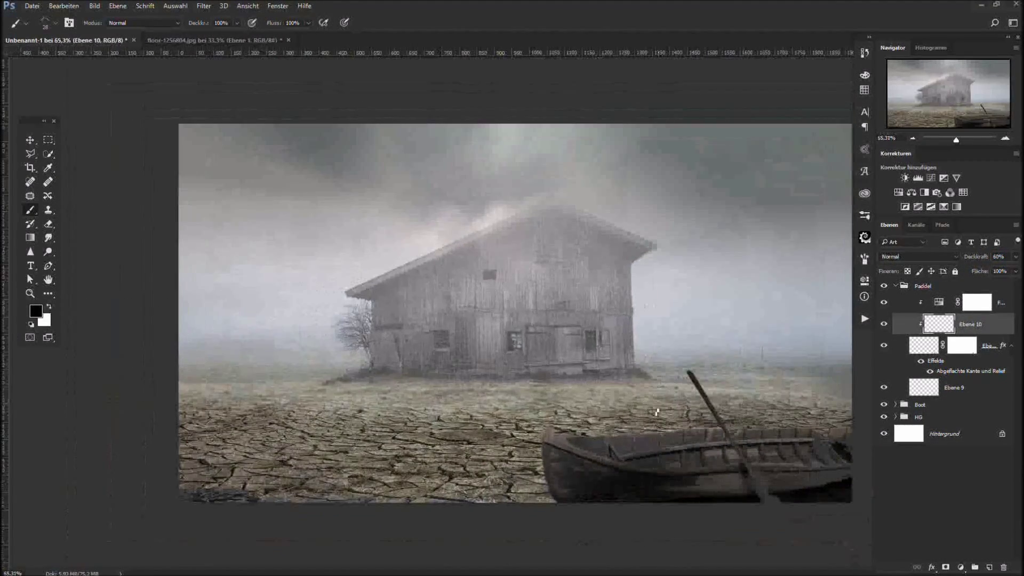
# - Collapse the Paddel group, open door-1580861.psd and bring its masked door layer into the barn composite
pyautogui.click(896, 285)
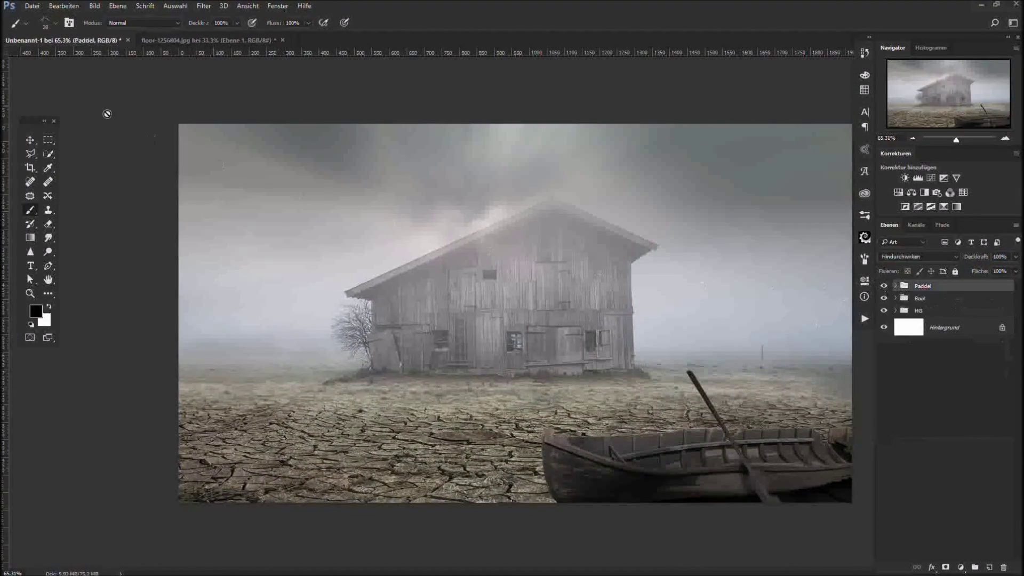
pyautogui.click(32, 6)
pyautogui.click(45, 29)
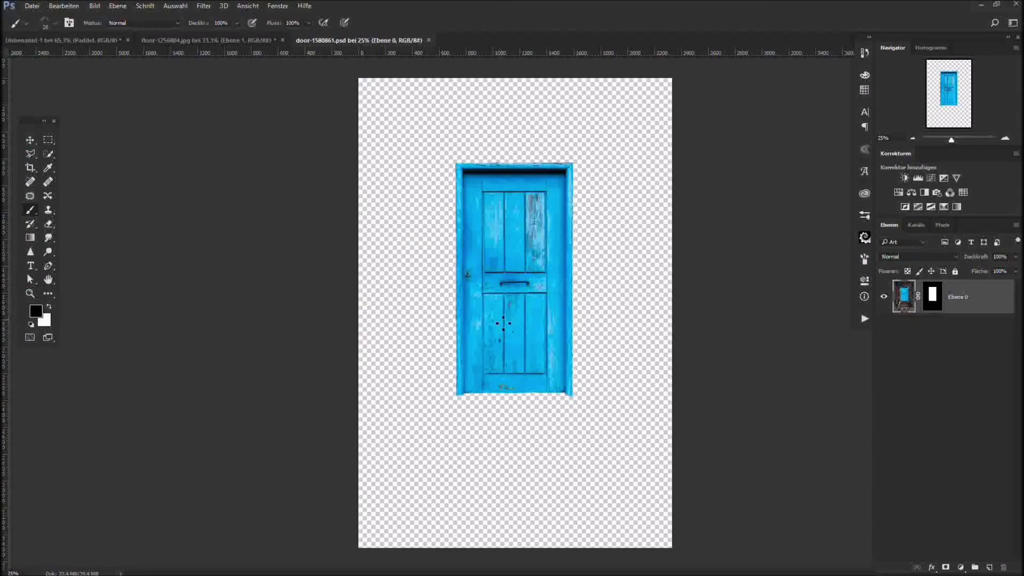
pyautogui.moveTo(514, 297); pyautogui.dragTo(519, 348)
# - Scale the blue door to about 13.6% and place it against the middle of the barn's front wall
pyautogui.hotkey('ctrl', 't')
pyautogui.scroll(-5, 517, 344)
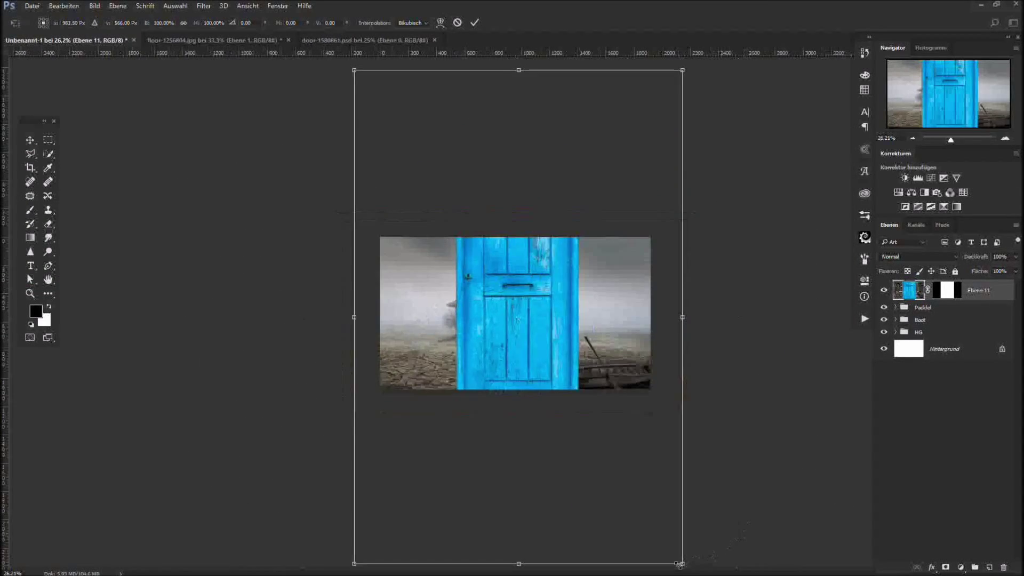
pyautogui.moveTo(681, 562); pyautogui.dragTo(519, 380)
pyautogui.scroll(4, 622, 386)
pyautogui.scroll(5, 557, 342)
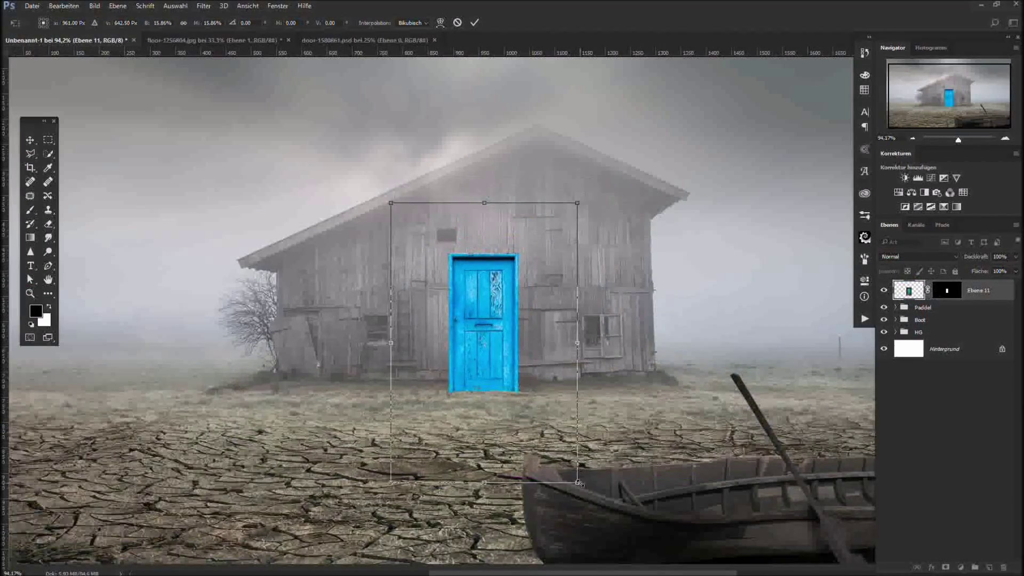
pyautogui.moveTo(577, 480); pyautogui.dragTo(563, 462)
pyautogui.moveTo(536, 374); pyautogui.dragTo(534, 378)
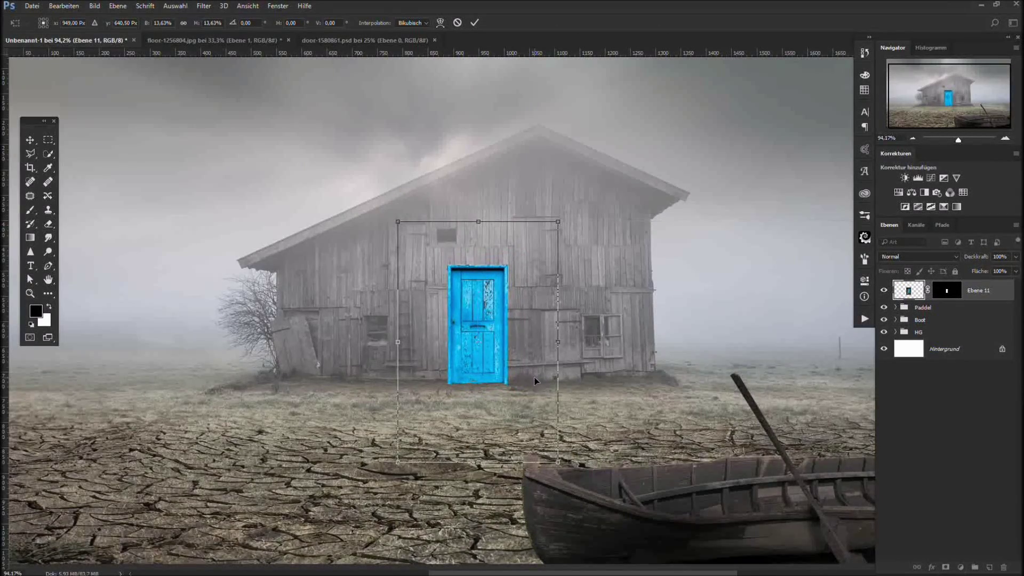
pyautogui.scroll(-3, 538, 379)
pyautogui.scroll(2, 539, 374)
pyautogui.press('Return')
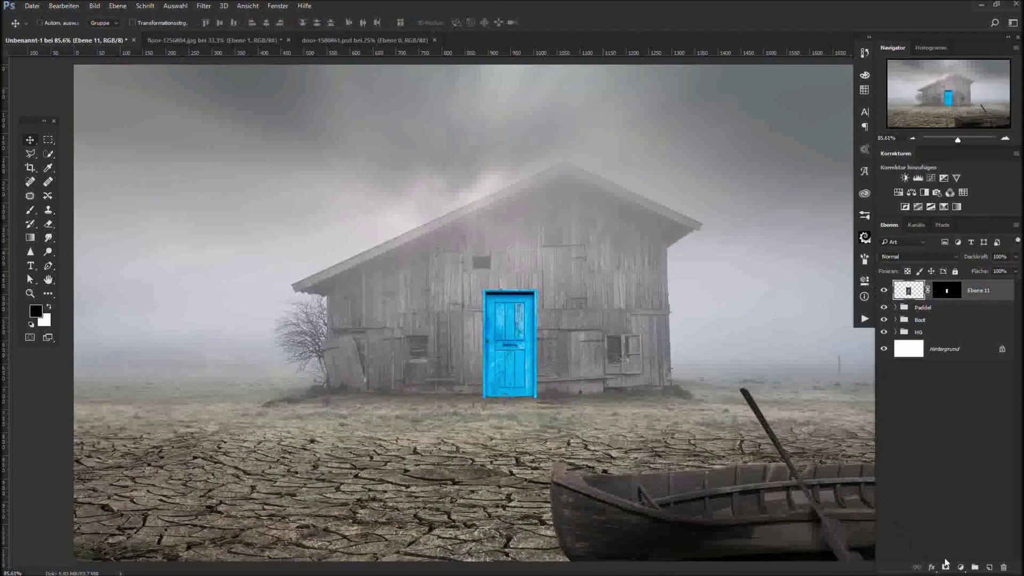
# - Add a Hue/Saturation adjustment clipped to the door with saturation -100 and lightness -12
pyautogui.click(960, 566)
pyautogui.click(930, 433)
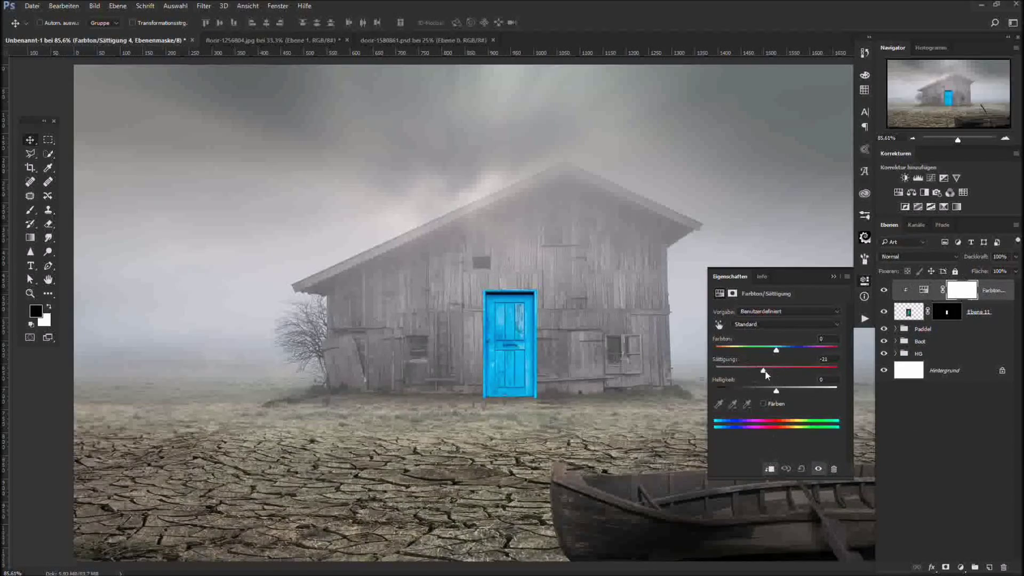
pyautogui.moveTo(765, 373)
pyautogui.mouseDown()
pyautogui.moveTo(724, 373)
pyautogui.moveTo(754, 391)
pyautogui.moveTo(795, 393)
pyautogui.moveTo(737, 392)
pyautogui.moveTo(714, 370)
pyautogui.moveTo(767, 393)
pyautogui.mouseUp()
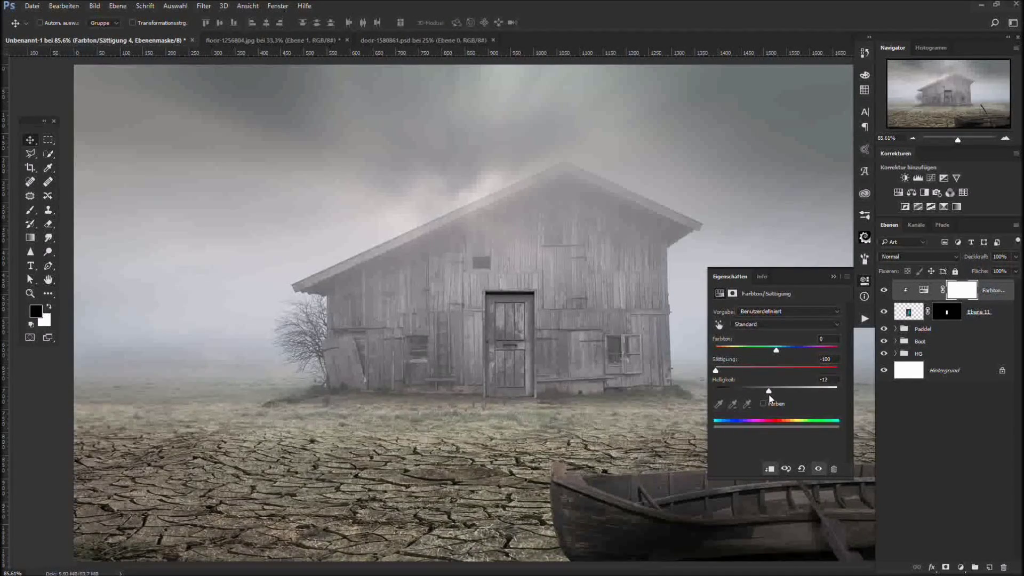
pyautogui.click(832, 277)
# - Add a clipped Curves adjustment directly above the door layer, with black output raised to 33 and white output lowered to 185
pyautogui.click(962, 569)
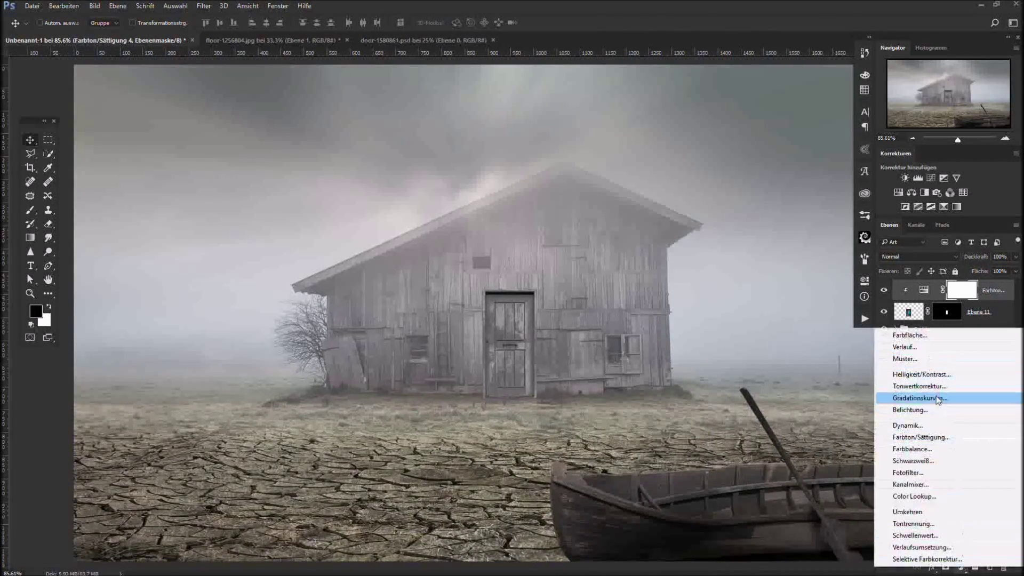
pyautogui.click(928, 393)
pyautogui.moveTo(998, 290); pyautogui.dragTo(991, 322)
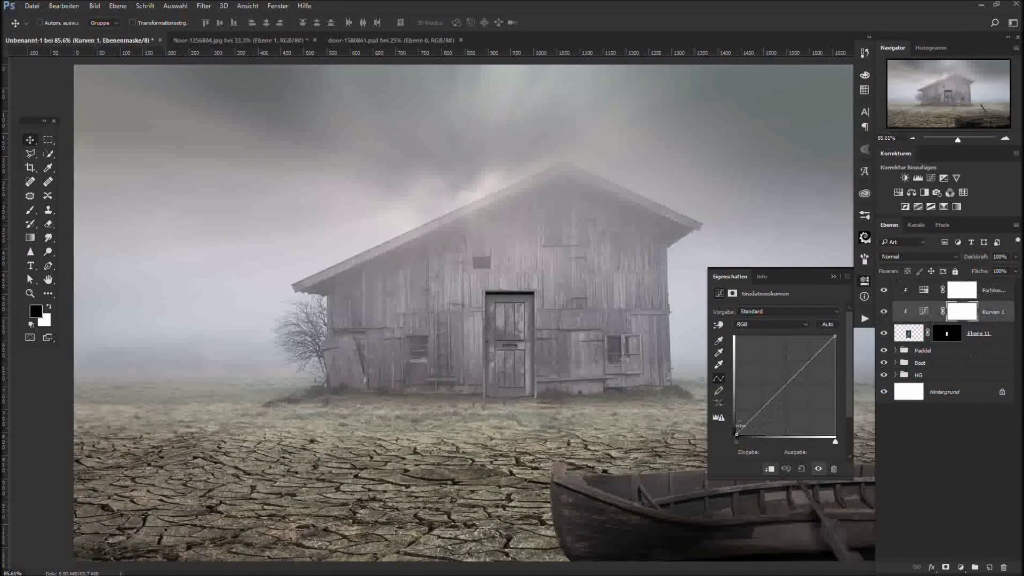
pyautogui.moveTo(736, 434); pyautogui.dragTo(737, 421)
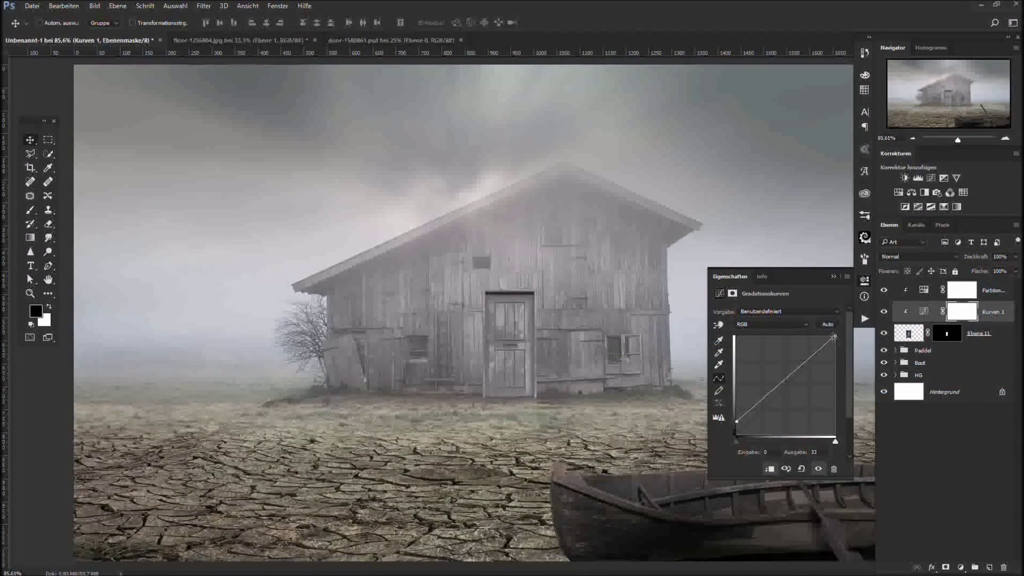
pyautogui.moveTo(833, 336); pyautogui.dragTo(834, 363)
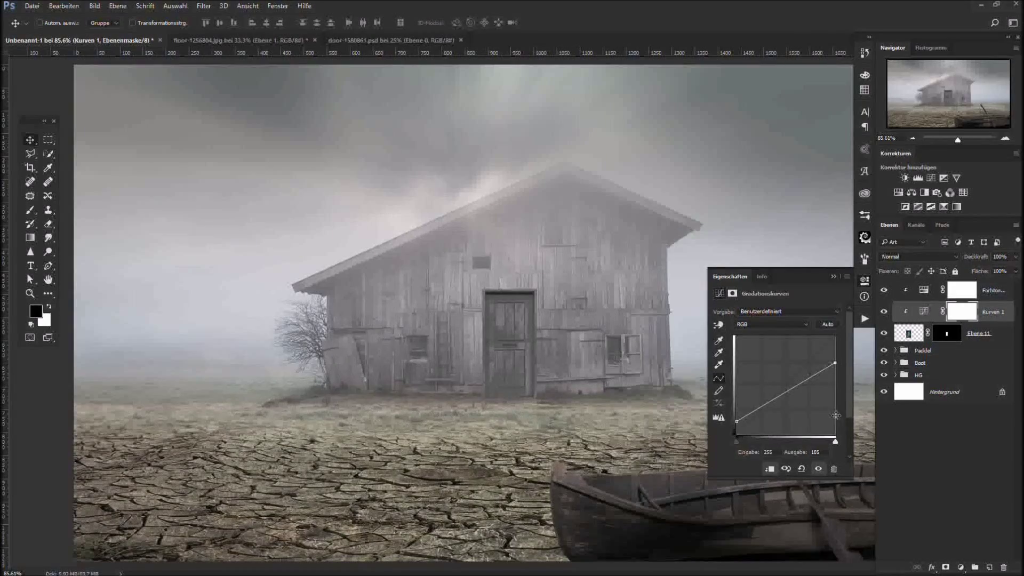
pyautogui.click(833, 277)
pyautogui.scroll(-6, 458, 449)
pyautogui.scroll(5, 458, 449)
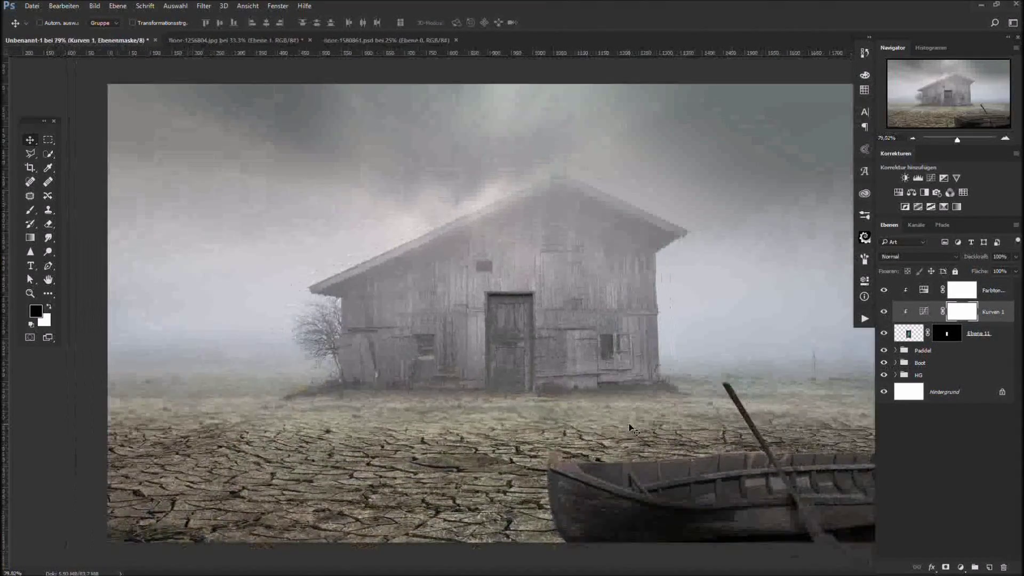
# - Group the door layer with its two adjustments under the name Tür
pyautogui.scroll(-1, 515, 449)
pyautogui.click(1000, 294)
pyautogui.keyDown('shift'); pyautogui.click(992, 338); pyautogui.keyUp('shift')
pyautogui.hotkey('ctrl', 'g')
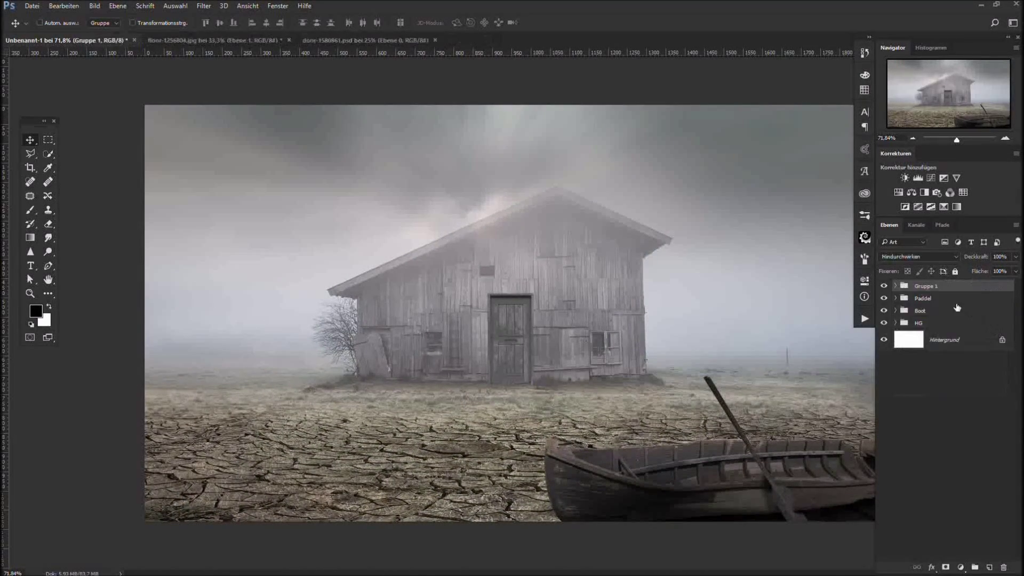
pyautogui.doubleClick(932, 286)
pyautogui.press('Return')
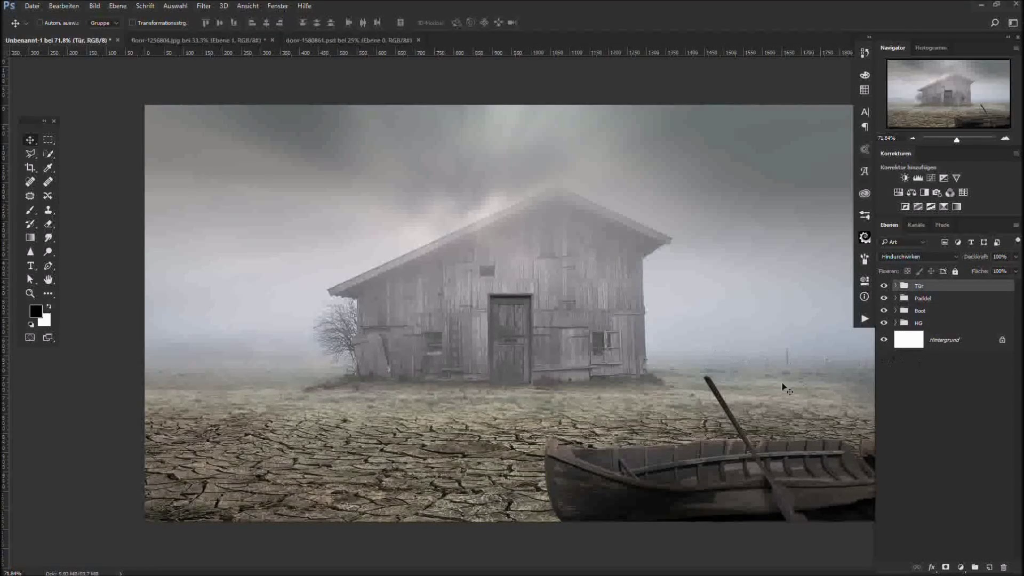
# - Open football png.png and bring the football into the barn composite
pyautogui.click(32, 5)
pyautogui.click(37, 28)
pyautogui.click(126, 154)
pyautogui.click(424, 271)
pyautogui.moveTo(426, 272); pyautogui.dragTo(389, 472)
# - Scale the football to about 20.9% and place it on the cracked ground at the image's lower edge, before the barn
pyautogui.hotkey('ctrl', 't')
pyautogui.moveTo(489, 381); pyautogui.dragTo(428, 444)
pyautogui.moveTo(406, 469); pyautogui.dragTo(407, 491)
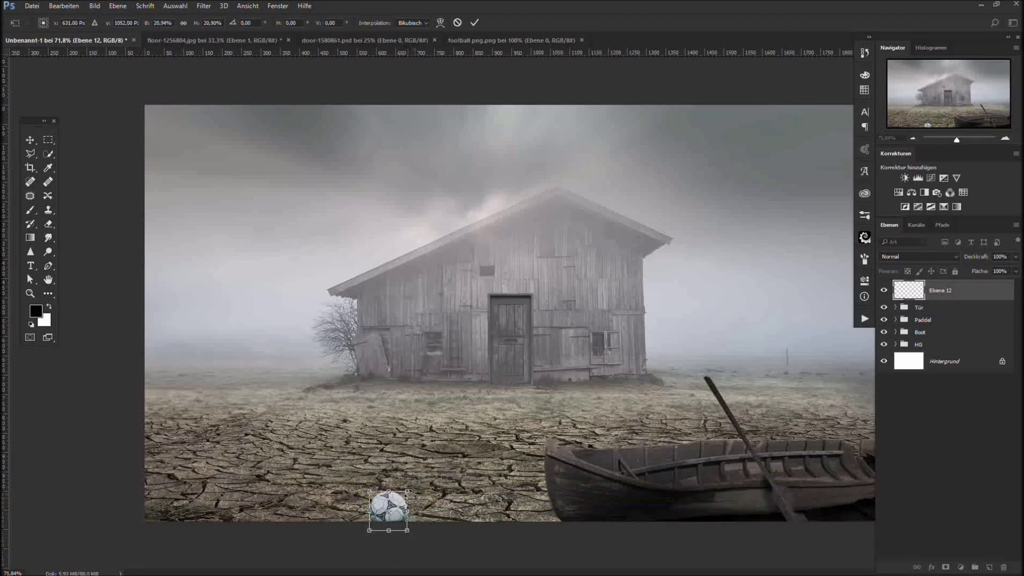
pyautogui.scroll(2, 413, 504)
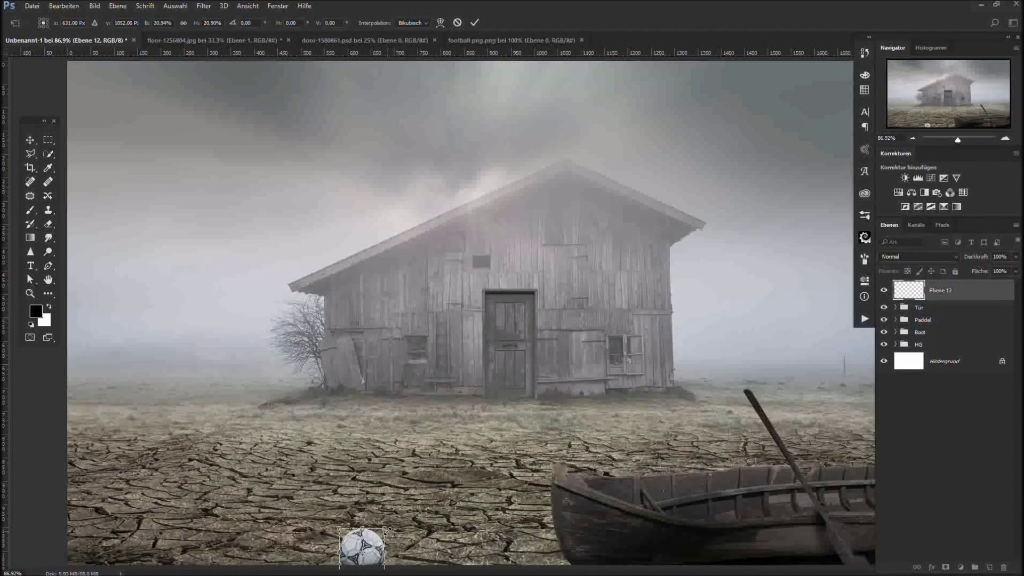
pyautogui.press('Return')
# - Add a new layer clipped to the football and choose a soft round brush tip with 4% hardness
pyautogui.click(988, 568)
pyautogui.hotkey('ctrl', 'alt', 'g')
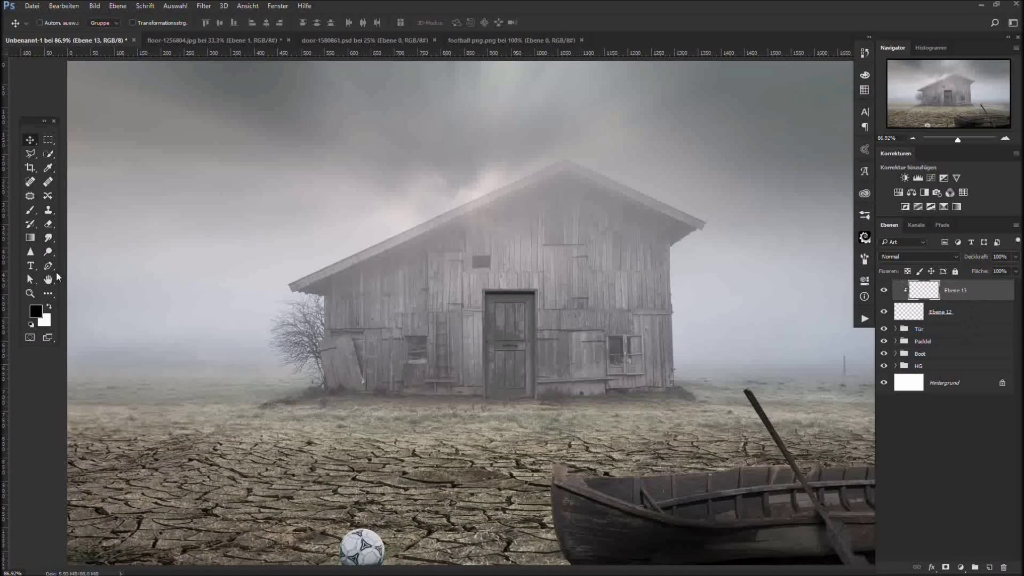
pyautogui.click(30, 211)
pyautogui.rightClick(352, 538)
pyautogui.click(406, 212)
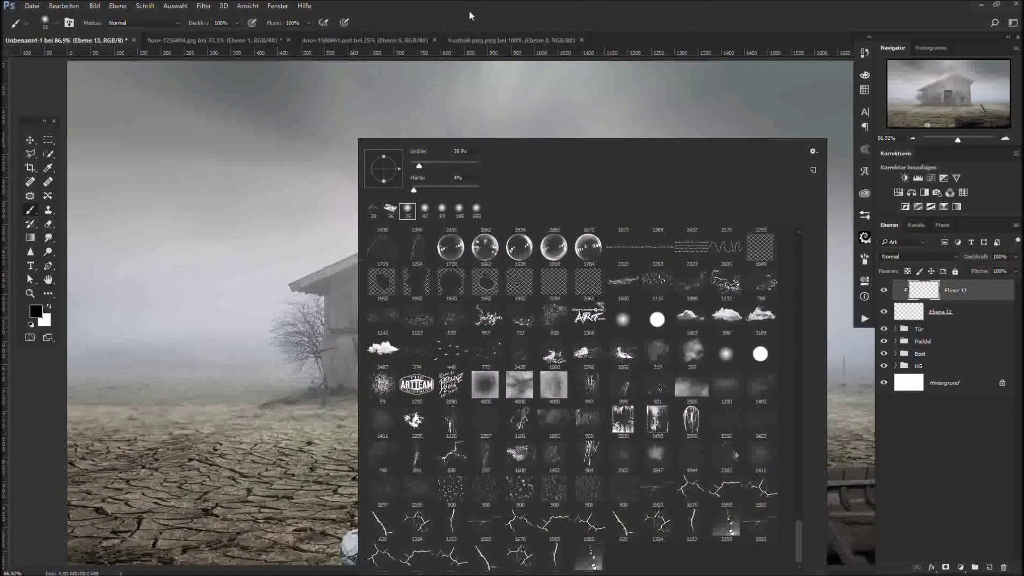
pyautogui.click(470, 15)
# - Paint black shading along the football's underside and set the shading layer's opacity to 70%
pyautogui.keyDown('alt'); pyautogui.rightClick(378, 531); pyautogui.keyUp('alt')
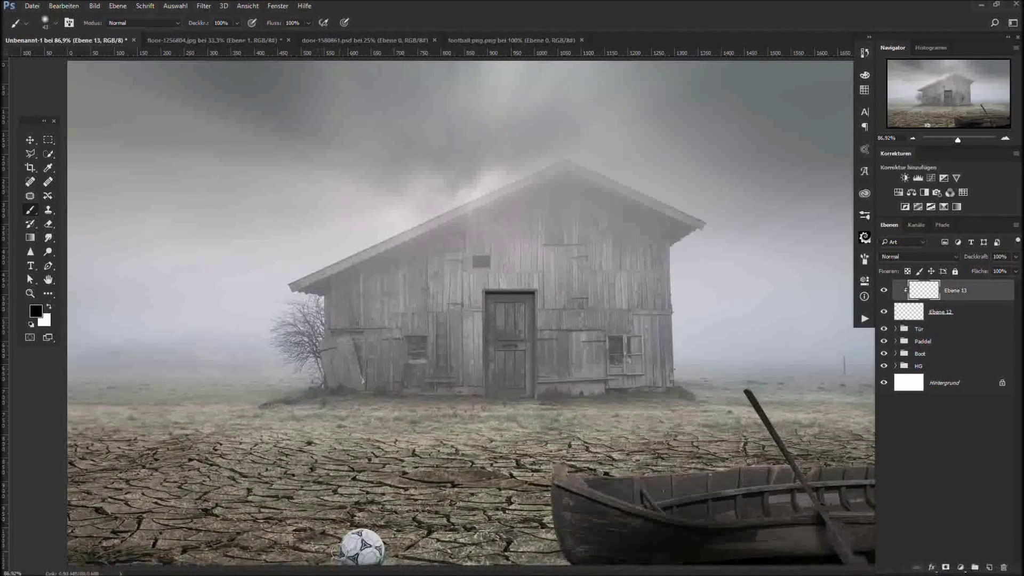
pyautogui.moveTo(341, 551)
pyautogui.mouseDown()
pyautogui.moveTo(345, 564)
pyautogui.moveTo(383, 562)
pyautogui.mouseUp()
pyautogui.moveTo(976, 257); pyautogui.dragTo(966, 262)
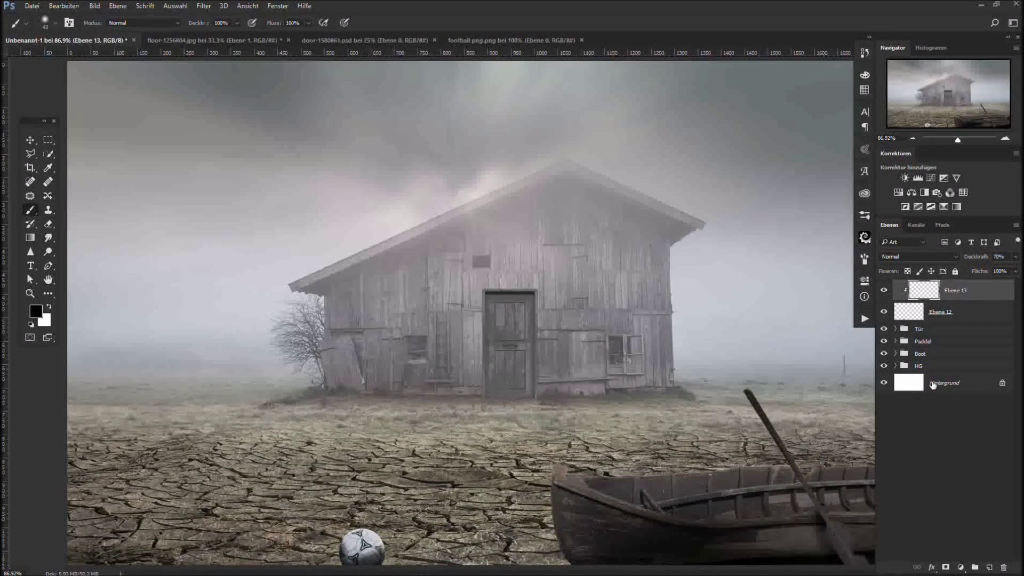
# - Add another layer clipped to the football and set the brush's foreground colour to pink ffb7b7
pyautogui.click(987, 566)
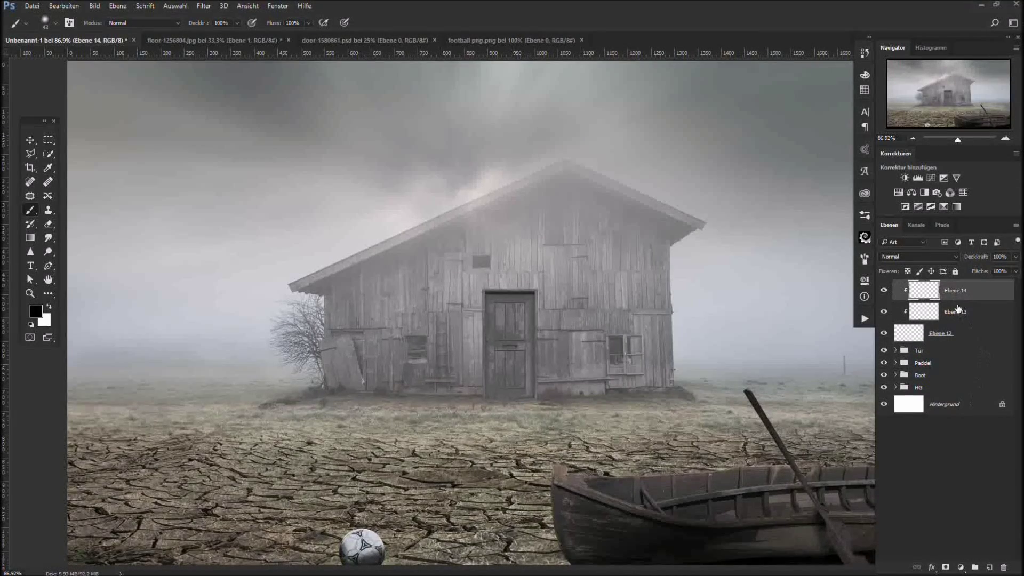
pyautogui.click(36, 310)
pyautogui.click(439, 308)
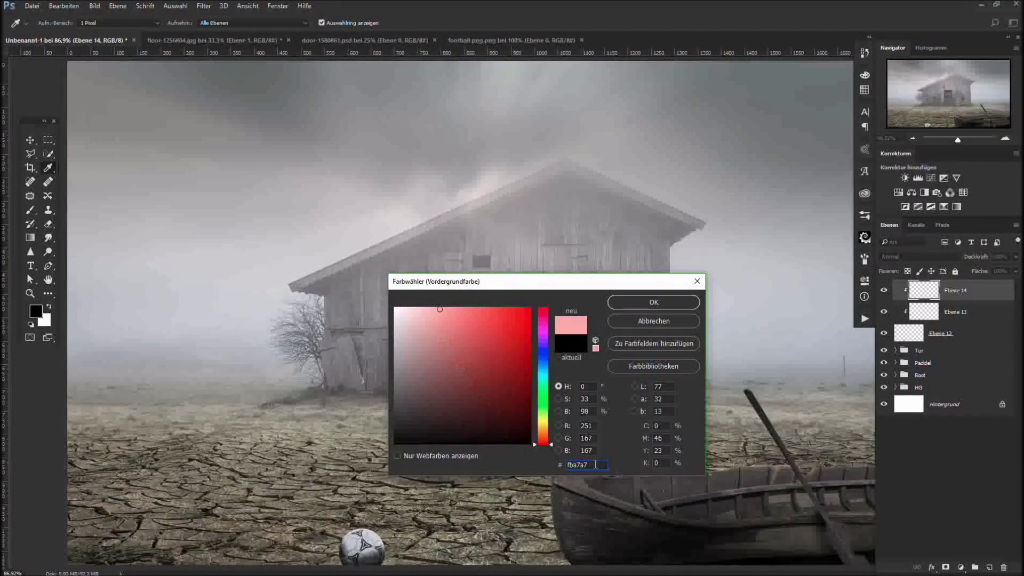
pyautogui.write('ffb7b7')
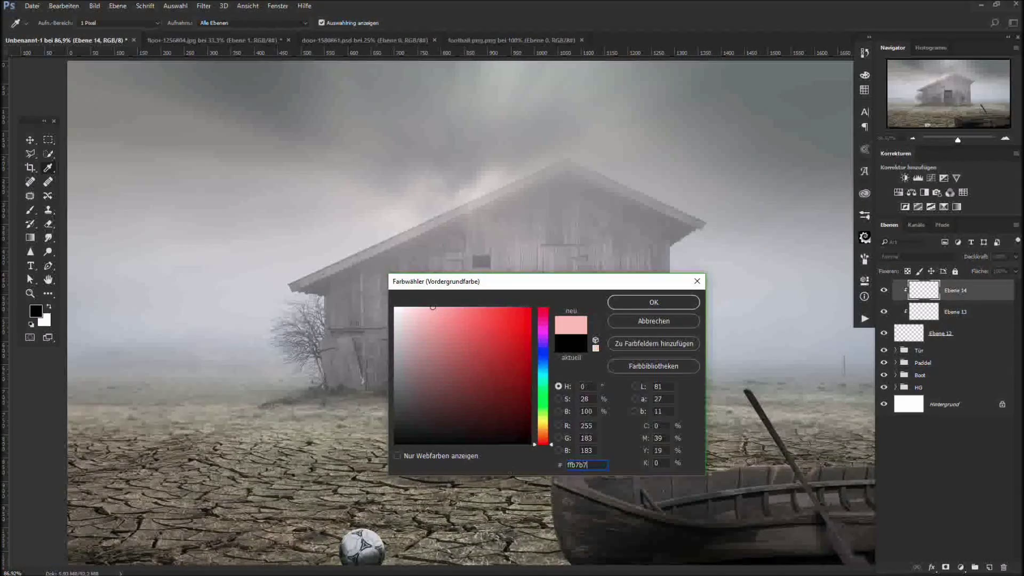
pyautogui.press('Return')
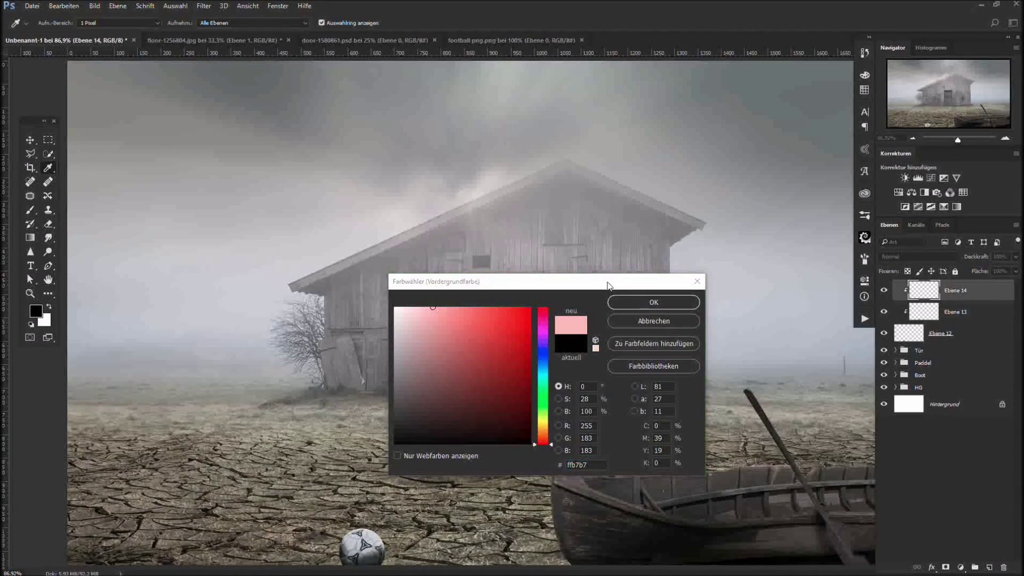
pyautogui.press('Return')
pyautogui.press('b')
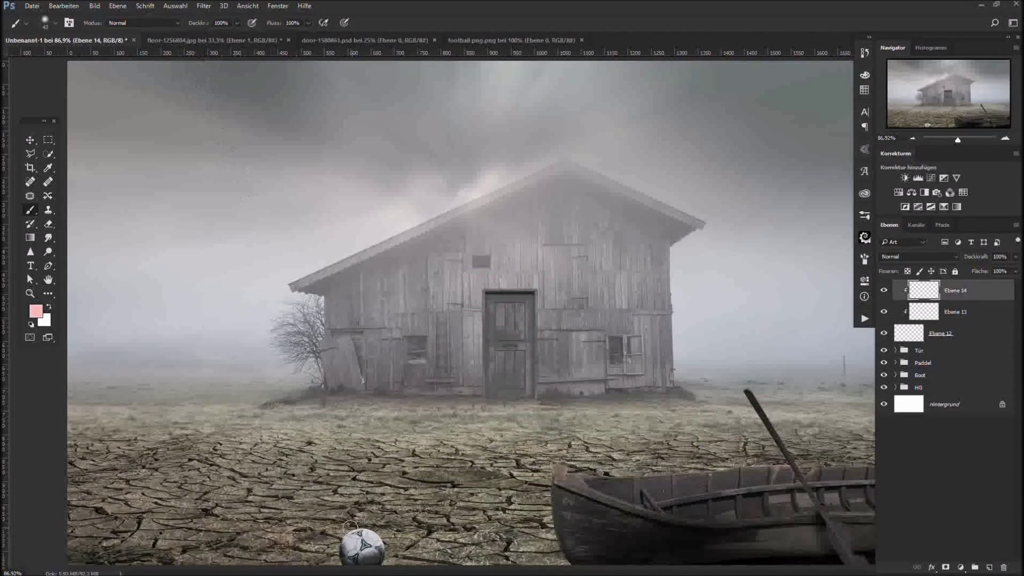
# - Paint a pink highlight across the top of the football and lower its layer's opacity to 28%
pyautogui.moveTo(352, 530); pyautogui.dragTo(380, 536)
pyautogui.moveTo(976, 258); pyautogui.dragTo(950, 271)
pyautogui.scroll(-3, 448, 478)
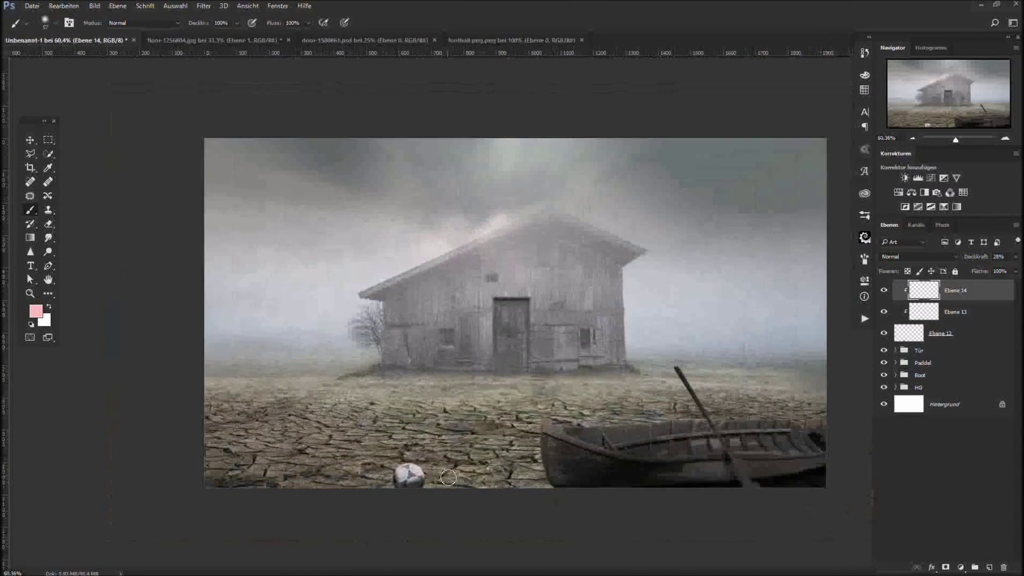
# - Set the football's highlight layer to the Ineinanderkopieren blend mode at 46% opacity
pyautogui.click(917, 257)
pyautogui.click(925, 368)
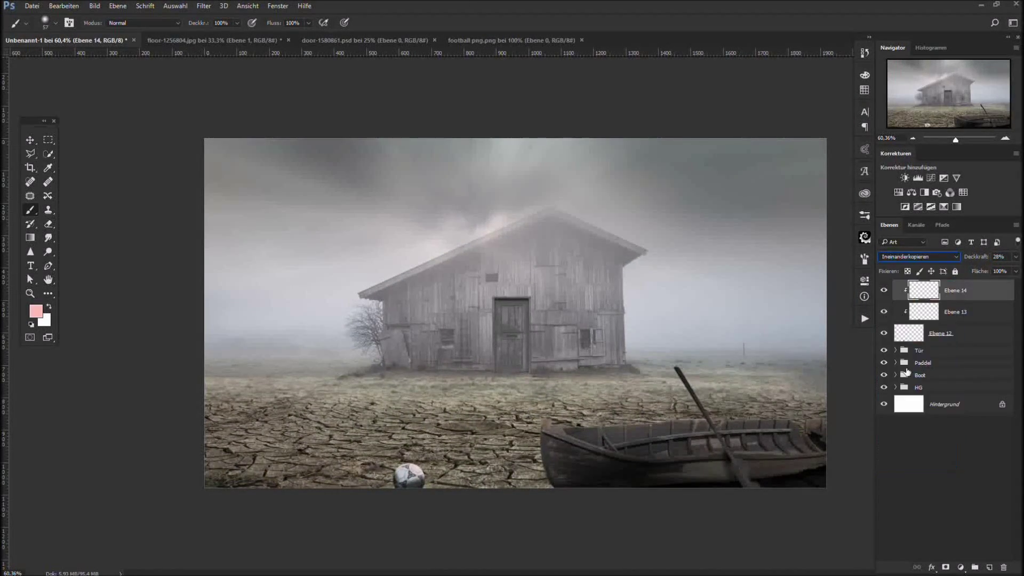
pyautogui.moveTo(973, 258); pyautogui.dragTo(993, 258)
pyautogui.scroll(3, 448, 490)
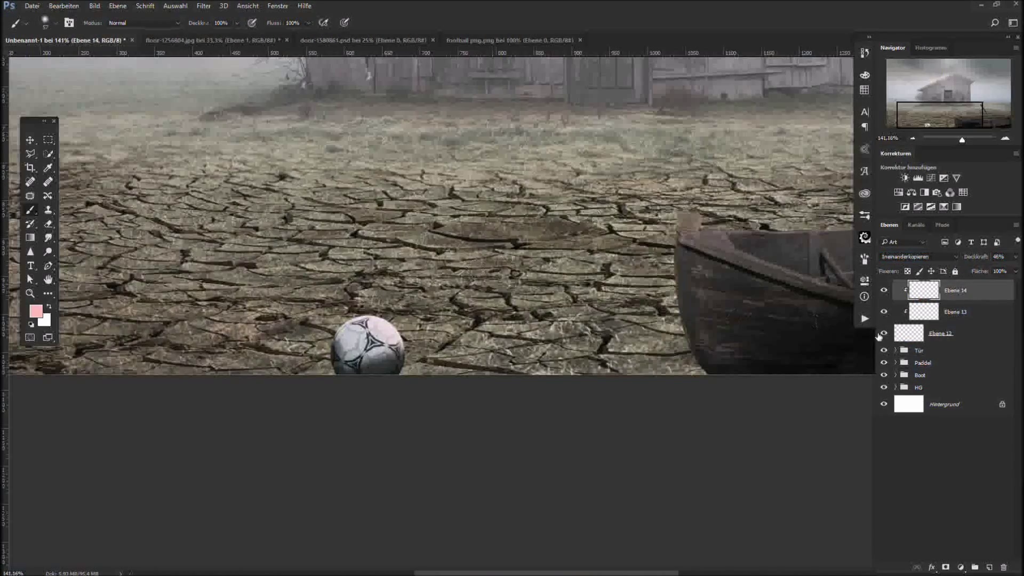
# - Group the football layer with its shading and highlight layers and name the group Ball
pyautogui.moveTo(979, 259); pyautogui.dragTo(983, 259)
pyautogui.keyDown('shift'); pyautogui.click(972, 330); pyautogui.keyUp('shift')
pyautogui.hotkey('ctrl', 'g')
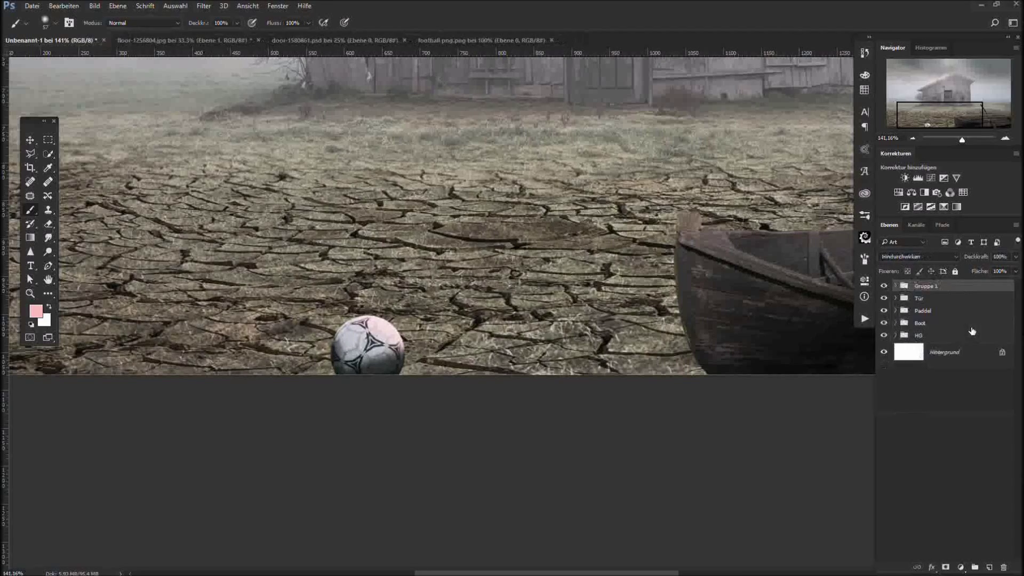
pyautogui.doubleClick(921, 286)
pyautogui.write('Ball')
pyautogui.press('Return')
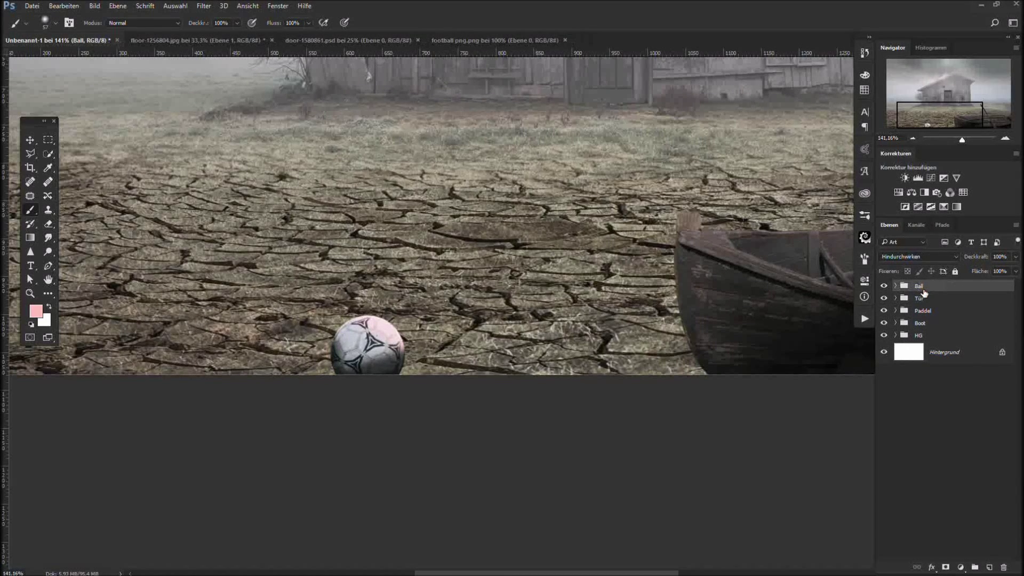
# - Add a Helligkeit/Kontrast adjustment above all groups with brightness -150 and contrast -50, and compare the scene with and without it
pyautogui.click(959, 569)
pyautogui.click(915, 370)
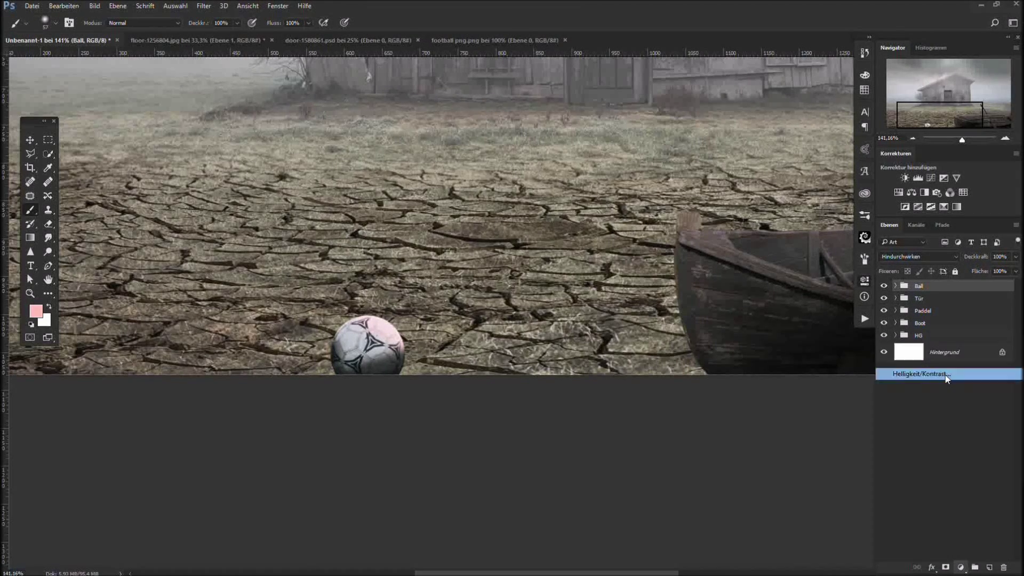
pyautogui.moveTo(776, 337); pyautogui.dragTo(709, 338)
pyautogui.moveTo(776, 357); pyautogui.dragTo(673, 361)
pyautogui.scroll(-5, 566, 324)
pyautogui.scroll(2, 566, 325)
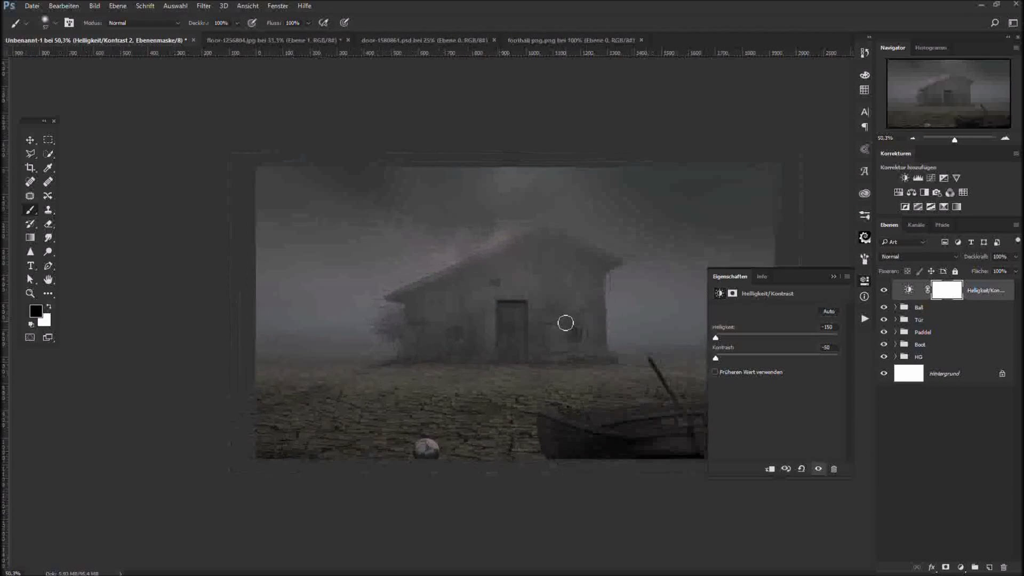
pyautogui.click(816, 469)
pyautogui.click(816, 468)
pyautogui.click(832, 277)
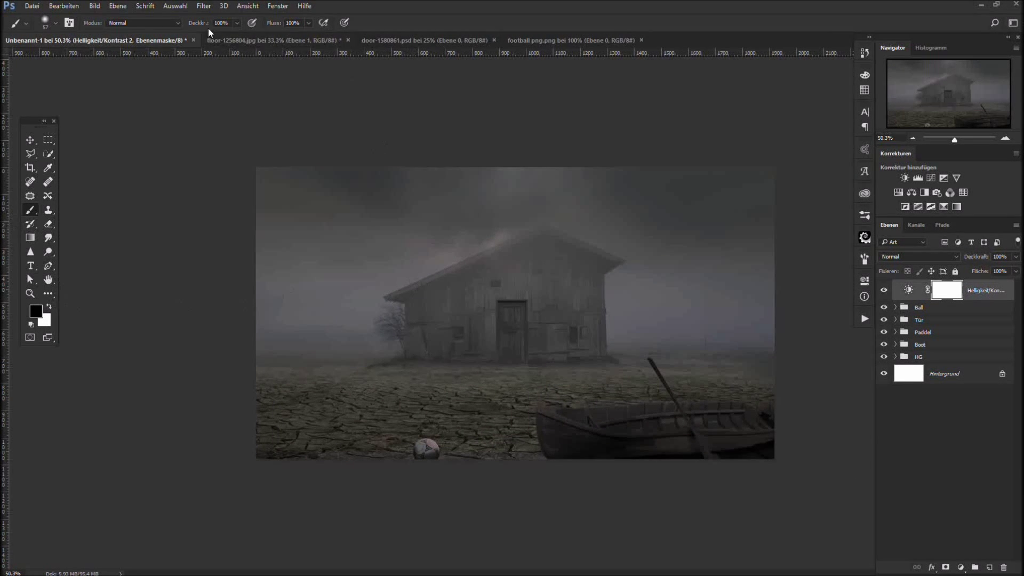
# - Mask the darkening around the barn door using a large soft black brush at 52% opacity and 60% flow
pyautogui.hotkey('shift', '6')
pyautogui.hotkey('shift', '9')
pyautogui.moveTo(245, 26); pyautogui.dragTo(251, 25)
pyautogui.keyDown('alt'); pyautogui.rightClick(486, 303); pyautogui.keyUp('alt')
pyautogui.click(509, 320)
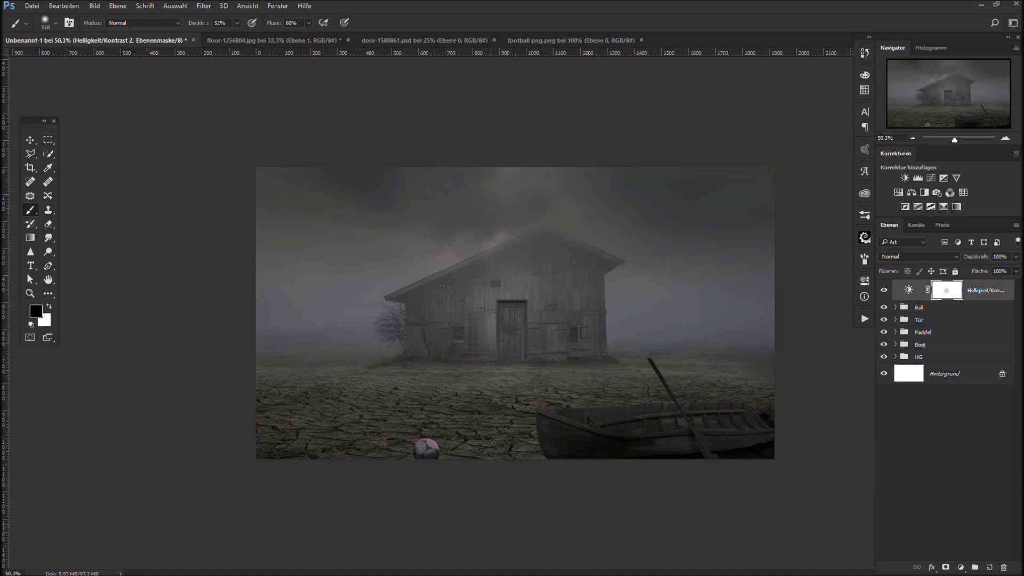
pyautogui.click(506, 336)
pyautogui.click(501, 320)
# - Paint more black on the brightness mask over the ground before the barn, the roof and the facade
pyautogui.moveTo(451, 364); pyautogui.dragTo(441, 364)
pyautogui.click(548, 369)
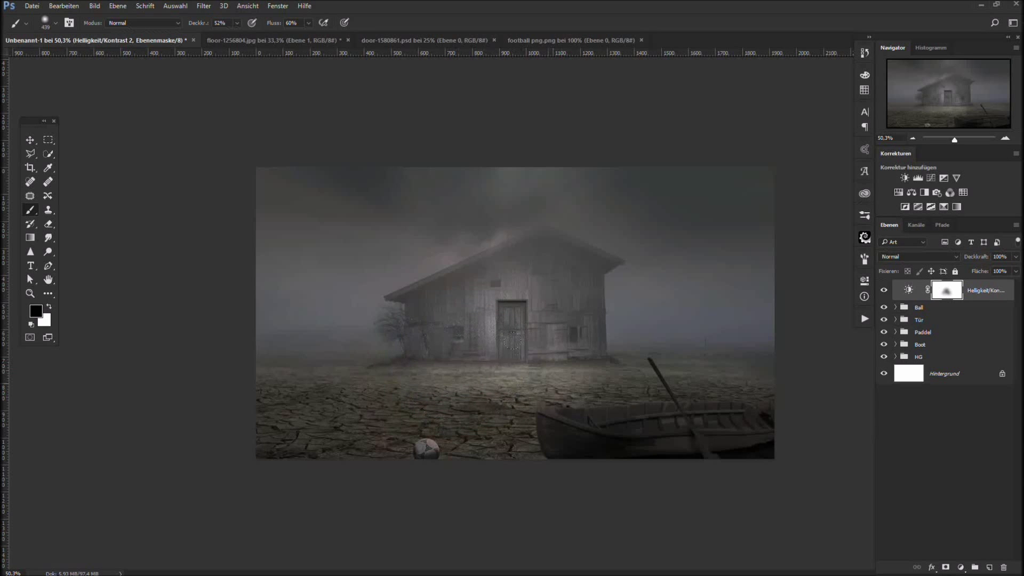
pyautogui.click(482, 262)
pyautogui.moveTo(467, 225)
pyautogui.mouseDown()
pyautogui.moveTo(508, 326)
pyautogui.moveTo(550, 337)
pyautogui.mouseUp()
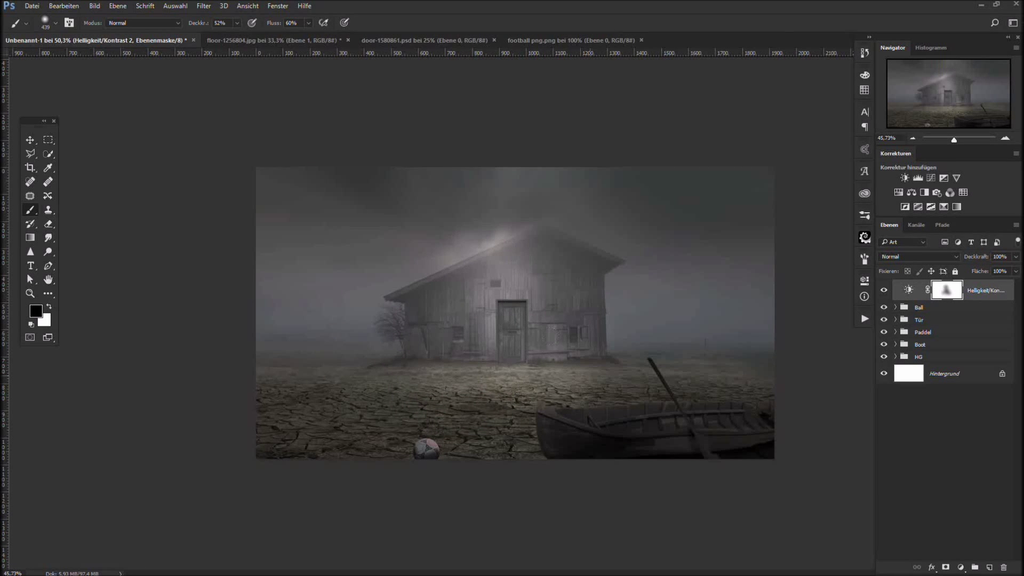
# - Open rain-447006.jpg and bring it into the barn composite as a new layer on top
pyautogui.scroll(2, 594, 311)
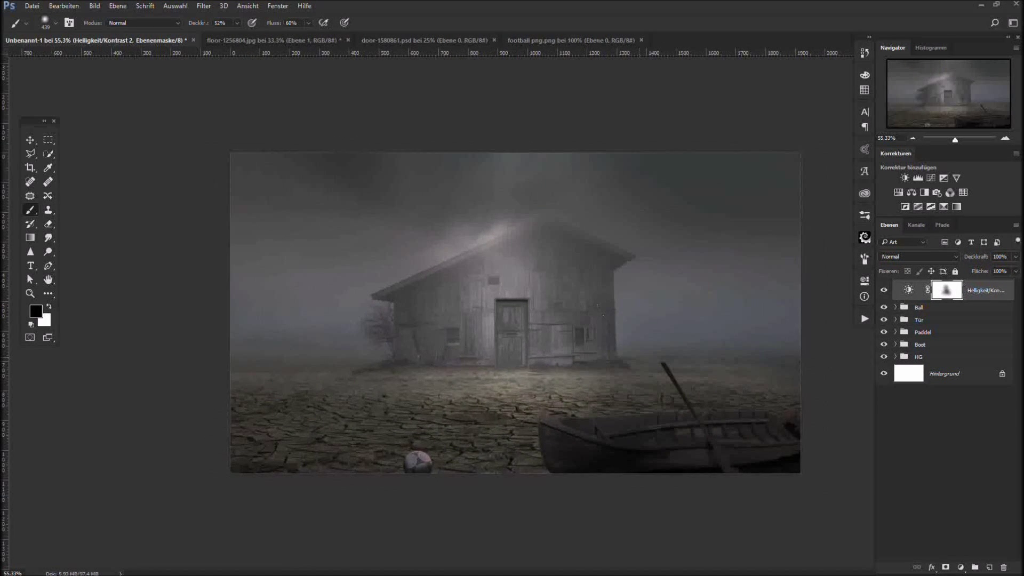
pyautogui.scroll(1, 515, 312)
pyautogui.click(32, 6)
pyautogui.click(61, 30)
pyautogui.click(301, 157)
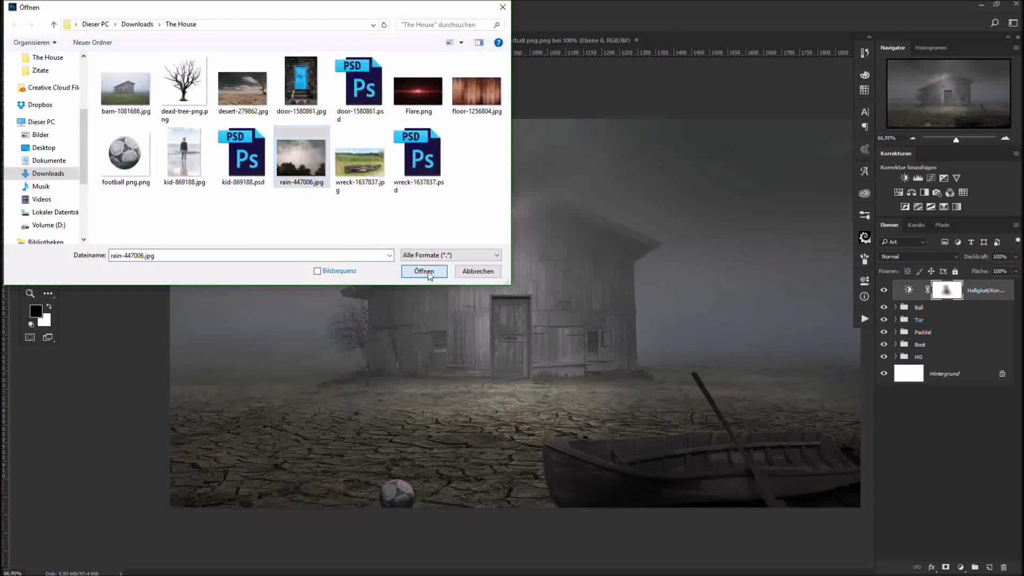
pyautogui.click(424, 271)
pyautogui.moveTo(414, 247); pyautogui.dragTo(552, 326)
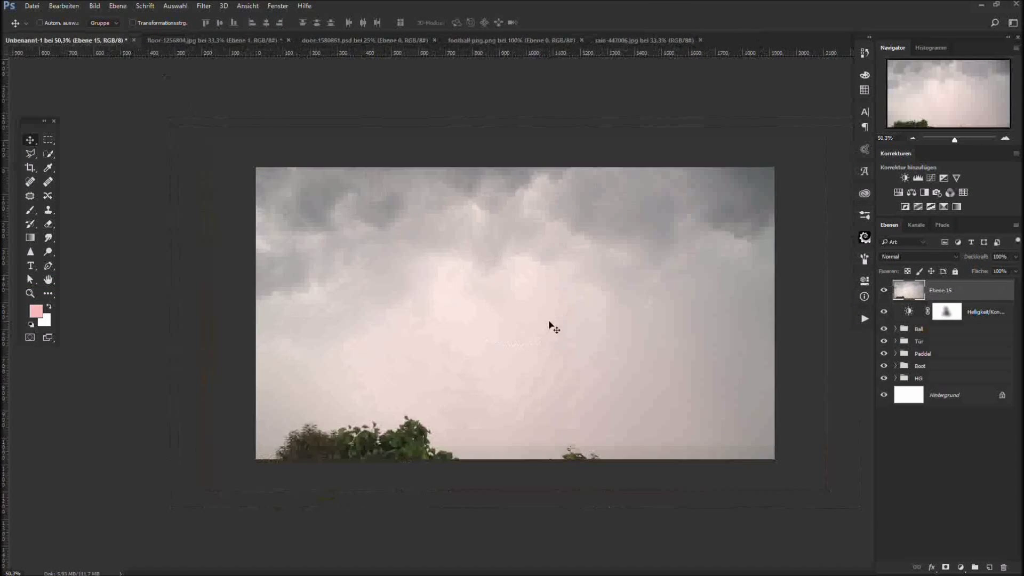
# - Scale the rain cloud layer down and position it so its clouds span the full width of the picture
pyautogui.hotkey('ctrl', 't')
pyautogui.moveTo(209, 95); pyautogui.dragTo(274, 143)
pyautogui.moveTo(462, 231); pyautogui.dragTo(416, 246)
pyautogui.moveTo(534, 274); pyautogui.dragTo(528, 430)
pyautogui.press('Return')
# - Add a mask to the rain layer and paint black over the ground, boat, barn and lower left horizon
pyautogui.click(946, 567)
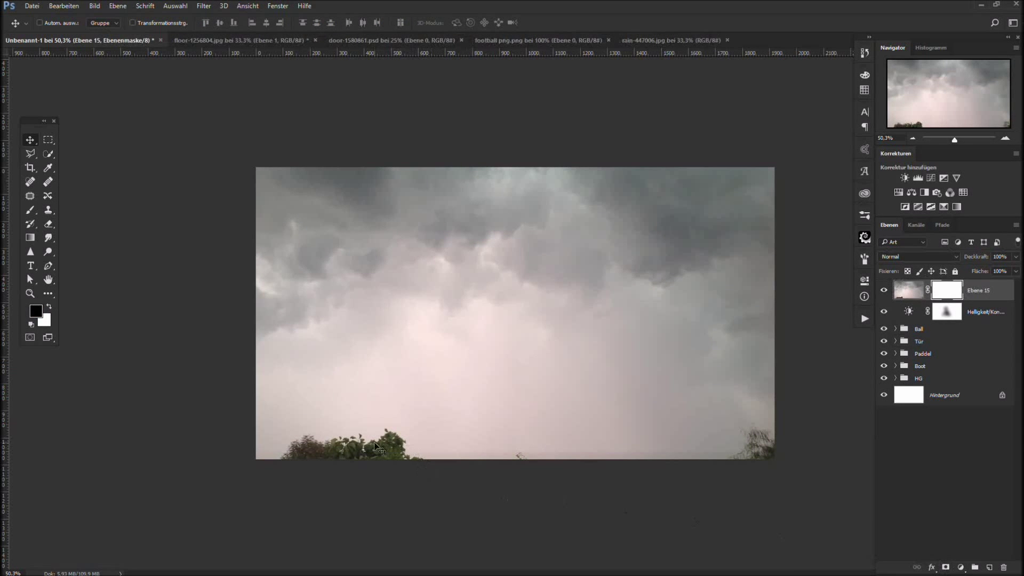
pyautogui.press('b')
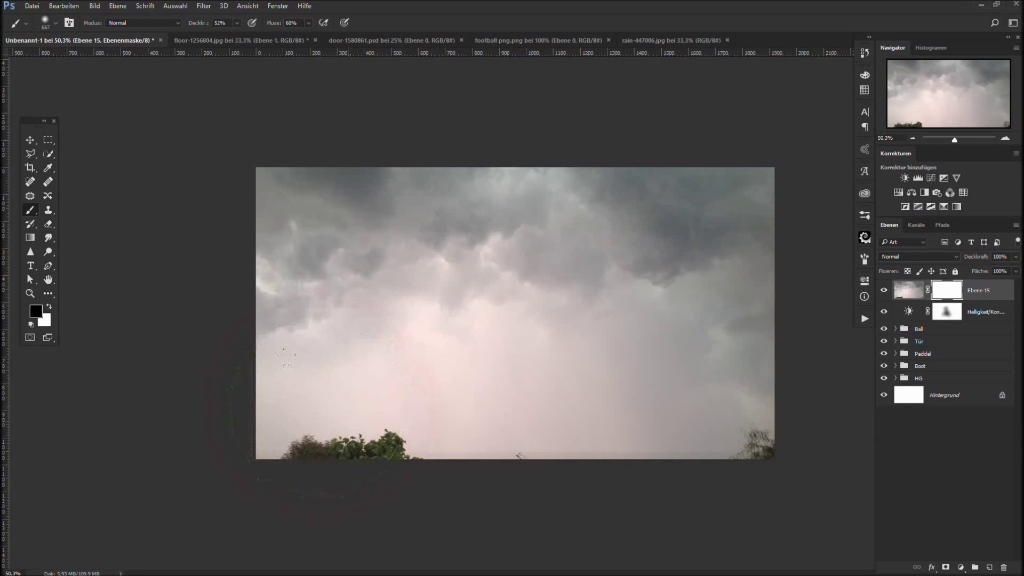
pyautogui.moveTo(286, 356)
pyautogui.mouseDown()
pyautogui.moveTo(640, 405)
pyautogui.moveTo(373, 415)
pyautogui.moveTo(635, 435)
pyautogui.mouseUp()
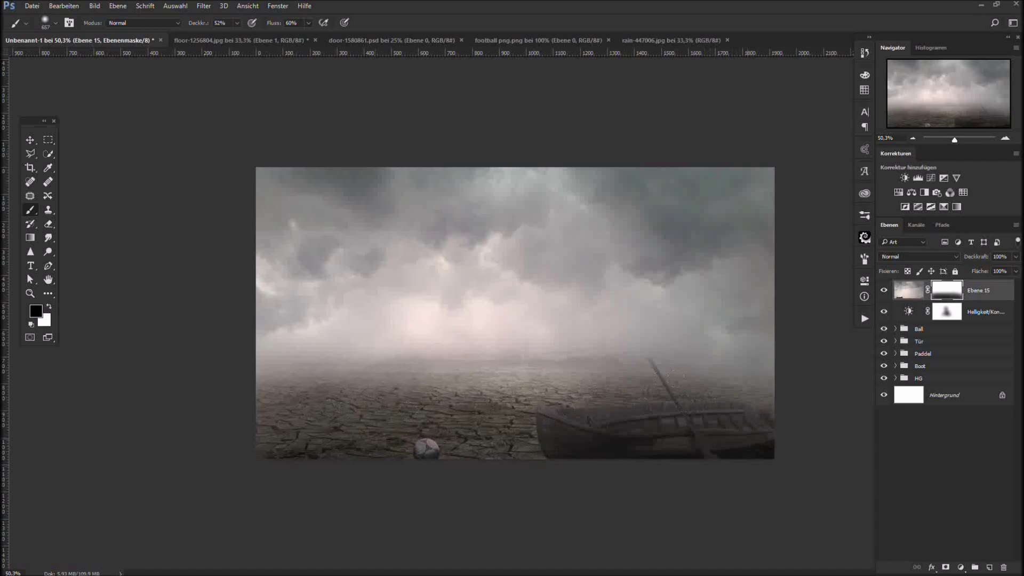
pyautogui.moveTo(708, 437); pyautogui.dragTo(426, 426)
pyautogui.moveTo(500, 368)
pyautogui.mouseDown()
pyautogui.moveTo(507, 309)
pyautogui.moveTo(522, 320)
pyautogui.mouseUp()
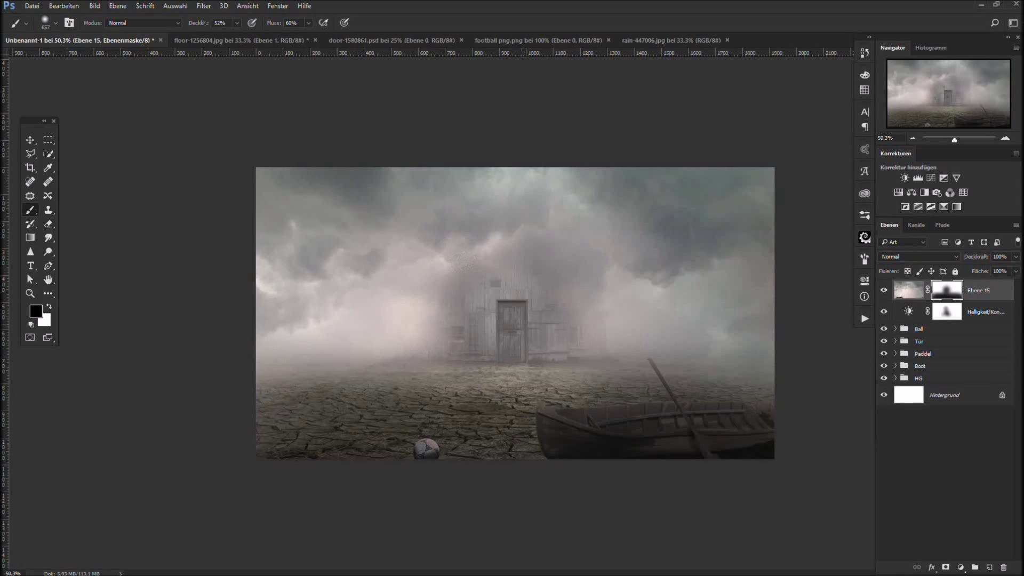
pyautogui.moveTo(341, 365)
pyautogui.mouseDown()
pyautogui.moveTo(694, 355)
pyautogui.moveTo(310, 315)
pyautogui.mouseUp()
# - Set the rain layer's blend mode to Weiches Licht and compare the scene with and without the layer
pyautogui.click(949, 257)
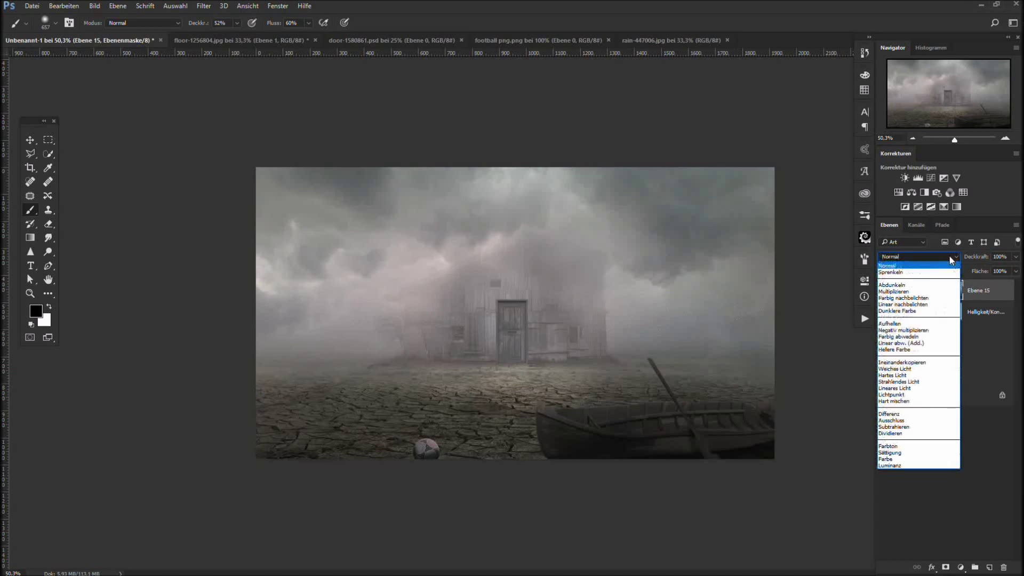
pyautogui.click(931, 369)
pyautogui.click(883, 291)
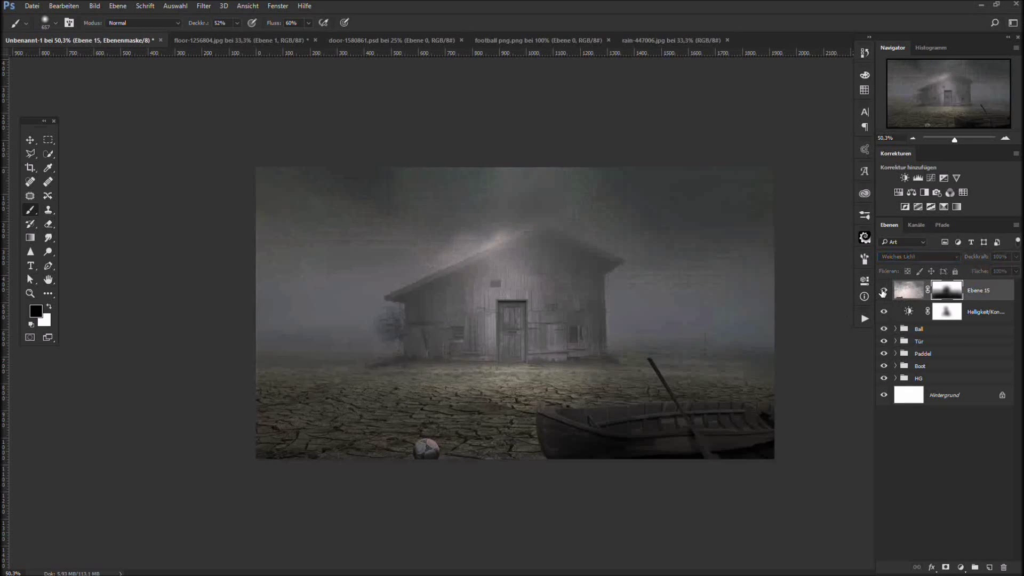
pyautogui.click(883, 291)
# - Refine the rain layer's mask with black at the left horizon and white strokes across the fog and barn
pyautogui.moveTo(247, 362); pyautogui.dragTo(264, 393)
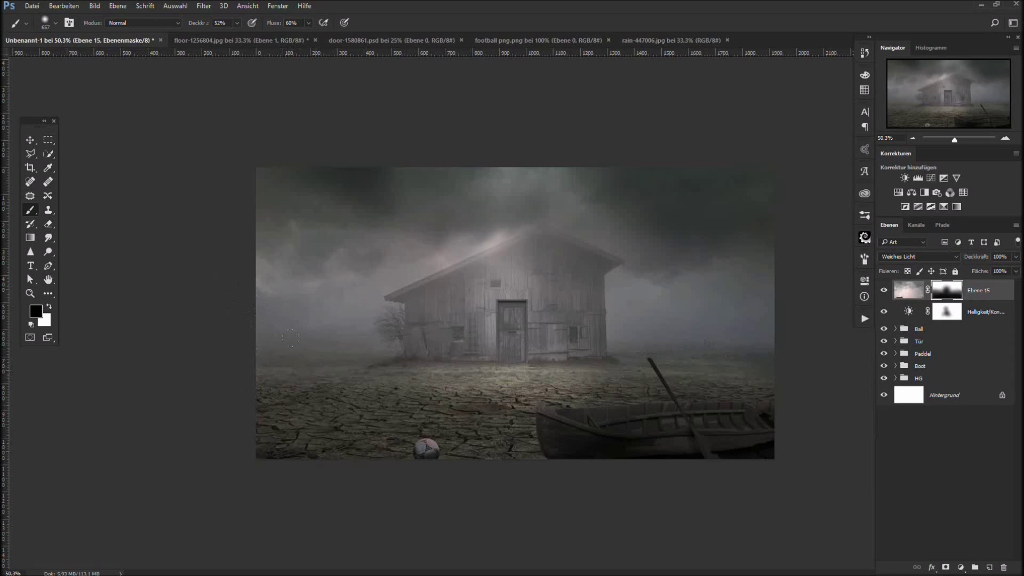
pyautogui.press('x')
pyautogui.moveTo(291, 338)
pyautogui.mouseDown()
pyautogui.moveTo(367, 352)
pyautogui.moveTo(556, 308)
pyautogui.mouseUp()
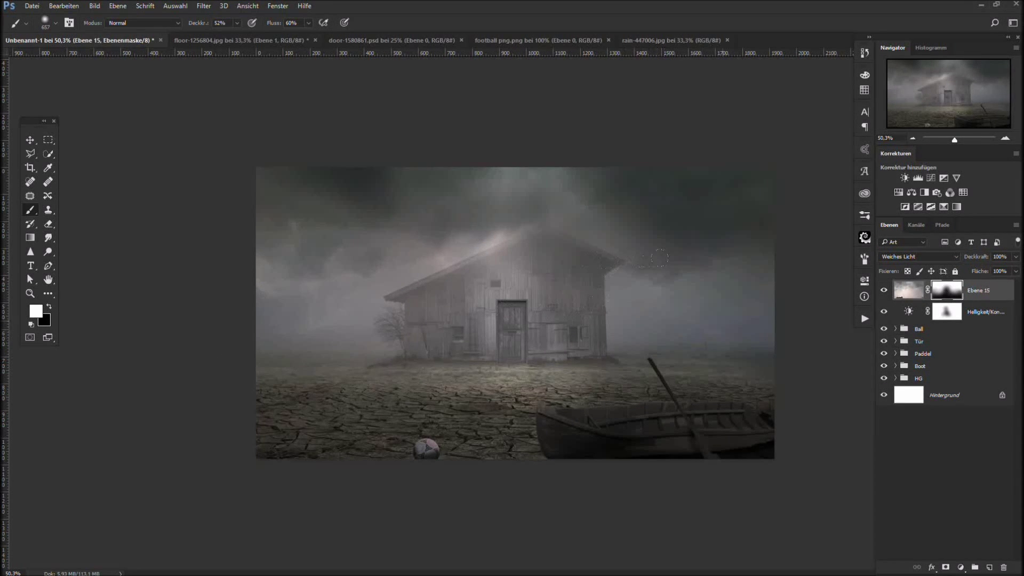
# - Open dead-tree-png.png from the The House folder
pyautogui.scroll(-2, 457, 330)
pyautogui.scroll(1, 457, 330)
pyautogui.click(32, 6)
pyautogui.click(45, 26)
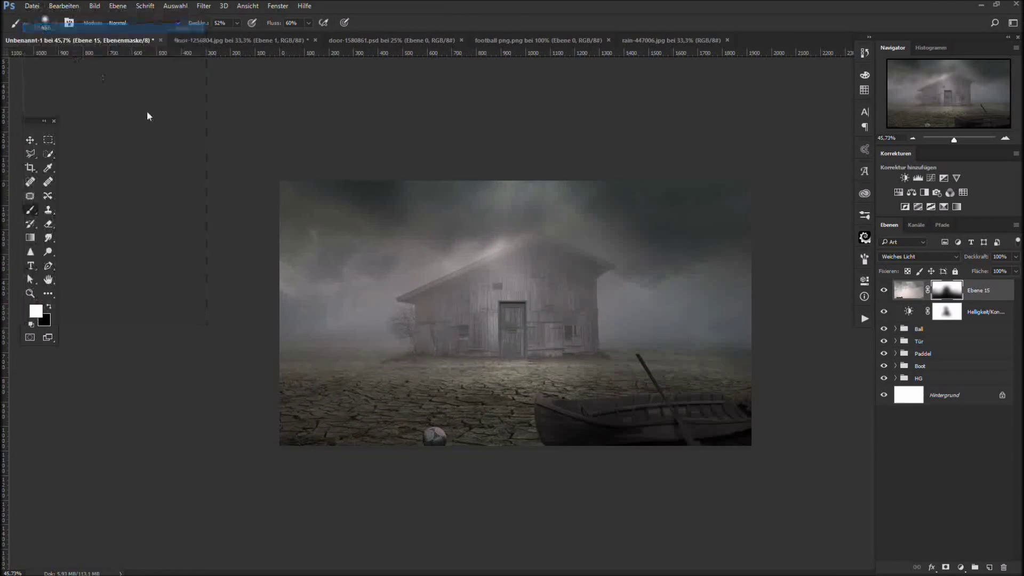
pyautogui.click(197, 105)
pyautogui.doubleClick(196, 101)
# - Lasso the branches on the dead tree's left side, copy them to a new layer and move it into the composite
pyautogui.press('w')
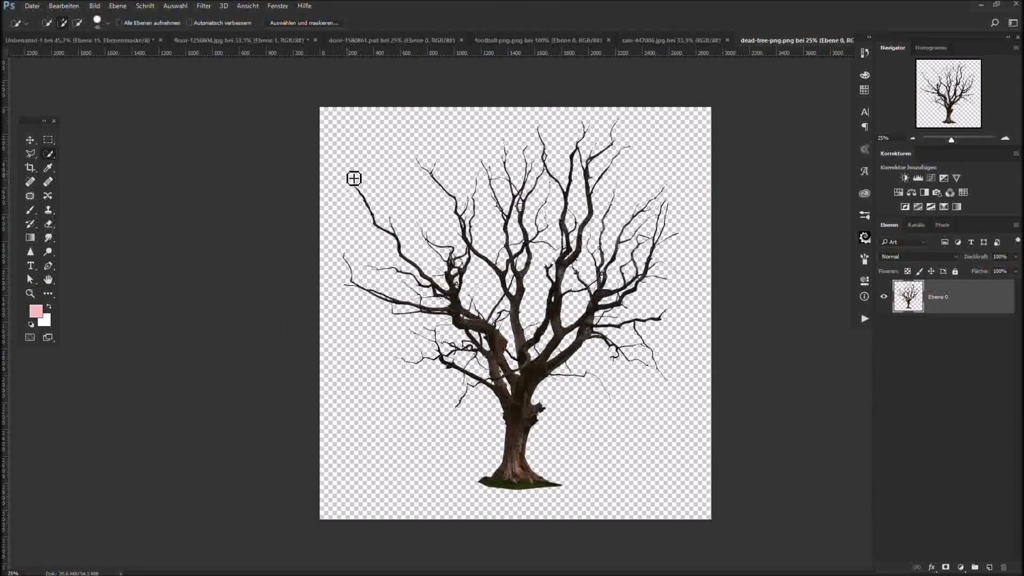
pyautogui.rightClick(30, 155)
pyautogui.click(64, 153)
pyautogui.moveTo(330, 173)
pyautogui.mouseDown()
pyautogui.moveTo(381, 193)
pyautogui.moveTo(437, 297)
pyautogui.moveTo(360, 324)
pyautogui.moveTo(330, 174)
pyautogui.mouseUp()
pyautogui.hotkey('ctrl', 'j')
pyautogui.press('v')
pyautogui.moveTo(436, 288)
pyautogui.mouseDown()
pyautogui.moveTo(144, 60)
pyautogui.moveTo(704, 326)
pyautogui.mouseUp()
# - Scale the branches to about 63% and place them reaching in from the picture's upper right edge
pyautogui.hotkey('ctrl', 't')
pyautogui.moveTo(578, 142); pyautogui.dragTo(601, 178)
pyautogui.moveTo(683, 324); pyautogui.dragTo(757, 330)
pyautogui.moveTo(677, 363); pyautogui.dragTo(697, 338)
pyautogui.moveTo(756, 308); pyautogui.dragTo(734, 282)
pyautogui.moveTo(673, 185); pyautogui.dragTo(662, 173)
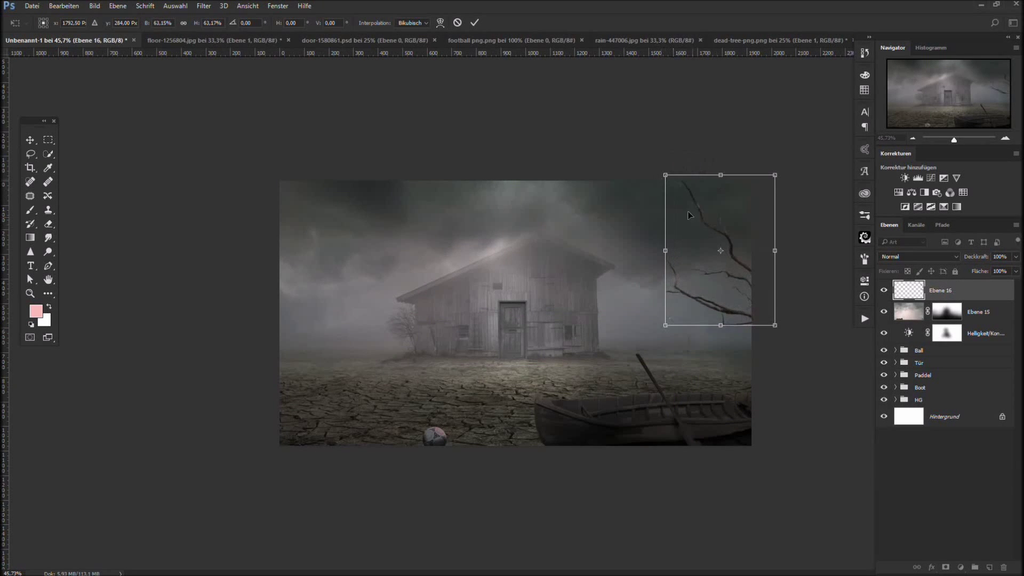
pyautogui.press('Return')
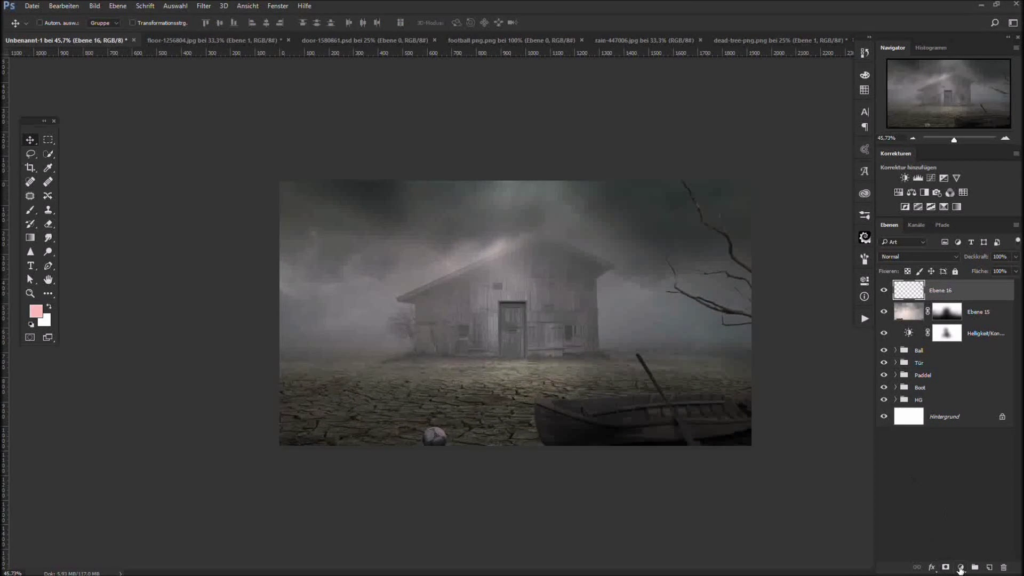
# - Add a Gradationskurven adjustment clipped to the branch layer and raise its black point to output 35
pyautogui.click(960, 568)
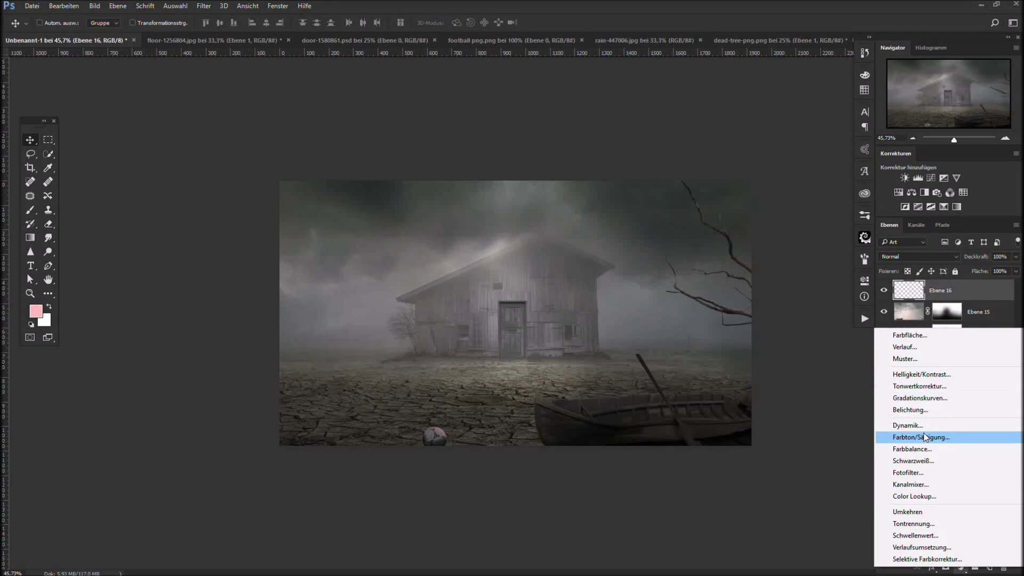
pyautogui.click(920, 398)
pyautogui.click(769, 469)
pyautogui.moveTo(736, 434); pyautogui.dragTo(734, 421)
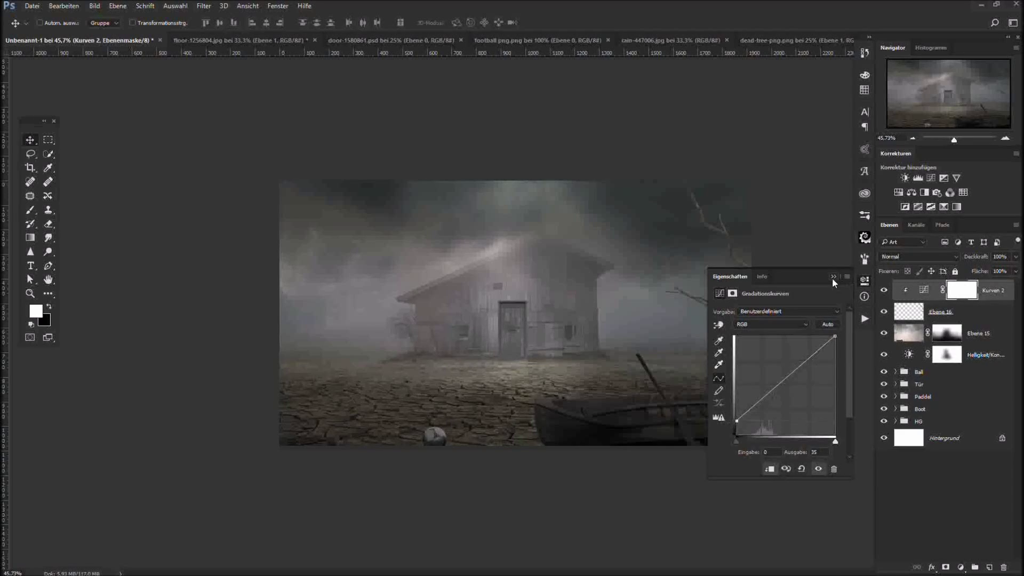
pyautogui.click(833, 276)
# - Apply a Gaussian blur with a 3-pixel radius to the branch layer
pyautogui.scroll(4, 650, 386)
pyautogui.hotkey('ctrl', '-')
pyautogui.click(940, 311)
pyautogui.click(204, 5)
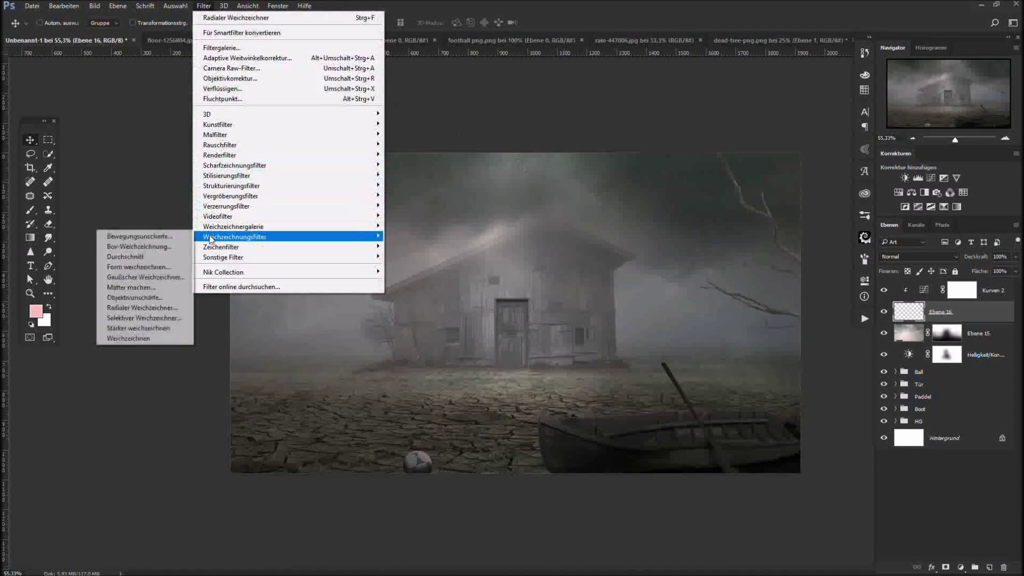
pyautogui.click(138, 277)
pyautogui.moveTo(746, 73); pyautogui.dragTo(507, 111)
pyautogui.write('3')
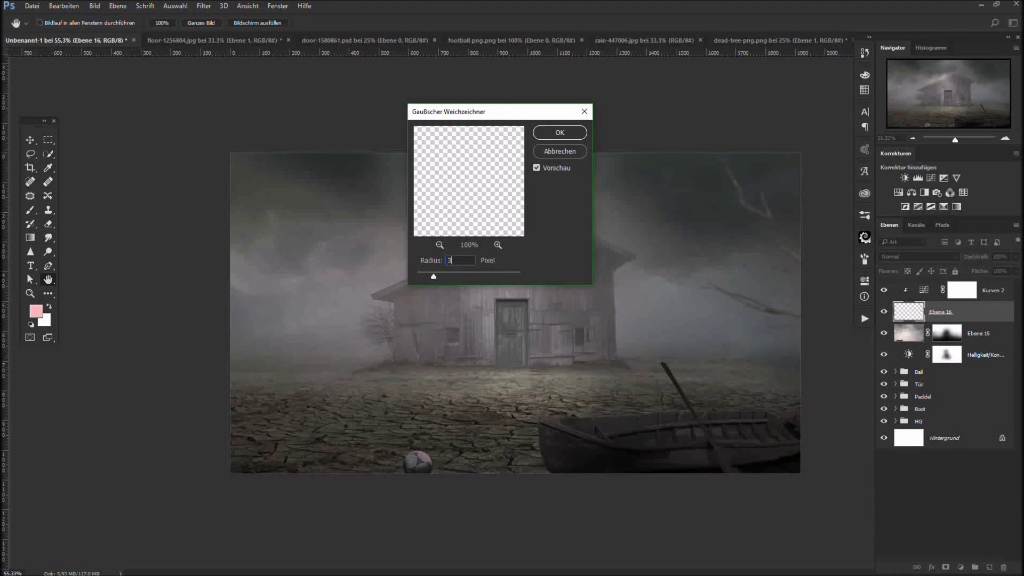
pyautogui.click(573, 132)
pyautogui.press('v')
pyautogui.hotkey('ctrl', '-')
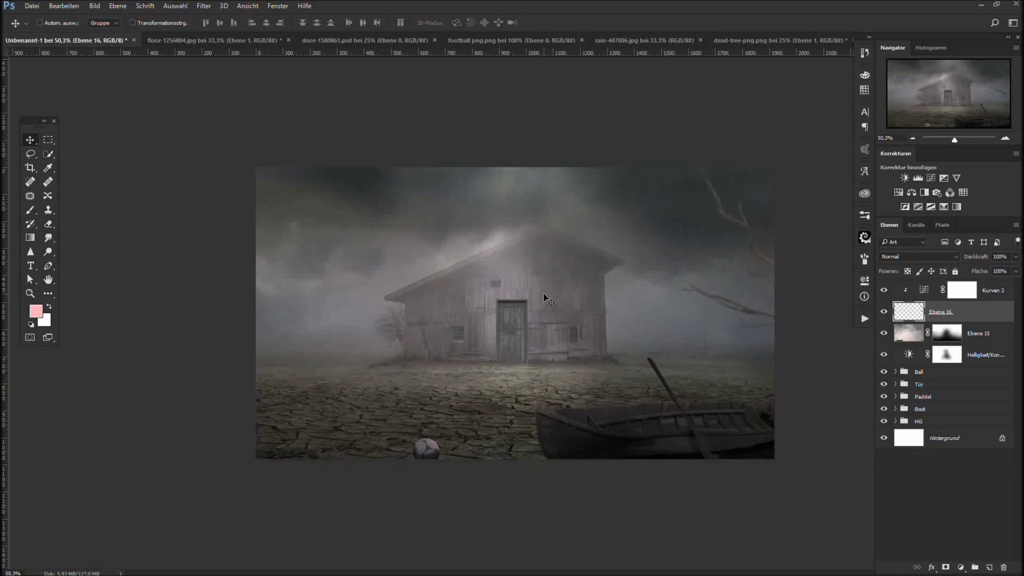
# - Close the floor, door, football, rain and dead-tree source images, leaving only the composite open
pyautogui.click(288, 40)
pyautogui.click(506, 223)
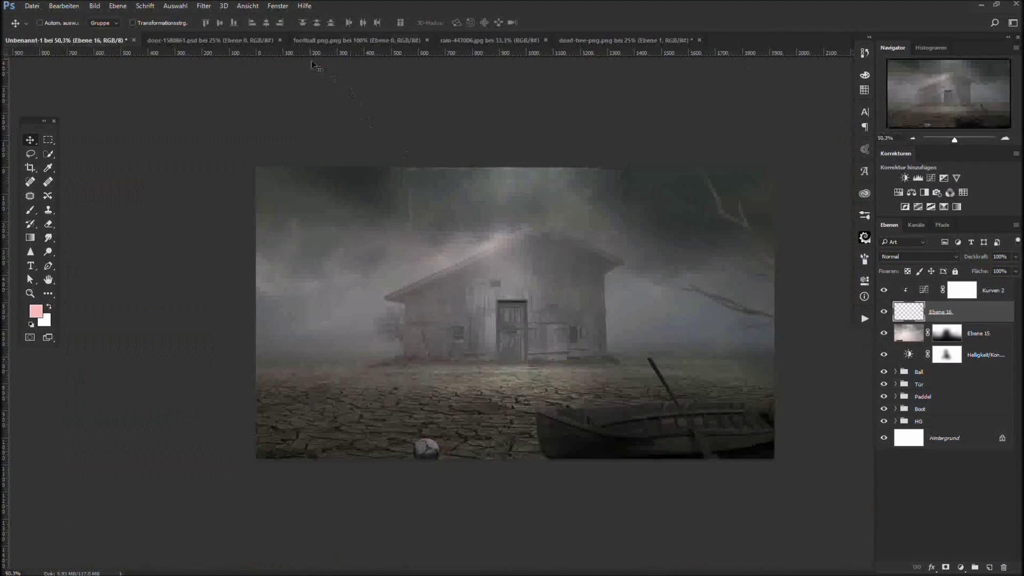
pyautogui.click(280, 40)
pyautogui.click(281, 40)
pyautogui.click(253, 40)
pyautogui.click(287, 40)
pyautogui.click(506, 224)
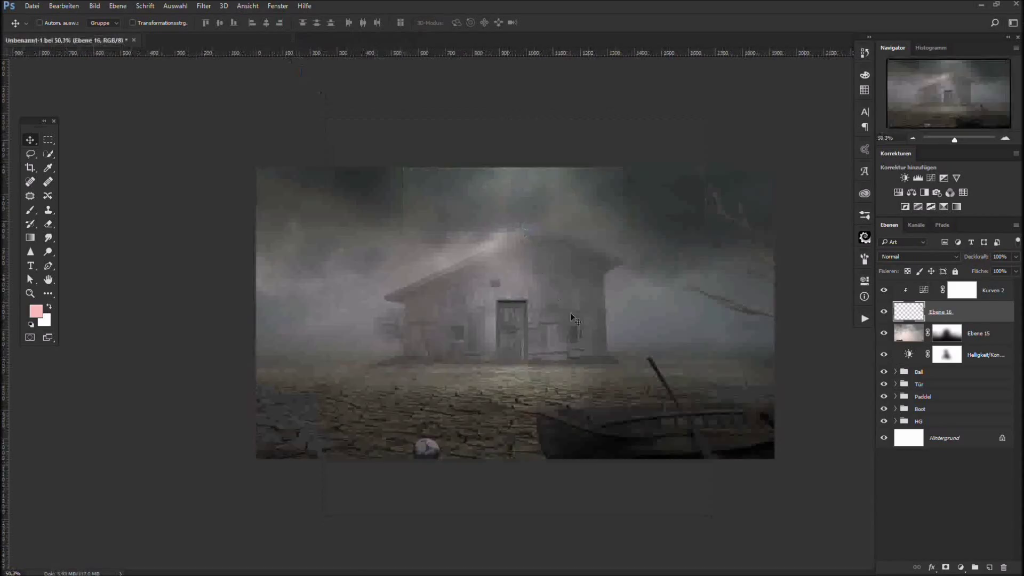
# - Group the curves, branch, rain and brightness layers and name the group Licht&Anpassung
pyautogui.scroll(-1, 578, 326)
pyautogui.scroll(1, 578, 325)
pyautogui.click(997, 290)
pyautogui.keyDown('shift'); pyautogui.click(986, 355); pyautogui.keyUp('shift')
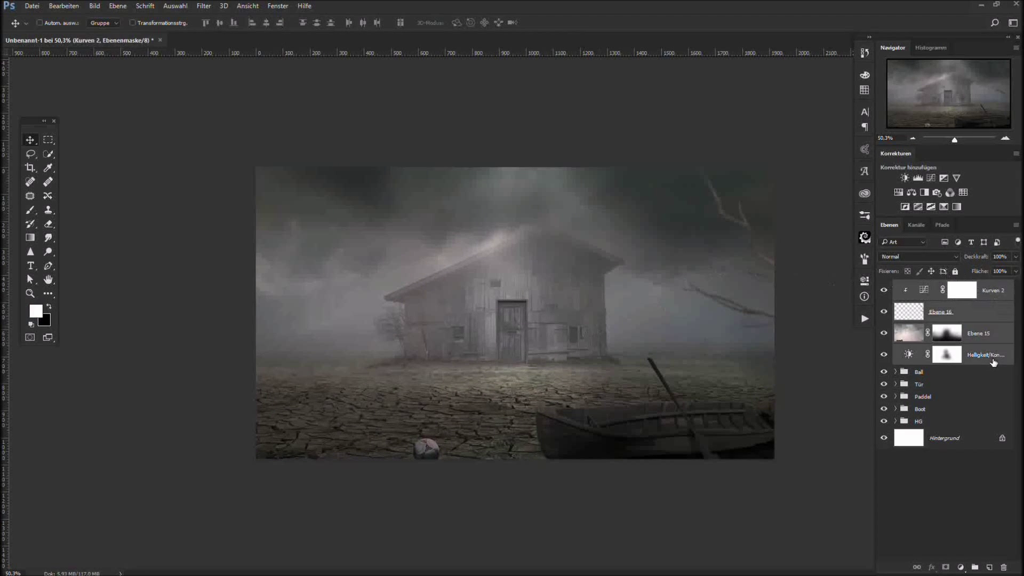
pyautogui.hotkey('ctrl', 'g')
pyautogui.doubleClick(925, 286)
pyautogui.write('Licht')
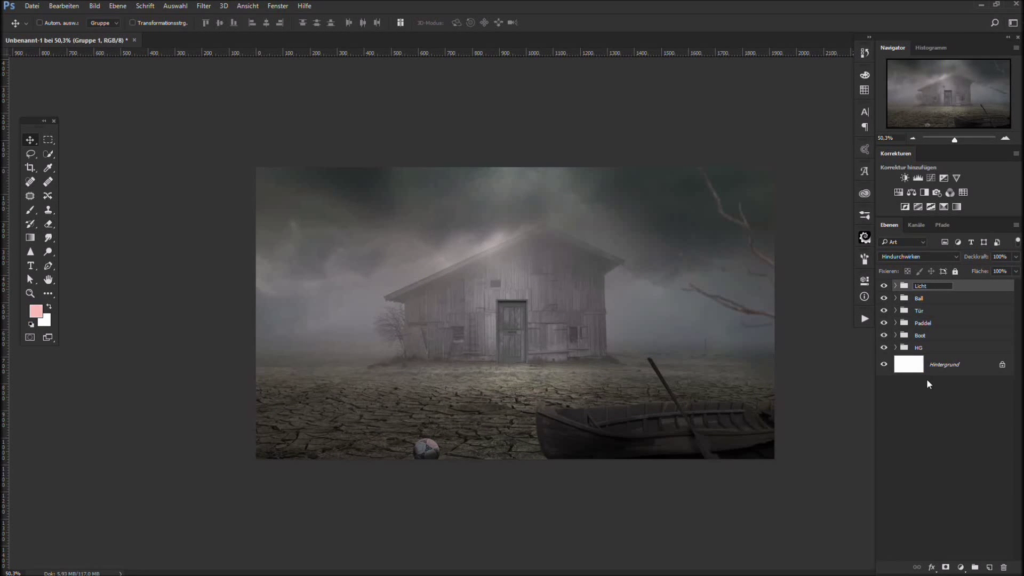
pyautogui.write('&Anpassung')
pyautogui.press('Return')
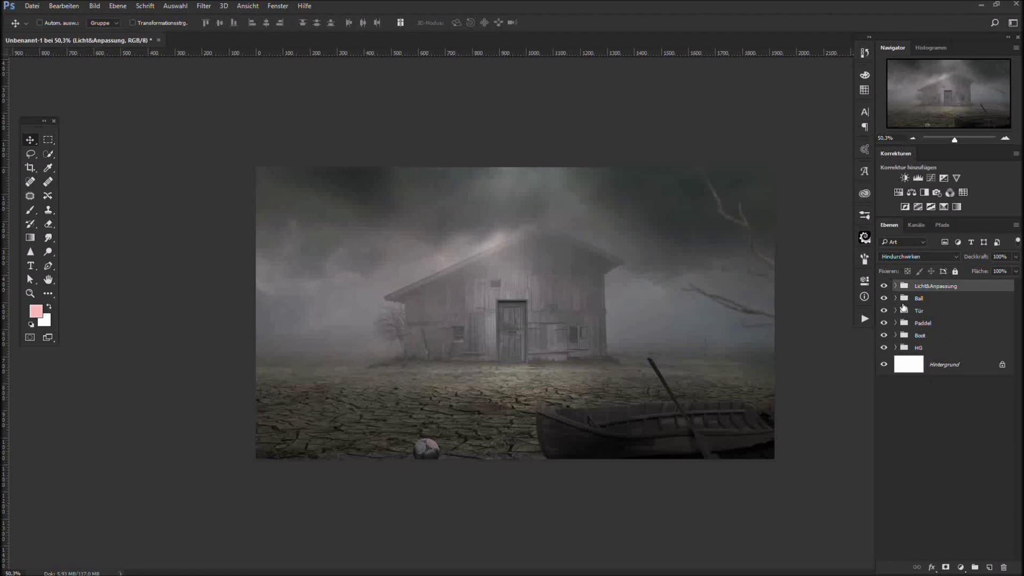
# - Expand the Licht&Anpassung group and rename its branch layer to Ast
pyautogui.click(895, 285)
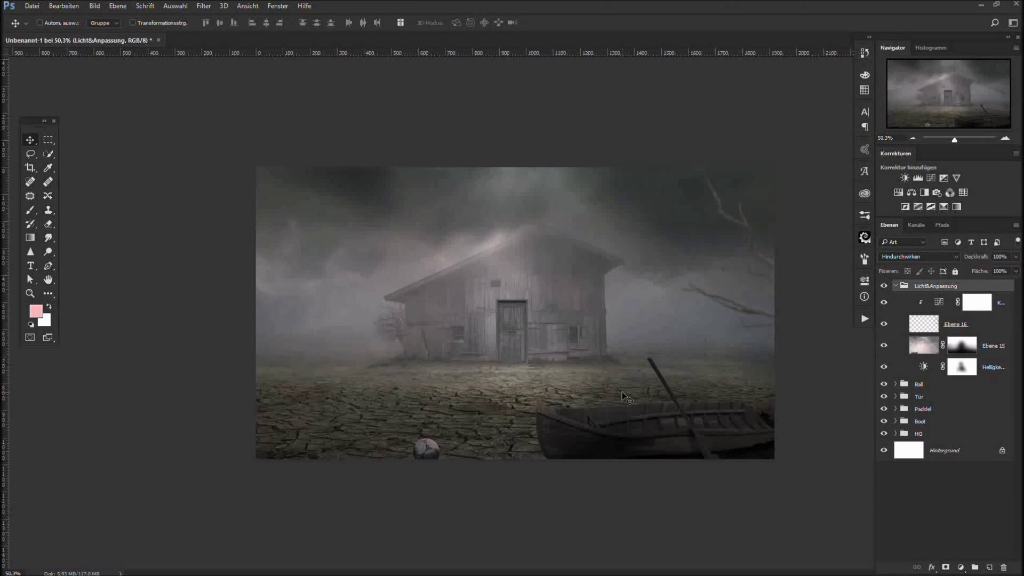
pyautogui.doubleClick(954, 324)
pyautogui.write('Ast')
pyautogui.press('Return')
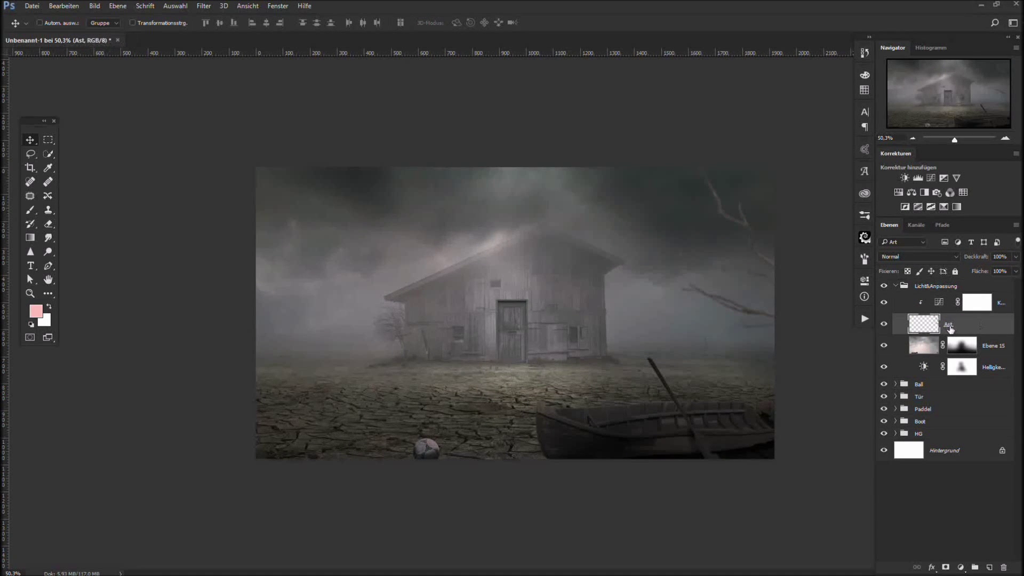
# - Darken the Ast branch layer with a Hue/Saturation adjustment, setting its lightness to -55
pyautogui.hotkey('ctrl', 'l')
pyautogui.click(956, 175)
pyautogui.click(115, 6)
pyautogui.moveTo(94, 6)
pyautogui.moveTo(112, 33)
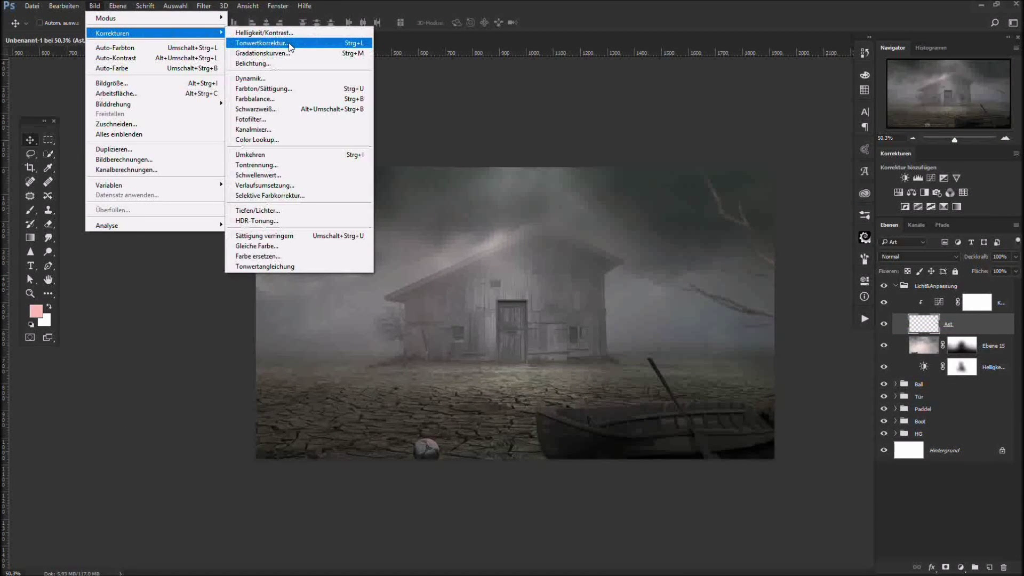
pyautogui.click(263, 88)
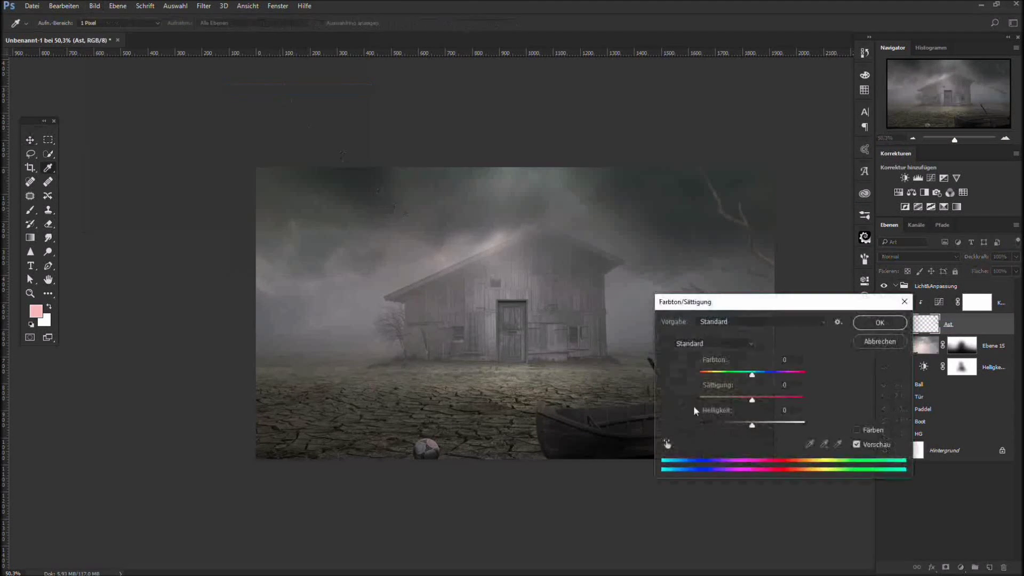
pyautogui.moveTo(752, 425); pyautogui.dragTo(723, 427)
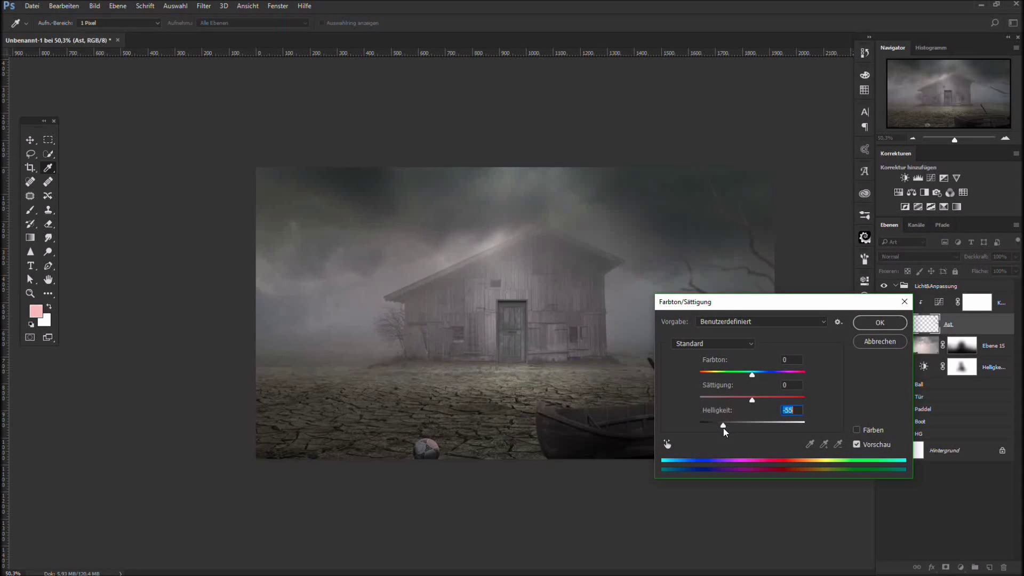
pyautogui.press('Return')
pyautogui.press('v')
pyautogui.scroll(-1, 610, 410)
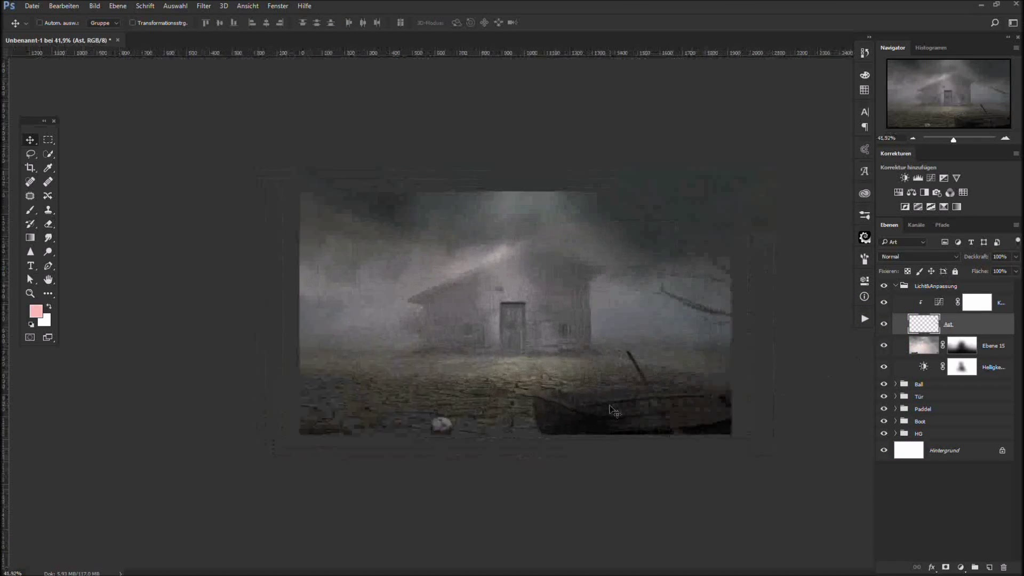
pyautogui.scroll(1, 612, 409)
# - Collapse the Licht&Anpassung group and inspect the layers inside the Boot group
pyautogui.click(895, 286)
pyautogui.click(895, 336)
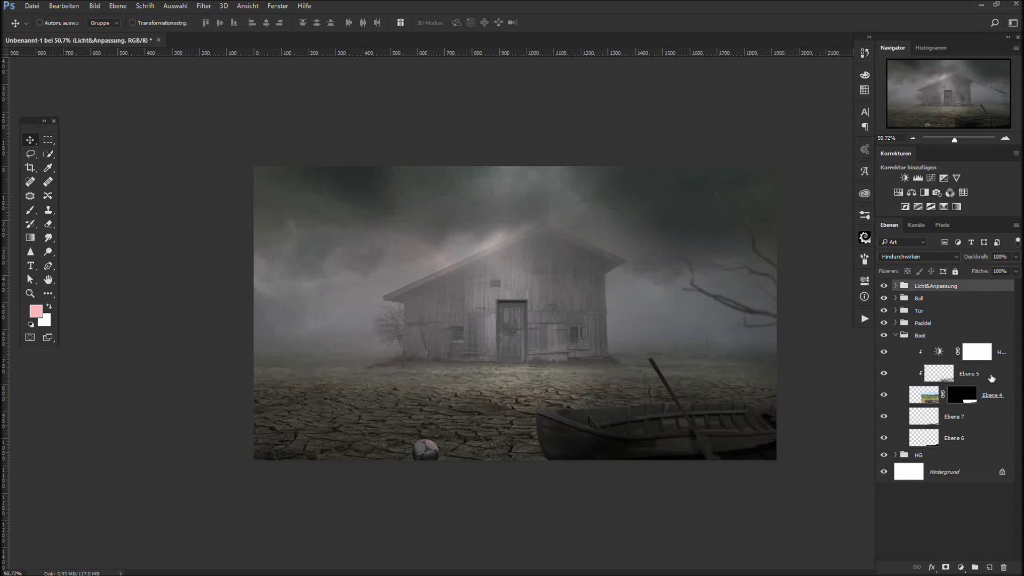
pyautogui.click(991, 378)
pyautogui.click(895, 336)
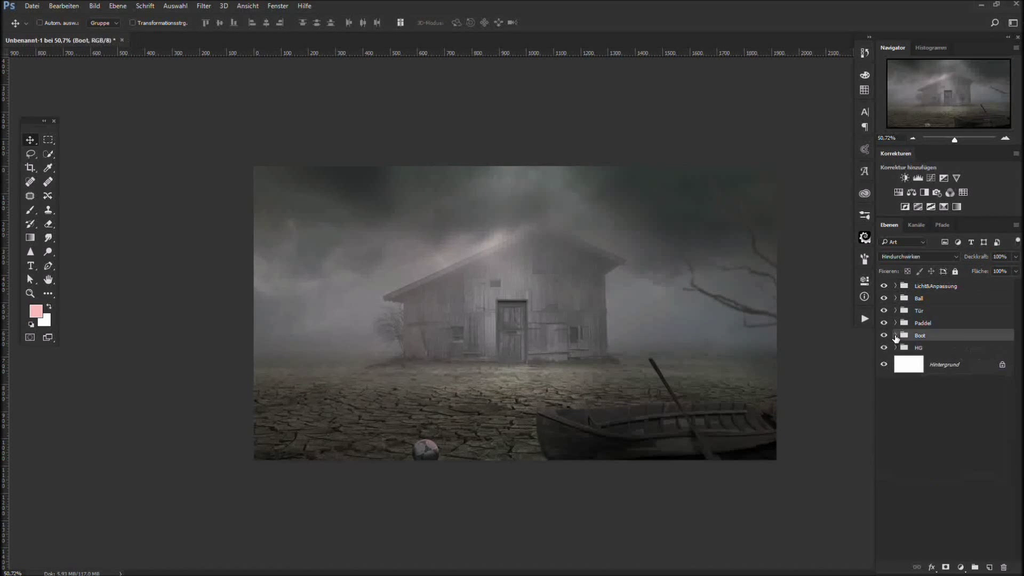
# - Create a new layer above all groups and choose the footprint-trail brush with black as the paint colour
pyautogui.click(974, 291)
pyautogui.click(989, 567)
pyautogui.press('b')
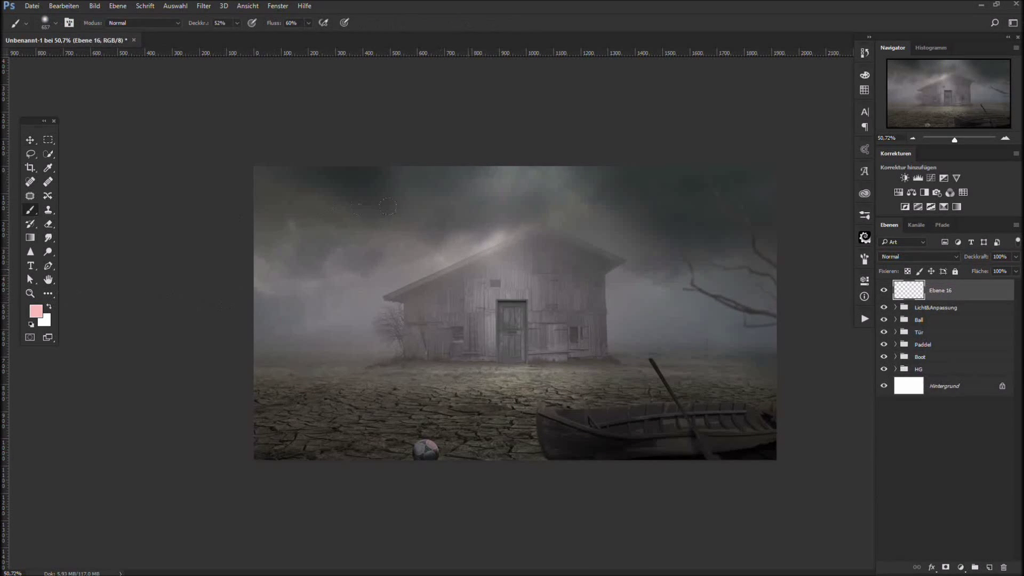
pyautogui.rightClick(513, 416)
pyautogui.doubleClick(704, 560)
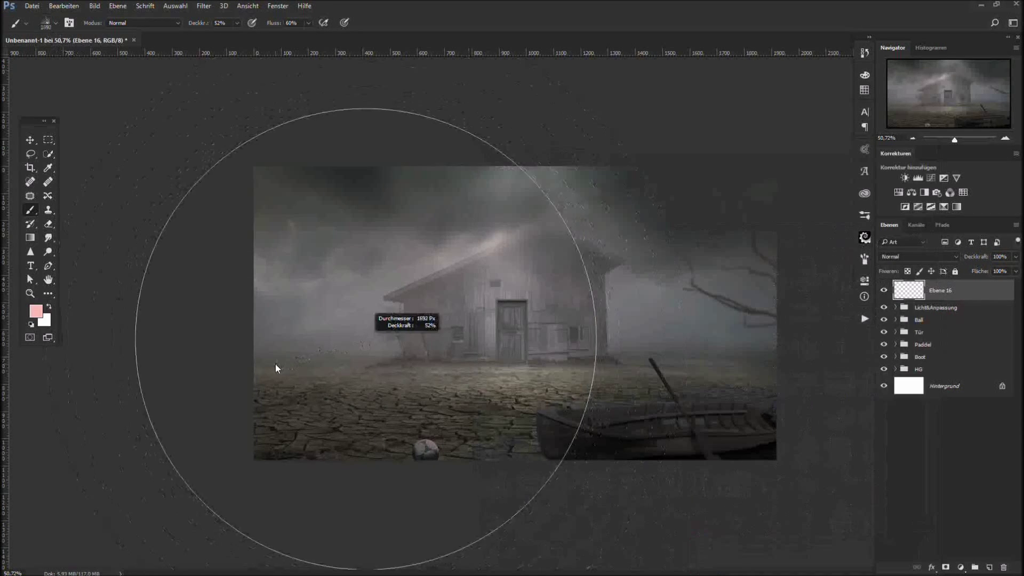
pyautogui.press('d')
# - Size the footprint brush to 800 px and rotate its tip
pyautogui.moveTo(558, 421)
pyautogui.keyDown('alt'); pyautogui.mouseDown()
pyautogui.moveTo(472, 425)
pyautogui.moveTo(511, 437)
pyautogui.moveTo(380, 378)
pyautogui.mouseUp(); pyautogui.keyUp('alt')
pyautogui.scroll(4, 292, 270)
pyautogui.scroll(-1, 506, 437)
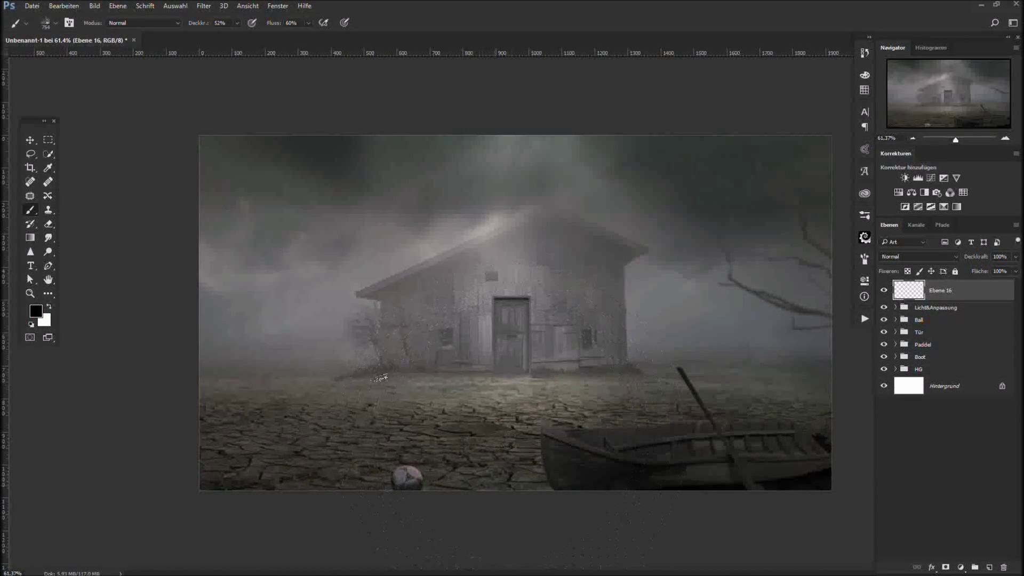
pyautogui.keyDown('alt'); pyautogui.moveTo(504, 475); pyautogui.dragTo(511, 475); pyautogui.keyUp('alt')
pyautogui.rightClick(357, 229)
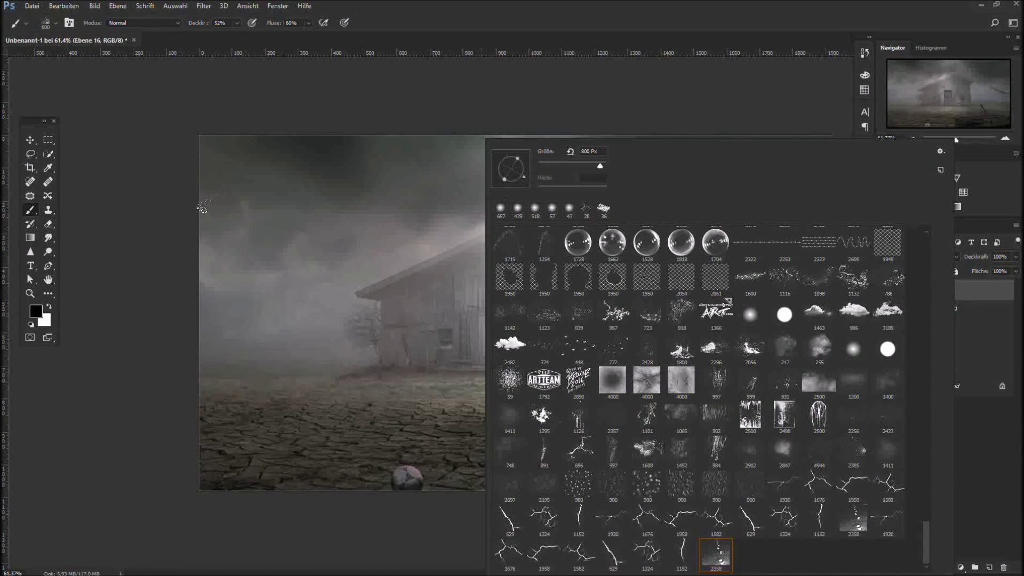
pyautogui.press('Return')
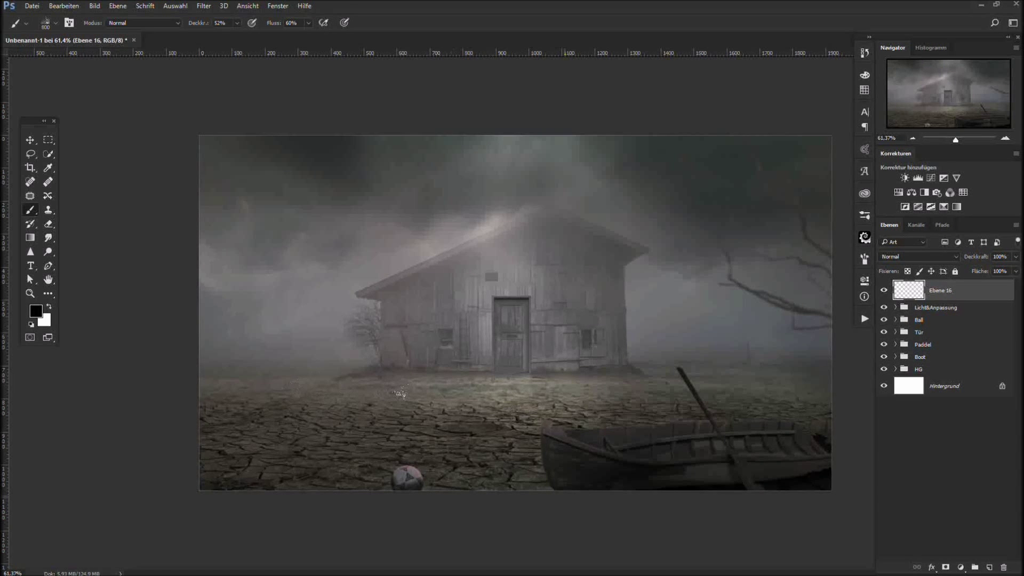
# - Set the brush opacity and flow to 100%, and undo a trial footprint stamp in front of the door
pyautogui.moveTo(195, 23); pyautogui.dragTo(288, 22)
pyautogui.click(487, 506)
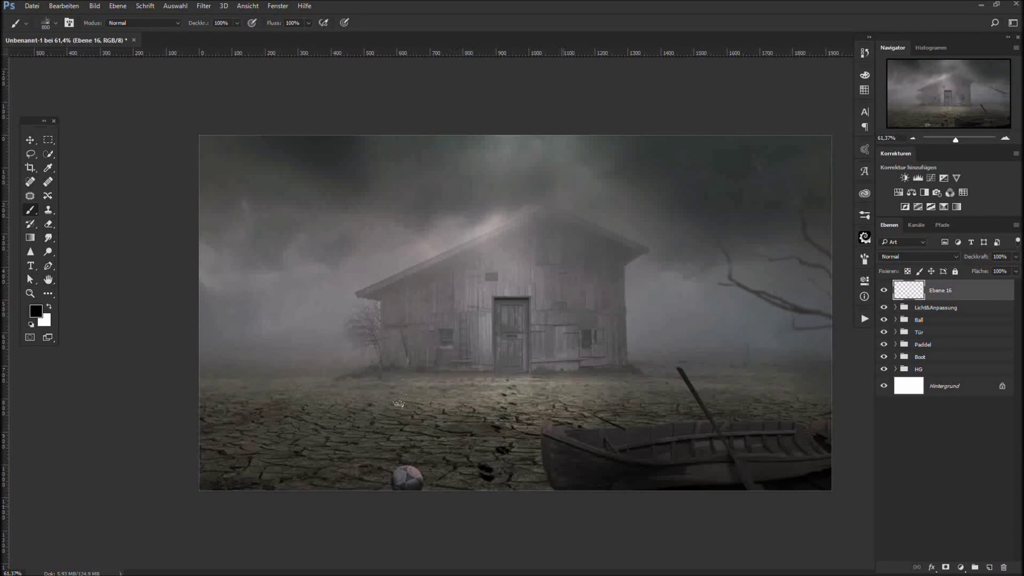
pyautogui.hotkey('ctrl', 'z')
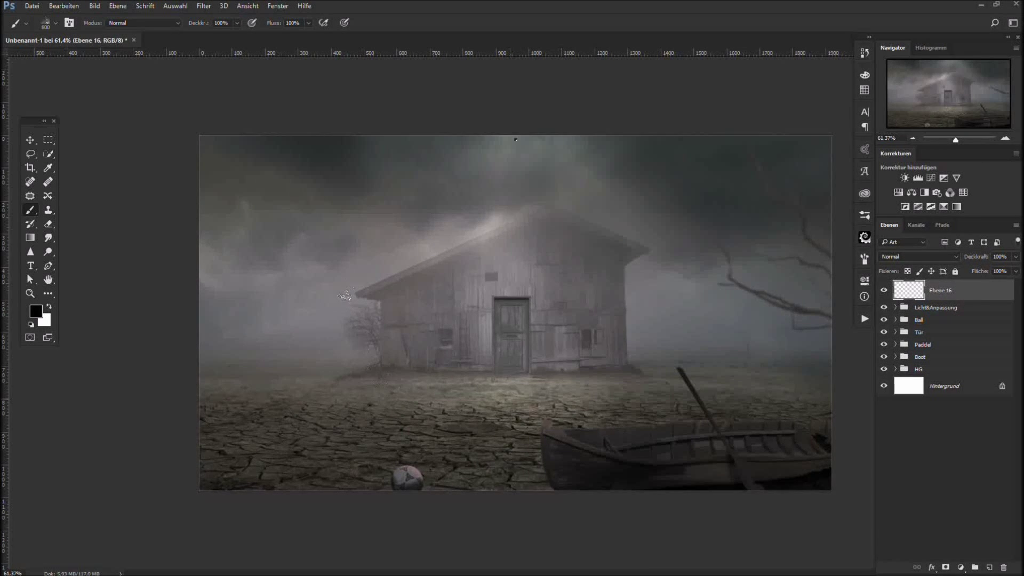
# - Readjust the brush tip angle, stamp the footprint trail leading to the door, and erase the stray marks beside it
pyautogui.rightClick(419, 181)
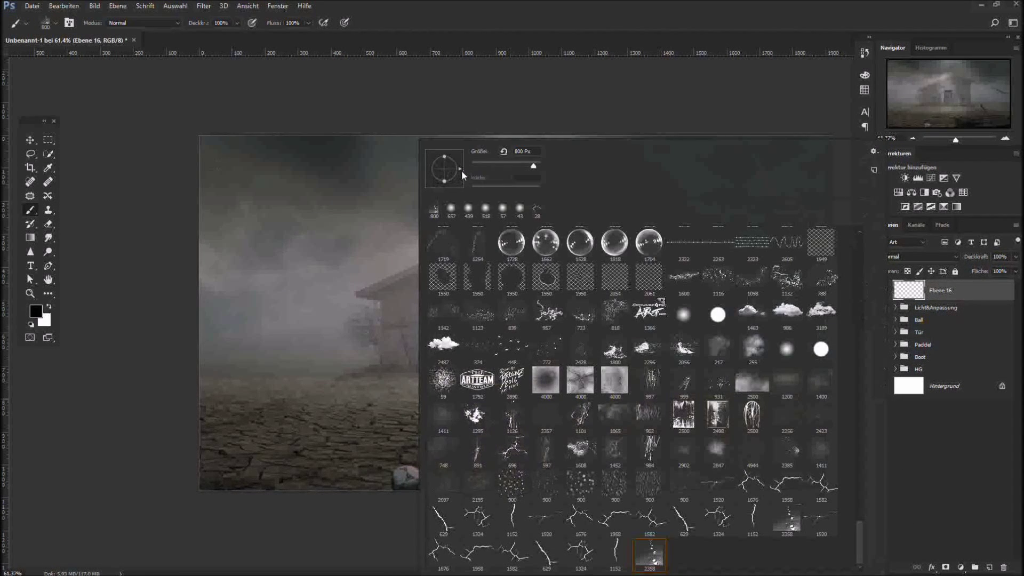
pyautogui.click(517, 8)
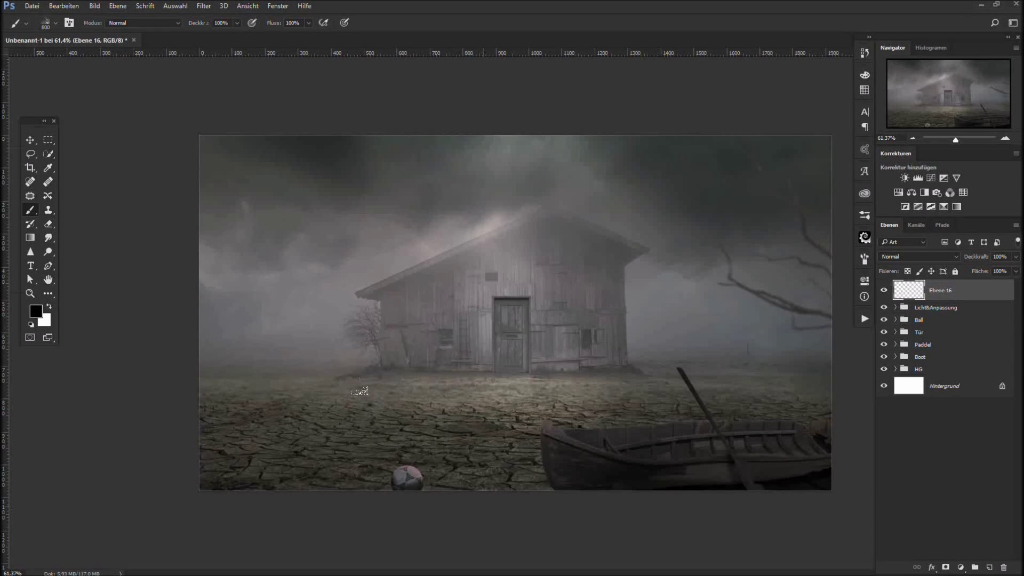
pyautogui.click(483, 504)
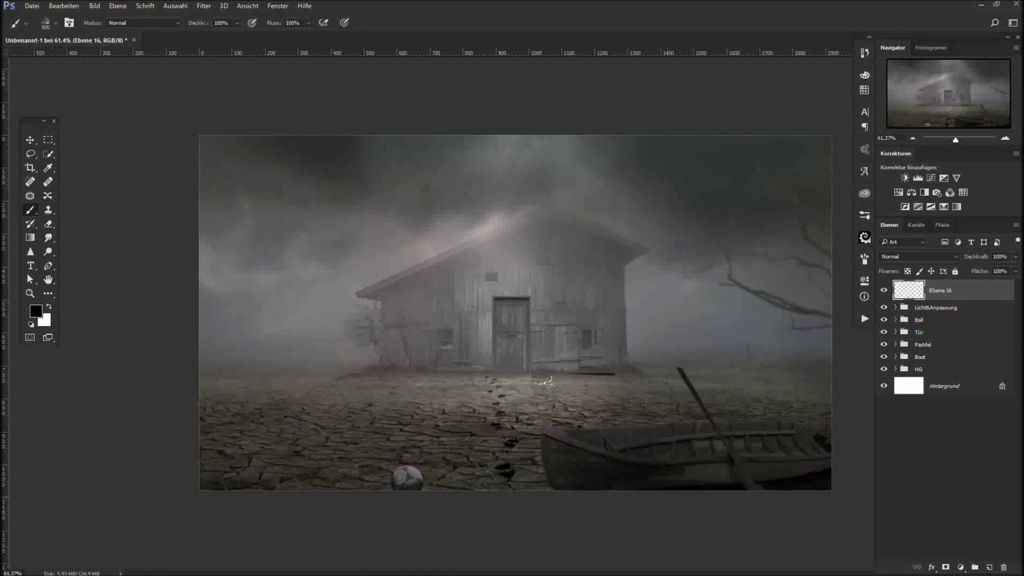
pyautogui.click(48, 224)
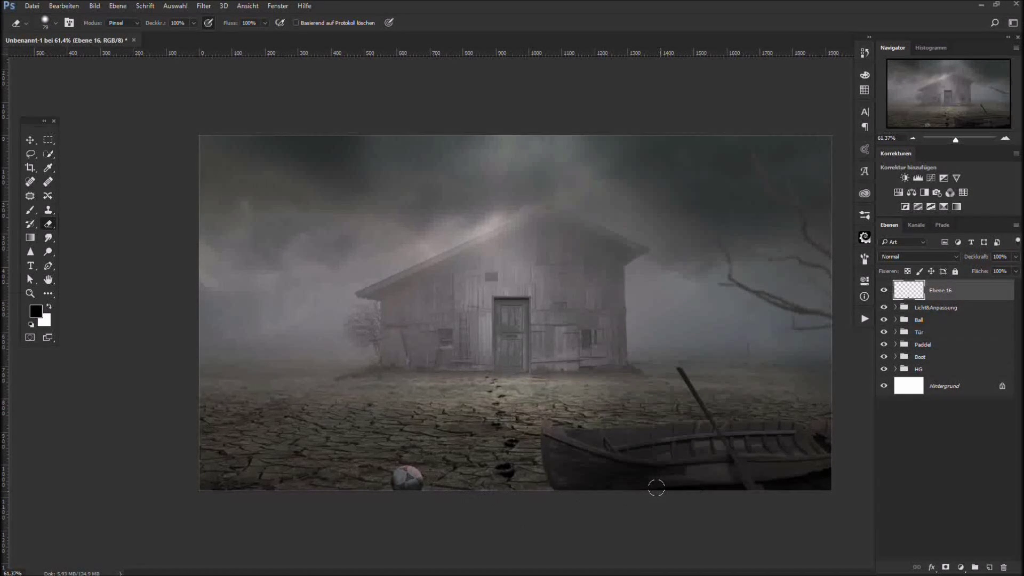
pyautogui.hotkey('ctrl', '+')
# - Shift the barn photo Ebene 1 in the HG group slightly left and enlarge it to cover the canvas edge
pyautogui.click(895, 369)
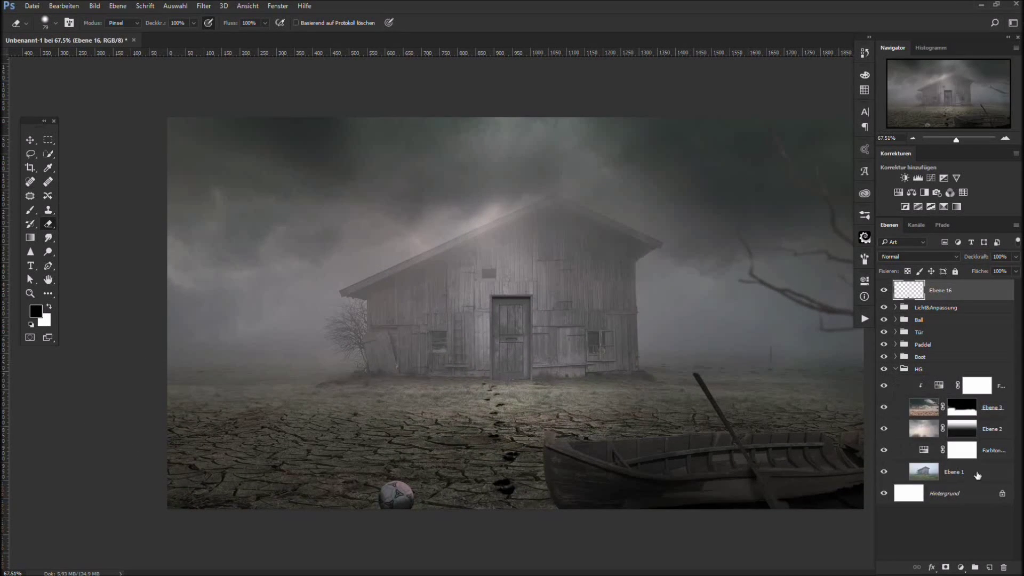
pyautogui.click(954, 472)
pyautogui.press('v')
pyautogui.moveTo(560, 314); pyautogui.dragTo(548, 314)
pyautogui.hotkey('ctrl', '-')
pyautogui.hotkey('ctrl', 't')
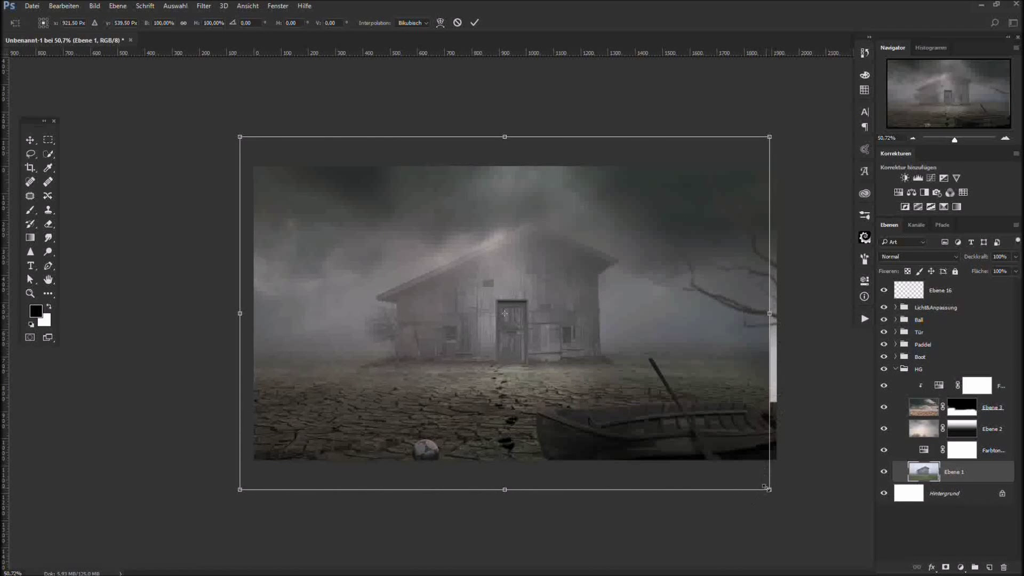
pyautogui.moveTo(765, 487); pyautogui.dragTo(779, 496)
pyautogui.press('Return')
# - Move the Tür group left to realign the door with the barn and footprints, and collapse the HG group
pyautogui.click(901, 332)
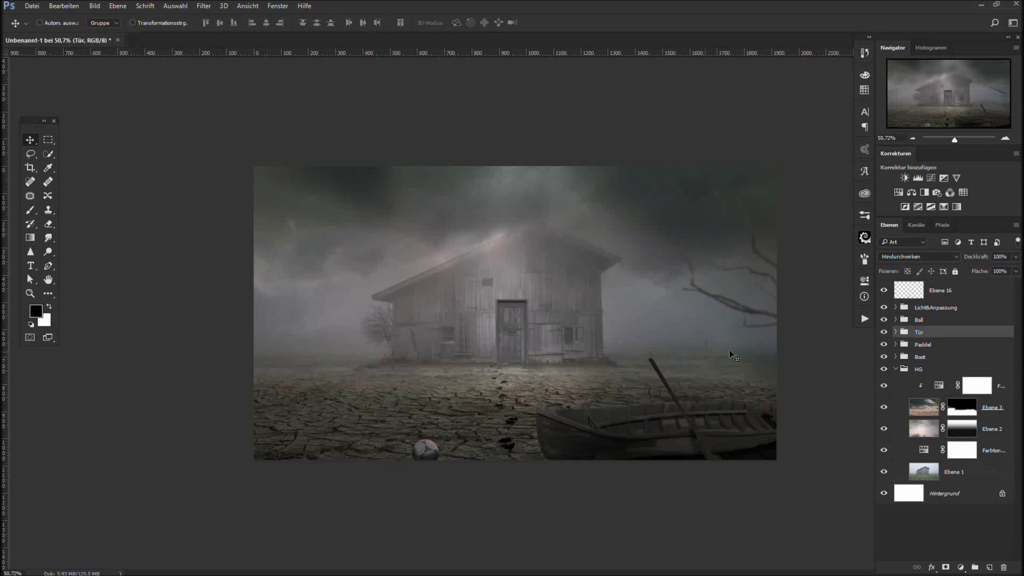
pyautogui.moveTo(513, 334); pyautogui.dragTo(504, 334)
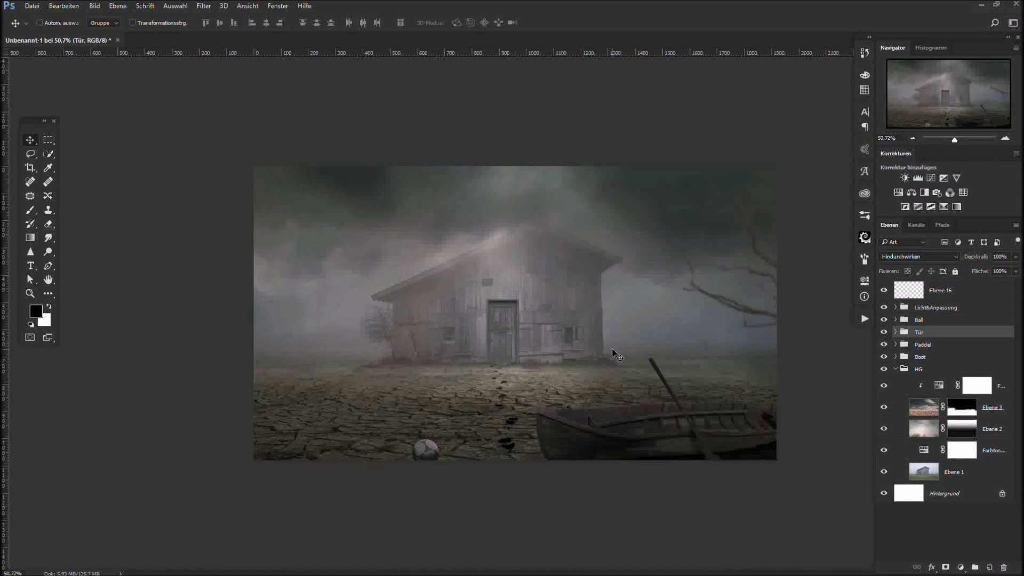
pyautogui.scroll(4, 533, 375)
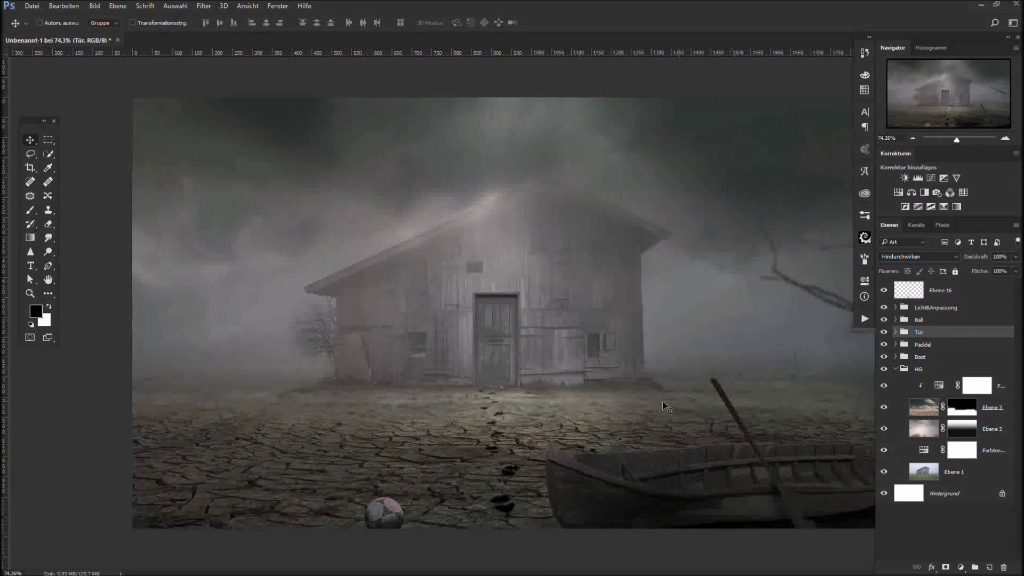
pyautogui.click(895, 369)
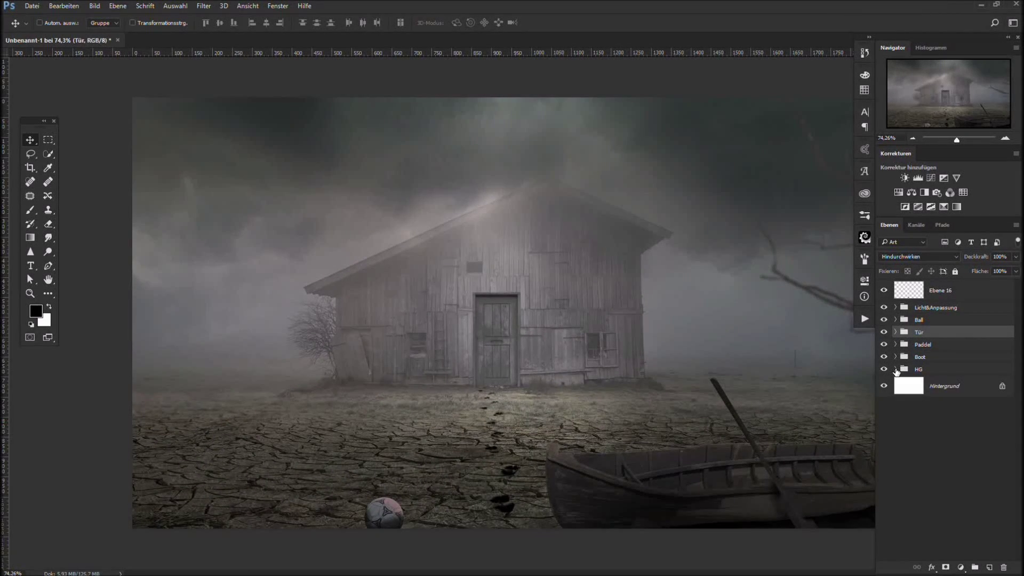
# - Nudge the Boot and Paddel groups slightly to the right
pyautogui.click(924, 356)
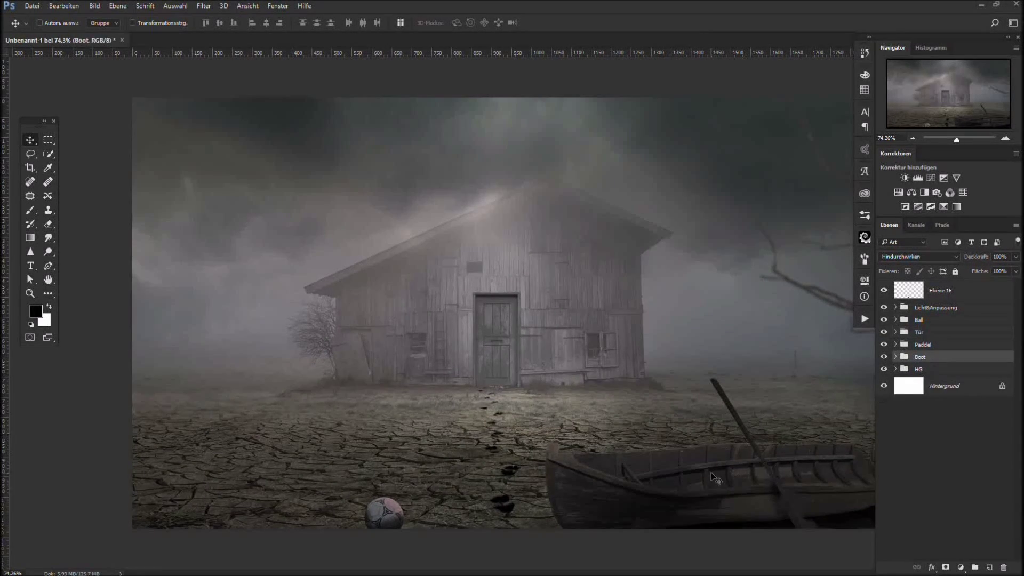
pyautogui.moveTo(710, 472); pyautogui.dragTo(719, 473)
pyautogui.keyDown('ctrl'); pyautogui.click(781, 486); pyautogui.keyUp('ctrl')
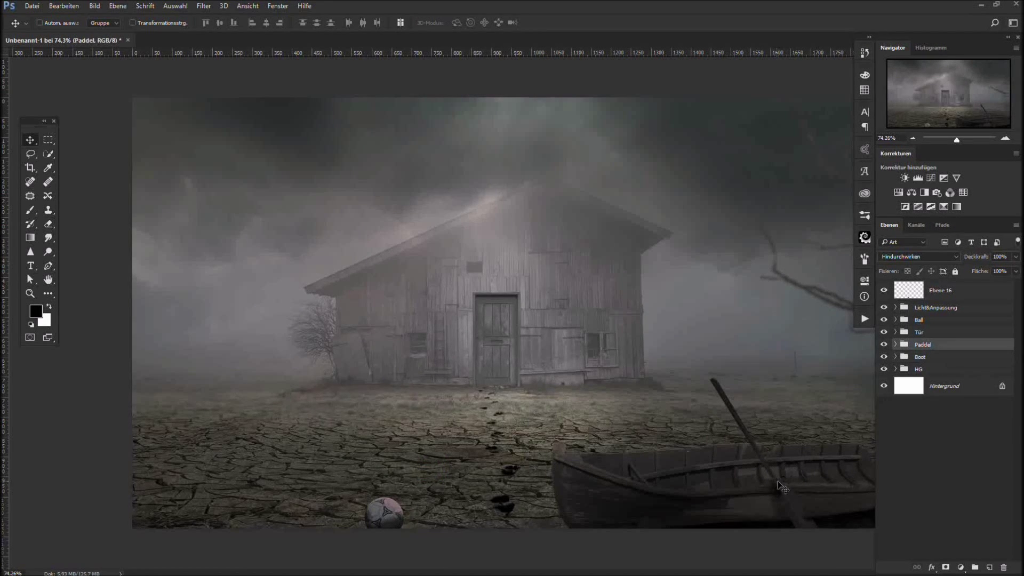
pyautogui.moveTo(779, 483); pyautogui.dragTo(781, 484)
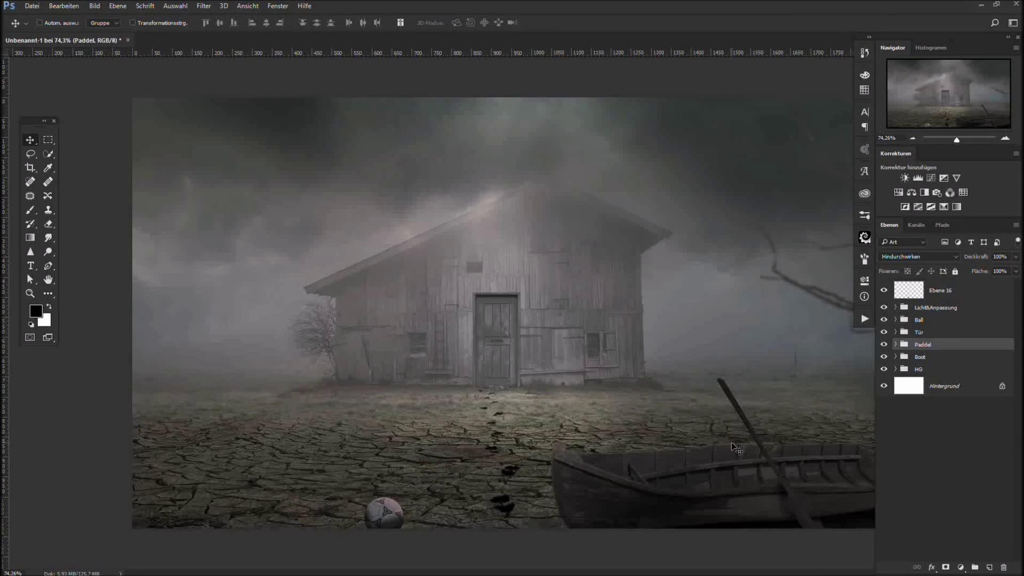
# - Realign the footprint layer Ebene 16 slightly with Free Transform and set its blend mode to Ineinanderkopieren
pyautogui.click(992, 292)
pyautogui.hotkey('ctrl', 't')
pyautogui.moveTo(662, 370); pyautogui.dragTo(675, 382)
pyautogui.press('Return')
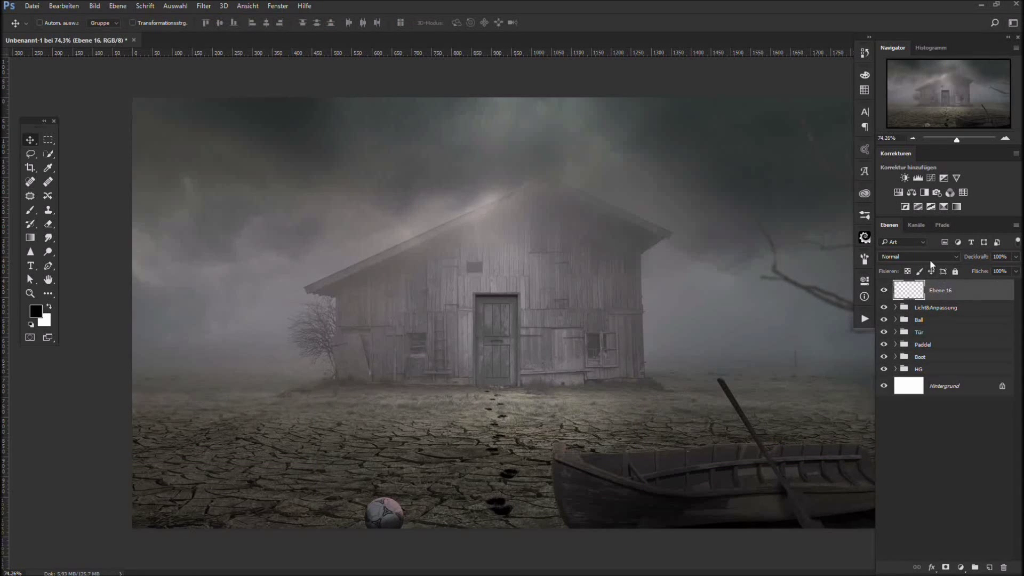
pyautogui.click(929, 256)
pyautogui.click(933, 398)
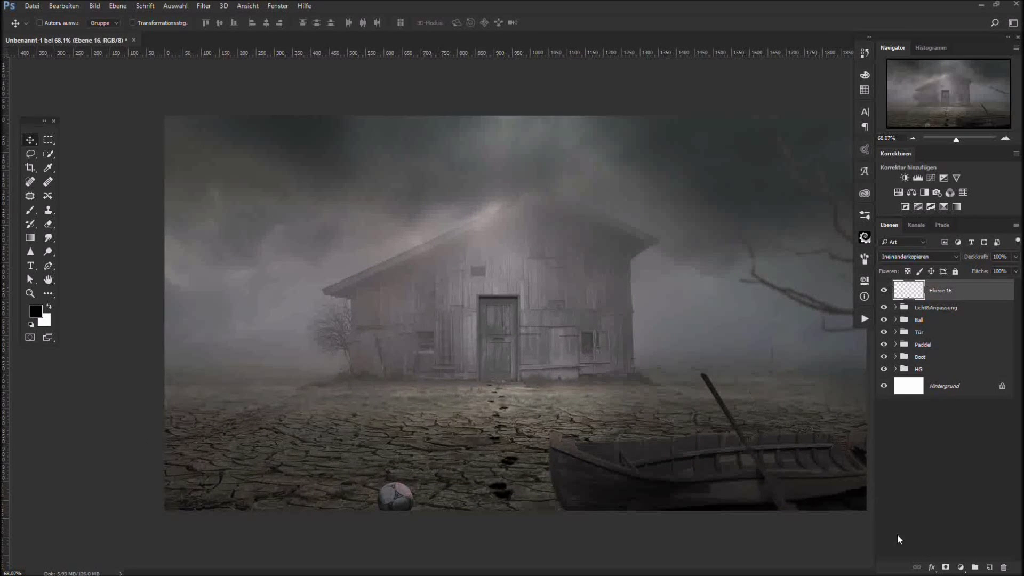
# - Add a curves adjustment layer on top at 30% opacity, with the green channel's white point at input 244, output 255
pyautogui.click(960, 567)
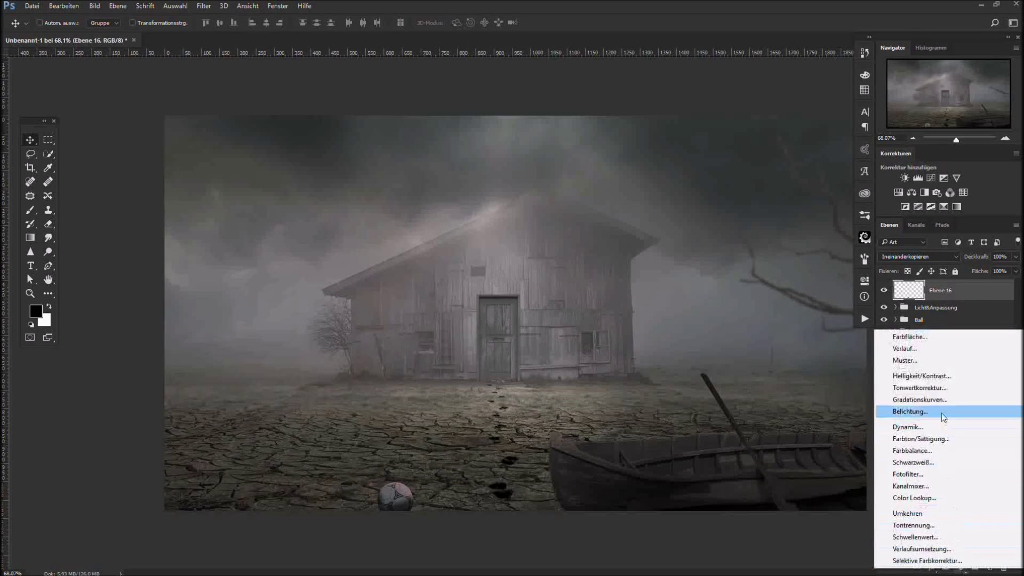
pyautogui.click(934, 399)
pyautogui.click(771, 324)
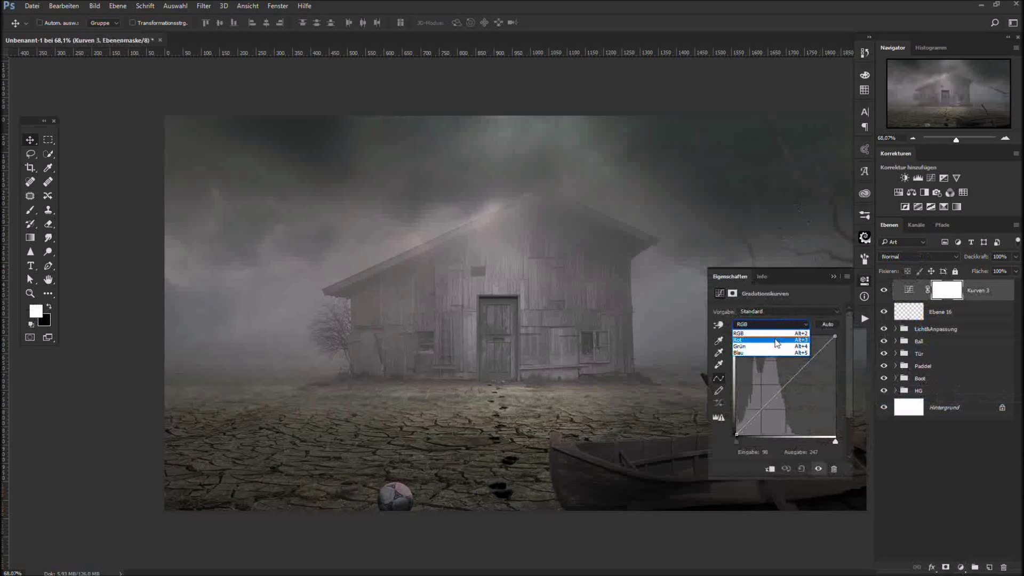
pyautogui.click(768, 345)
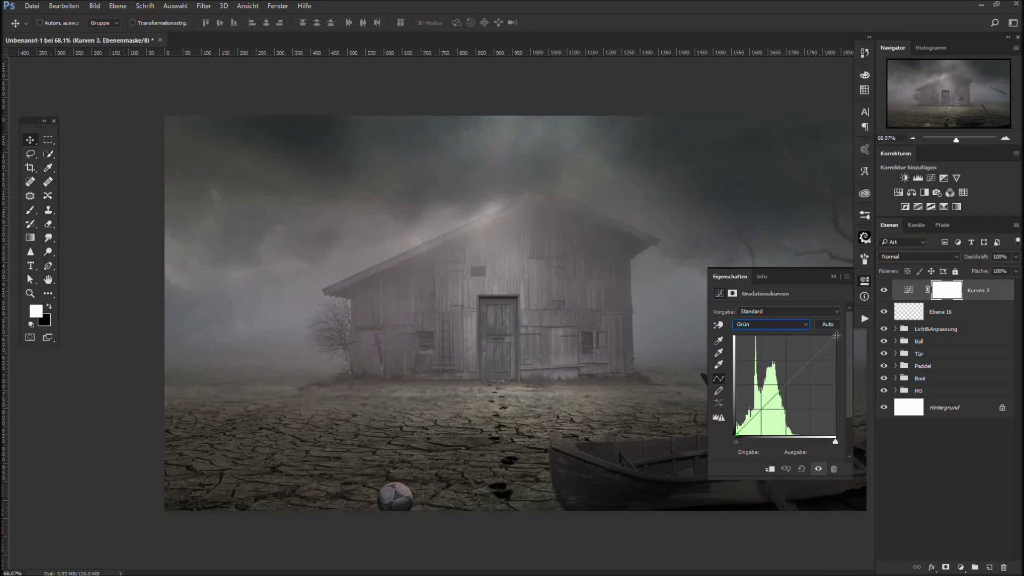
pyautogui.moveTo(836, 335); pyautogui.dragTo(831, 336)
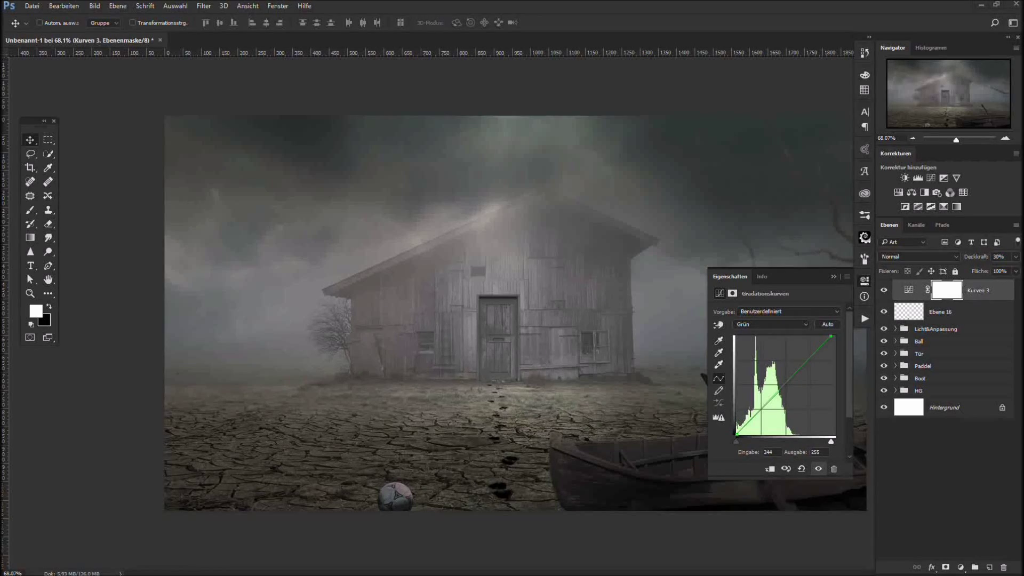
# - In the curves layer's blue channel, lower the highlight end slightly and raise the black point to output 21
pyautogui.click(771, 325)
pyautogui.click(786, 351)
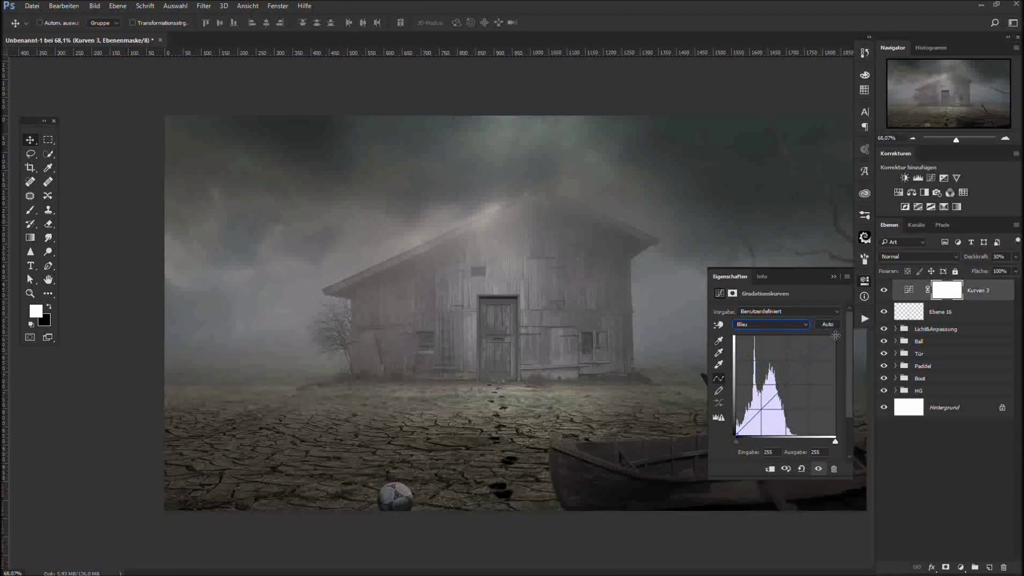
pyautogui.moveTo(836, 336); pyautogui.dragTo(835, 339)
pyautogui.moveTo(737, 435); pyautogui.dragTo(736, 427)
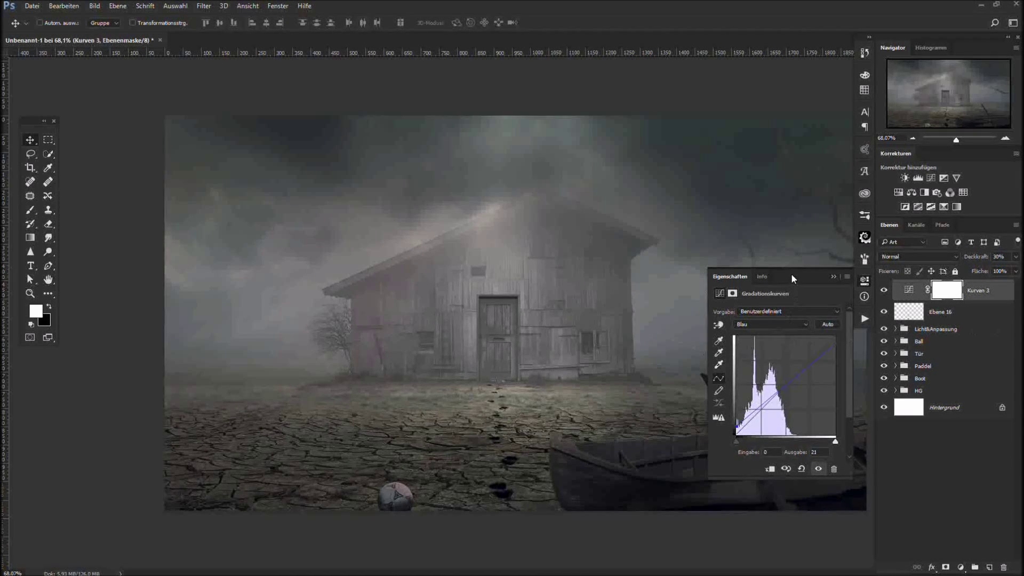
pyautogui.click(833, 276)
pyautogui.scroll(-3, 733, 338)
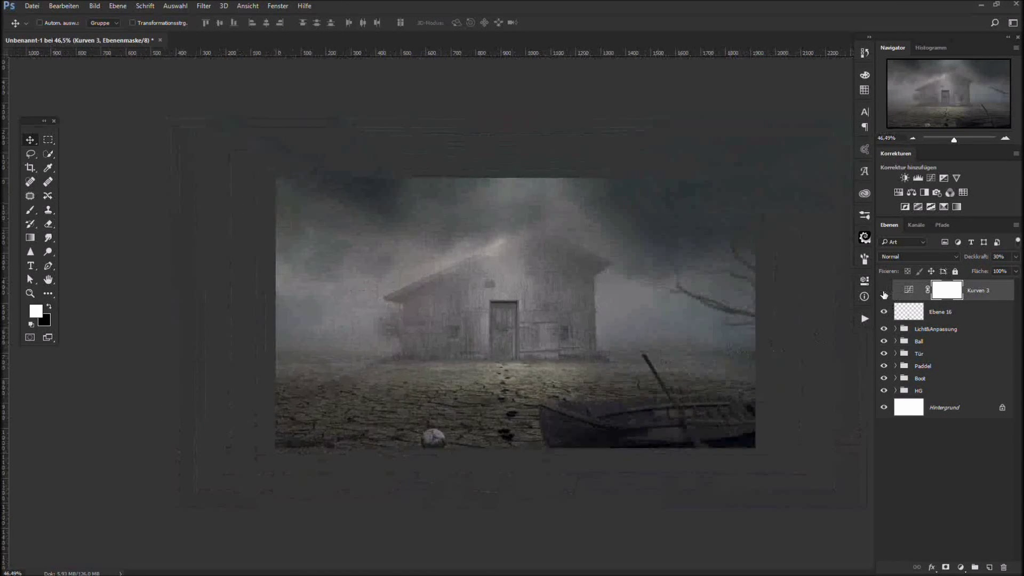
# - Rename the footprint layer Ebene 16 as Abdrücke
pyautogui.scroll(-2, 777, 363)
pyautogui.scroll(2, 777, 361)
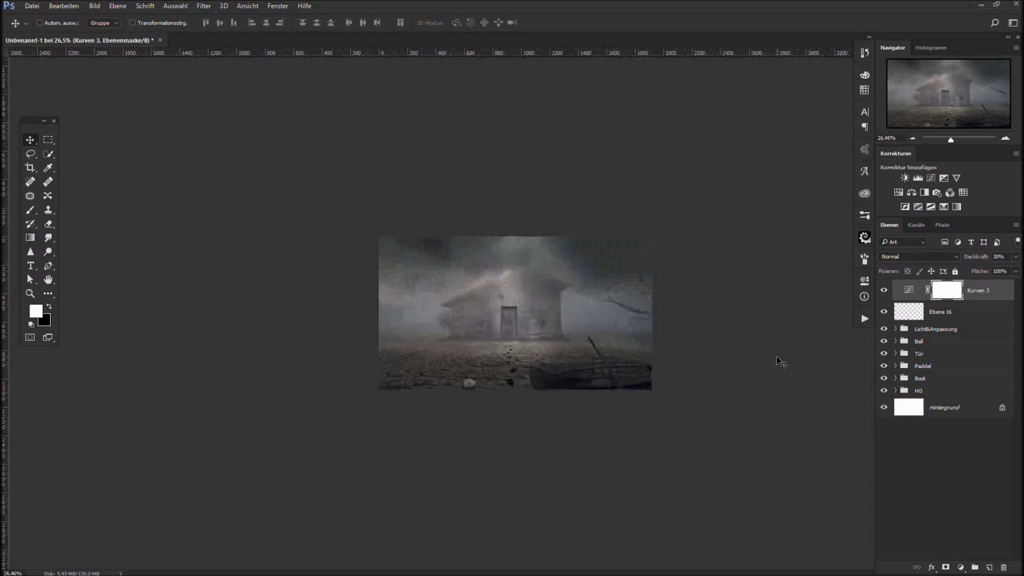
pyautogui.scroll(5, 777, 362)
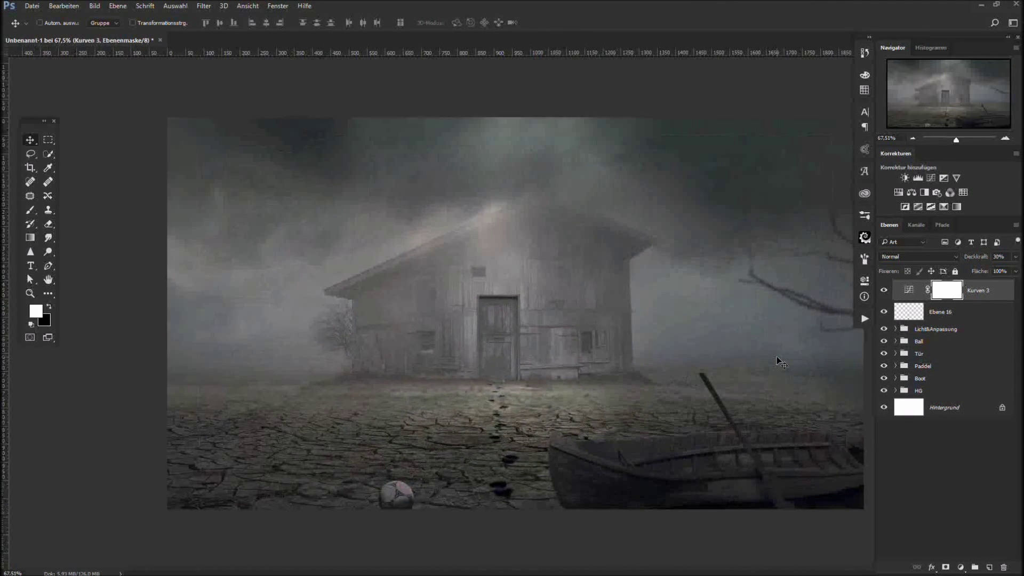
pyautogui.doubleClick(944, 312)
pyautogui.write('Abdrücke')
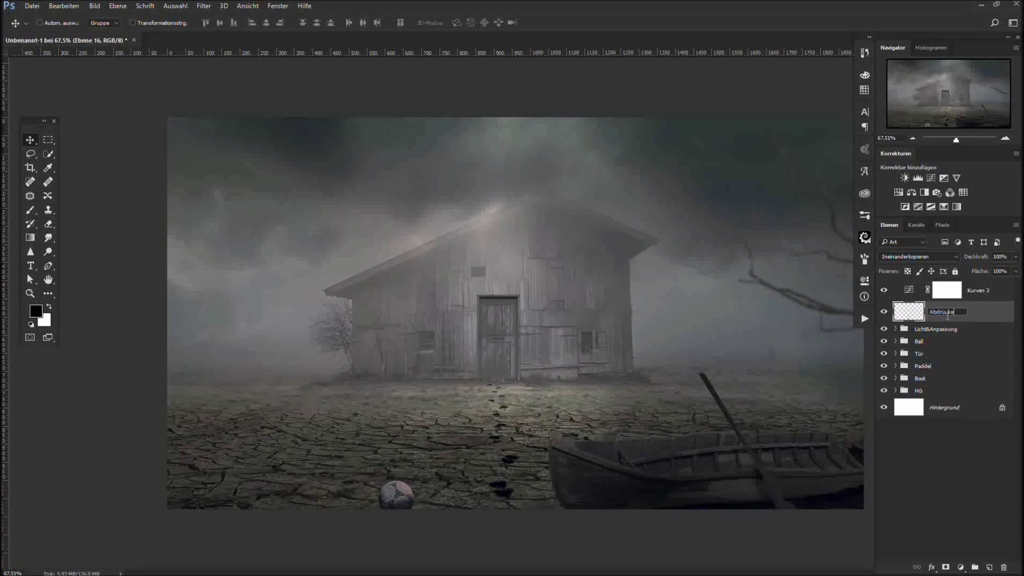
pyautogui.press('Return')
# - Open the red flare image, place it in the composite above Kurven 3 and set its blend mode to Negativ multiplizieren
pyautogui.click(1000, 285)
pyautogui.click(36, 5)
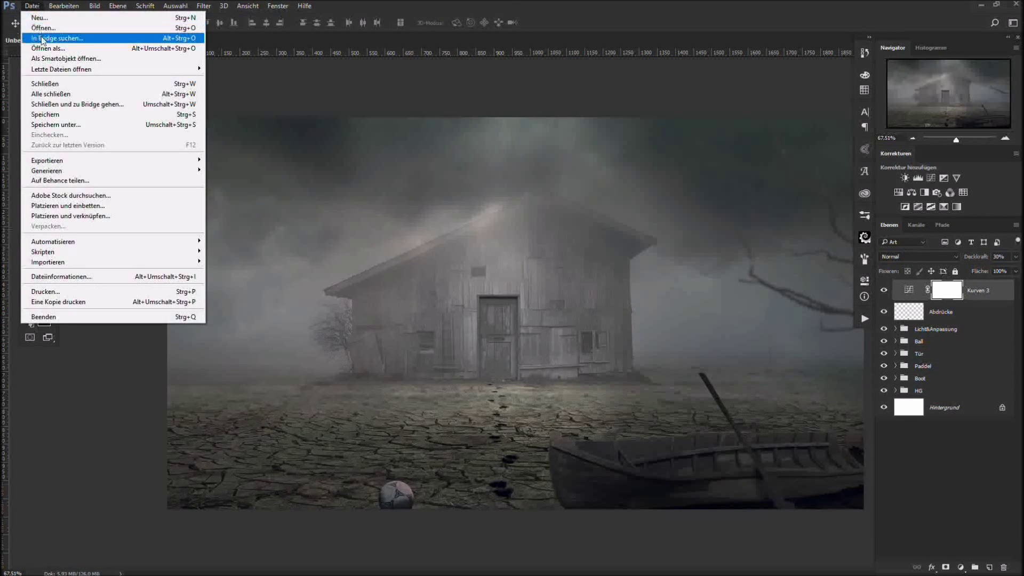
pyautogui.click(42, 28)
pyautogui.click(418, 91)
pyautogui.click(424, 271)
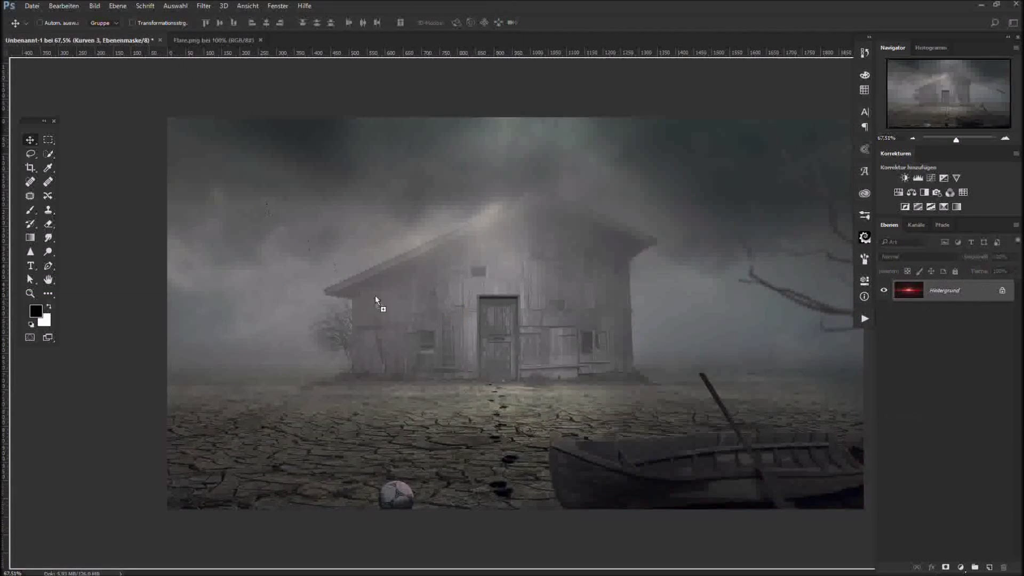
pyautogui.click(938, 257)
pyautogui.click(912, 327)
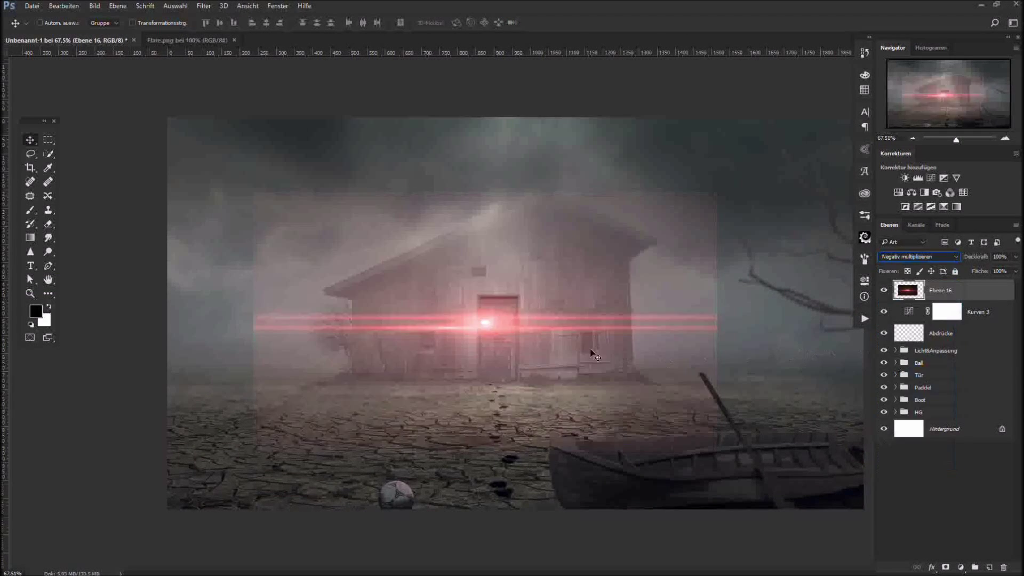
# - Apply a Helligkeit/Kontrast correction to the flare layer to drop out the haze around the streaks
pyautogui.click(103, 7)
pyautogui.moveTo(127, 28)
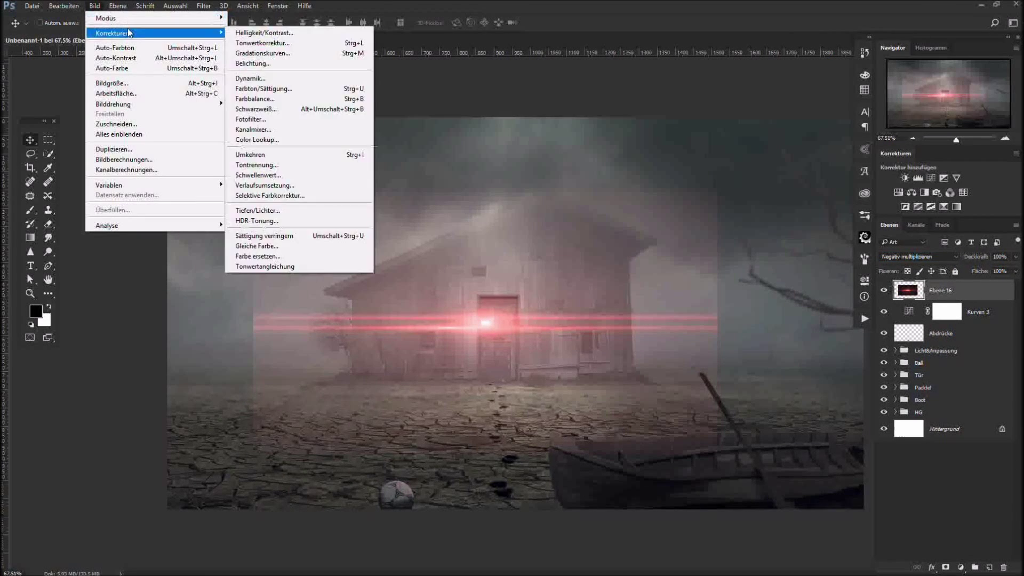
pyautogui.click(256, 31)
pyautogui.moveTo(788, 255); pyautogui.dragTo(809, 254)
pyautogui.press('Return')
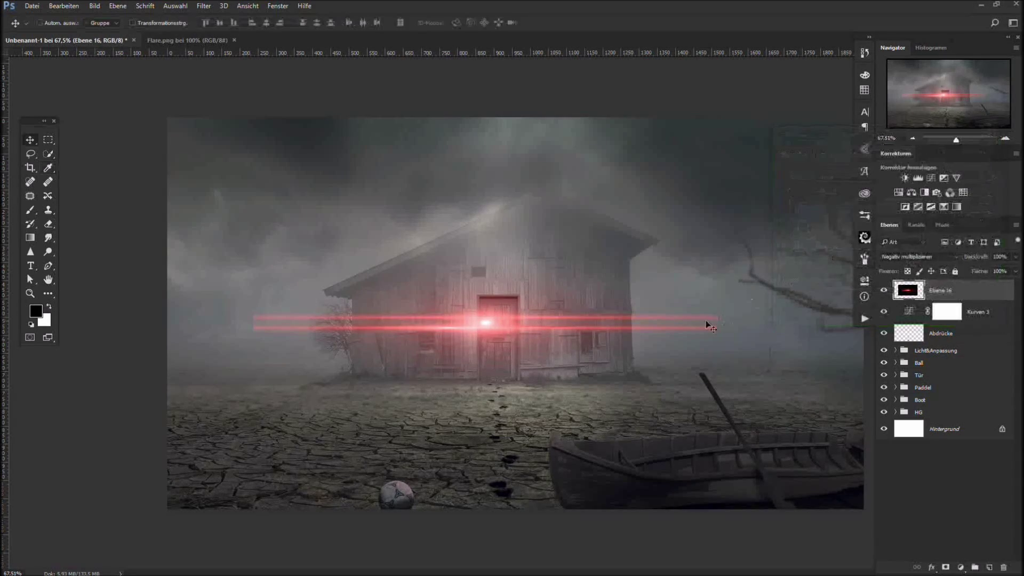
# - Rotate the flare upright with Free Transform, make it narrower and place it along the door's left edge
pyautogui.hotkey('ctrl', 't')
pyautogui.moveTo(484, 459); pyautogui.dragTo(482, 332)
pyautogui.moveTo(581, 346); pyautogui.dragTo(542, 342)
pyautogui.scroll(7, 565, 342)
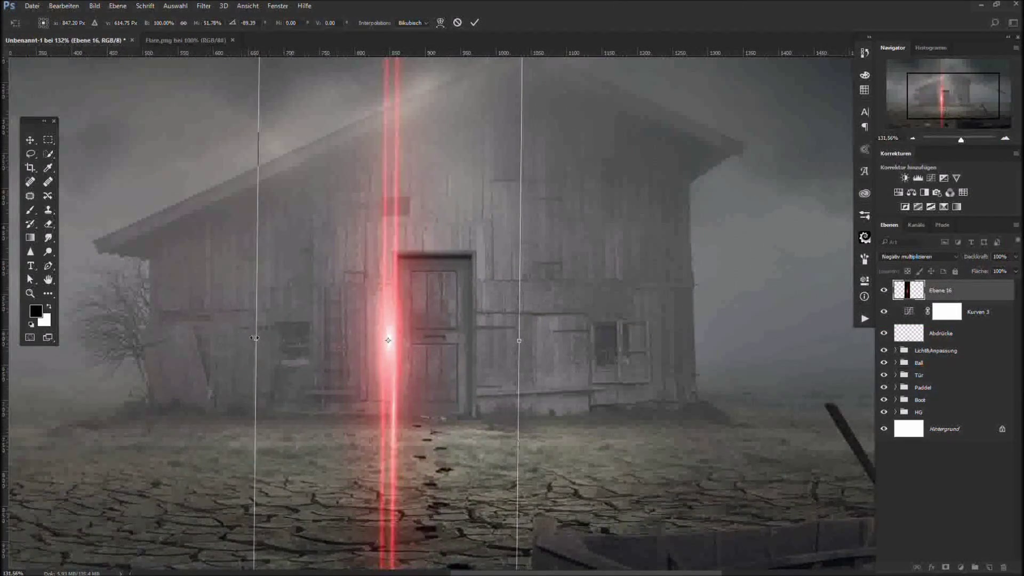
pyautogui.moveTo(256, 339); pyautogui.dragTo(308, 340)
pyautogui.moveTo(474, 362); pyautogui.dragTo(468, 340)
pyautogui.moveTo(399, 340); pyautogui.dragTo(425, 334)
pyautogui.press('Return')
# - Erase the vertical flare above and below the door so it spans only the door's height
pyautogui.press('e')
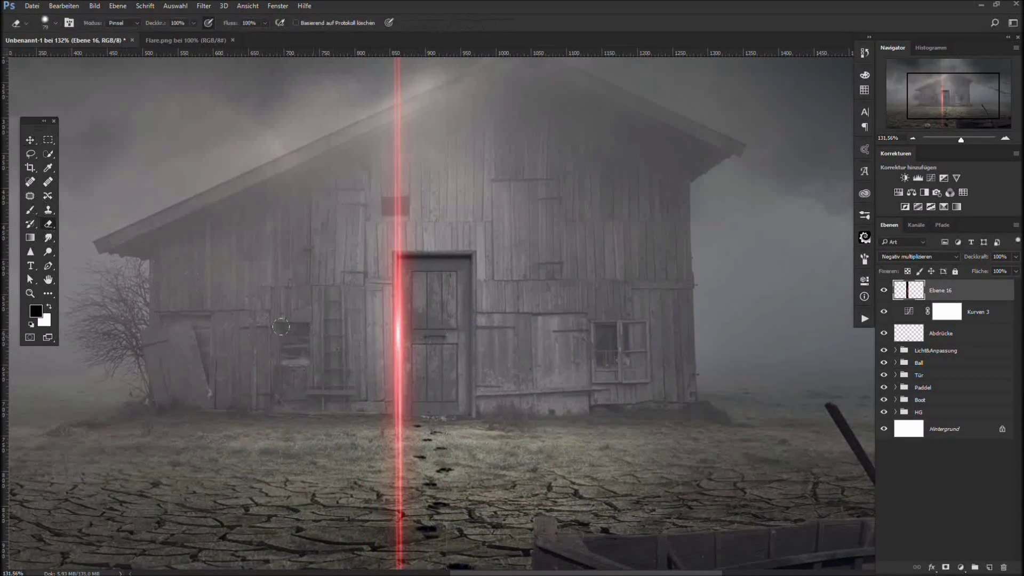
pyautogui.moveTo(398, 213)
pyautogui.mouseDown()
pyautogui.moveTo(417, 107)
pyautogui.moveTo(452, 265)
pyautogui.mouseUp()
pyautogui.moveTo(418, 226)
pyautogui.mouseDown()
pyautogui.moveTo(418, 88)
pyautogui.moveTo(421, 229)
pyautogui.mouseUp()
pyautogui.moveTo(421, 227); pyautogui.dragTo(402, 185)
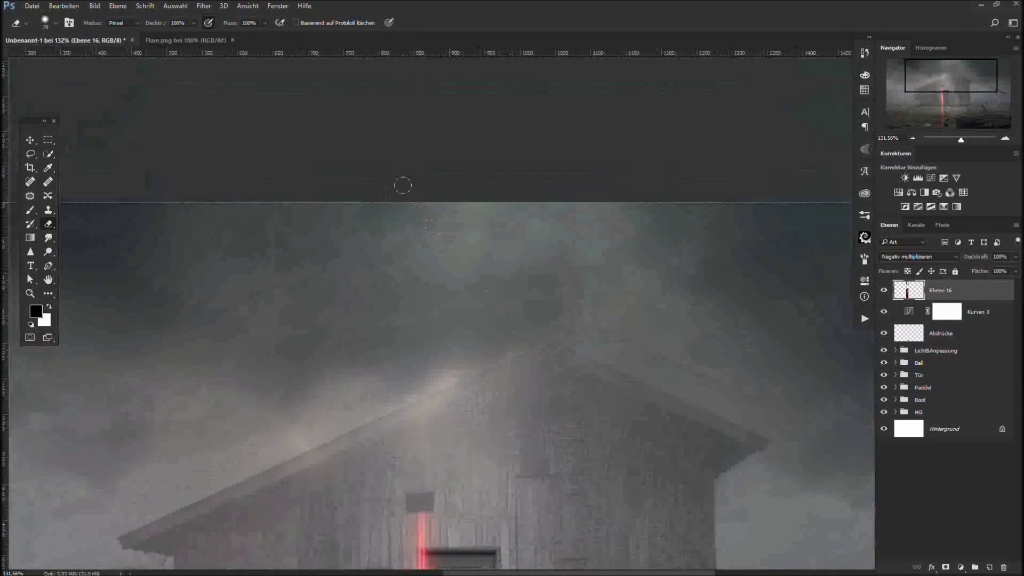
pyautogui.moveTo(413, 512); pyautogui.dragTo(407, 54)
pyautogui.moveTo(415, 320)
pyautogui.mouseDown()
pyautogui.moveTo(401, 261)
pyautogui.moveTo(415, 501)
pyautogui.mouseUp()
pyautogui.scroll(3, 397, 175)
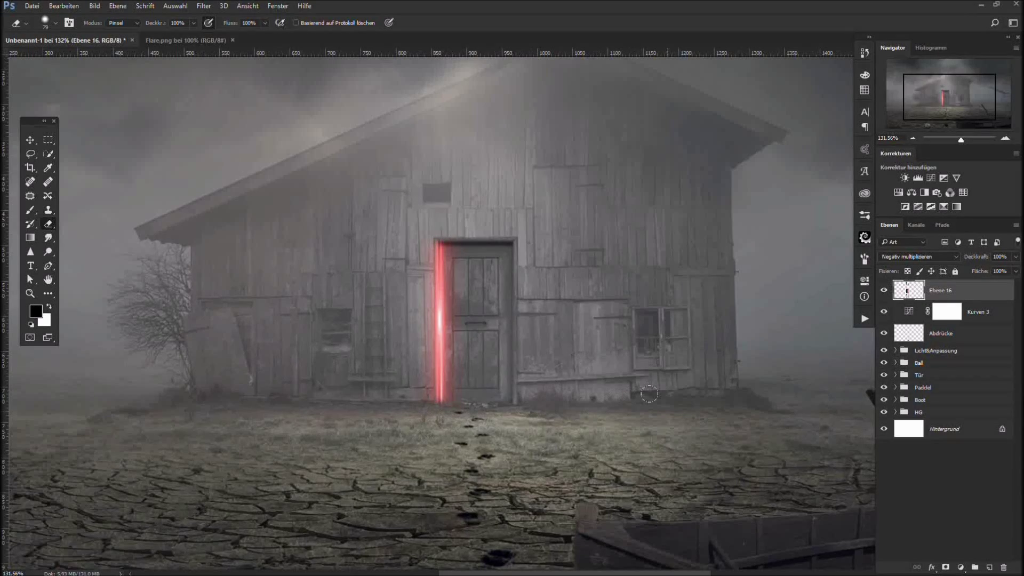
# - Duplicate the vertical flare, rotate the copy to horizontal and place it along the door's top edge
pyautogui.hotkey('ctrl', 'j')
pyautogui.hotkey('ctrl', 't')
pyautogui.moveTo(512, 341); pyautogui.dragTo(677, 187)
pyautogui.moveTo(580, 286); pyautogui.dragTo(538, 265)
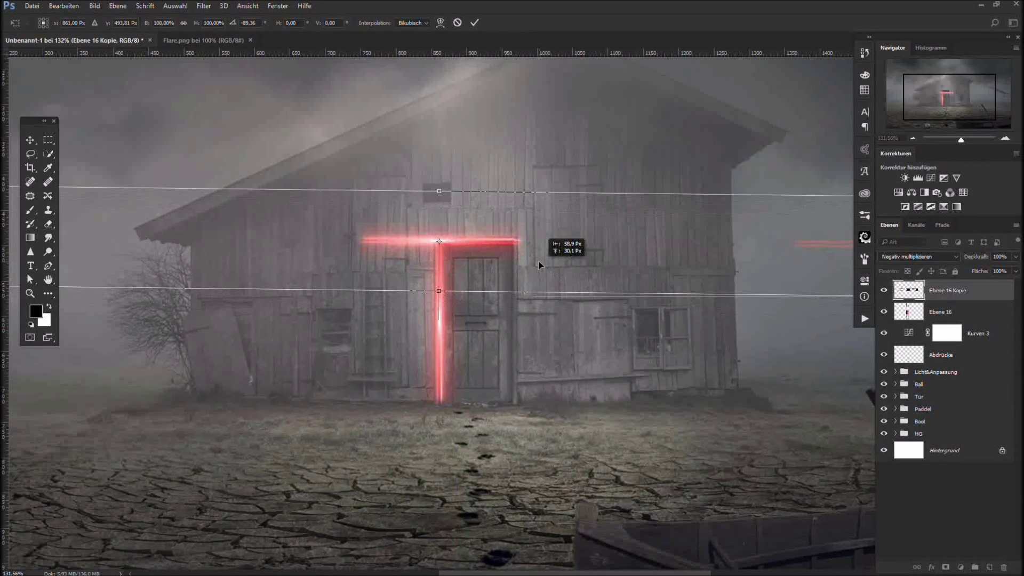
pyautogui.press('Return')
# - Erase the ends of the horizontal flare that extend beyond both sides of the door frame
pyautogui.press('e')
pyautogui.moveTo(363, 241); pyautogui.dragTo(434, 241)
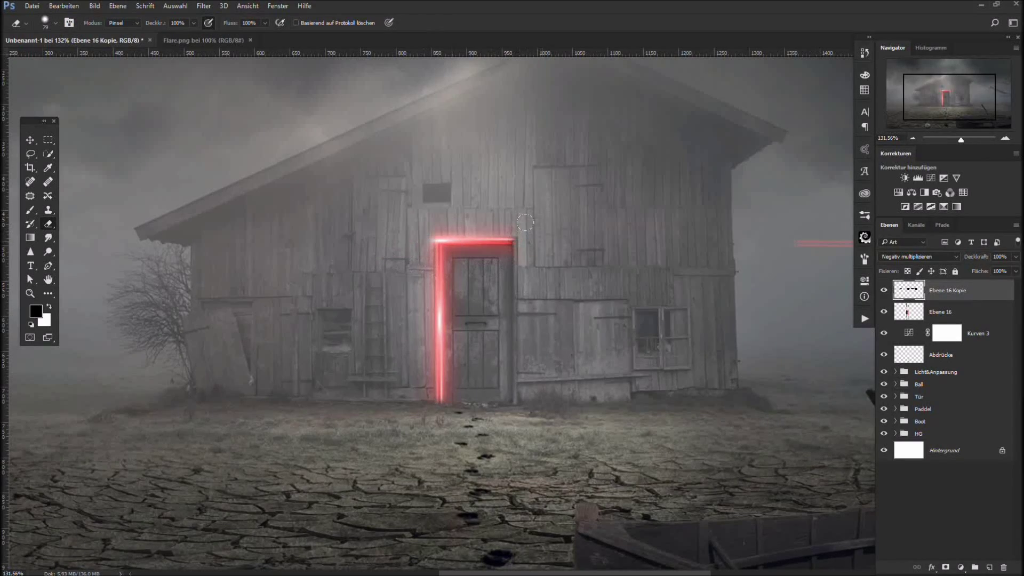
pyautogui.moveTo(697, 323); pyautogui.dragTo(426, 325)
pyautogui.moveTo(525, 244); pyautogui.dragTo(608, 244)
pyautogui.moveTo(302, 395); pyautogui.dragTo(711, 299)
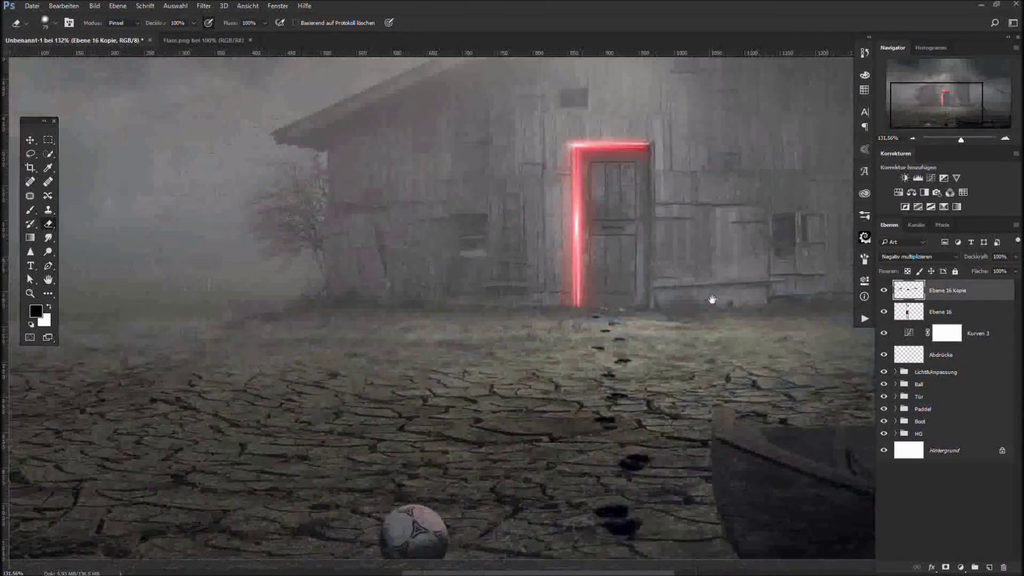
pyautogui.scroll(-5, 711, 299)
pyautogui.scroll(3, 570, 320)
pyautogui.scroll(5, 471, 317)
pyautogui.keyDown('alt'); pyautogui.rightClick(395, 270); pyautogui.keyUp('alt')
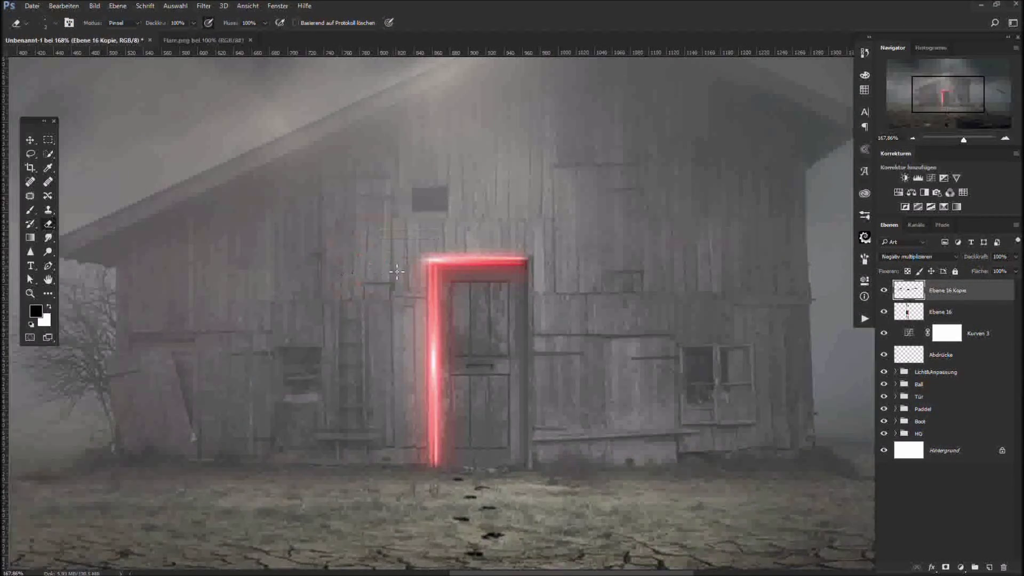
# - Duplicate the horizontal flare and move the copy down to the door's bottom edge
pyautogui.hotkey('ctrl', 'j')
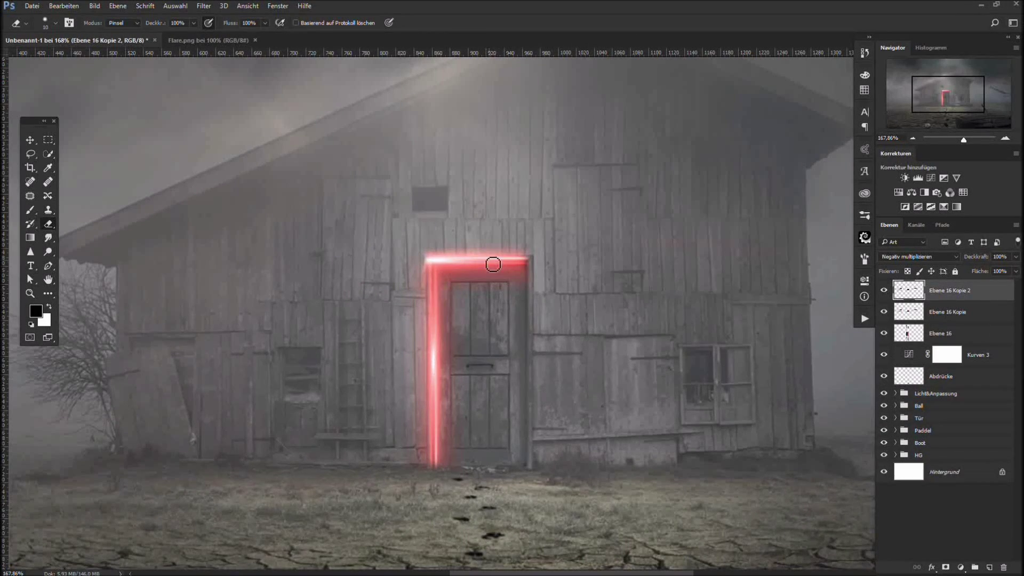
pyautogui.press('v')
pyautogui.moveTo(485, 261); pyautogui.dragTo(488, 466)
# - Clean up the flare streaks around the door with a small eraser, trimming the bottom streak to the frame's width
pyautogui.click(979, 335)
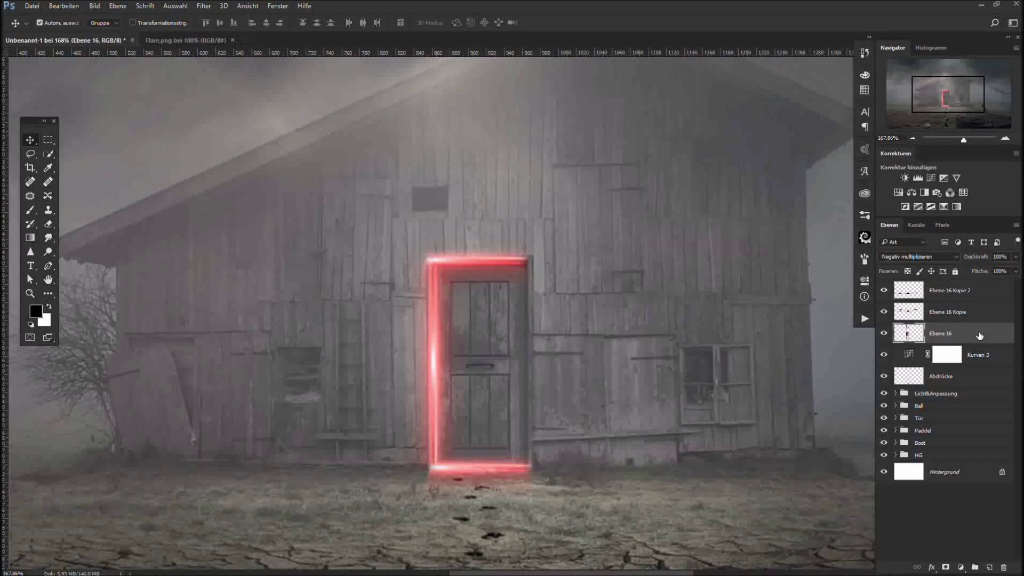
pyautogui.hotkey('ctrl', '0')
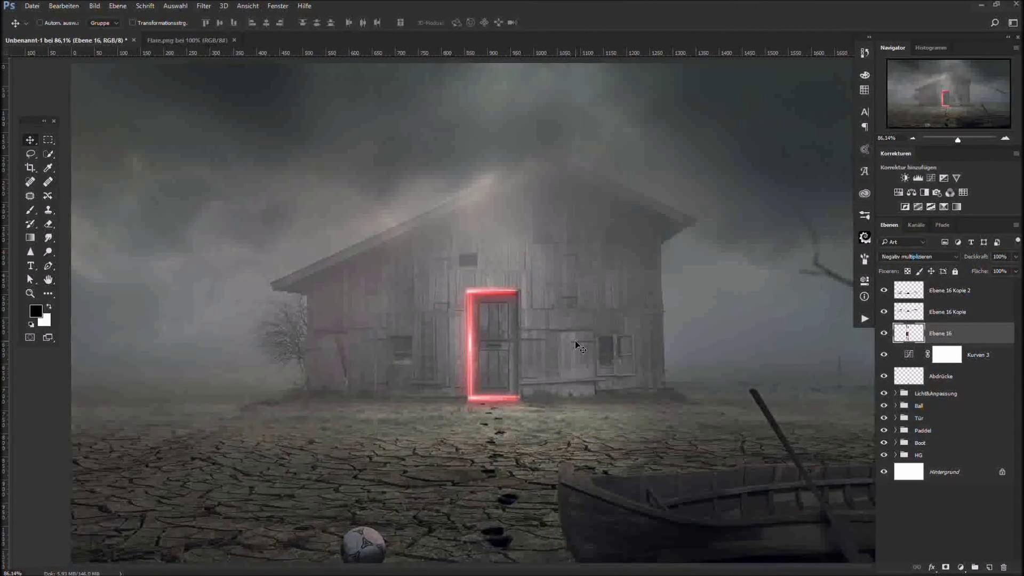
pyautogui.scroll(3, 575, 340)
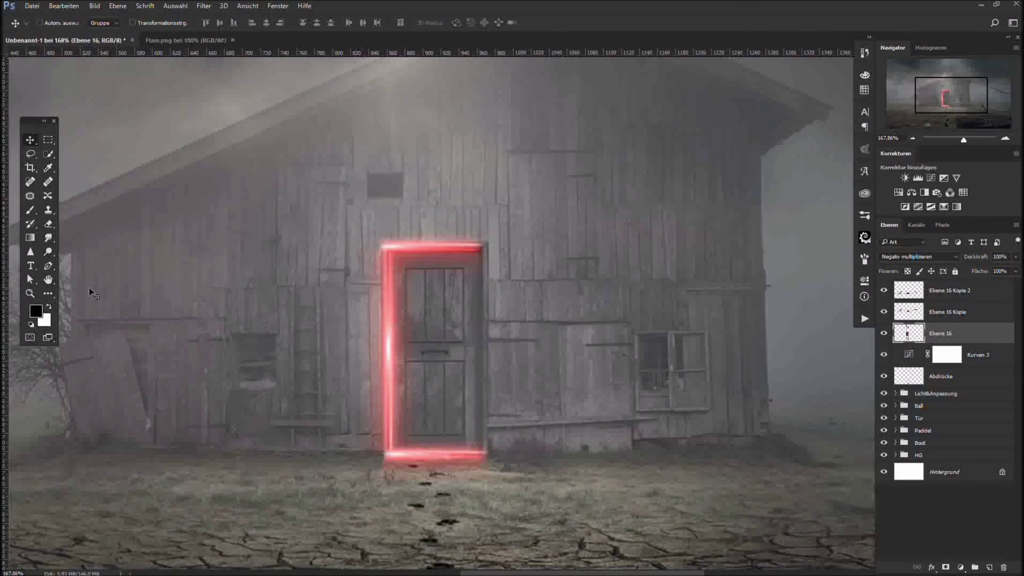
pyautogui.press('e')
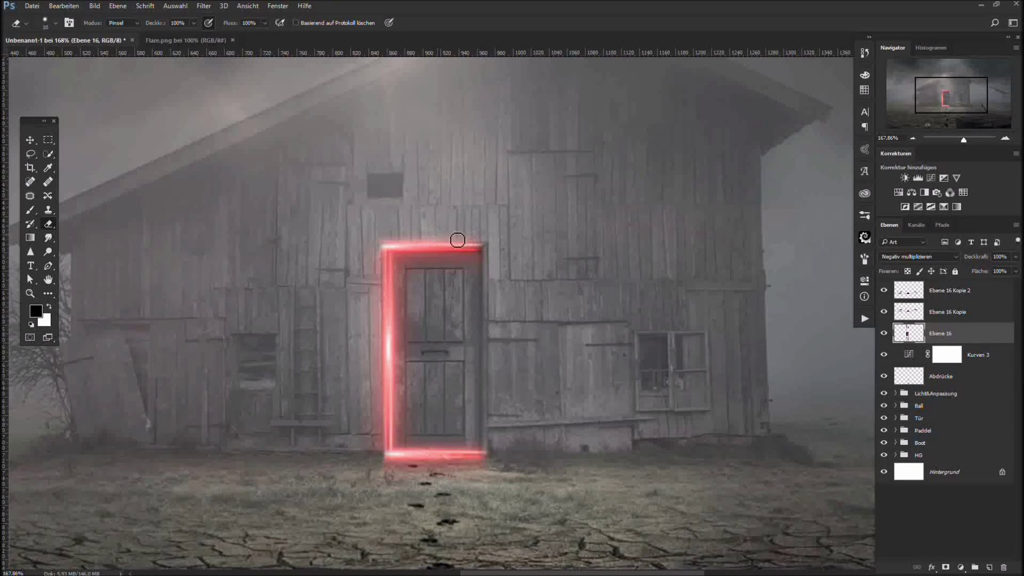
pyautogui.hotkey('alt', ']')
pyautogui.hotkey('alt', ']')
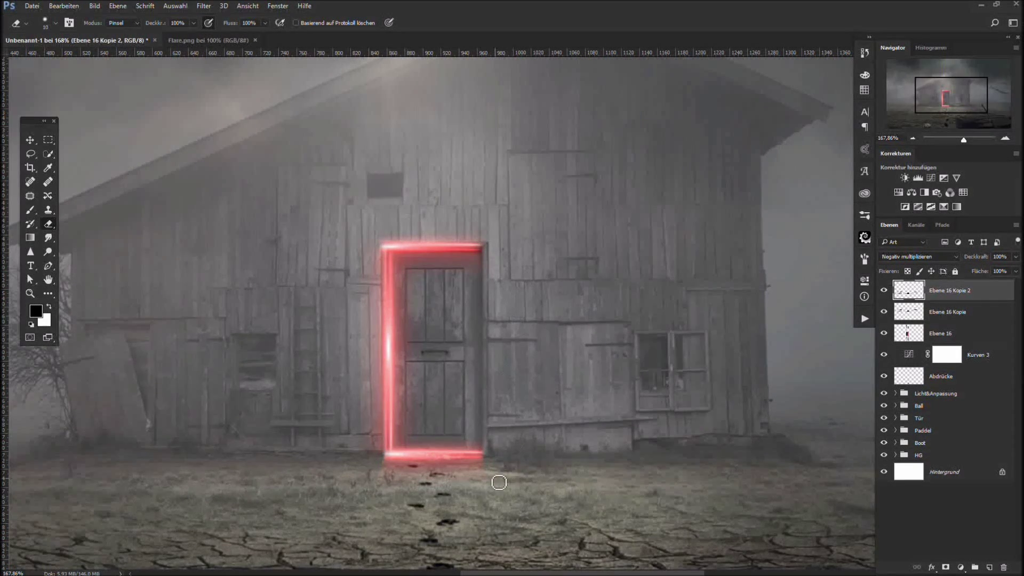
pyautogui.scroll(-6, 665, 412)
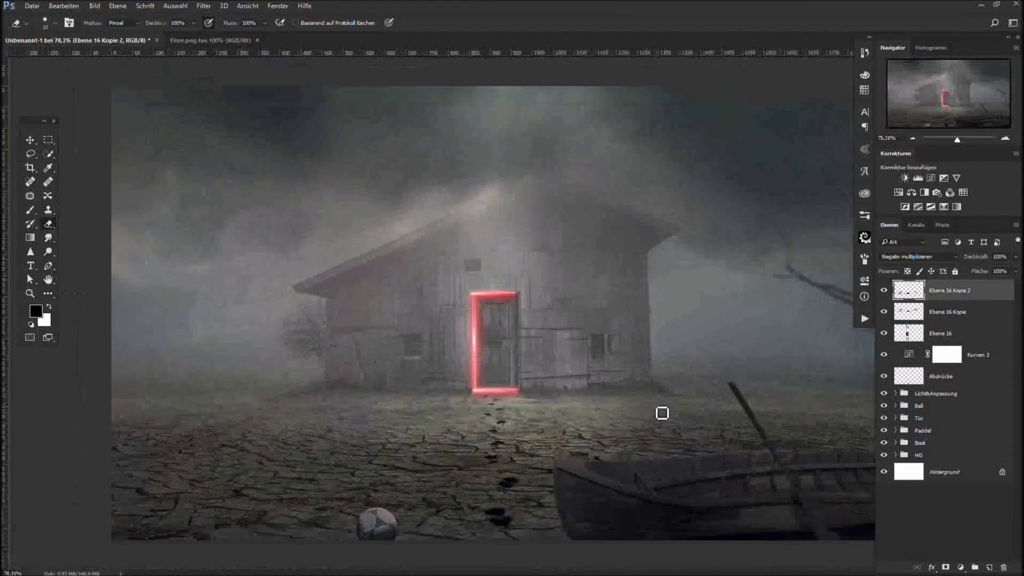
# - Merge the three flare layers into one and set its blend mode to Negativ multiplizieren
pyautogui.keyDown('shift'); pyautogui.click(968, 334); pyautogui.keyUp('shift')
pyautogui.rightClick(973, 333)
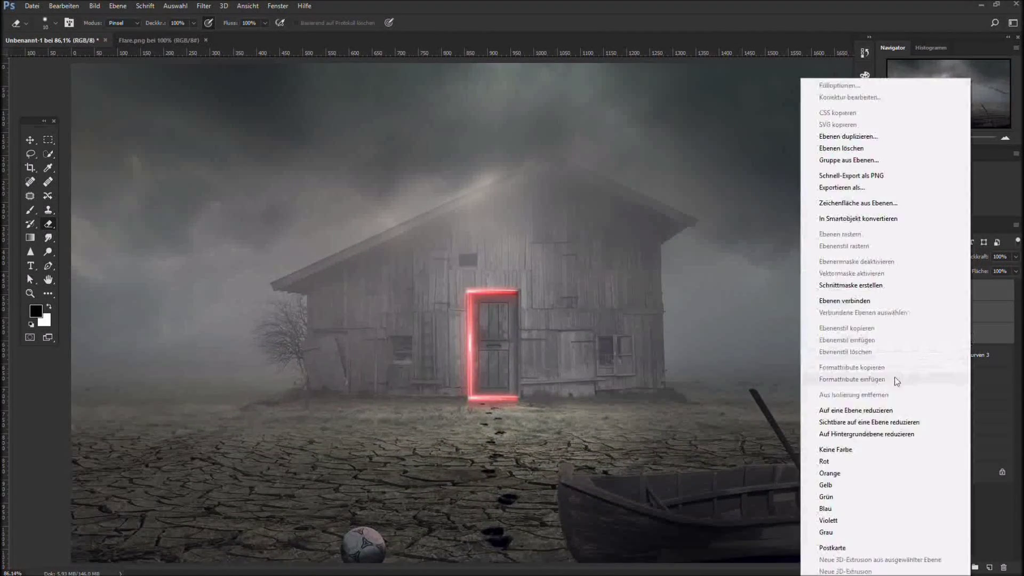
pyautogui.click(885, 408)
pyautogui.click(917, 256)
pyautogui.click(894, 292)
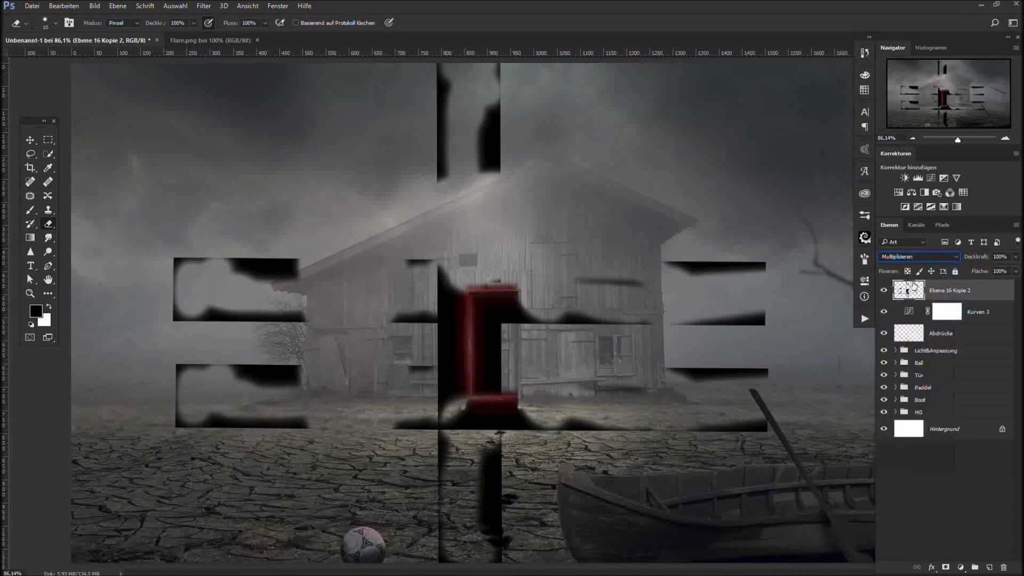
pyautogui.click(917, 257)
pyautogui.click(914, 330)
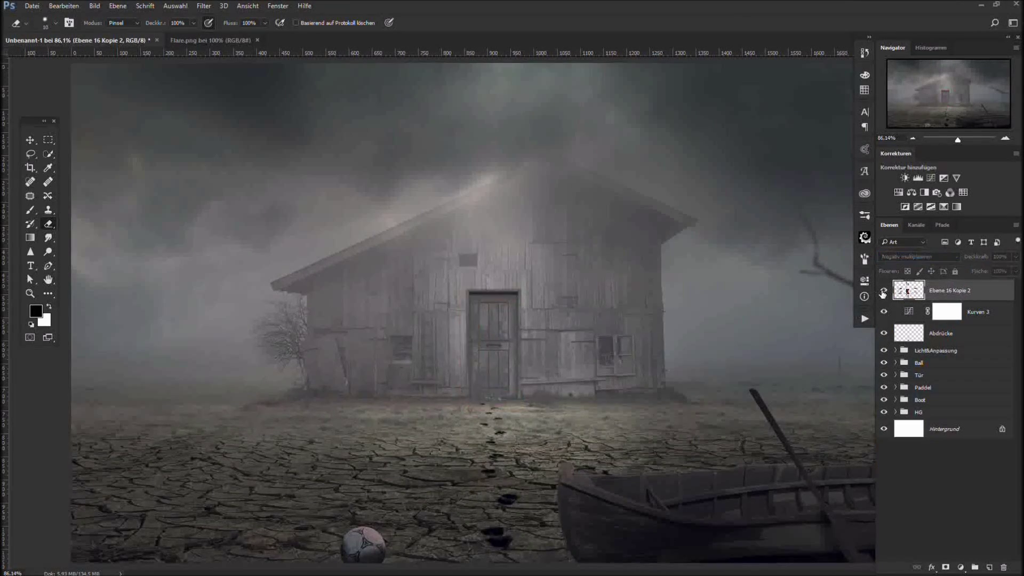
# - Duplicate the merged flare frame, flip the copy vertically and move it directly below the door as a ground reflection
pyautogui.scroll(2, 632, 348)
pyautogui.hotkey('ctrl', 'j')
pyautogui.scroll(-2, 651, 341)
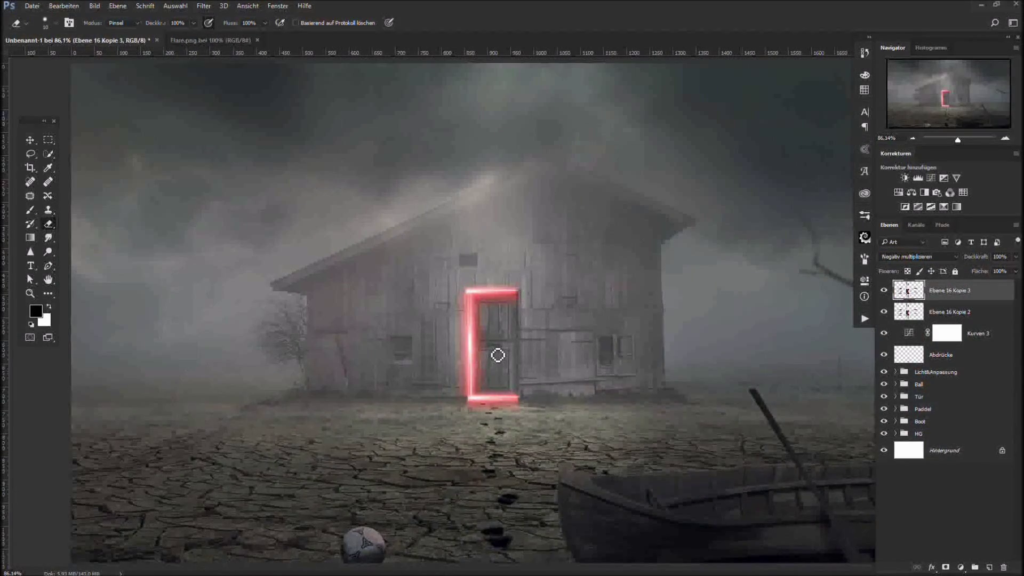
pyautogui.hotkey('ctrl', 't')
pyautogui.rightClick(538, 355)
pyautogui.click(580, 526)
pyautogui.moveTo(520, 340); pyautogui.dragTo(522, 445)
pyautogui.press('Return')
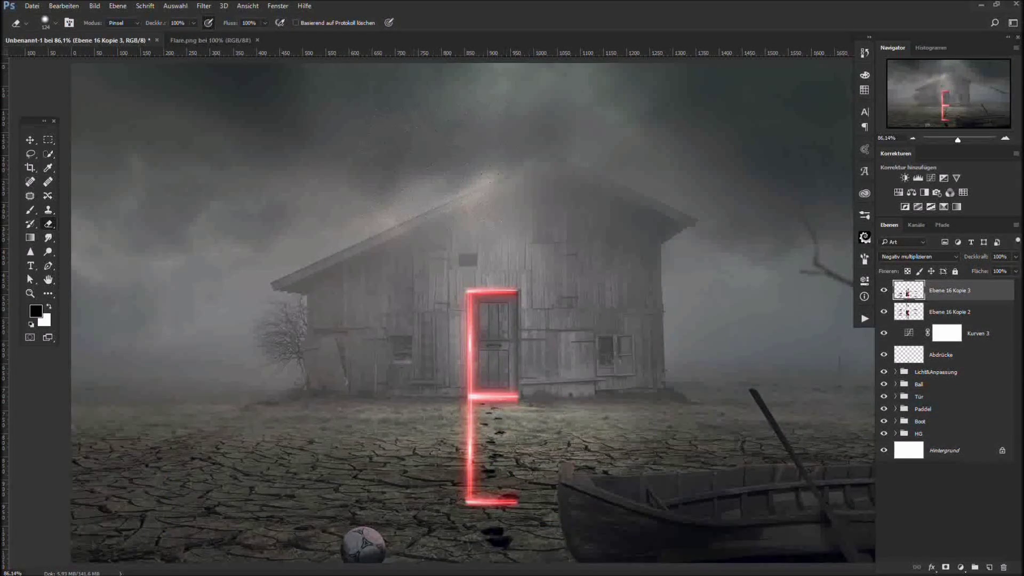
# - Skew the mirrored flare copy by about 37.9° so it slants across the ground from the door's bottom corner
pyautogui.scroll(-2, 510, 307)
pyautogui.hotkey('ctrl', 't')
pyautogui.rightClick(623, 421)
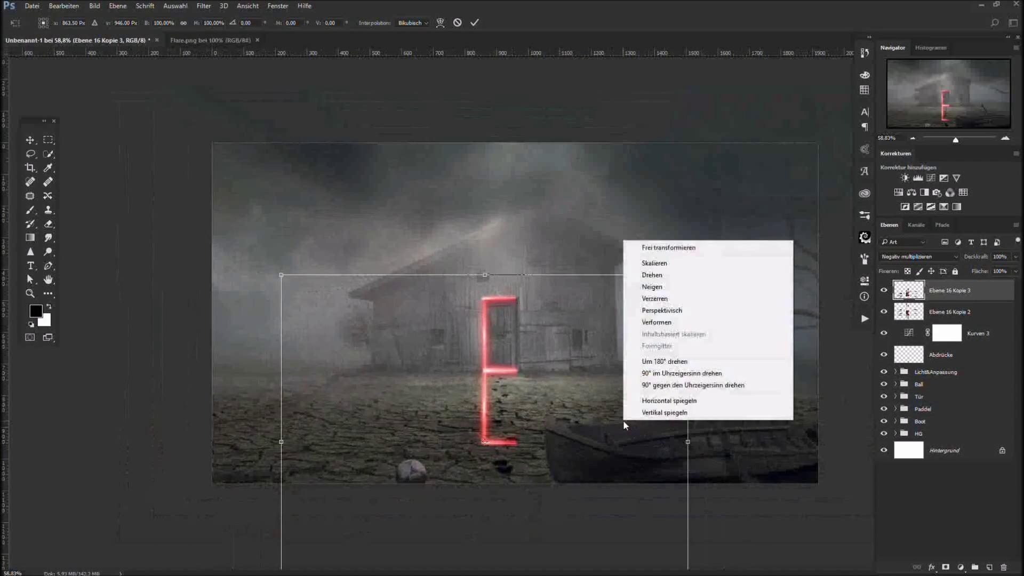
pyautogui.click(651, 286)
pyautogui.scroll(-1, 645, 400)
pyautogui.moveTo(640, 516); pyautogui.dragTo(791, 412)
pyautogui.moveTo(570, 359); pyautogui.dragTo(555, 380)
pyautogui.moveTo(558, 535); pyautogui.dragTo(577, 529)
pyautogui.moveTo(558, 360); pyautogui.dragTo(554, 357)
# - Reduce the height of the slanted flare reflection with Free Transform and realign it with the door's bottom corner
pyautogui.rightClick(545, 374)
pyautogui.click(575, 383)
pyautogui.moveTo(572, 533); pyautogui.dragTo(554, 487)
pyautogui.moveTo(549, 373); pyautogui.dragTo(552, 380)
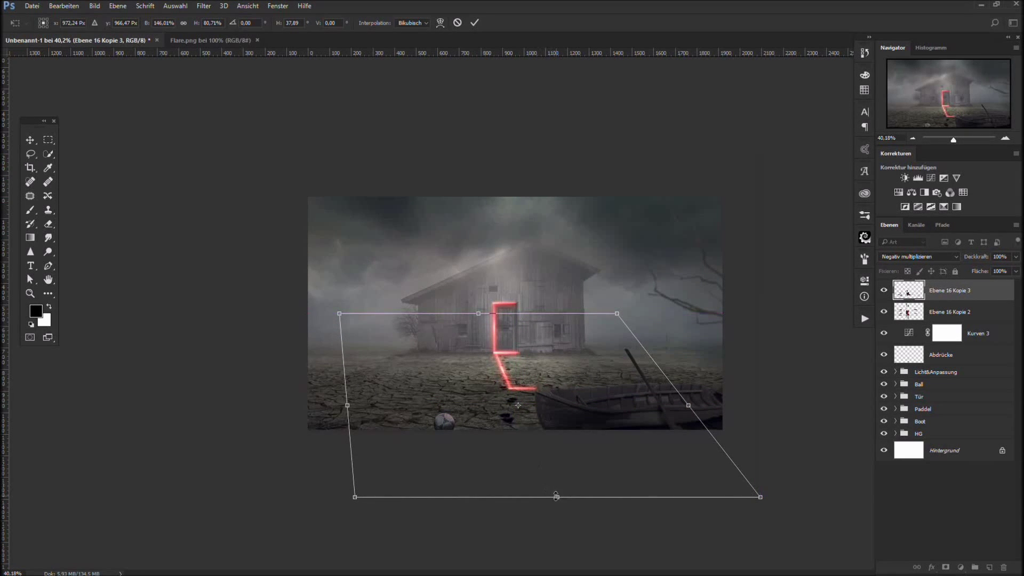
pyautogui.moveTo(556, 497); pyautogui.dragTo(556, 487)
pyautogui.moveTo(552, 380); pyautogui.dragTo(549, 382)
pyautogui.hotkey('ctrl', '0')
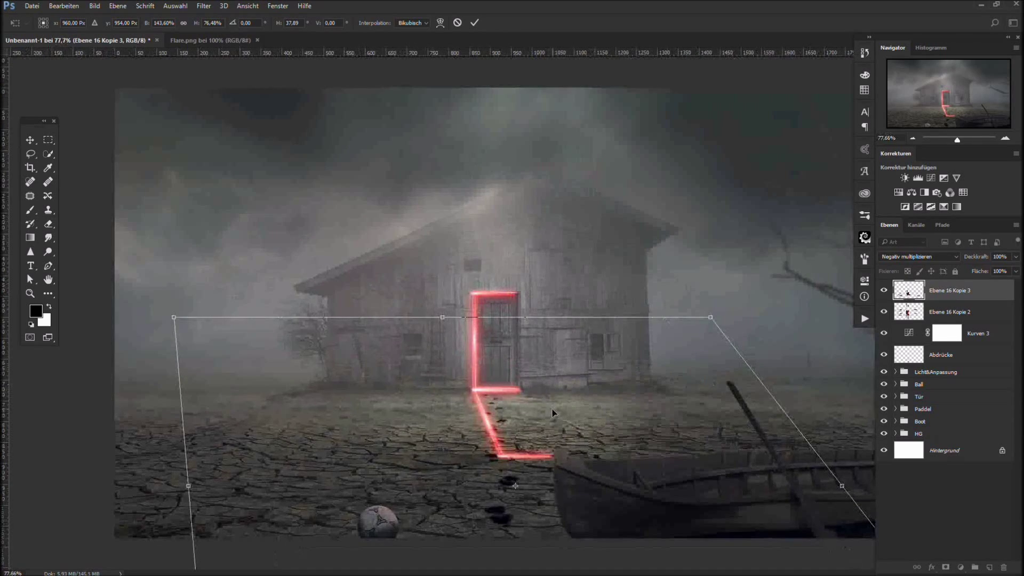
pyautogui.press('Return')
# - Squash the flare reflection further to 70.25% height and align its upper end with the door's bottom edge
pyautogui.press('e')
pyautogui.hotkey('ctrl', 't')
pyautogui.scroll(-5, 515, 312)
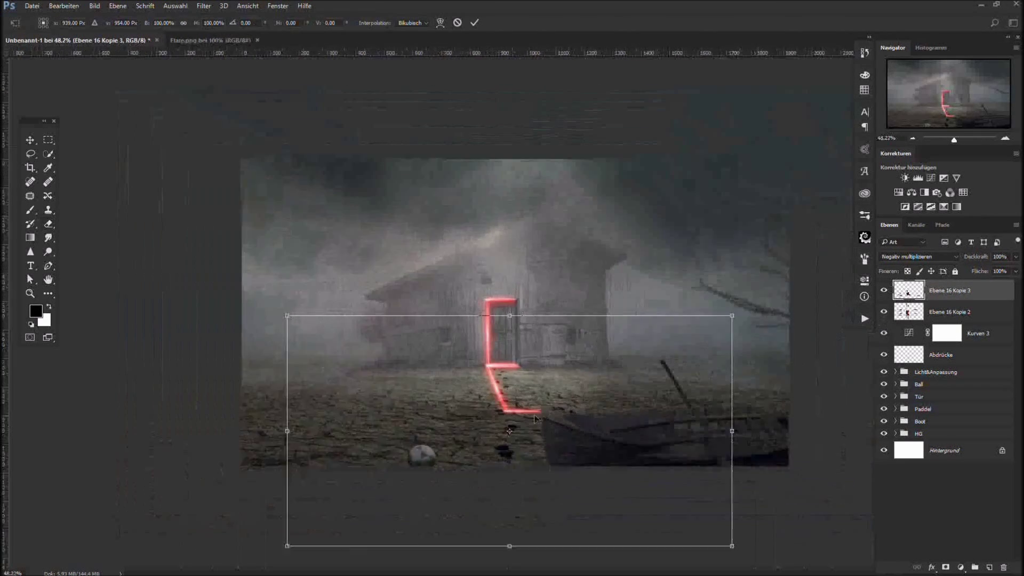
pyautogui.moveTo(509, 525); pyautogui.dragTo(486, 462)
pyautogui.moveTo(555, 372); pyautogui.dragTo(535, 416)
pyautogui.scroll(8, 555, 392)
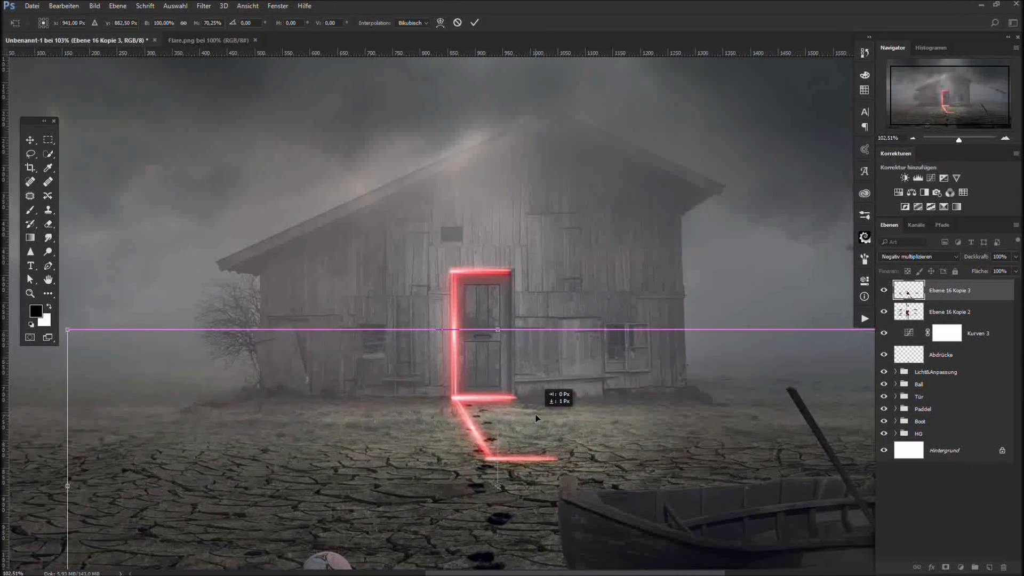
pyautogui.press('Return')
# - Erase the end of the flare reflection that extends past the door's bottom right corner
pyautogui.press('e')
pyautogui.moveTo(603, 416); pyautogui.dragTo(545, 413)
pyautogui.moveTo(545, 414); pyautogui.dragTo(539, 414)
pyautogui.moveTo(524, 399); pyautogui.dragTo(520, 410)
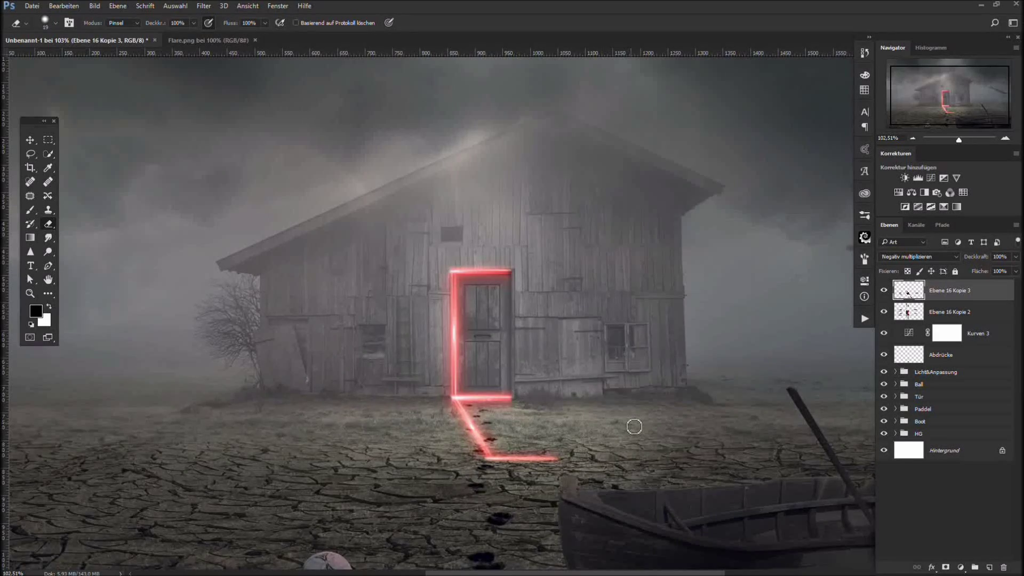
pyautogui.scroll(-2, 634, 427)
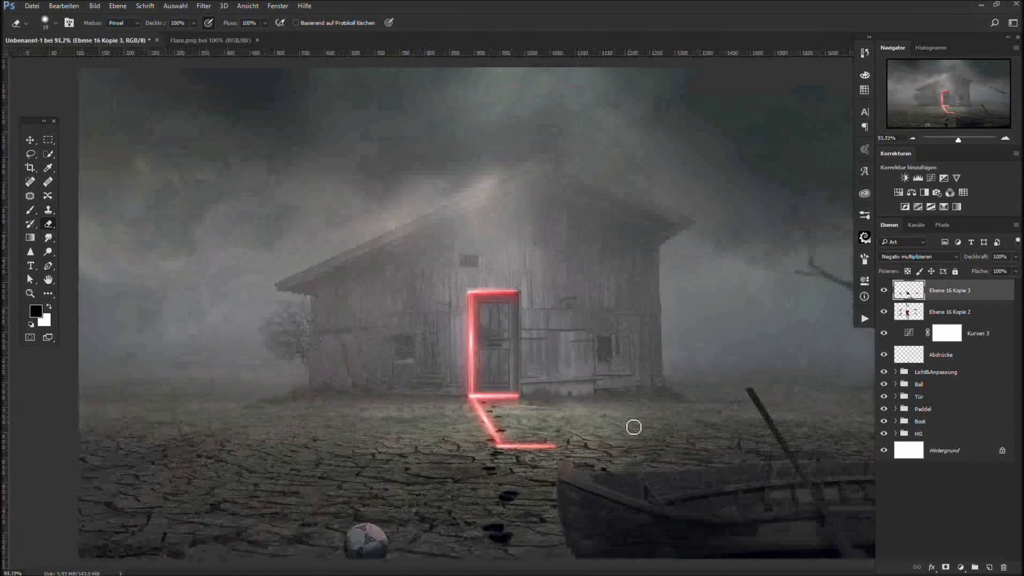
# - Flatten the flare reflection on the ground with Free Transform and realign its upper end with the door's bottom corner
pyautogui.hotkey('ctrl', 't')
pyautogui.scroll(-1, 501, 409)
pyautogui.moveTo(510, 493); pyautogui.dragTo(510, 444)
pyautogui.moveTo(541, 400); pyautogui.dragTo(543, 410)
pyautogui.press('Return')
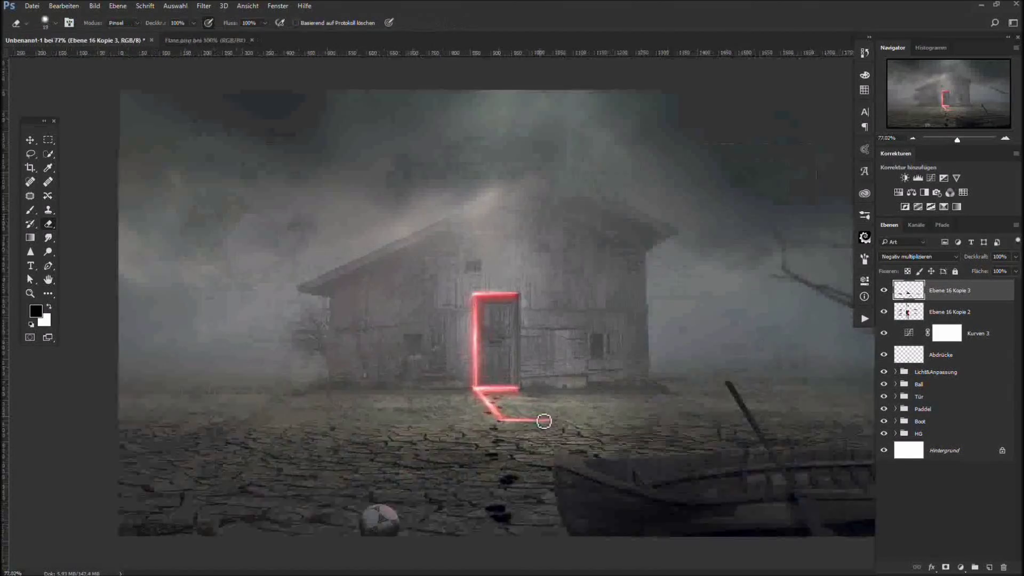
pyautogui.press('e')
pyautogui.scroll(3, 548, 418)
pyautogui.hotkey('ctrl', 't')
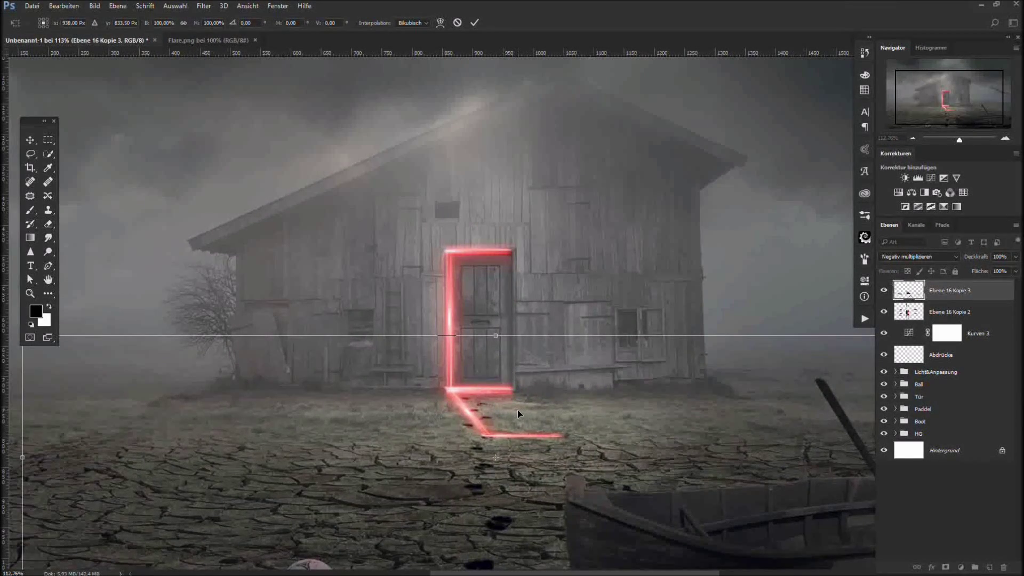
pyautogui.press('Return')
# - Soften the ground flare reflection with a Gaussian blur and lower its layer opacity to 60%
pyautogui.scroll(-4, 517, 411)
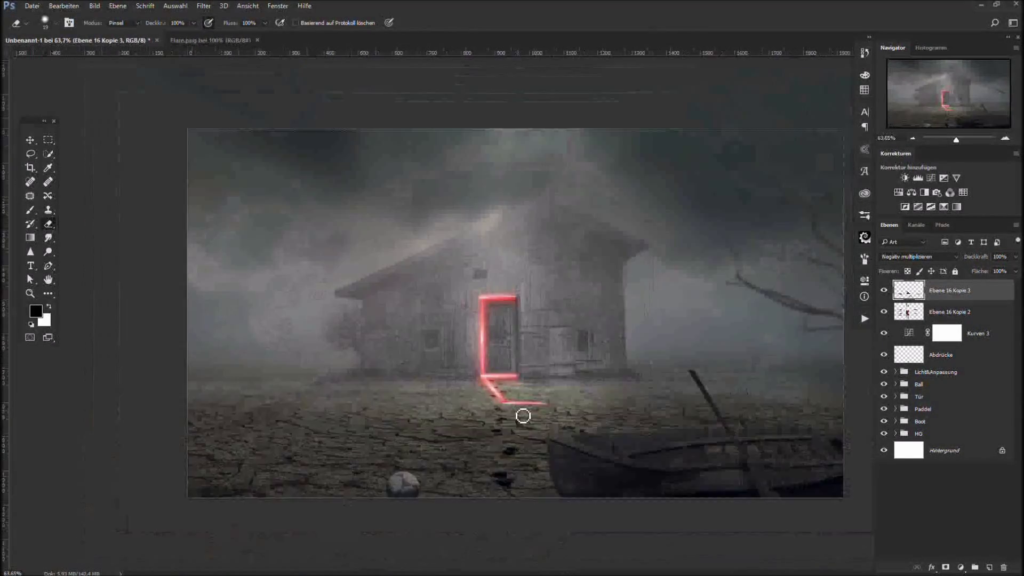
pyautogui.click(204, 6)
pyautogui.moveTo(224, 231)
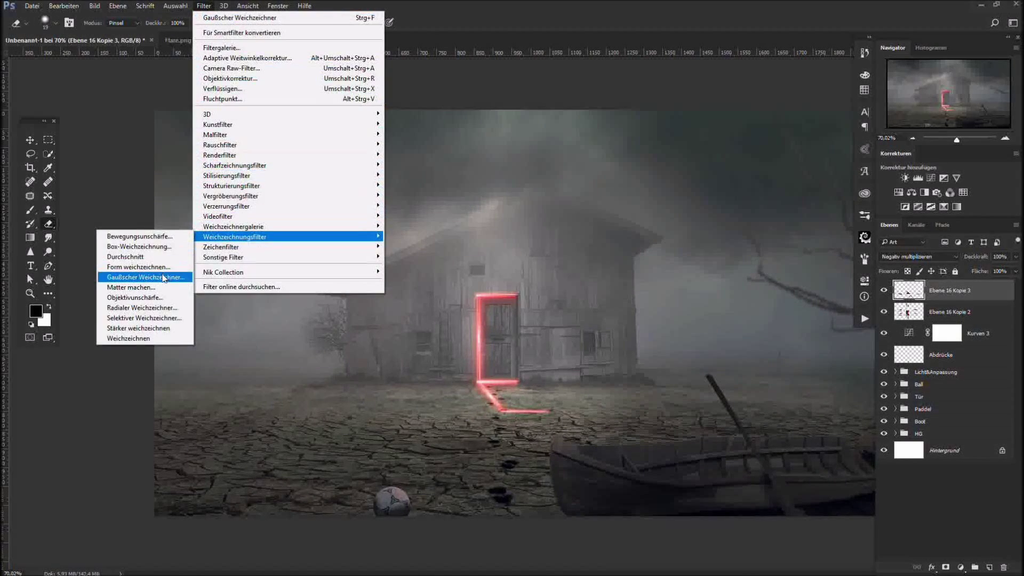
pyautogui.click(144, 249)
pyautogui.moveTo(435, 282); pyautogui.dragTo(498, 279)
pyautogui.click(574, 148)
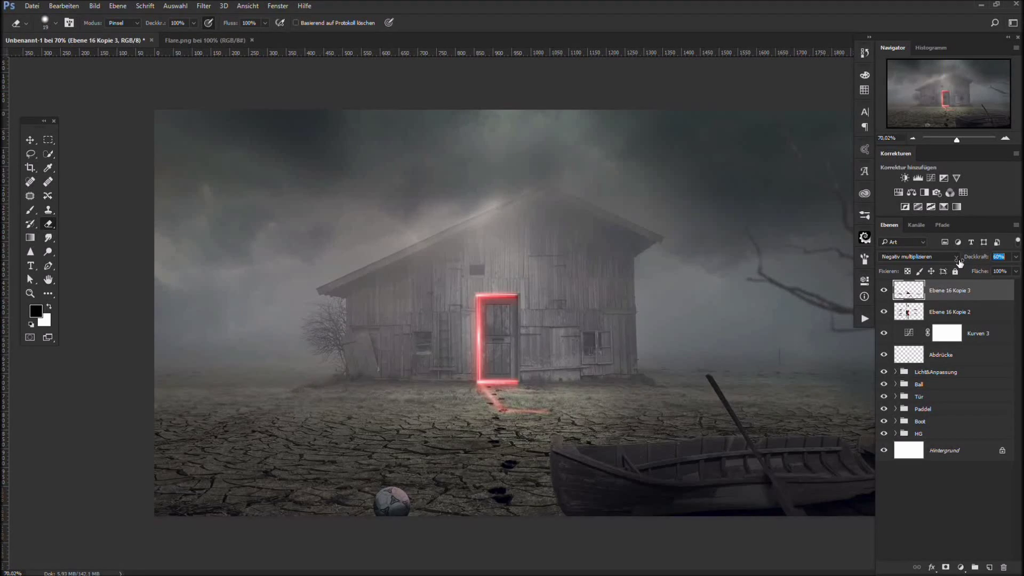
# - Fade the blurred ground reflection with a soft eraser at 49% opacity and 60% flow
pyautogui.scroll(-1, 587, 400)
pyautogui.scroll(4, 587, 397)
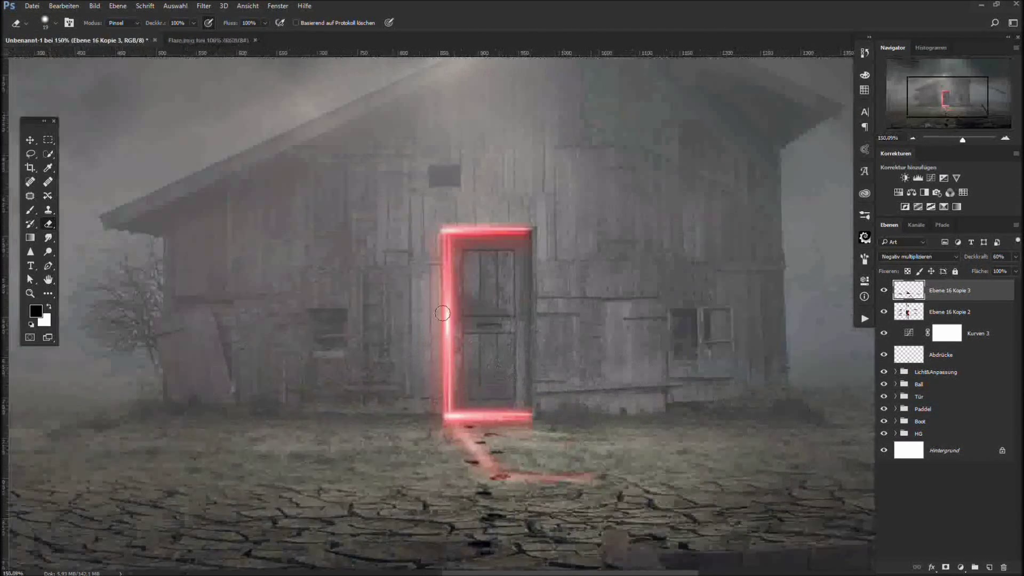
pyautogui.keyDown('alt'); pyautogui.moveTo(414, 523); pyautogui.dragTo(441, 524); pyautogui.keyUp('alt')
pyautogui.scroll(-3, 474, 470)
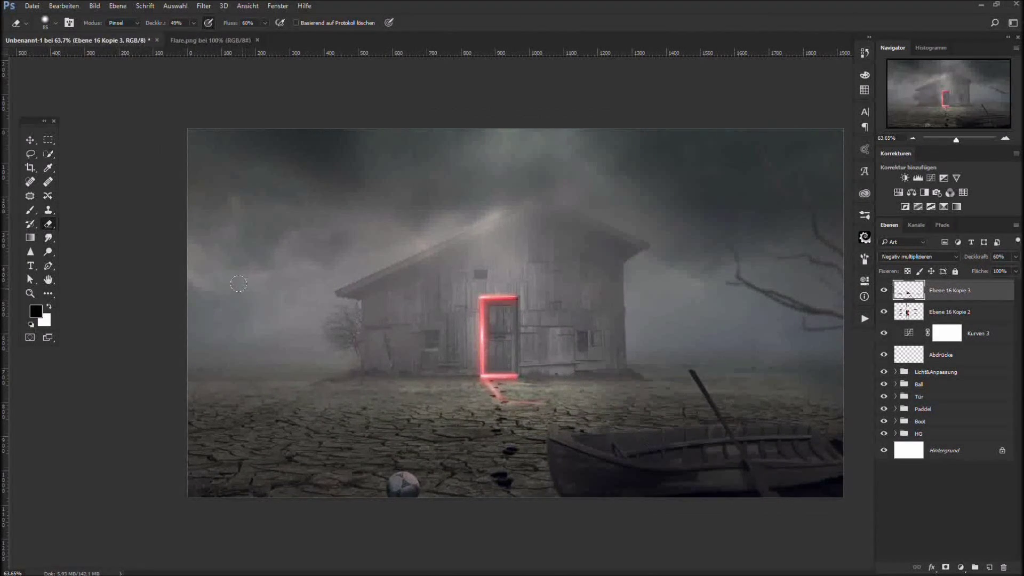
# - Open the cut-out boy image kid-869188.psd and bring the boy into the barn composite as a new layer
pyautogui.click(32, 6)
pyautogui.click(53, 29)
pyautogui.click(250, 155)
pyautogui.click(421, 270)
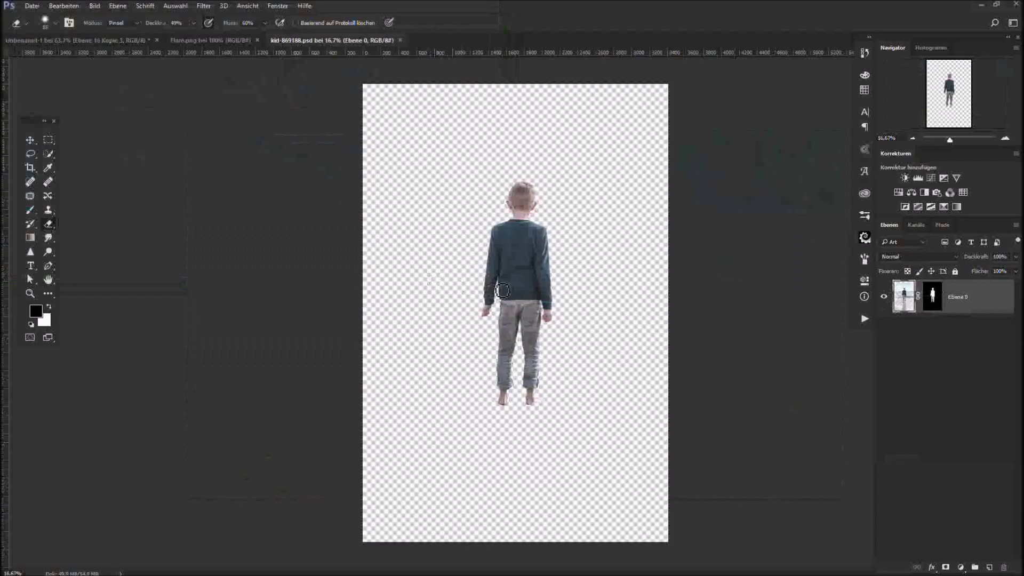
pyautogui.press('v')
pyautogui.moveTo(528, 281); pyautogui.dragTo(483, 352)
# - Scale the boy down to about 15.6% with Free Transform and move him in front of the barn
pyautogui.hotkey('ctrl', 't')
pyautogui.scroll(-6, 507, 358)
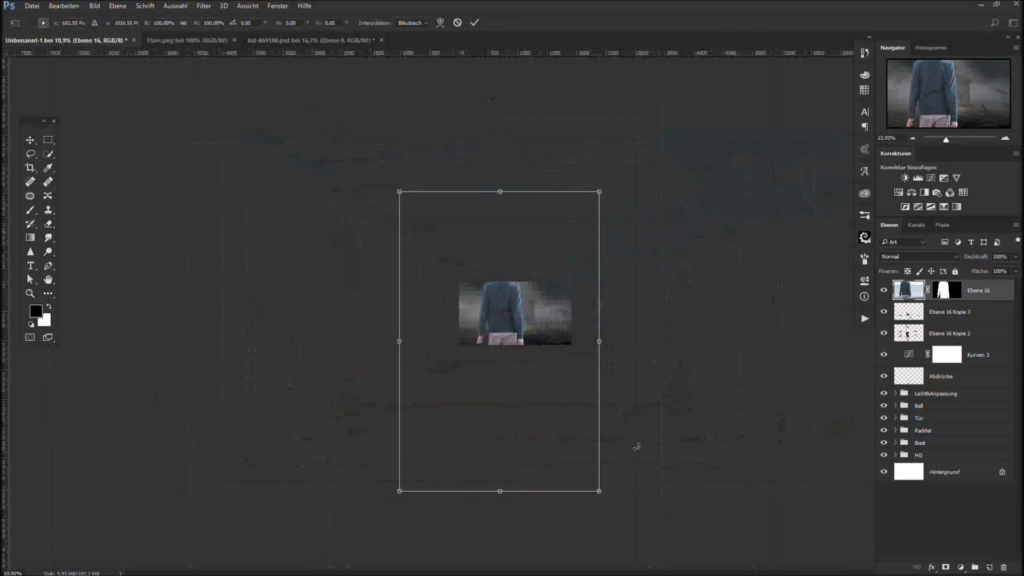
pyautogui.moveTo(599, 491); pyautogui.dragTo(521, 370)
pyautogui.moveTo(501, 332); pyautogui.dragTo(513, 306)
pyautogui.scroll(6, 515, 313)
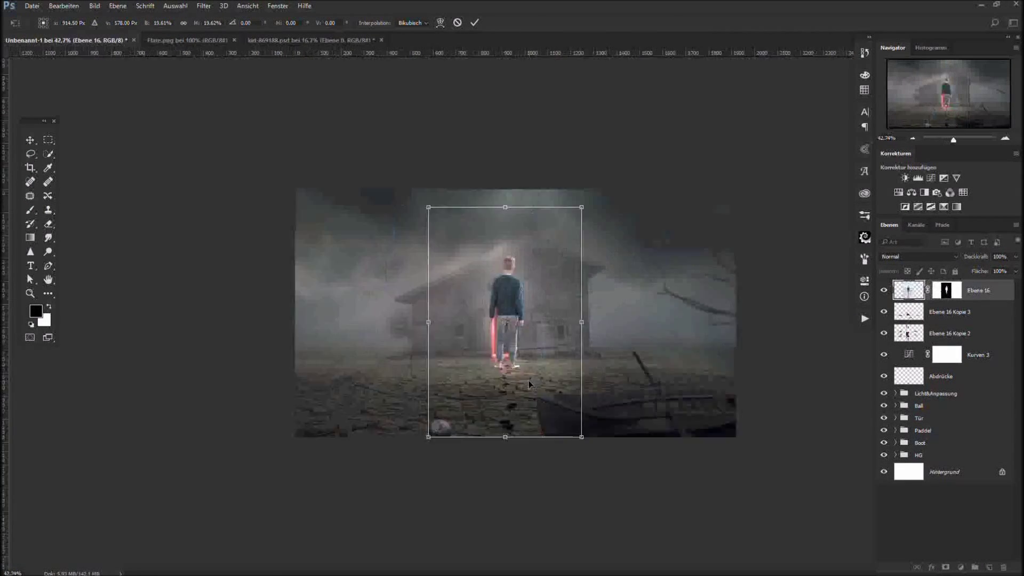
# - Shrink the boy further to about 6.42% and stand him directly in front of the glowing door
pyautogui.moveTo(620, 510); pyautogui.dragTo(548, 402)
pyautogui.moveTo(524, 323); pyautogui.dragTo(524, 358)
pyautogui.scroll(2, 525, 361)
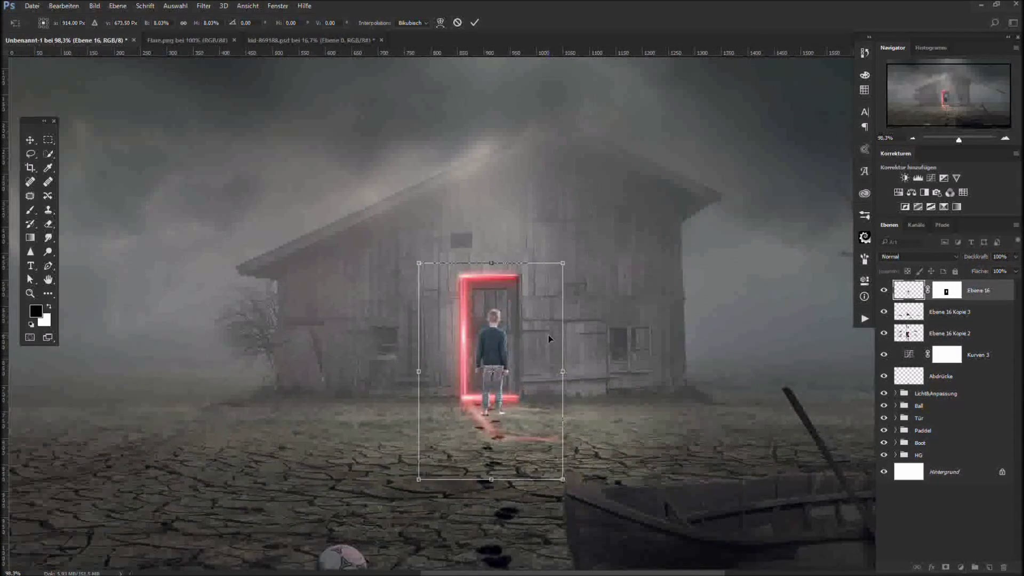
pyautogui.moveTo(564, 262); pyautogui.dragTo(548, 285)
pyautogui.moveTo(524, 351)
pyautogui.mouseDown()
pyautogui.moveTo(516, 358)
pyautogui.moveTo(525, 357)
pyautogui.mouseUp()
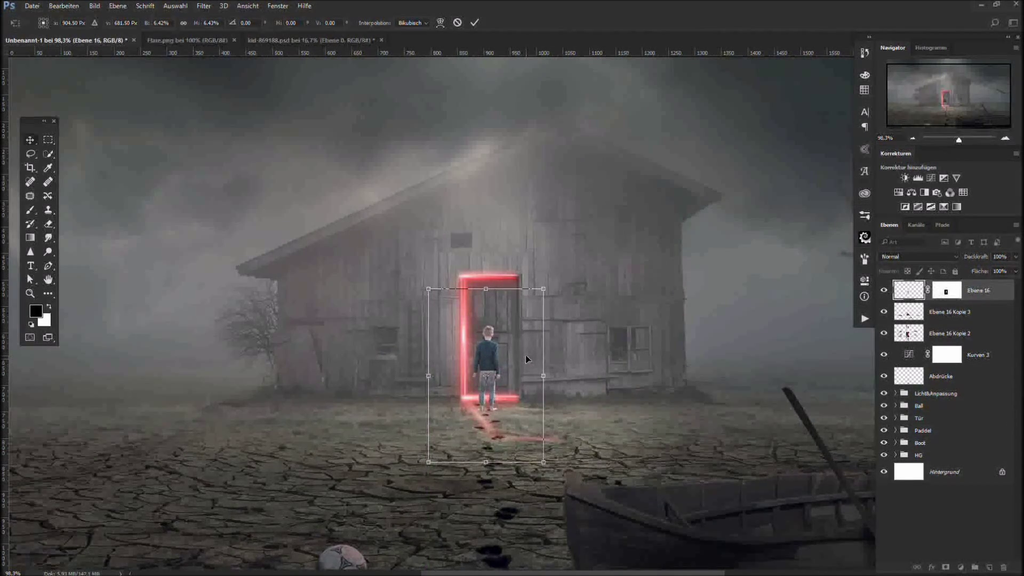
pyautogui.press('Return')
# - Add a Curves adjustment clipped to the boy, with the black point output at 40 and white point output at 153
pyautogui.click(960, 567)
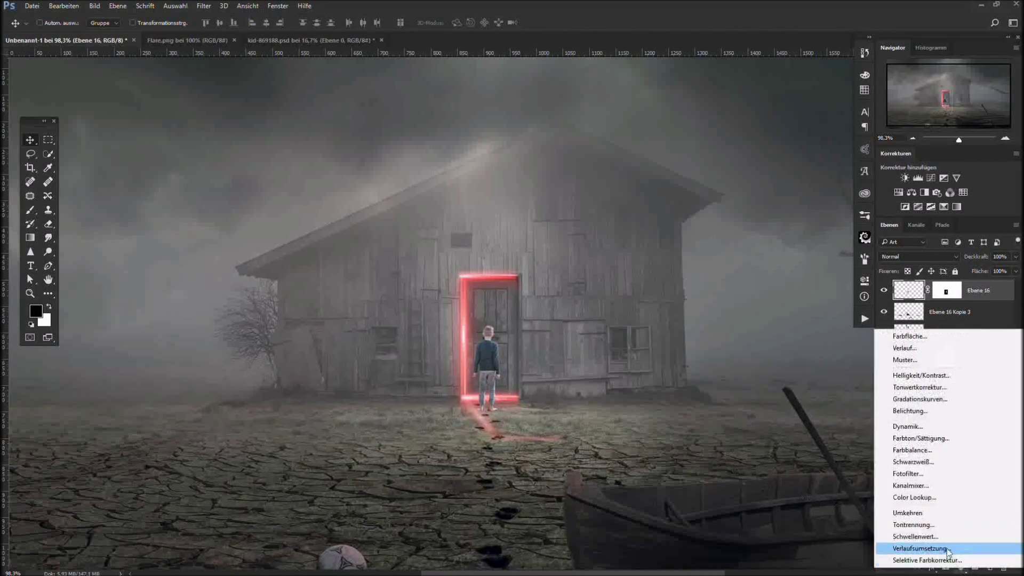
pyautogui.click(921, 411)
pyautogui.moveTo(740, 433); pyautogui.dragTo(736, 418)
pyautogui.hotkey('ctrl', 'alt', 'g')
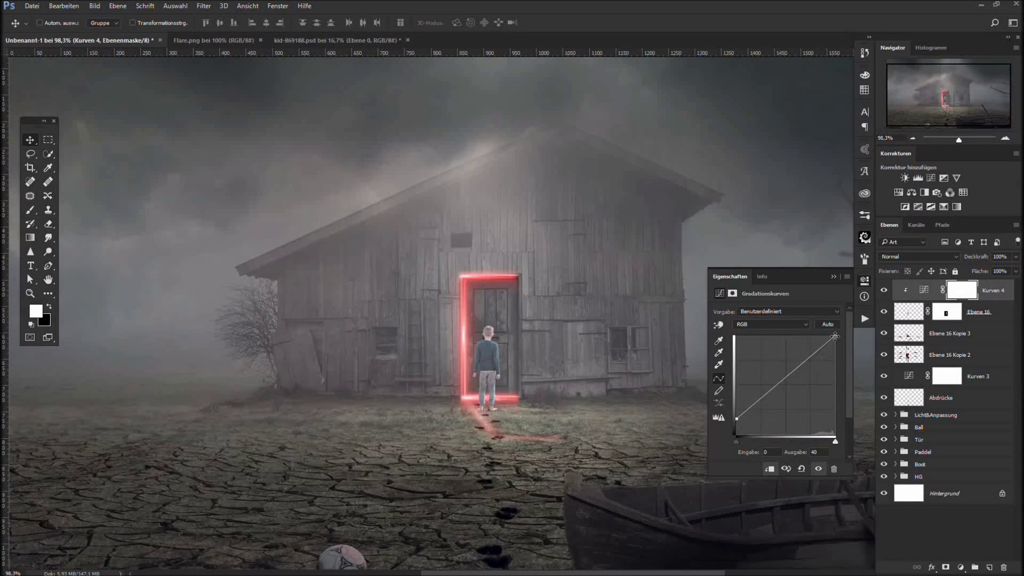
pyautogui.moveTo(835, 337); pyautogui.dragTo(835, 376)
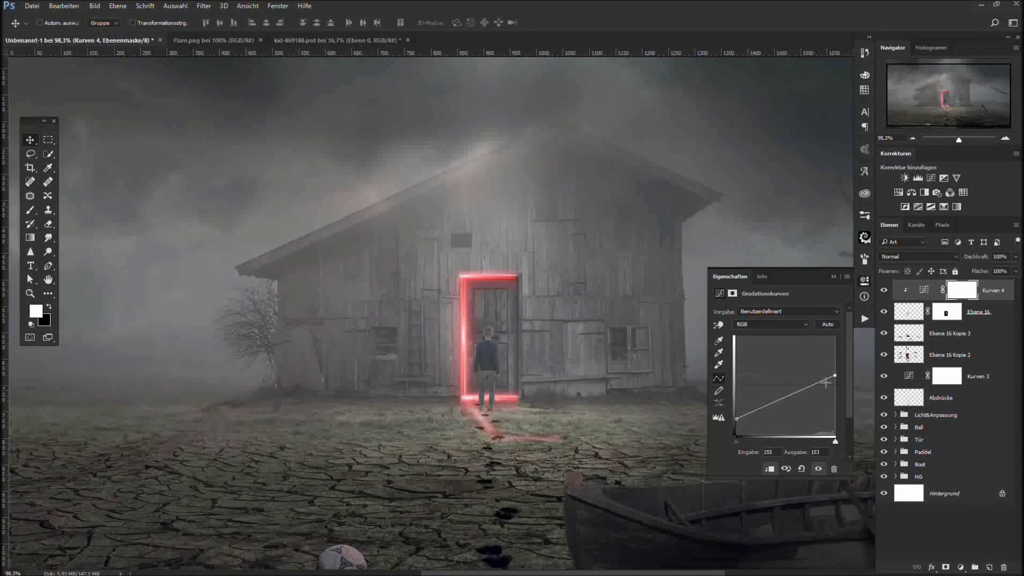
pyautogui.click(832, 276)
# - Create a clipped layer between the boy and his Curves adjustment and set the foreground colour to #ff6262
pyautogui.hotkey('alt', '[')
pyautogui.hotkey('ctrl', 'shift', 'alt', 'n')
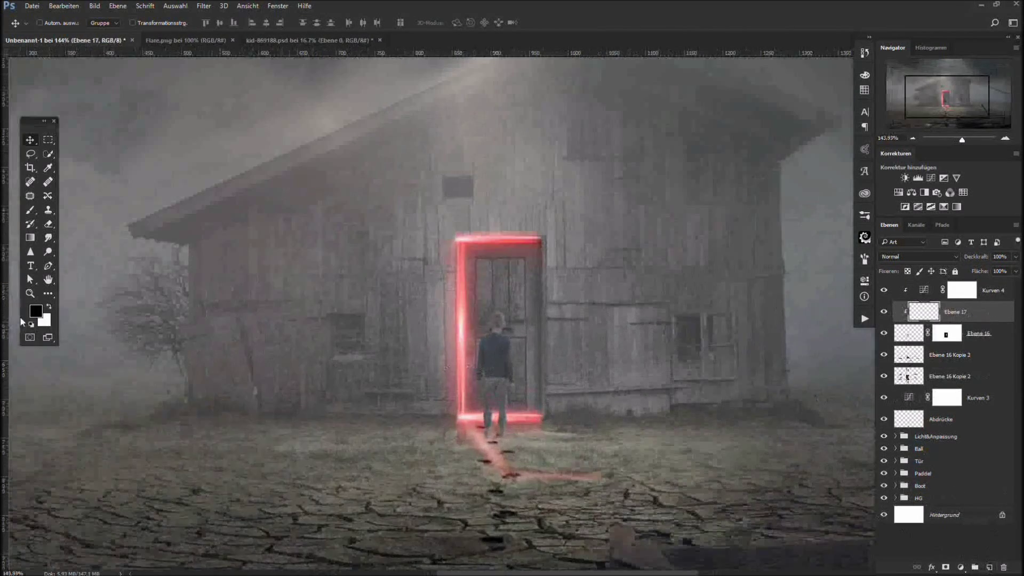
pyautogui.press('b')
pyautogui.click(34, 314)
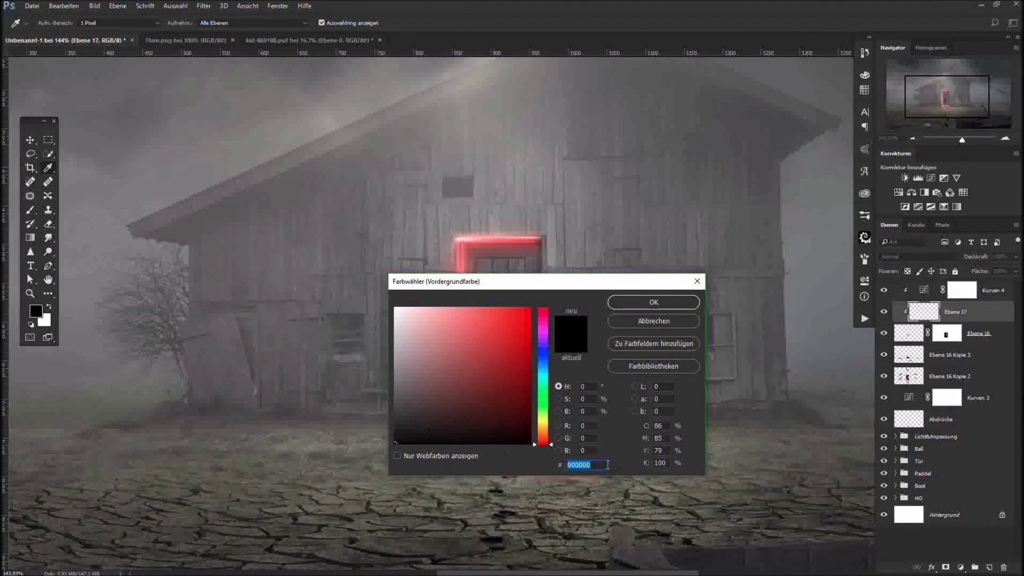
pyautogui.write('ff6')
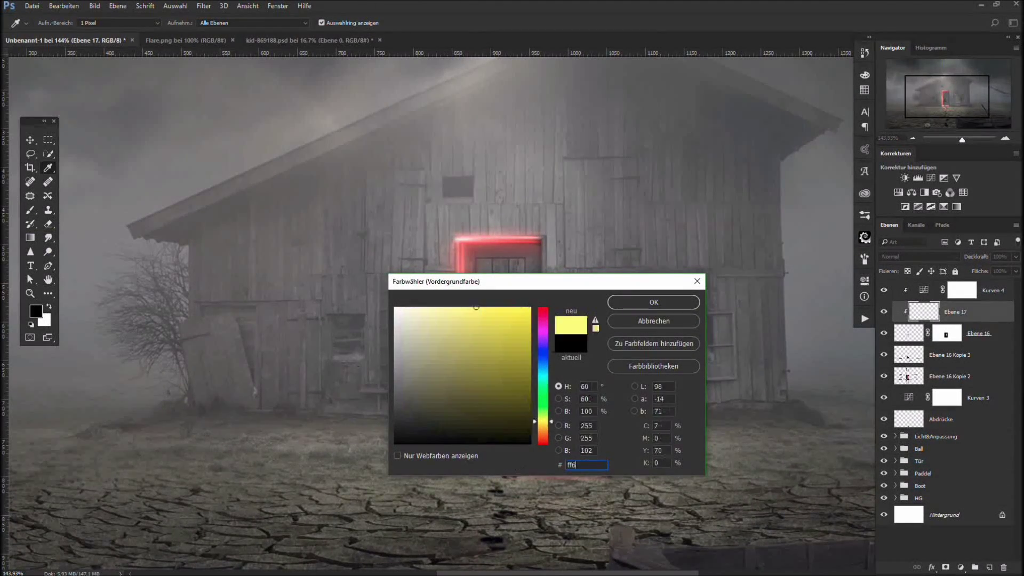
pyautogui.write('262')
pyautogui.click(652, 303)
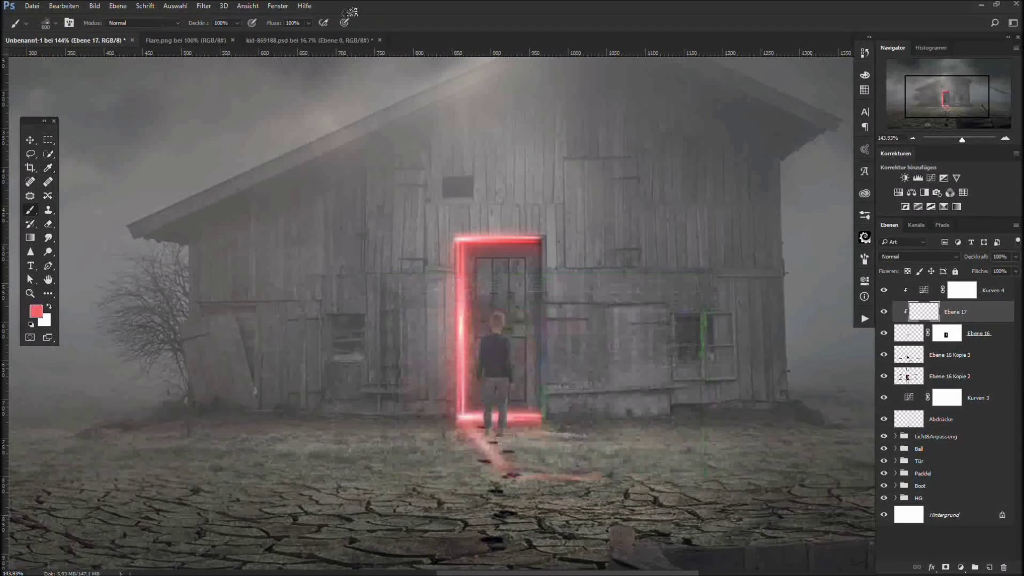
# - Paint red light along the boy's head, shoulder, arm and leg on the door-glow side with a small soft brush
pyautogui.press('b')
pyautogui.rightClick(471, 139)
pyautogui.keyDown('alt'); pyautogui.rightClick(363, 314); pyautogui.keyUp('alt')
pyautogui.keyDown('alt'); pyautogui.rightClick(414, 311); pyautogui.keyUp('alt')
pyautogui.keyDown('alt'); pyautogui.rightClick(498, 310); pyautogui.keyUp('alt')
pyautogui.scroll(4, 499, 391)
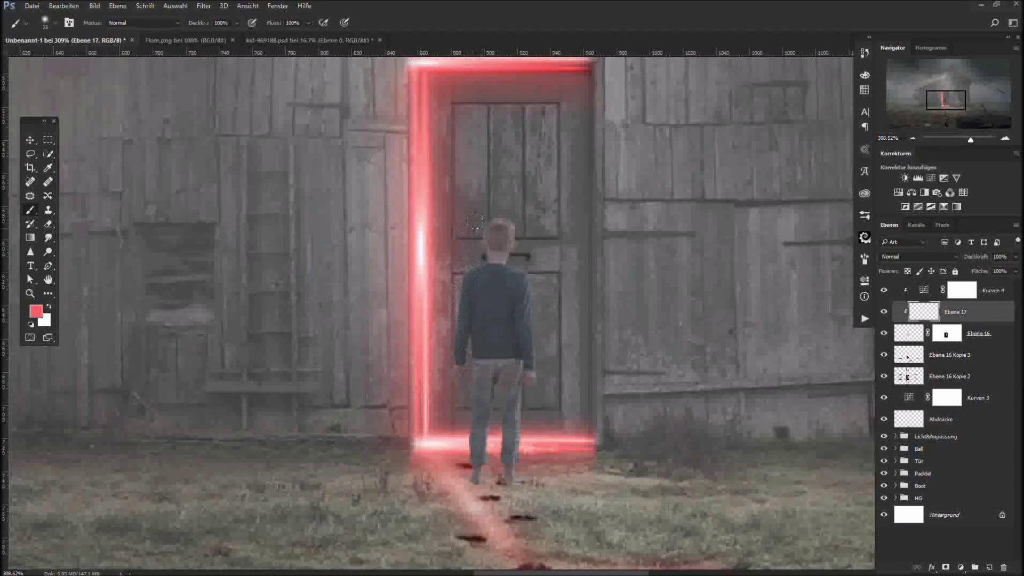
pyautogui.moveTo(473, 268); pyautogui.dragTo(431, 330)
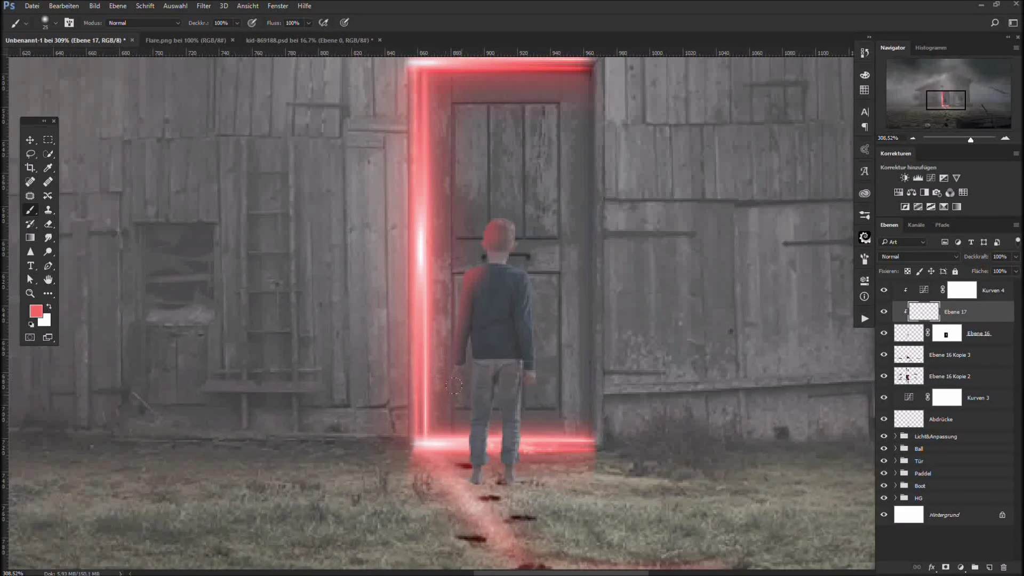
# - Erase the excess red around the boy's hand nearest the glow and reduce the brush to 9 px
pyautogui.press('e')
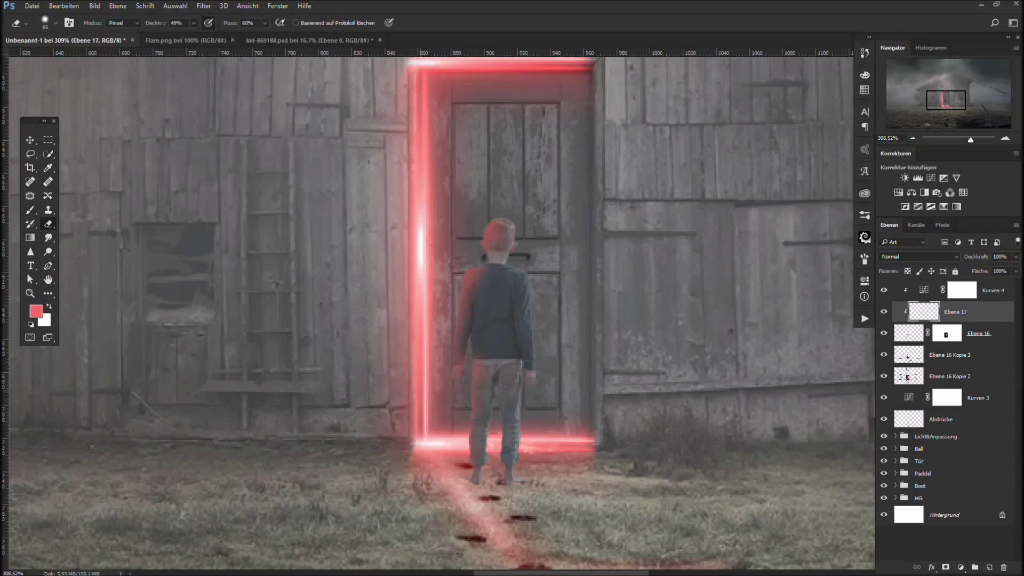
pyautogui.moveTo(464, 363); pyautogui.dragTo(460, 379)
pyautogui.press('b')
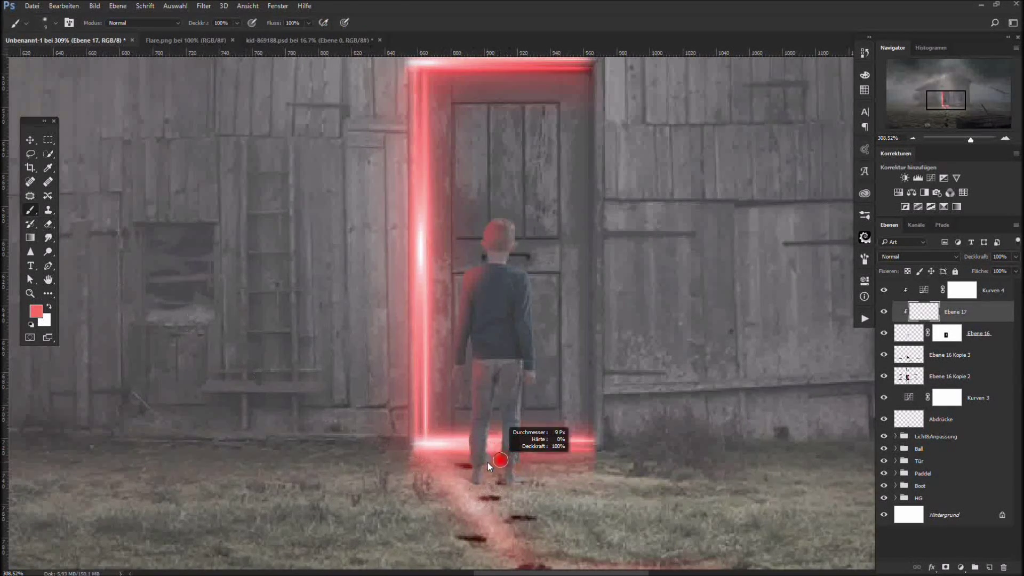
# - Try Overlay (Ineinanderkopieren) at 63% opacity and Color Burn (Farbig nachbelichten) on the boy's red light layer
pyautogui.click(917, 256)
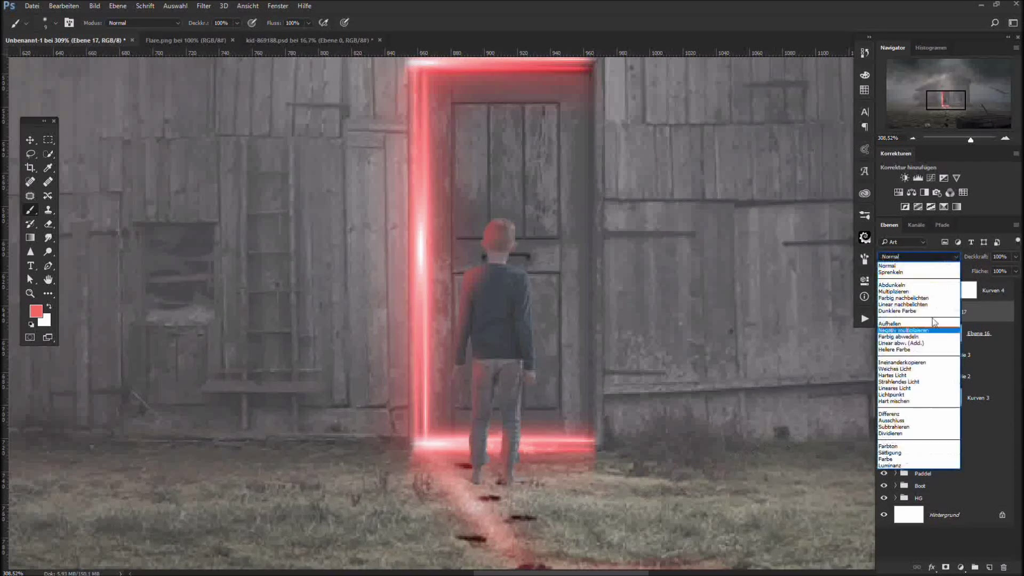
pyautogui.click(925, 363)
pyautogui.click(920, 257)
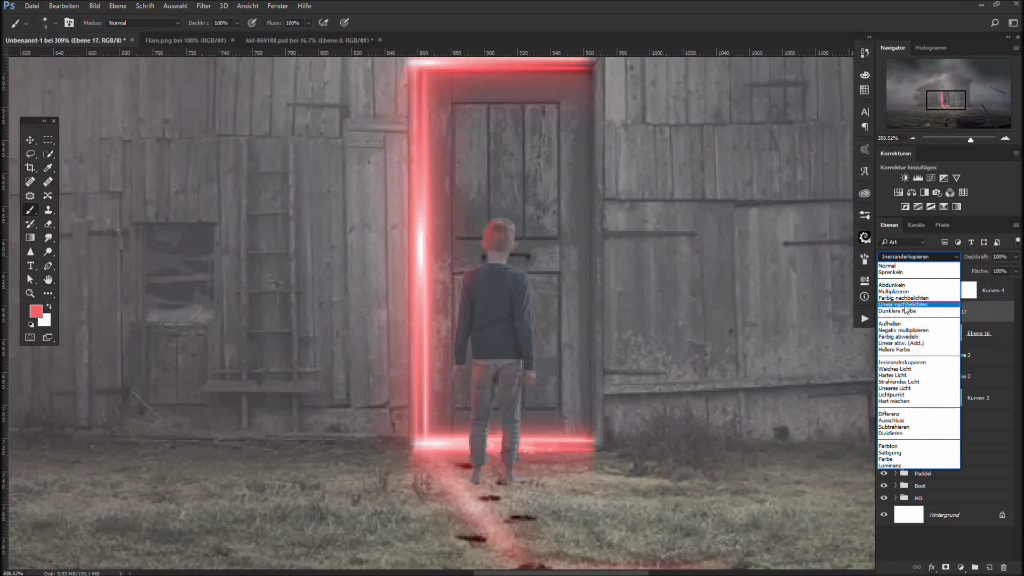
pyautogui.click(907, 362)
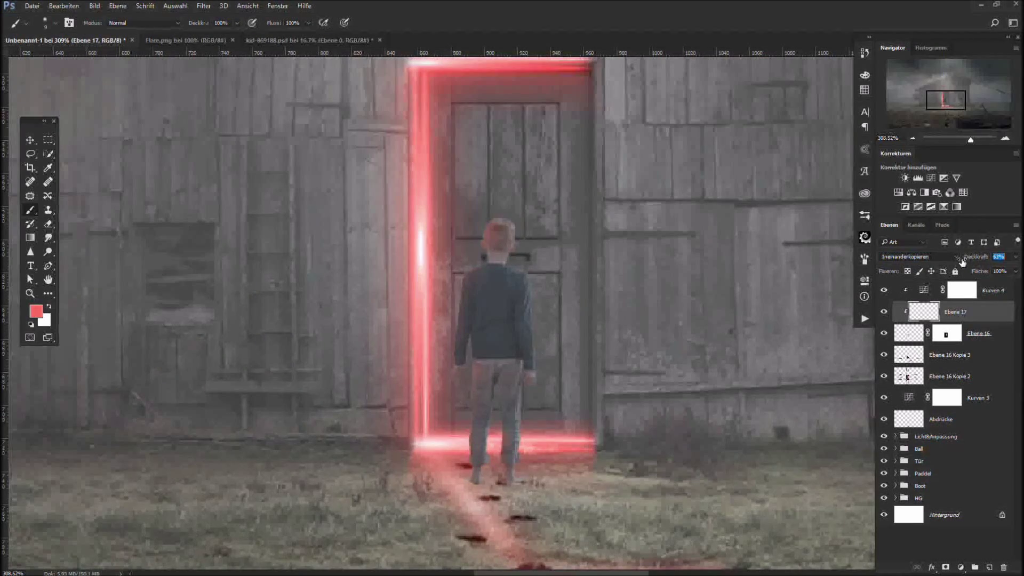
pyautogui.click(952, 256)
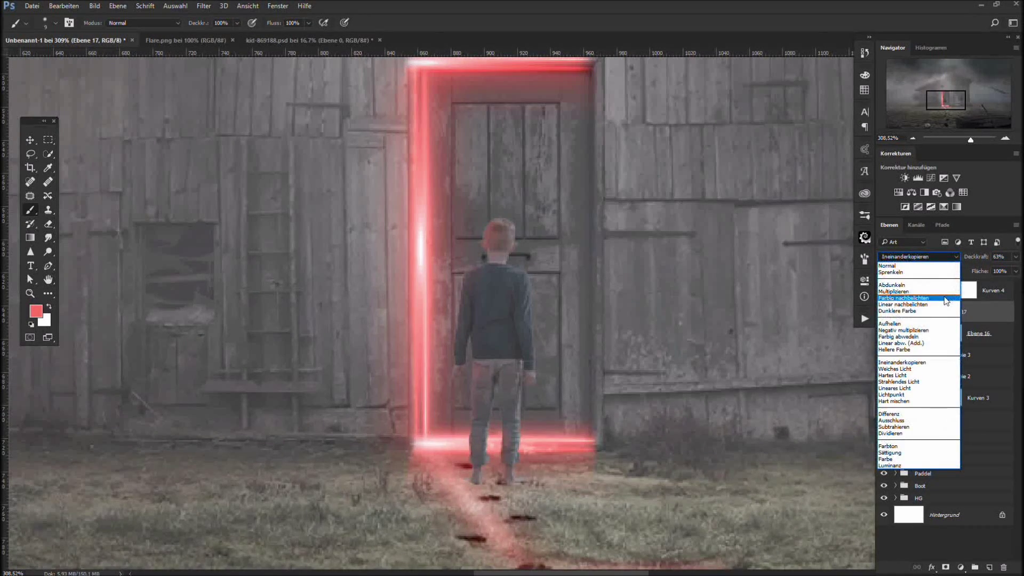
pyautogui.click(944, 298)
# - Set the boy's red light layer to Color Dodge (Farbig abwedeln) at 81% opacity
pyautogui.moveTo(972, 259); pyautogui.dragTo(974, 260)
pyautogui.click(948, 258)
pyautogui.click(932, 337)
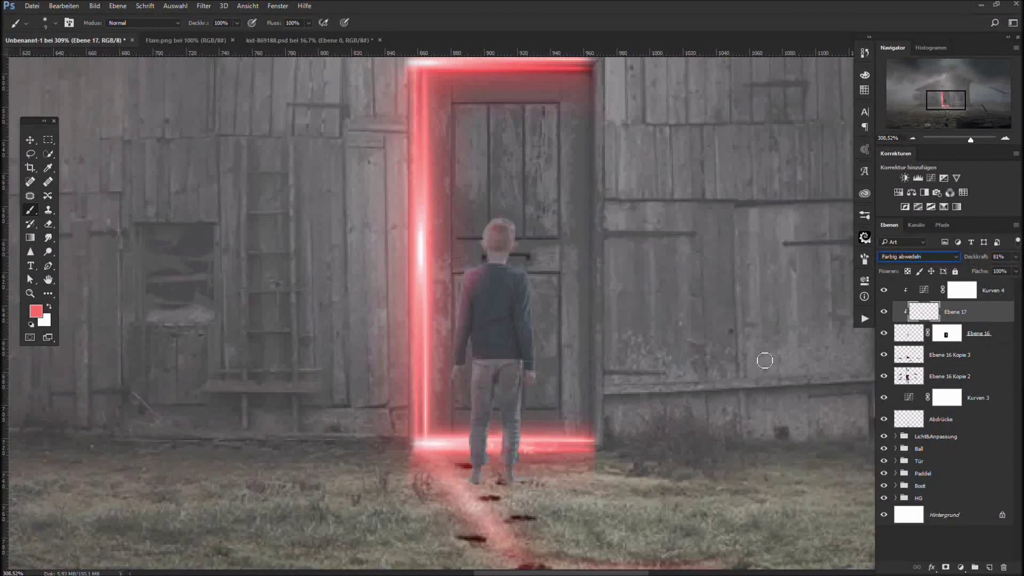
# - Paint soft black shading down the boy's body on a new clipped layer and lower its opacity to 23%
pyautogui.scroll(-1, 549, 372)
pyautogui.click(31, 325)
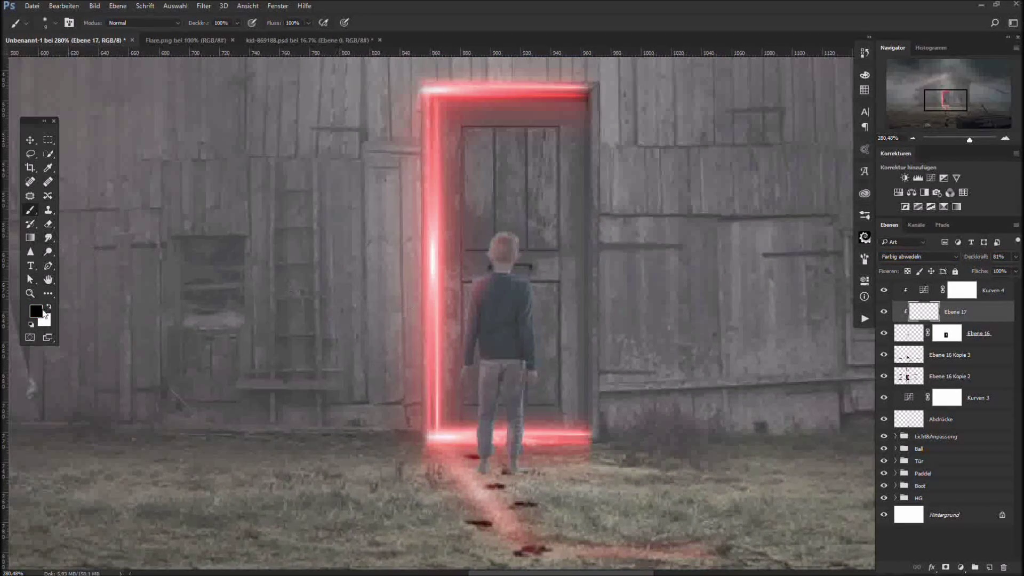
pyautogui.moveTo(521, 306); pyautogui.dragTo(532, 301)
pyautogui.moveTo(545, 324); pyautogui.dragTo(552, 323)
pyautogui.click(883, 312)
pyautogui.click(884, 312)
pyautogui.click(989, 567)
pyautogui.moveTo(508, 248)
pyautogui.mouseDown()
pyautogui.moveTo(531, 331)
pyautogui.moveTo(513, 461)
pyautogui.mouseUp()
pyautogui.moveTo(975, 256); pyautogui.dragTo(940, 270)
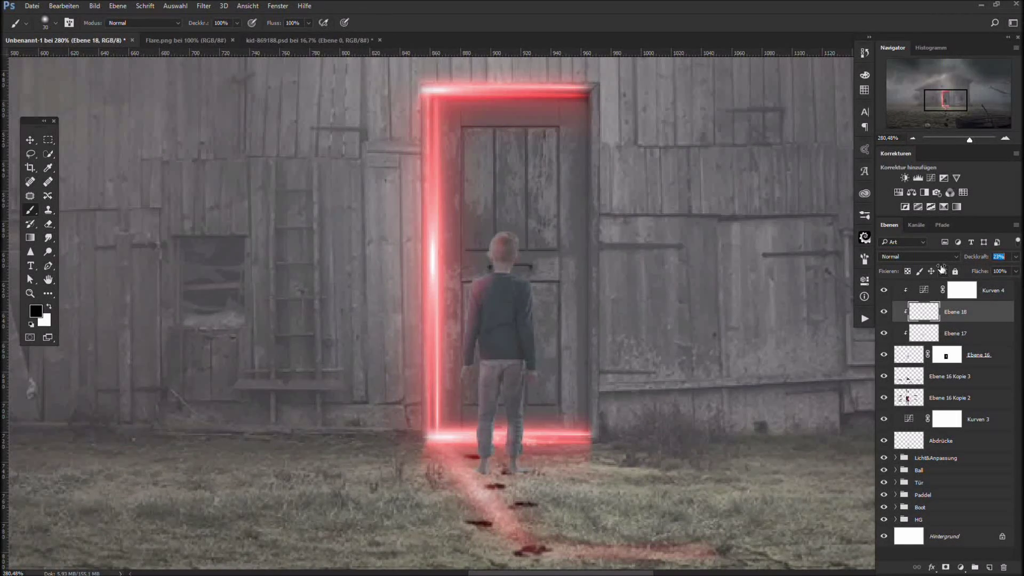
# - Duplicate the boy's masked layer beneath his clipped light and shading layers
pyautogui.scroll(-10, 642, 338)
pyautogui.scroll(2, 642, 338)
pyautogui.click(1000, 363)
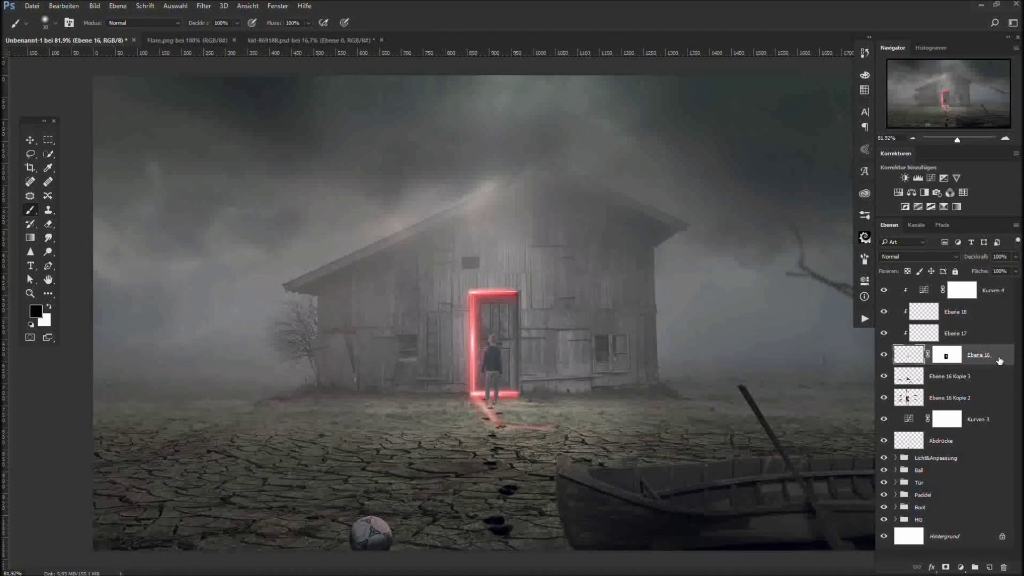
pyautogui.hotkey('ctrl', 'j')
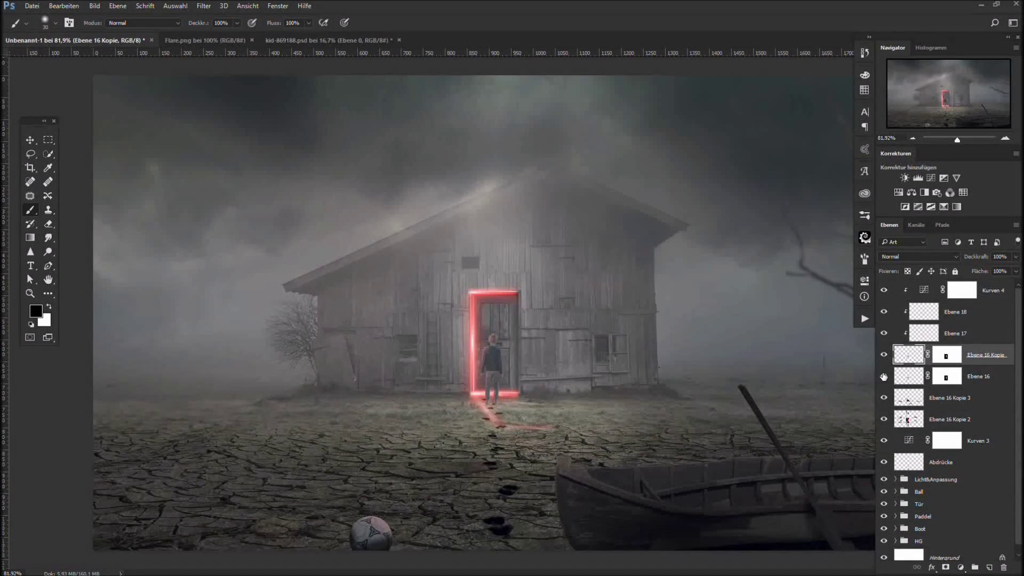
# - Add a light red (#fd7651) inner shadow (Schatten nach innen) at 50% opacity to the boy's upper layer
pyautogui.doubleClick(995, 347)
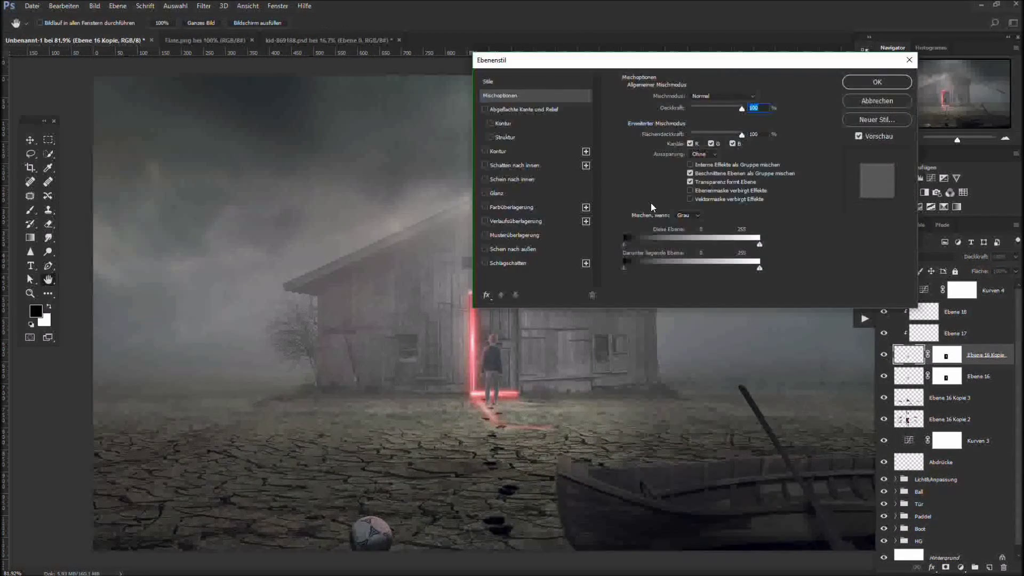
pyautogui.click(484, 165)
pyautogui.click(740, 98)
pyautogui.click(459, 309)
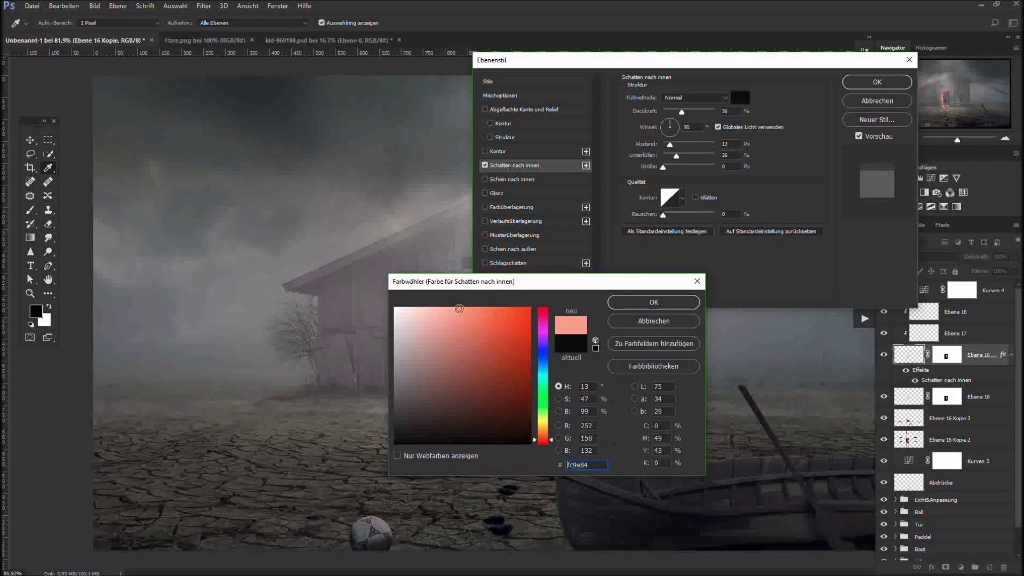
pyautogui.moveTo(459, 308); pyautogui.dragTo(486, 308)
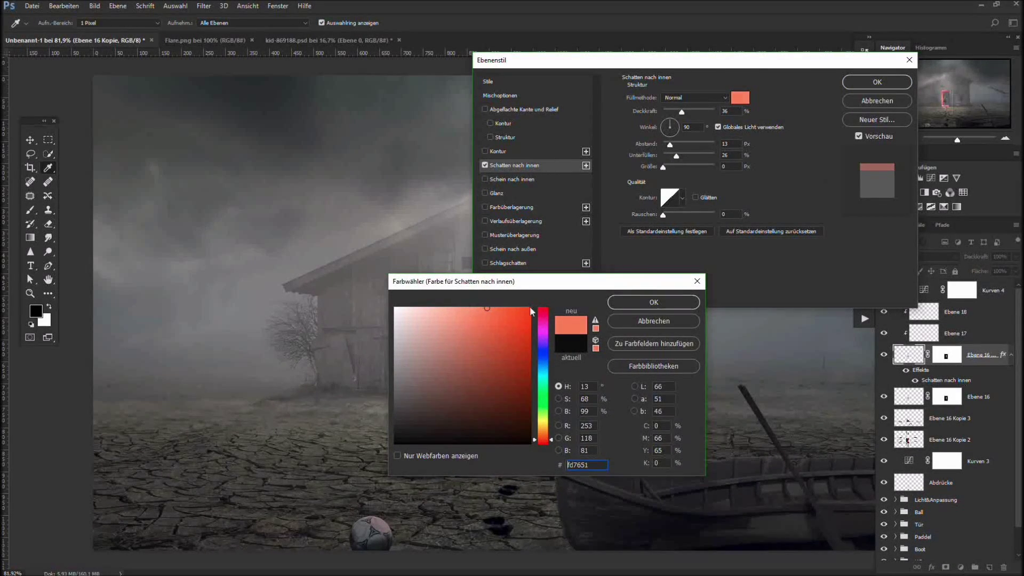
pyautogui.click(642, 303)
pyautogui.doubleClick(722, 111)
pyautogui.write('50')
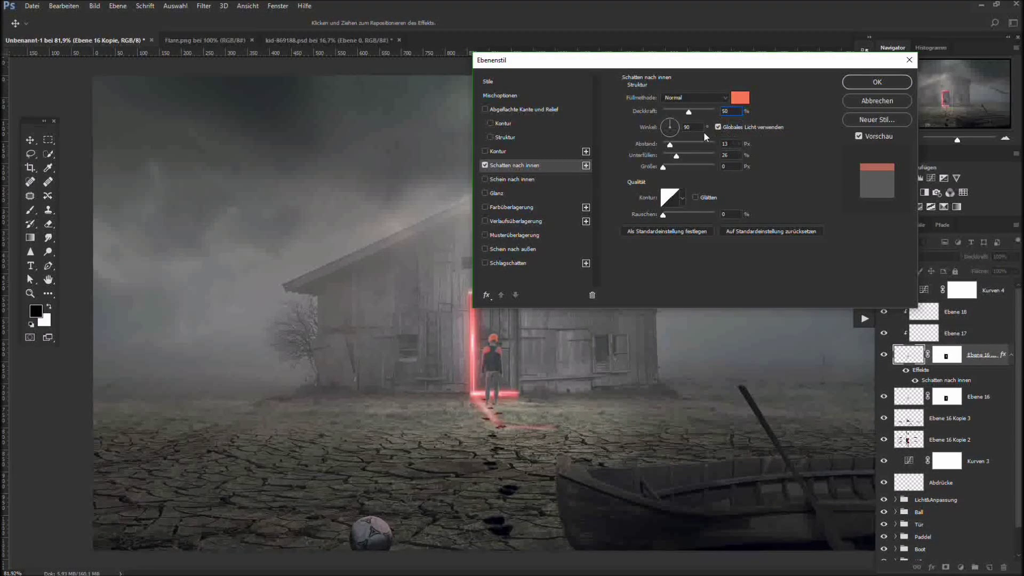
# - Set the boy's inner shadow to a 145° angle, 2 px distance, 0% choke and 2 px size, and apply it
pyautogui.write('145')
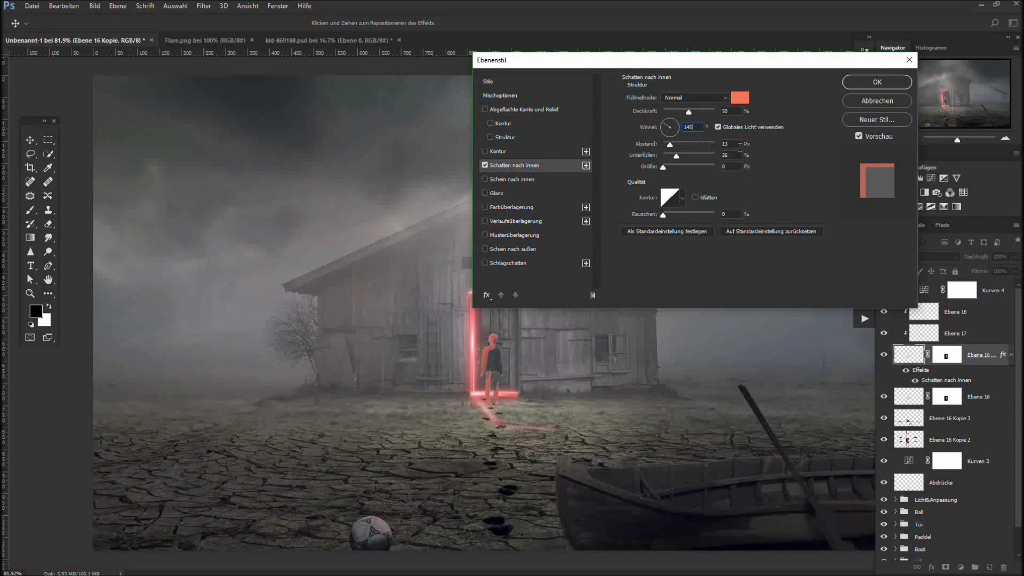
pyautogui.doubleClick(731, 144)
pyautogui.write('2')
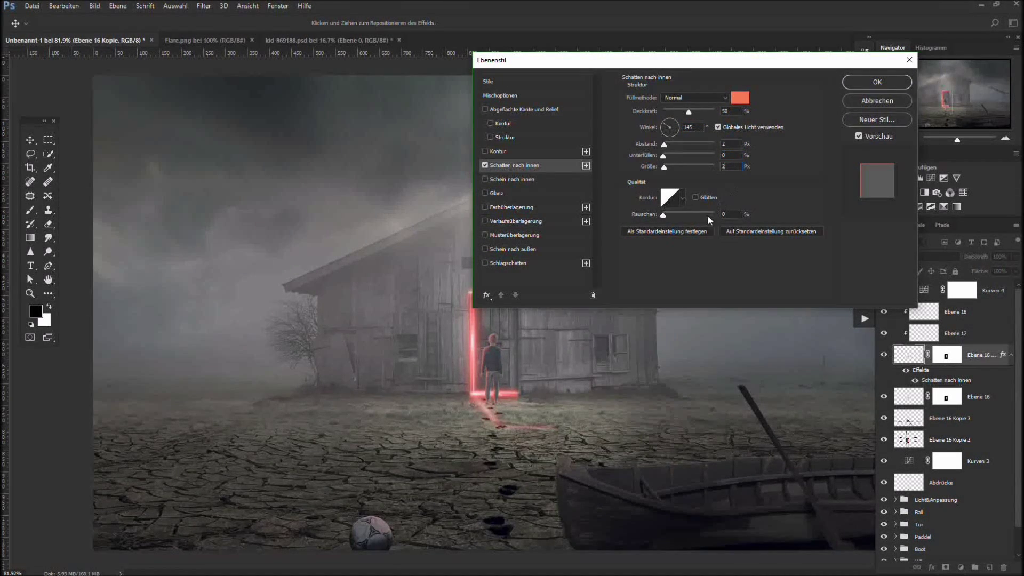
pyautogui.click(863, 83)
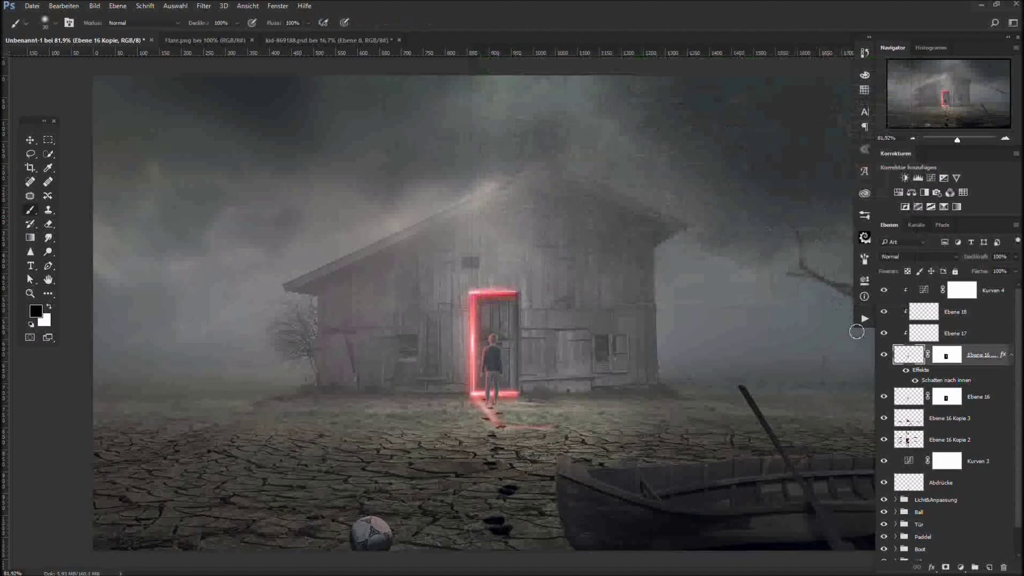
# - Apply the layer mask on the lower boy layer Ebene 16 and rename the layer Schatten
pyautogui.click(997, 400)
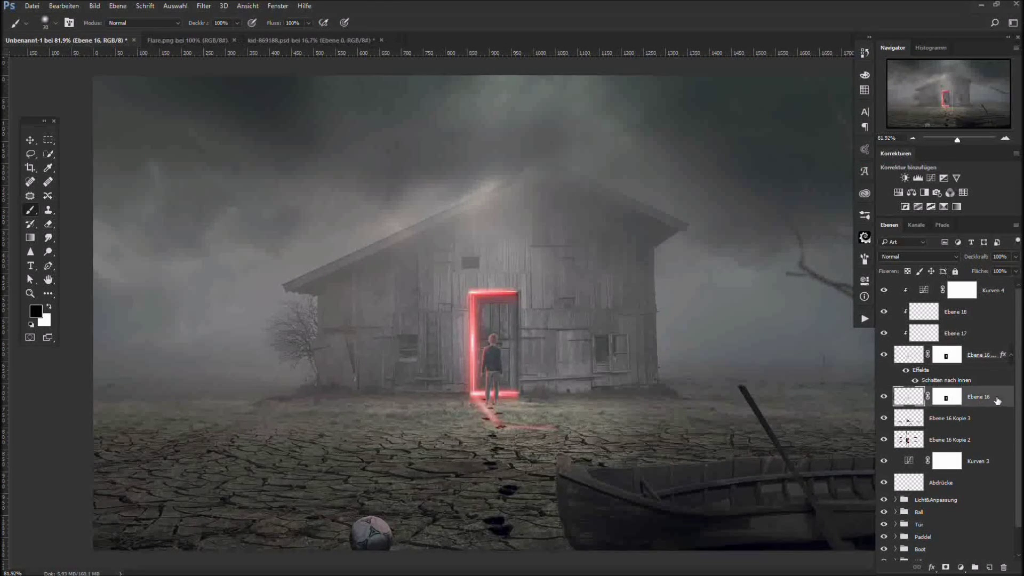
pyautogui.rightClick(951, 397)
pyautogui.doubleClick(943, 397)
pyautogui.write('Scha')
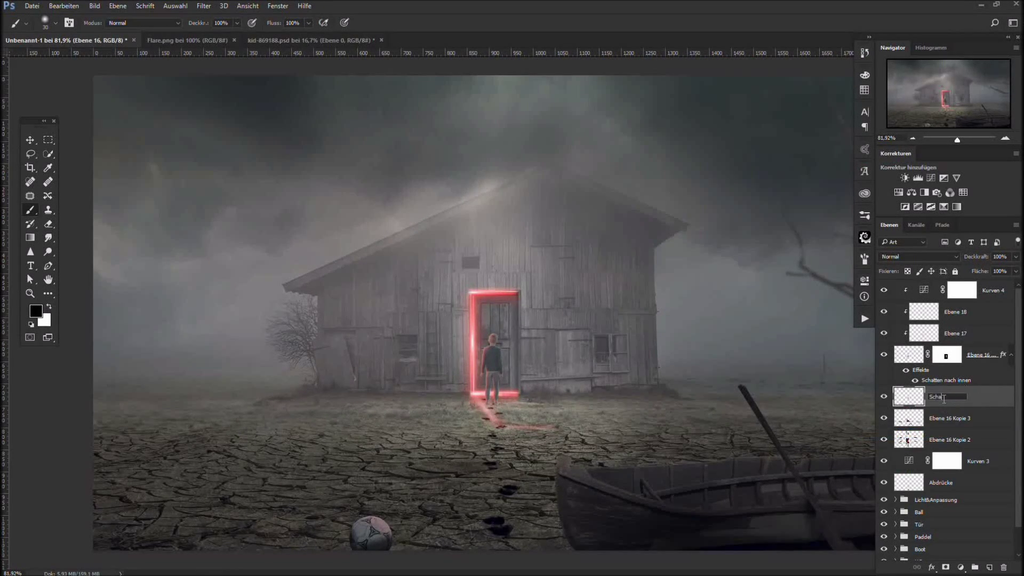
pyautogui.write('tten')
pyautogui.press('Return')
# - Turn the Schatten layer solid black by lowering its Hue/Saturation lightness (Helligkeit) to the minimum
pyautogui.click(94, 6)
pyautogui.moveTo(107, 20)
pyautogui.click(270, 78)
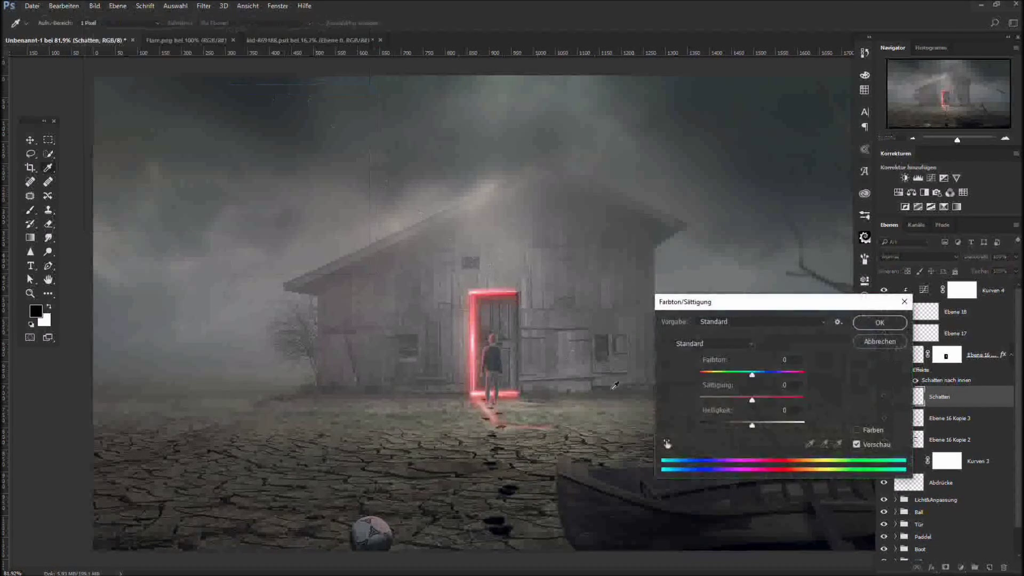
pyautogui.moveTo(752, 423); pyautogui.dragTo(673, 427)
# - Flip the Schatten layer vertically with Free Transform and extend the shadow diagonally from the boy's feet
pyautogui.hotkey('ctrl', 't')
pyautogui.rightClick(504, 356)
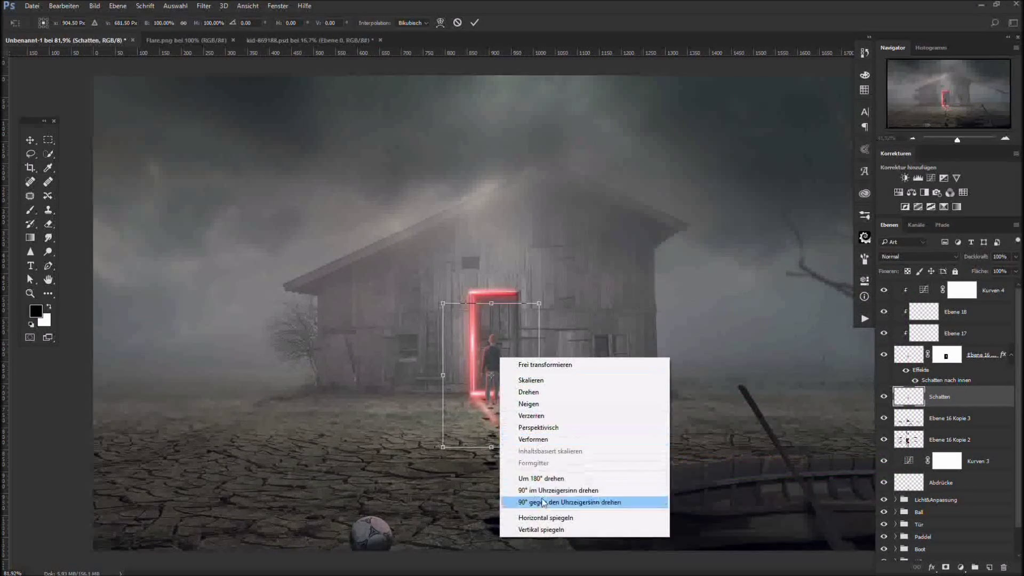
pyautogui.click(544, 521)
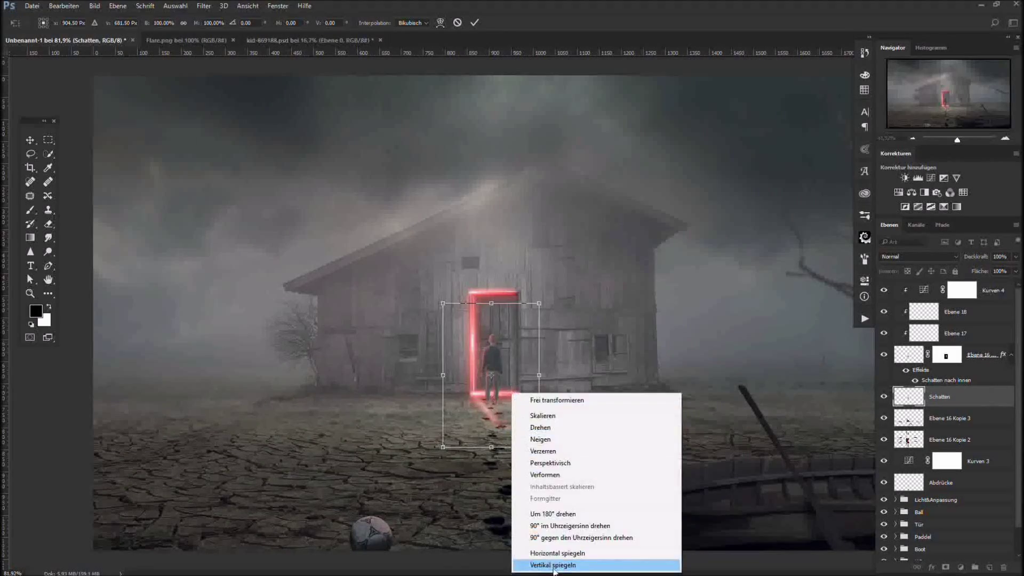
pyautogui.click(546, 556)
pyautogui.moveTo(507, 405); pyautogui.dragTo(697, 484)
pyautogui.scroll(6, 519, 457)
pyautogui.scroll(-4, 537, 458)
pyautogui.scroll(-2, 537, 457)
# - Skew and slightly shorten the boy's flipped shadow so it falls diagonally across the ground toward the boat, and commit the transform
pyautogui.rightClick(513, 454)
pyautogui.click(574, 336)
pyautogui.moveTo(451, 487); pyautogui.dragTo(523, 485)
pyautogui.moveTo(548, 393); pyautogui.dragTo(526, 411)
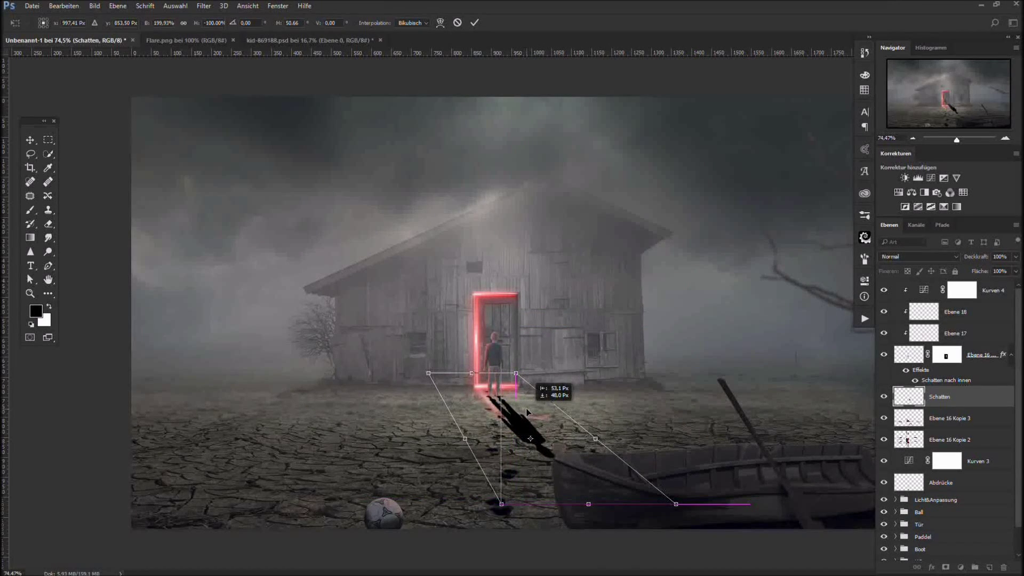
pyautogui.rightClick(587, 485)
pyautogui.click(611, 311)
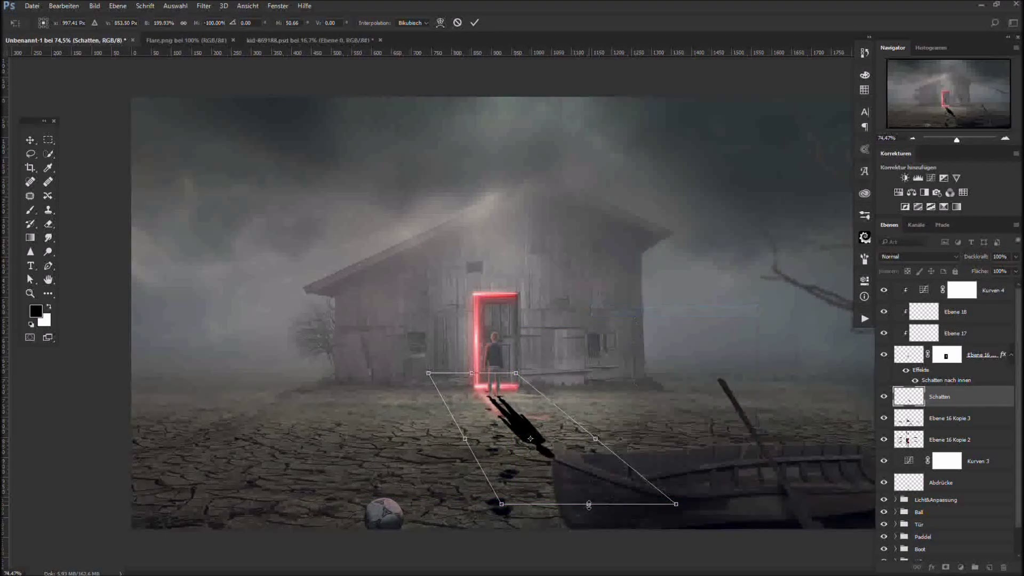
pyautogui.moveTo(588, 504); pyautogui.dragTo(587, 492)
pyautogui.moveTo(548, 439); pyautogui.dragTo(551, 441)
pyautogui.press('Return')
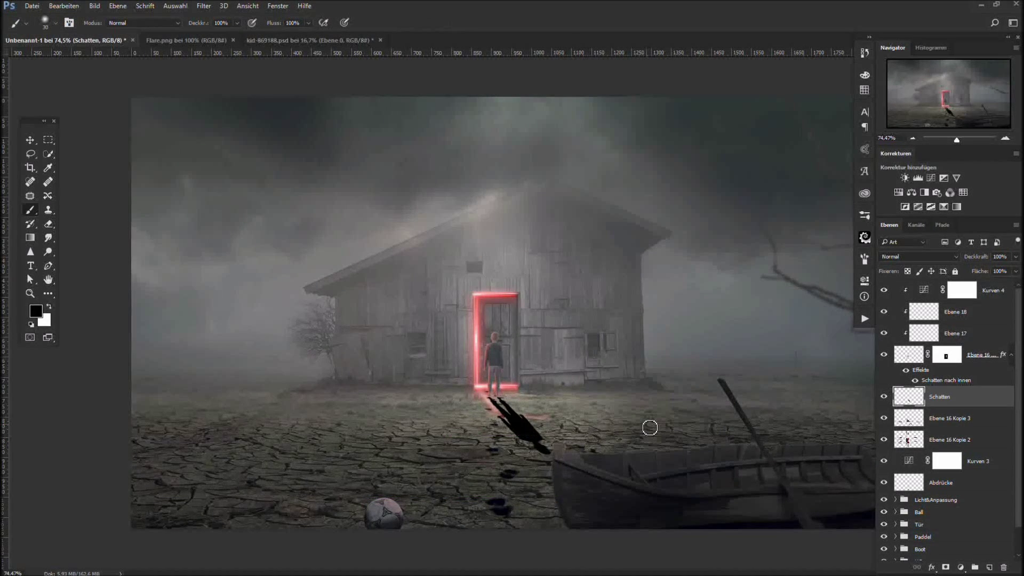
# - Lower the Schatten layer's opacity to 36% and soften it with a Box Blur (Box-Weichzeichnung)
pyautogui.moveTo(980, 259); pyautogui.dragTo(955, 264)
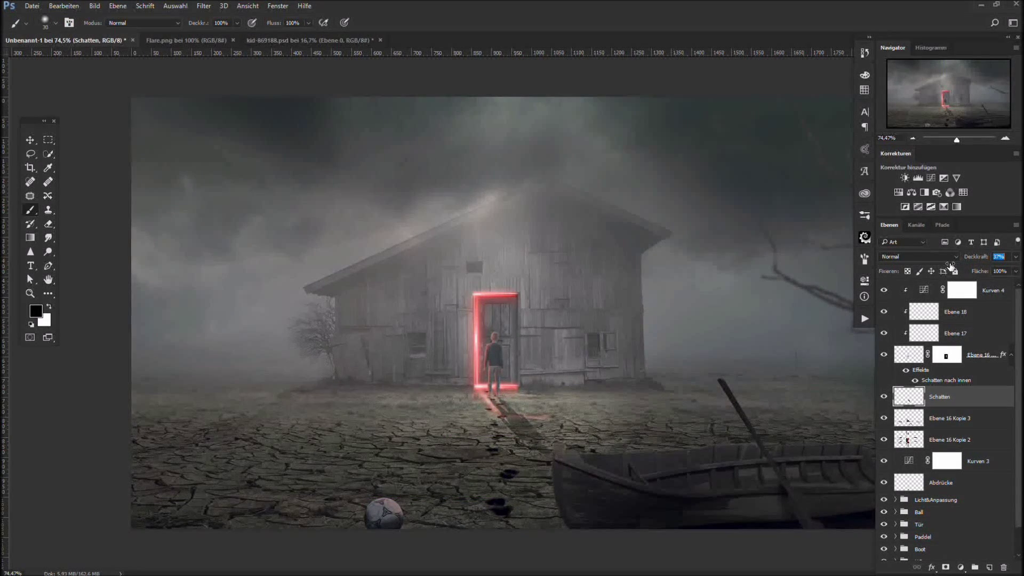
pyautogui.click(204, 6)
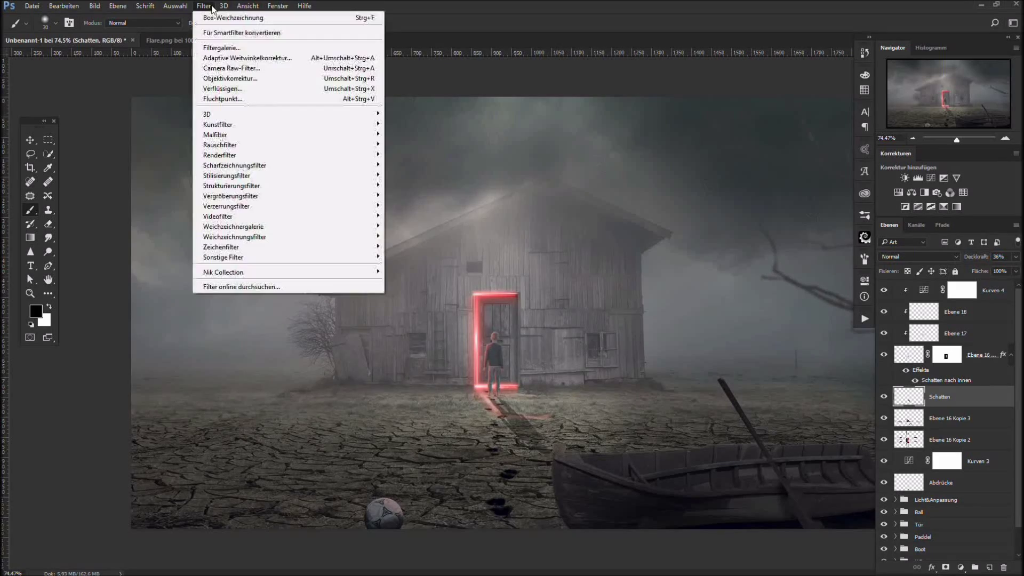
pyautogui.moveTo(235, 237)
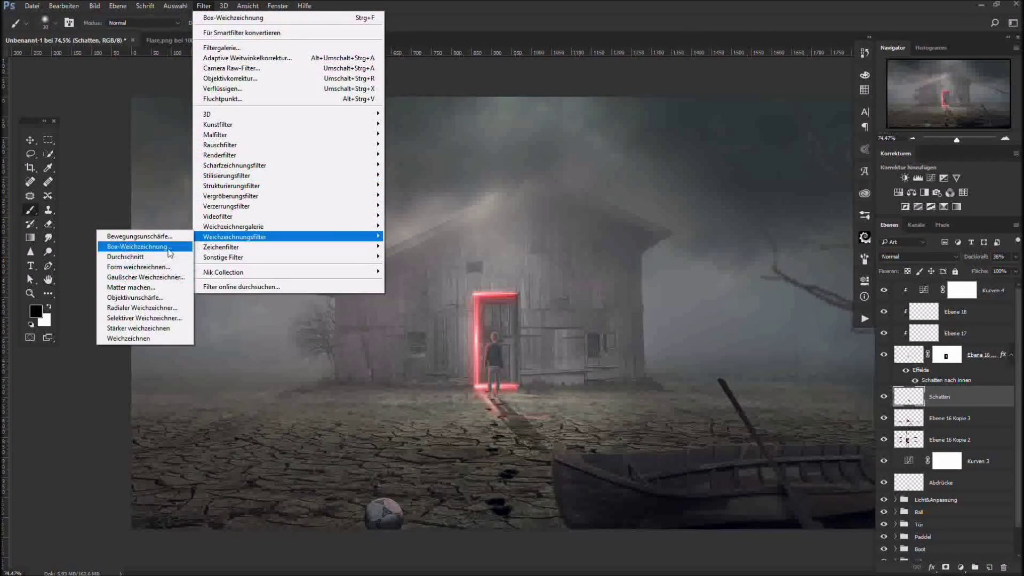
pyautogui.click(134, 247)
pyautogui.click(578, 153)
pyautogui.scroll(-3, 667, 363)
pyautogui.scroll(3, 666, 363)
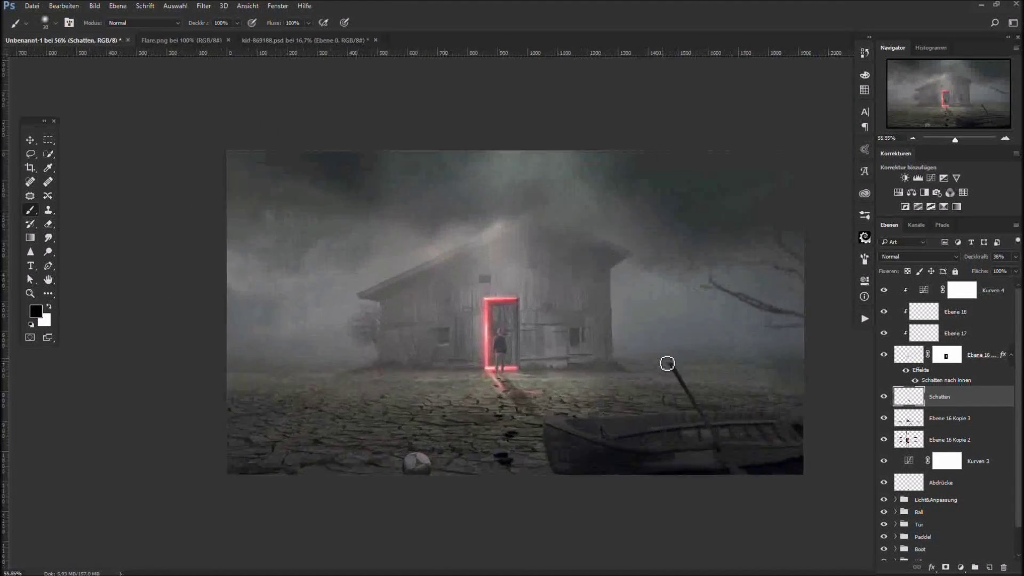
pyautogui.scroll(-4, 665, 365)
pyautogui.scroll(9, 660, 364)
pyautogui.scroll(-4, 659, 361)
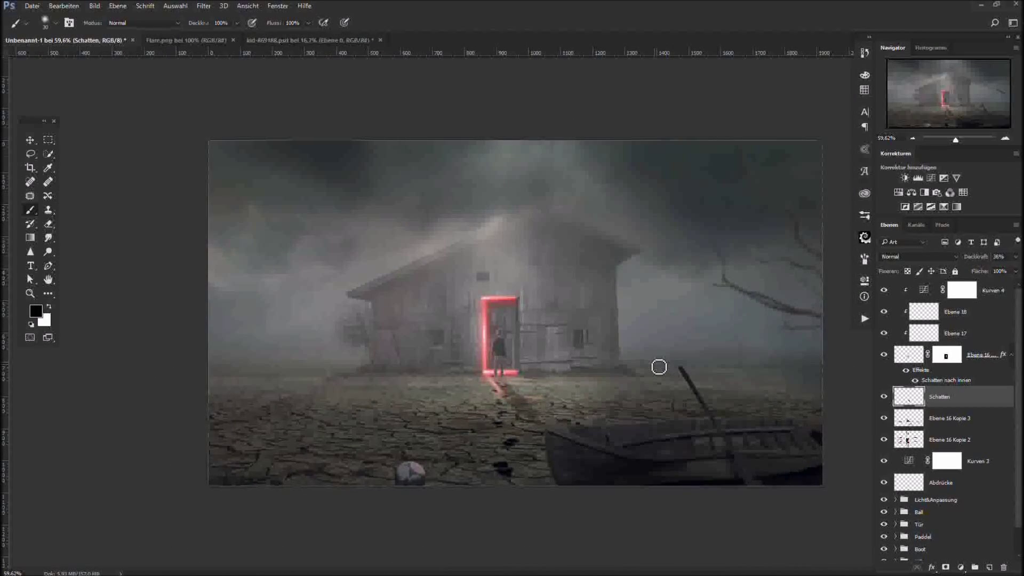
# - Group the layers Ebene 16 Kopie 3 and Ebene 16 Kopie 2 and name the group Licht
pyautogui.click(980, 421)
pyautogui.keyDown('shift'); pyautogui.click(984, 441); pyautogui.keyUp('shift')
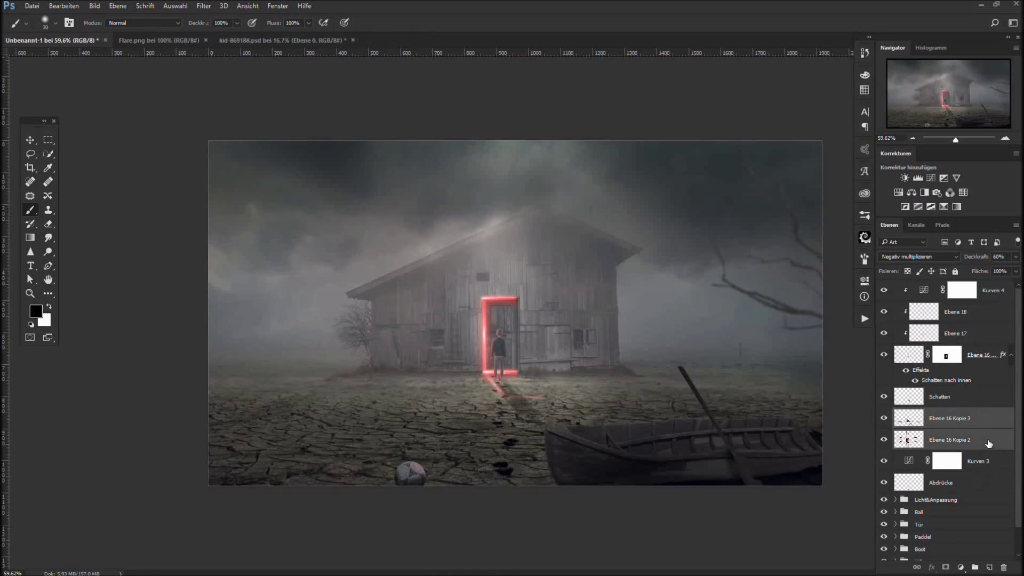
pyautogui.hotkey('ctrl', 'g')
pyautogui.doubleClick(930, 414)
pyautogui.write('Licht')
pyautogui.press('Return')
# - Group the Kurven 3 adjustment with the footprint layer and name the group Abdrücke
pyautogui.click(1000, 432)
pyautogui.keyDown('shift'); pyautogui.click(996, 453); pyautogui.keyUp('shift')
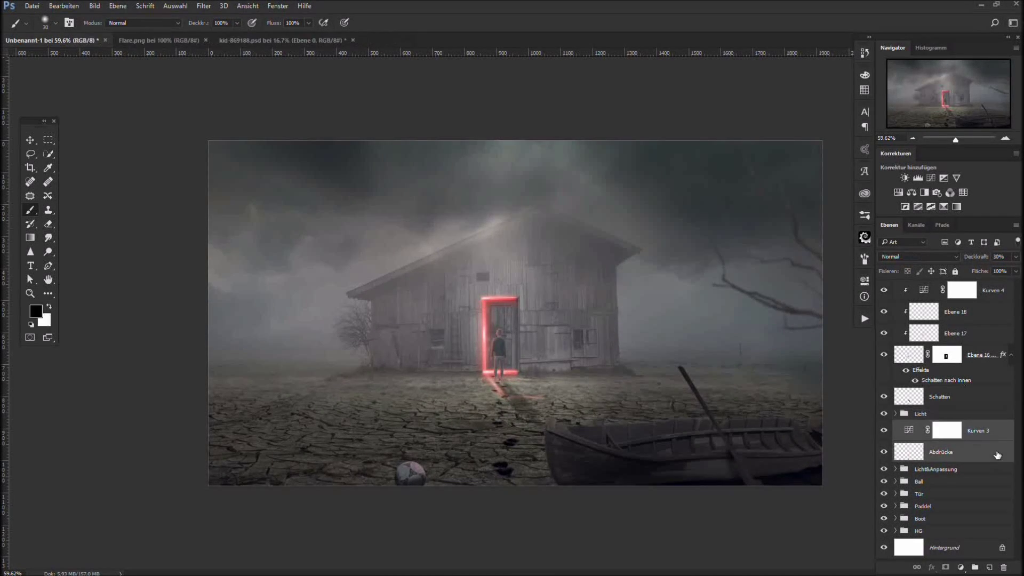
pyautogui.hotkey('ctrl', 'g')
pyautogui.doubleClick(927, 425)
pyautogui.write('Abdrücke')
pyautogui.press('Return')
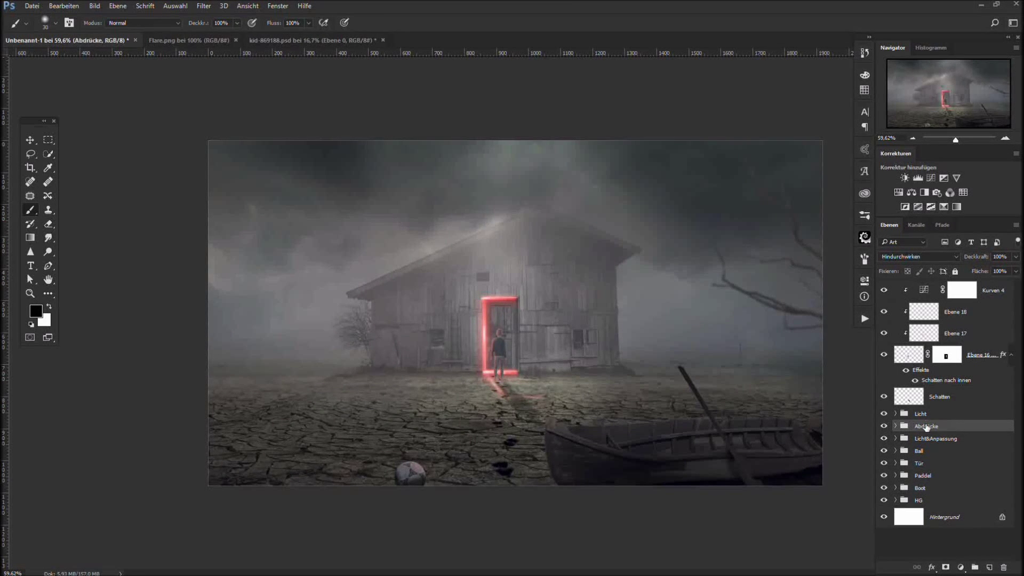
# - Group all of the boy's layers from Kurven 4 down to Schatten and name the group Junge
pyautogui.click(994, 296)
pyautogui.keyDown('shift'); pyautogui.click(986, 396); pyautogui.keyUp('shift')
pyautogui.hotkey('ctrl', 'g')
pyautogui.doubleClick(922, 286)
pyautogui.write('Jung')
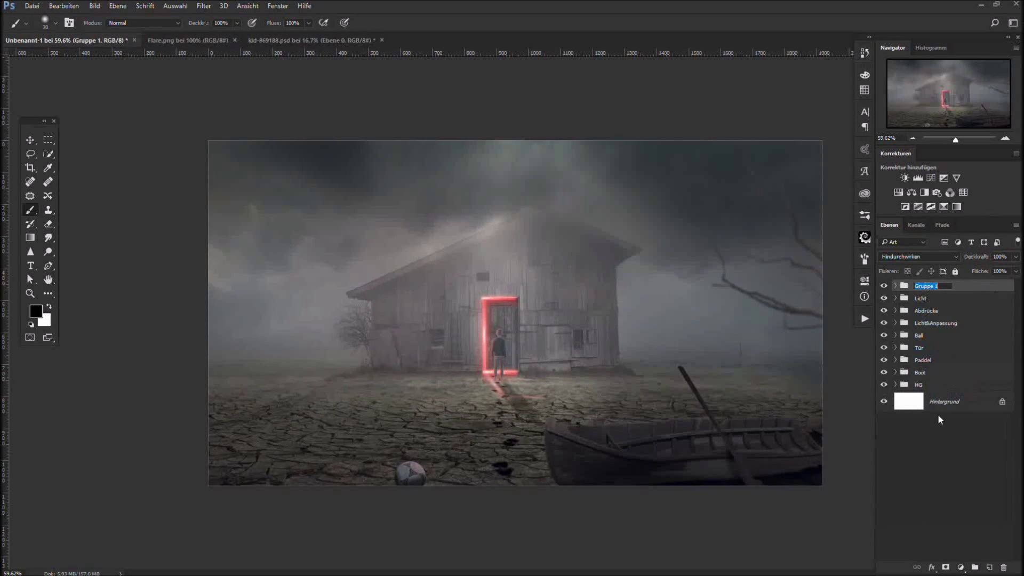
pyautogui.write('e')
pyautogui.press('Return')
# - Enlarge the boy's shadow to about 114% width and 121% height and nudge it to meet his feet
pyautogui.click(895, 286)
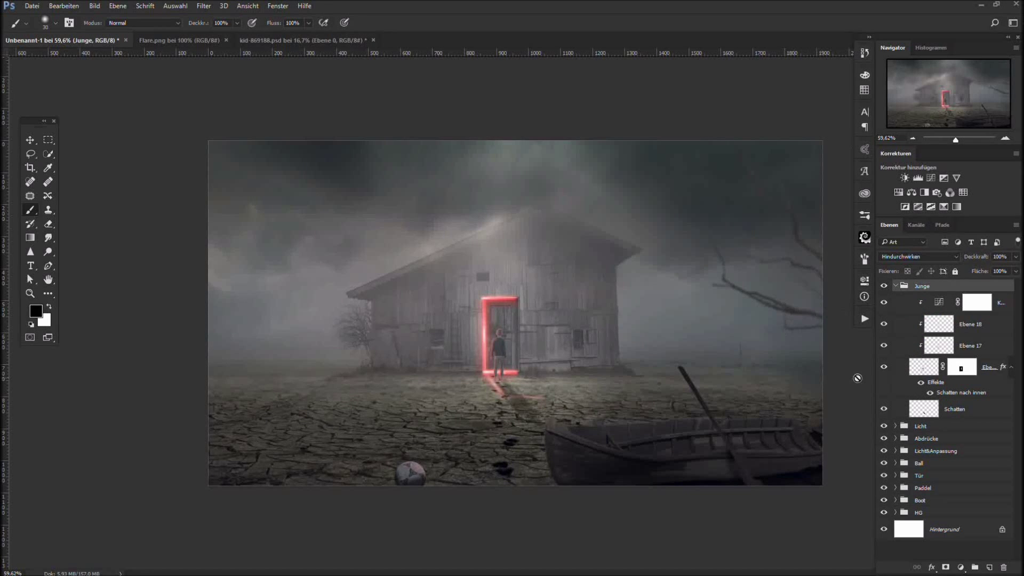
pyautogui.click(990, 415)
pyautogui.hotkey('ctrl', 't')
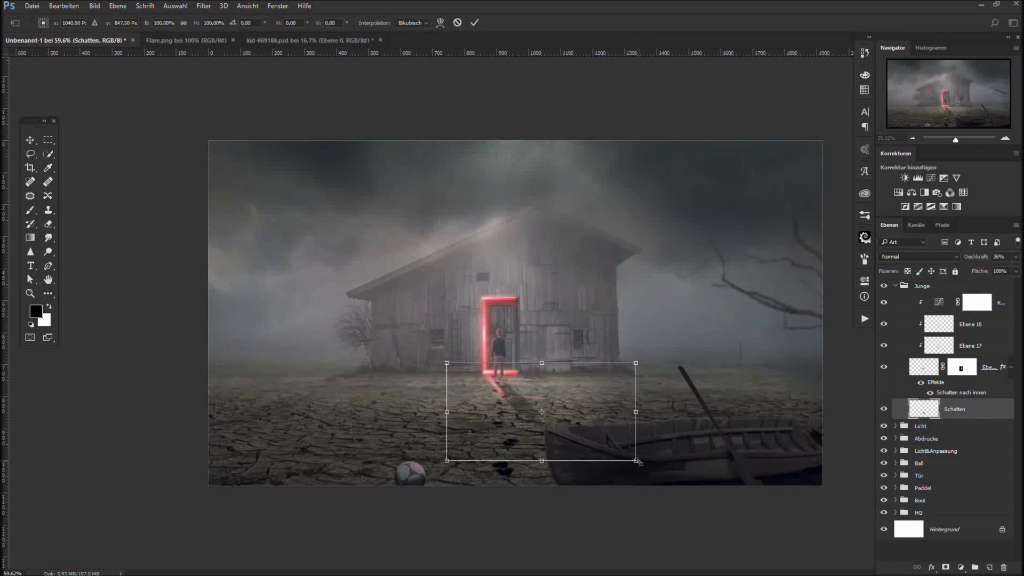
pyautogui.moveTo(638, 461); pyautogui.dragTo(615, 453)
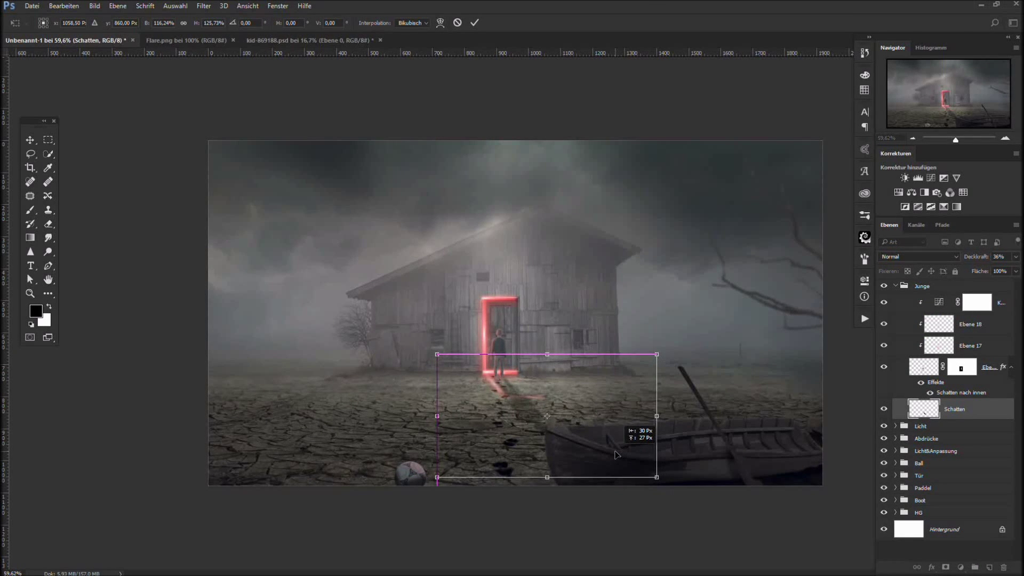
pyautogui.moveTo(656, 354); pyautogui.dragTo(653, 359)
pyautogui.moveTo(601, 388); pyautogui.dragTo(603, 388)
pyautogui.scroll(4, 547, 413)
pyautogui.press('Up')
pyautogui.press('Up')
pyautogui.press('Left')
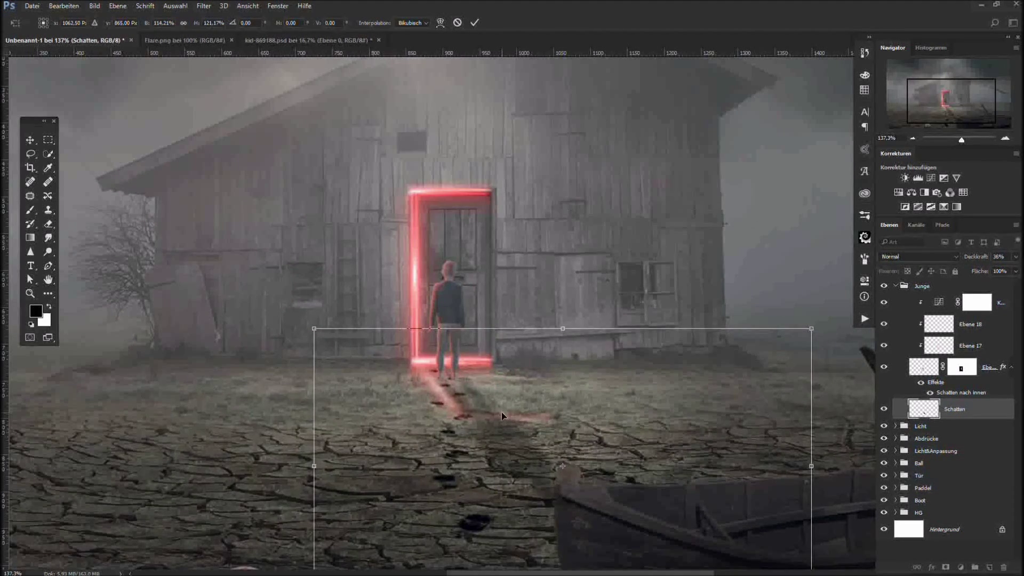
pyautogui.press('Return')
pyautogui.press('b')
pyautogui.scroll(-5, 502, 415)
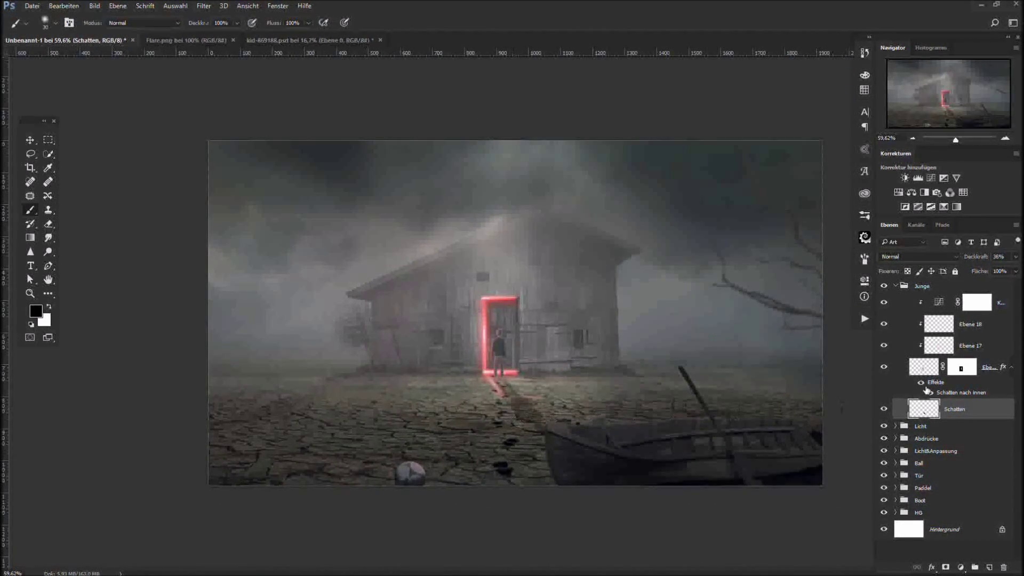
# - Lower the Schatten layer's opacity to 29%
pyautogui.moveTo(982, 258); pyautogui.dragTo(977, 260)
pyautogui.scroll(3, 522, 336)
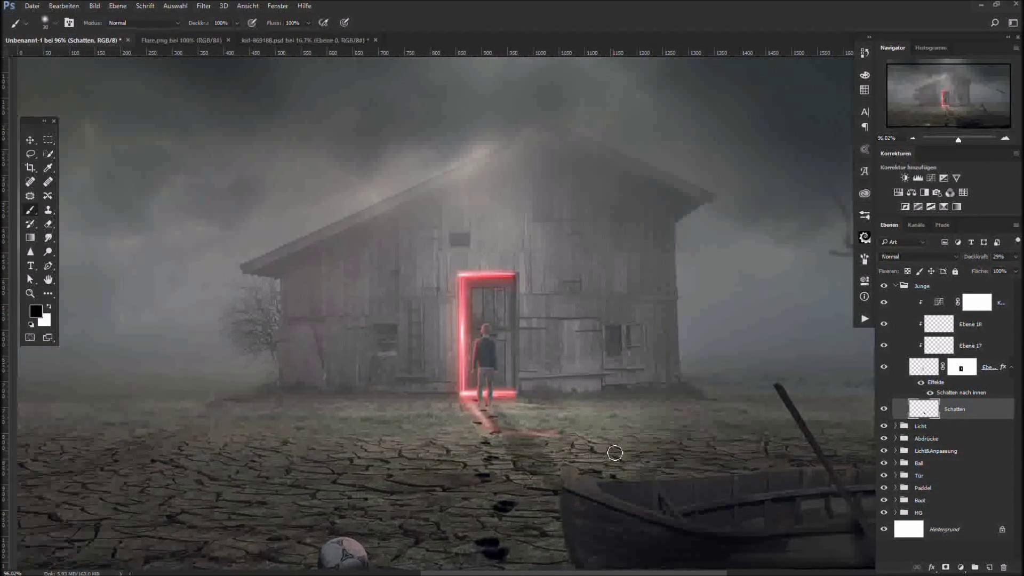
pyautogui.scroll(-1, 614, 452)
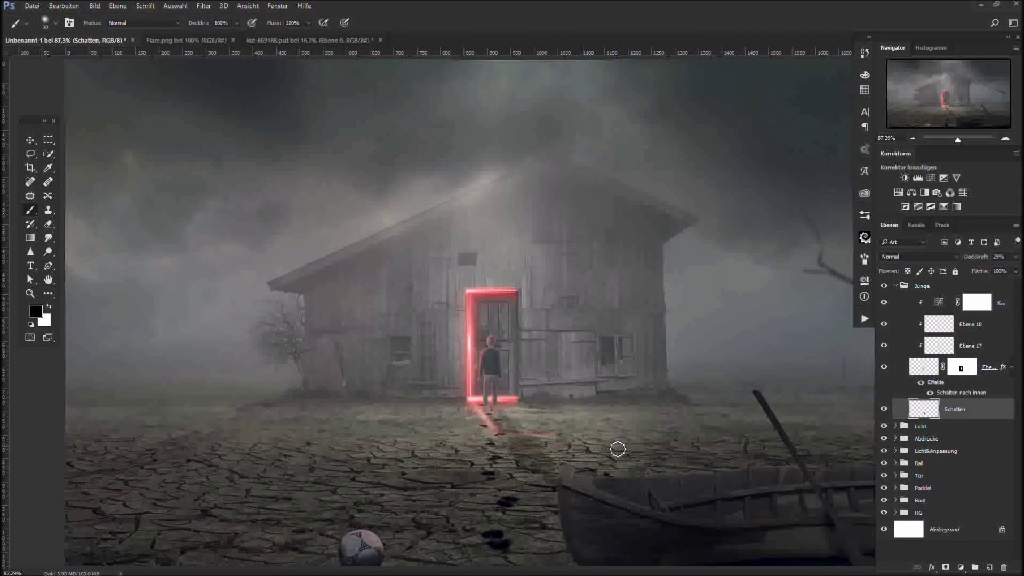
pyautogui.scroll(-3, 618, 449)
pyautogui.scroll(2, 612, 455)
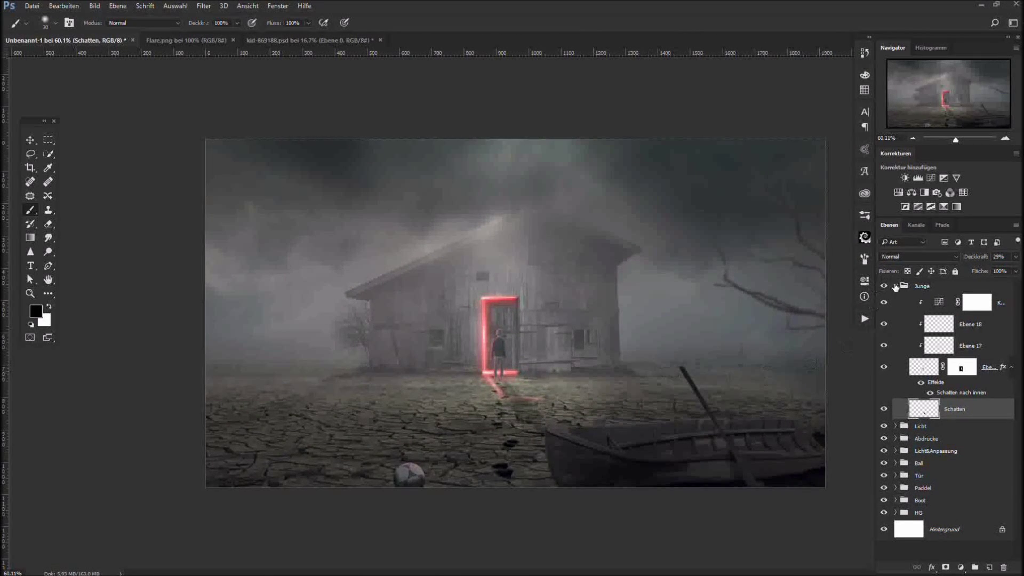
# - Collapse the Junge group, stamp all visible layers onto a new top layer and convert it to a smart object
pyautogui.click(895, 286)
pyautogui.hotkey('ctrl', 'alt', 'shift', 'e')
pyautogui.rightClick(947, 290)
pyautogui.click(825, 217)
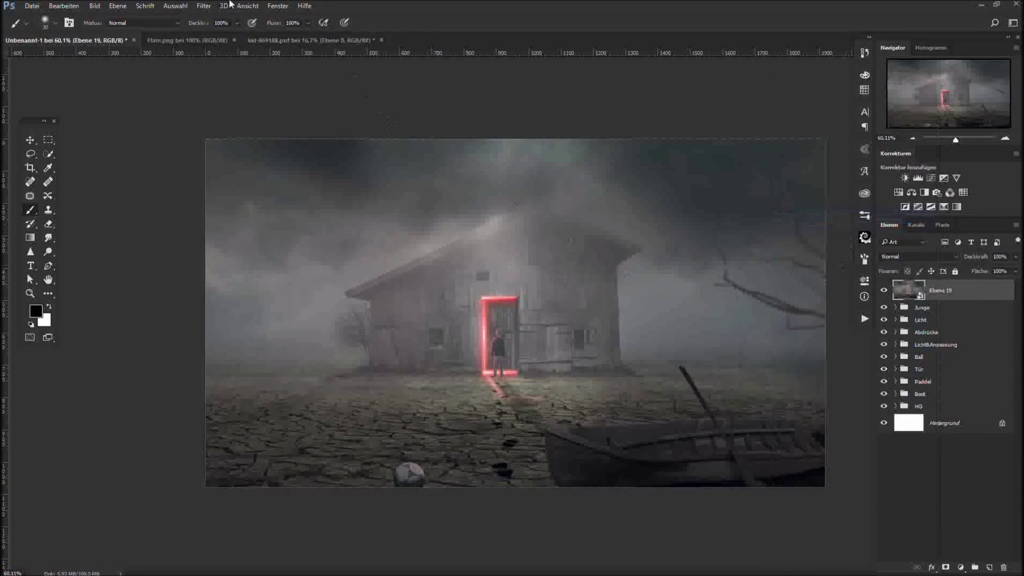
# - Grade the smart object in Camera Raw with contrast -5, highlights +20, shadows -18, whites +31, blacks -16, clarity +15 and slightly higher vibrance
pyautogui.click(204, 6)
pyautogui.click(224, 76)
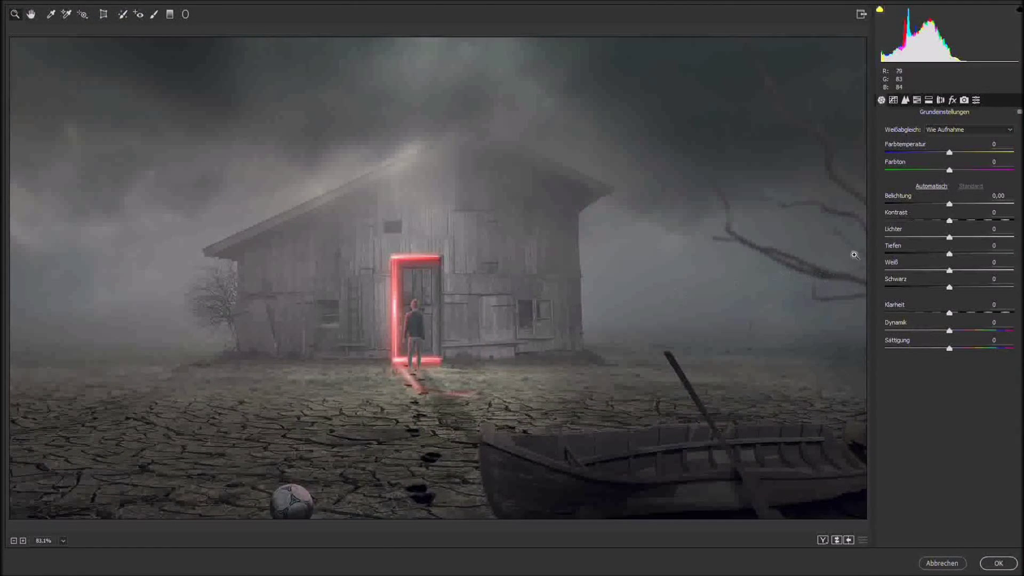
pyautogui.moveTo(952, 223); pyautogui.dragTo(959, 331)
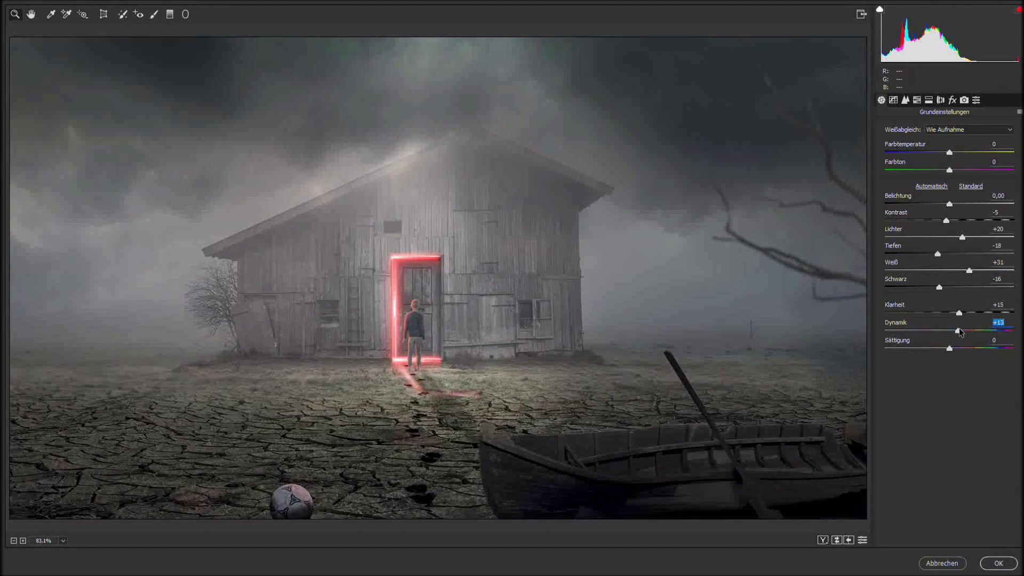
# - Add a subtle dark vignette in the Camera Raw effects, apply the filter and compare the image with and without Ebene 19
pyautogui.click(939, 100)
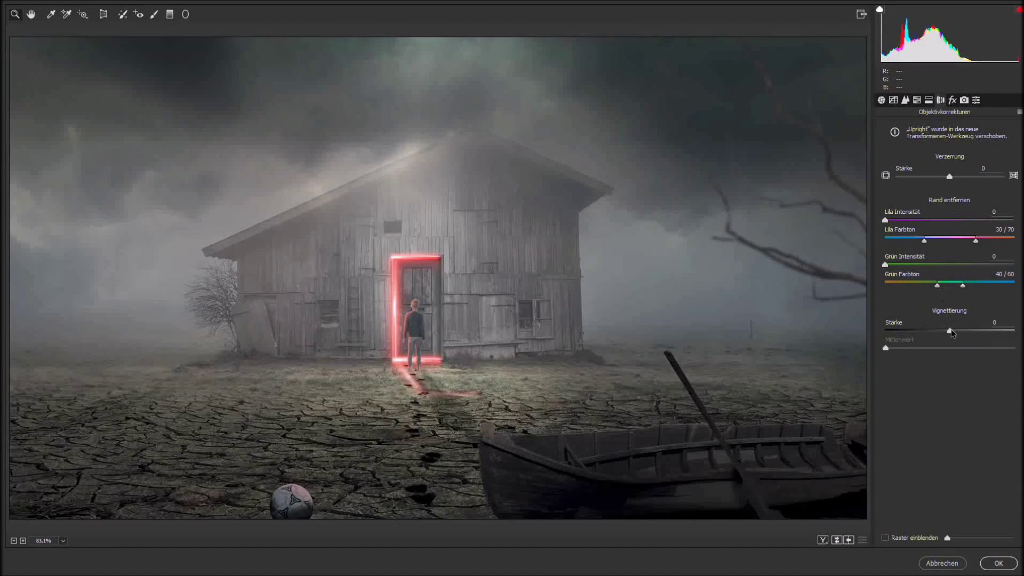
pyautogui.click(952, 101)
pyautogui.moveTo(948, 278); pyautogui.dragTo(940, 280)
pyautogui.click(995, 563)
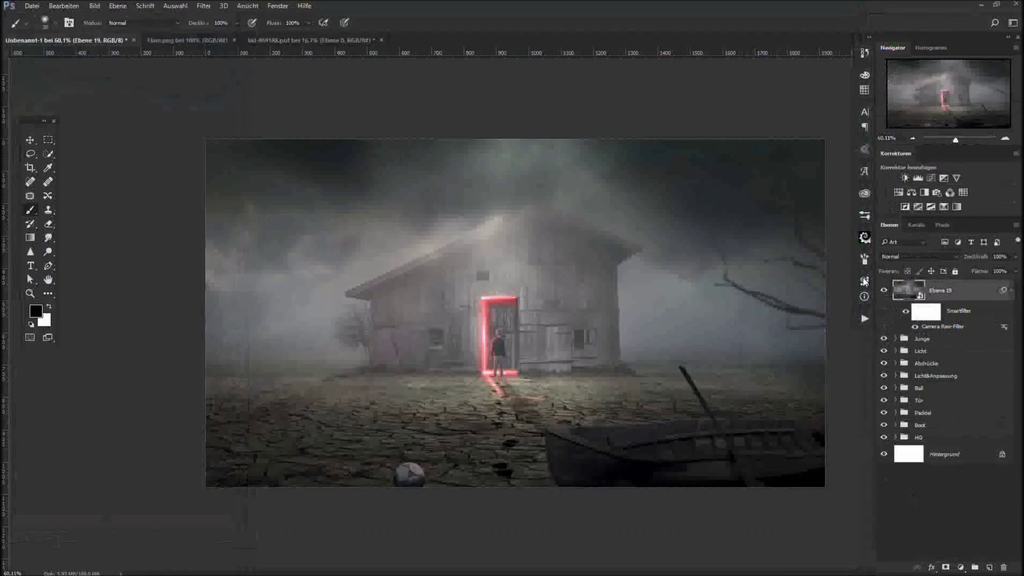
pyautogui.click(883, 290)
pyautogui.click(883, 290)
pyautogui.scroll(-1, 757, 341)
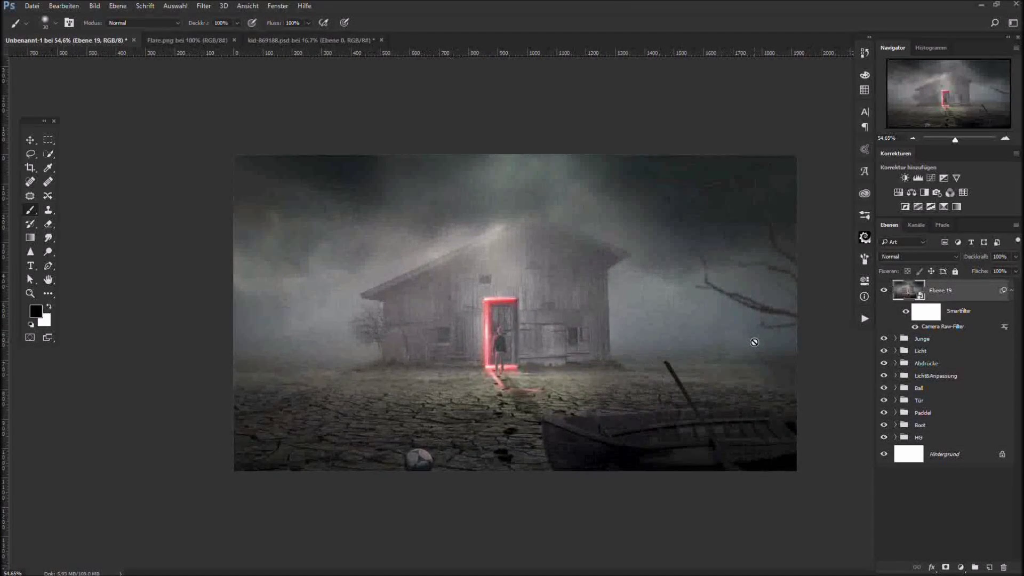
# - Sharpen Ebene 19 with Unsharp Mask at a reduced amount, a radius of 1.0 pixel and a threshold of 1
pyautogui.click(204, 6)
pyautogui.click(147, 214)
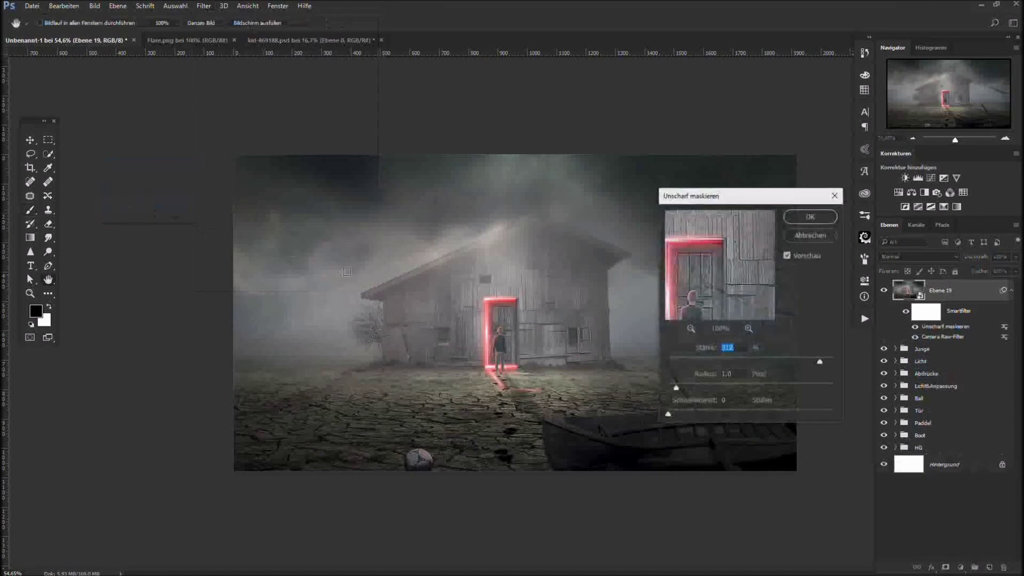
pyautogui.click(730, 399)
pyautogui.write('1')
pyautogui.hotkey('shift', 'Tab')
pyautogui.hotkey('shift', 'Tab')
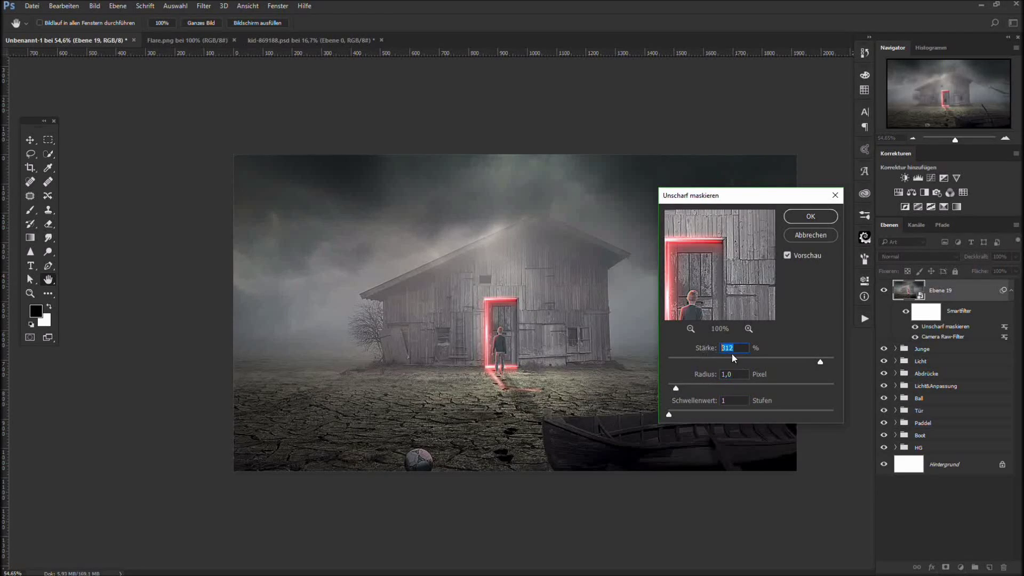
pyautogui.write('1')
pyautogui.click(810, 216)
pyautogui.press('b')
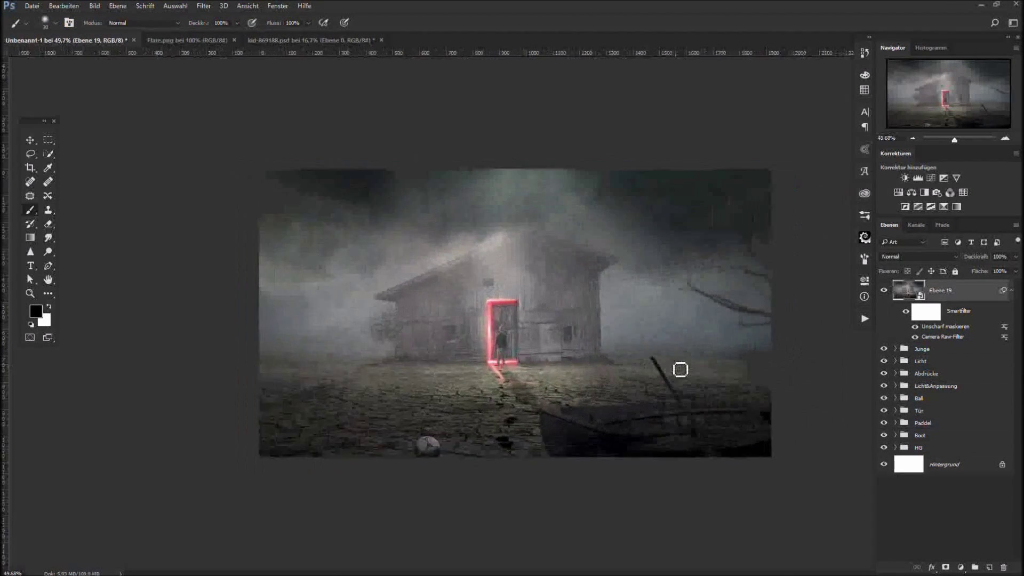
# - Add a gradient map adjustment layer above Ebene 19 using the purple-to-orange gradient preset
pyautogui.click(960, 567)
pyautogui.click(925, 462)
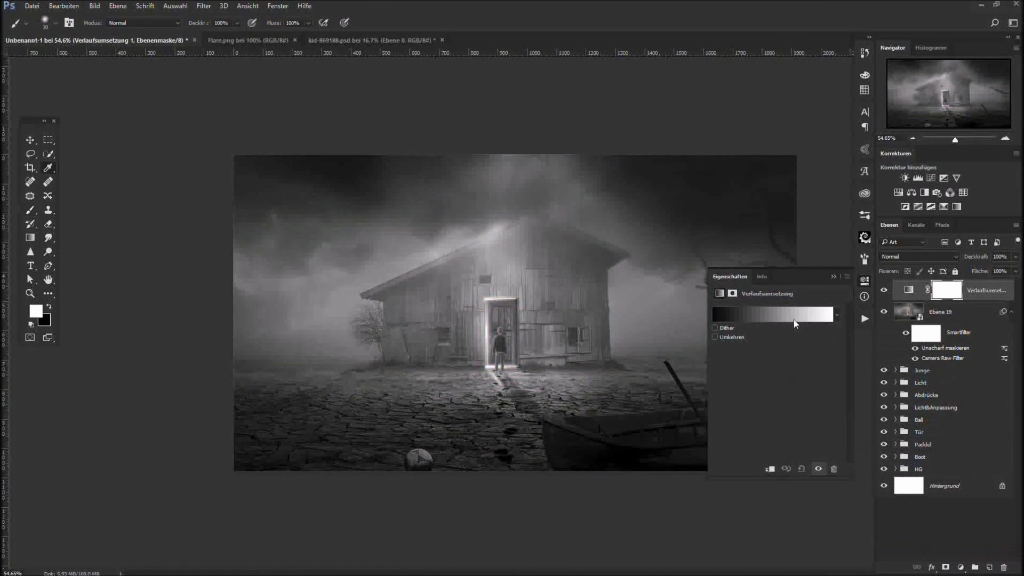
pyautogui.click(768, 235)
pyautogui.scroll(-6, 699, 184)
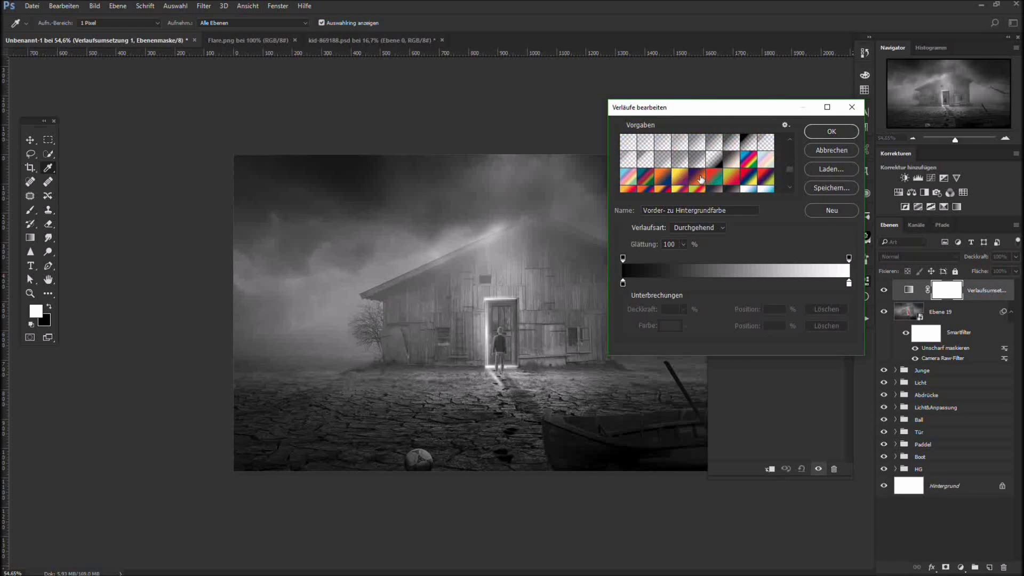
pyautogui.click(701, 180)
pyautogui.click(831, 131)
# - Blend the gradient map layer in Hartes Licht mode and lower its opacity to 31%
pyautogui.click(917, 256)
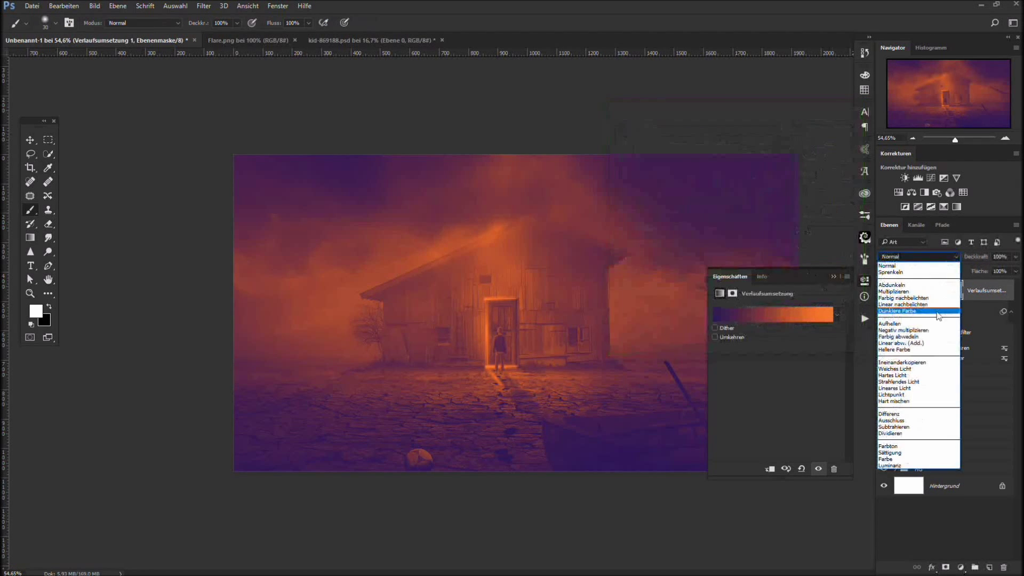
pyautogui.click(921, 379)
pyautogui.moveTo(979, 258); pyautogui.dragTo(944, 265)
# - Try Weiches Licht on the gradient map, restore Hartes Licht and raise the layer's opacity to about 35%
pyautogui.click(917, 257)
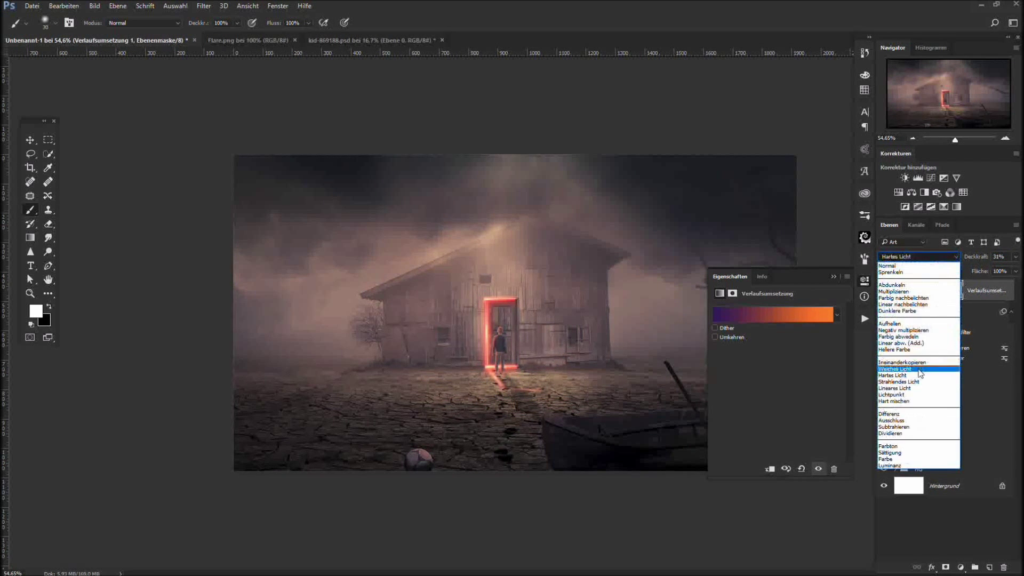
pyautogui.click(901, 368)
pyautogui.click(917, 256)
pyautogui.click(913, 376)
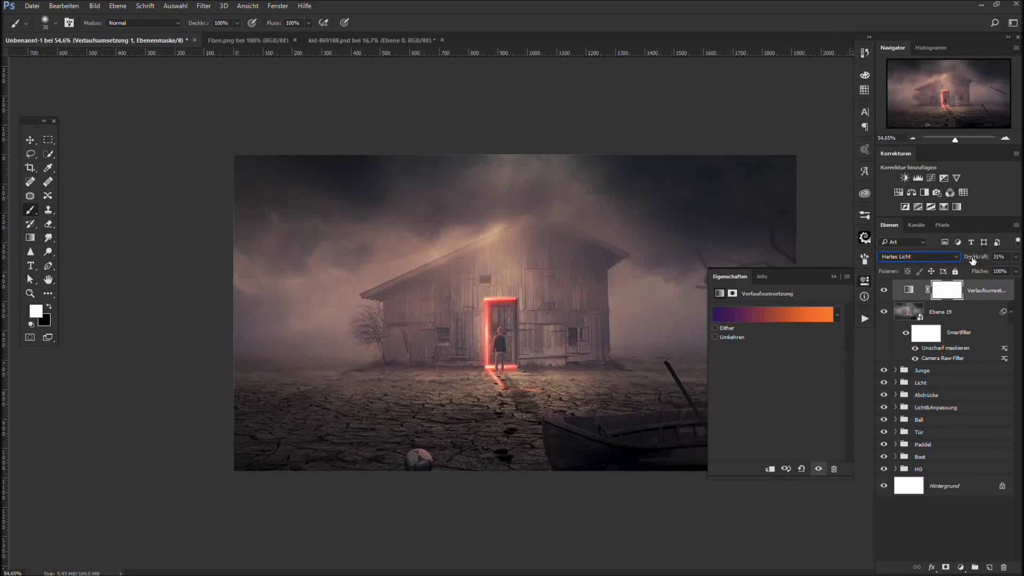
pyautogui.moveTo(972, 260); pyautogui.dragTo(973, 259)
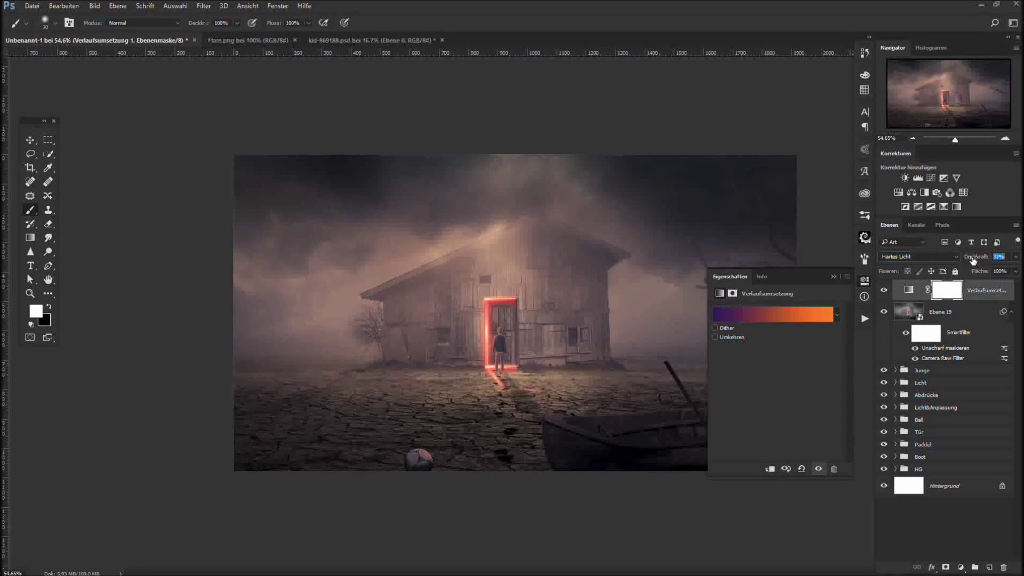
pyautogui.click(833, 276)
pyautogui.scroll(-3, 712, 370)
pyautogui.scroll(3, 712, 370)
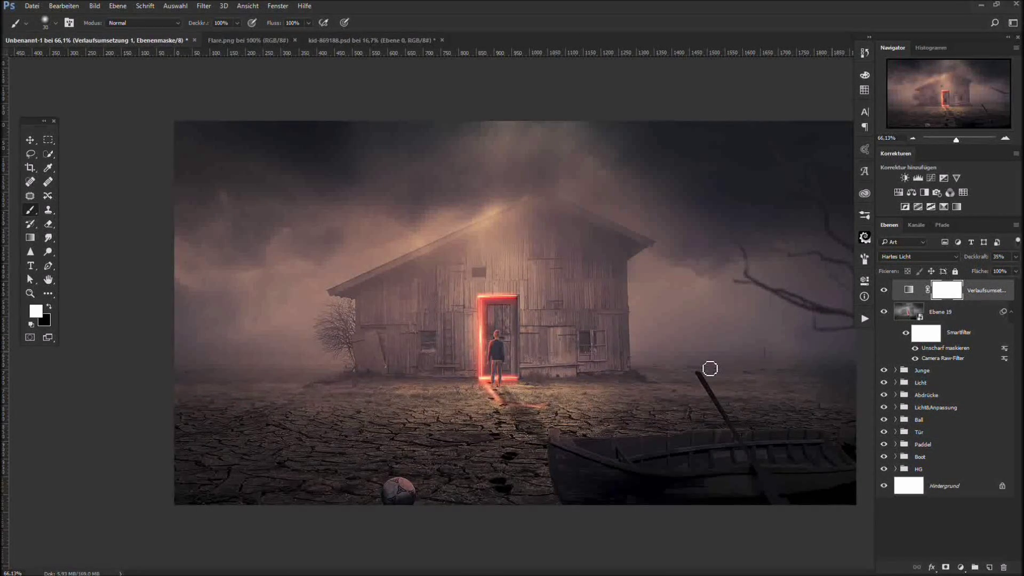
pyautogui.scroll(-1, 709, 368)
pyautogui.scroll(1, 710, 368)
# - Place the white signature logo from the library, scaled down, in the image's lower-left corner and set its opacity to 79%
pyautogui.click(864, 193)
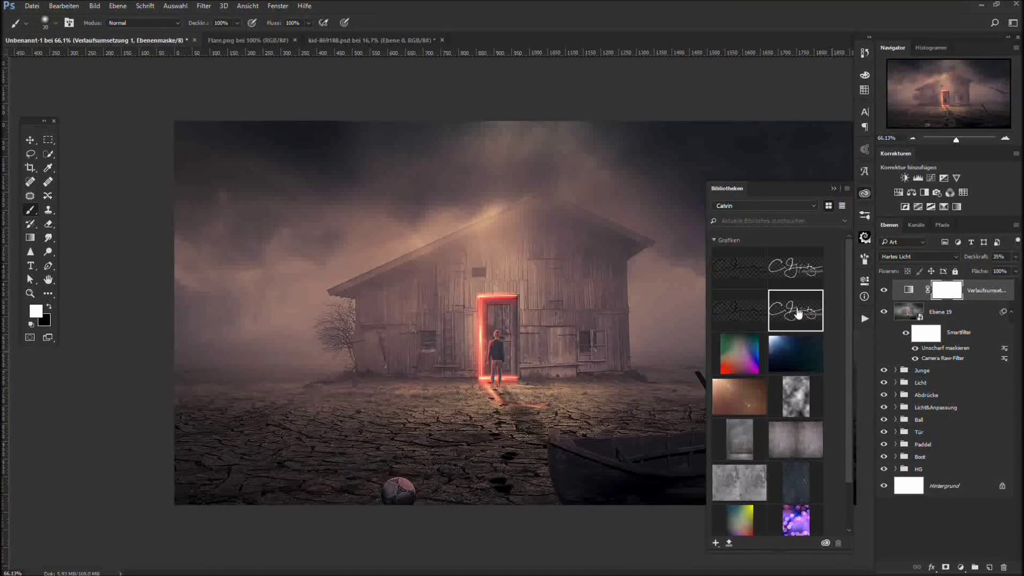
pyautogui.moveTo(796, 308); pyautogui.dragTo(243, 465)
pyautogui.moveTo(584, 337)
pyautogui.mouseDown()
pyautogui.moveTo(297, 434)
pyautogui.moveTo(279, 450)
pyautogui.mouseUp()
pyautogui.press('Return')
pyautogui.click(834, 188)
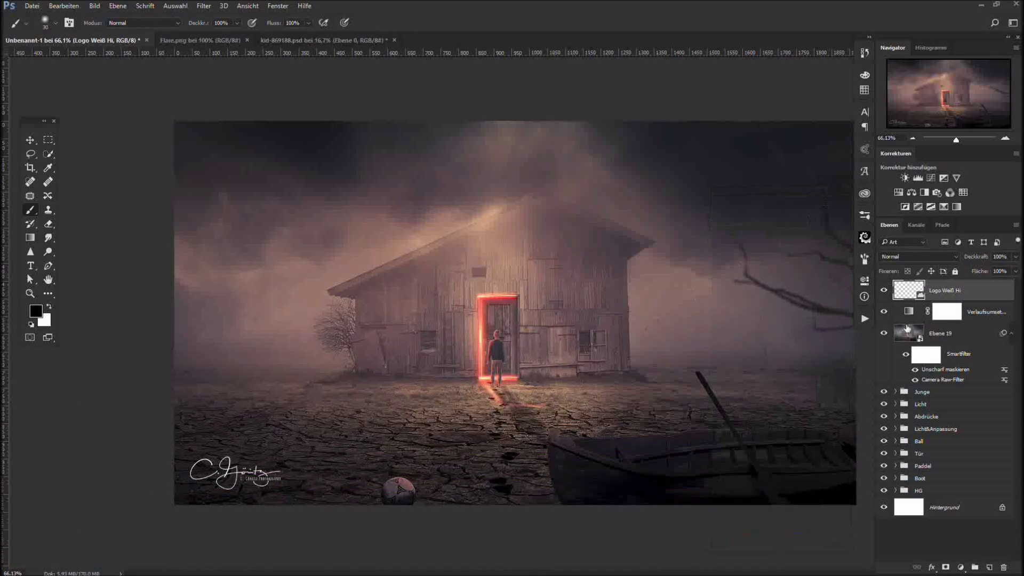
pyautogui.moveTo(981, 258); pyautogui.dragTo(969, 261)
pyautogui.scroll(-5, 699, 400)
pyautogui.scroll(3, 748, 430)
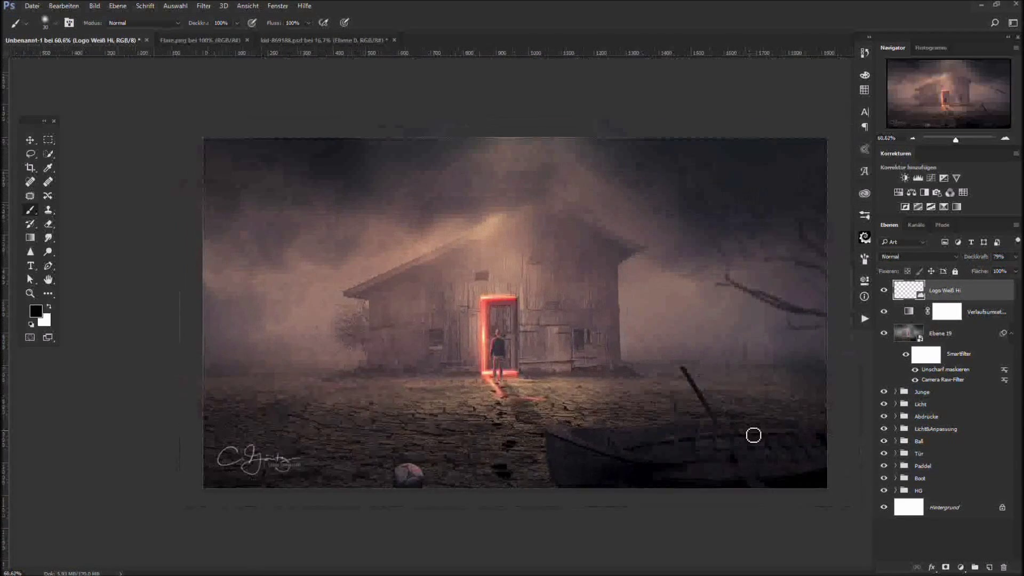
# - Stamp all visible layers onto a new top layer and rename it Fertig
pyautogui.hotkey('ctrl', 'shift', 'alt', 'e')
pyautogui.doubleClick(941, 291)
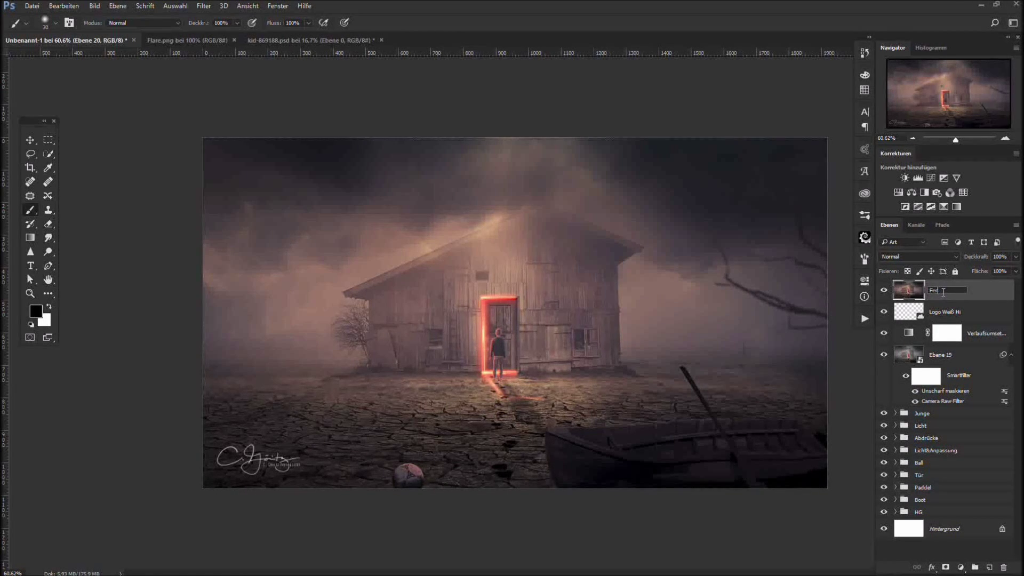
pyautogui.write('Fertig')
pyautogui.press('Return')
pyautogui.scroll(1, 695, 357)
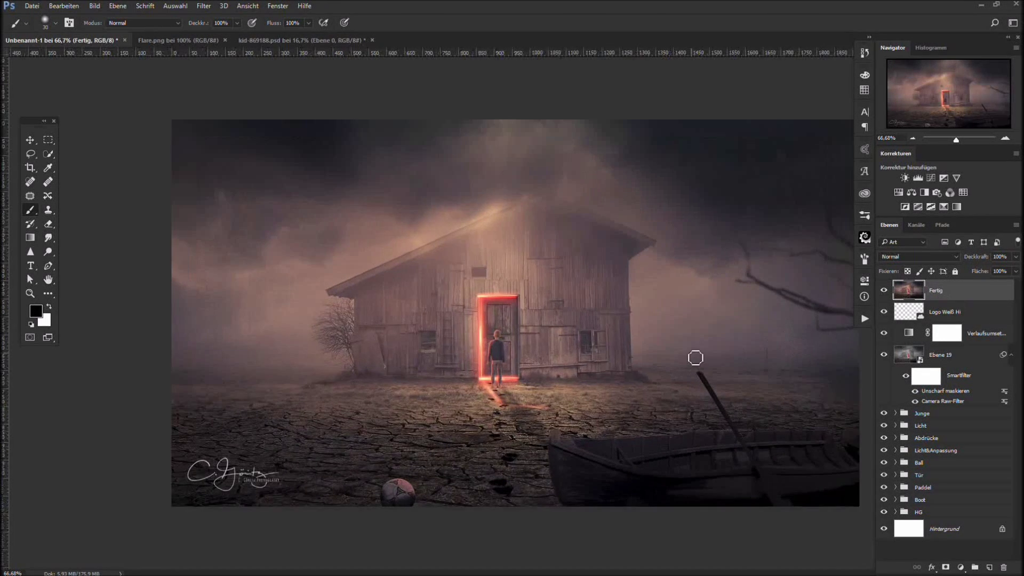
# - Examine the finished composite in full-screen mode
pyautogui.press('f')
pyautogui.press('f')
pyautogui.scroll(2, 694, 357)
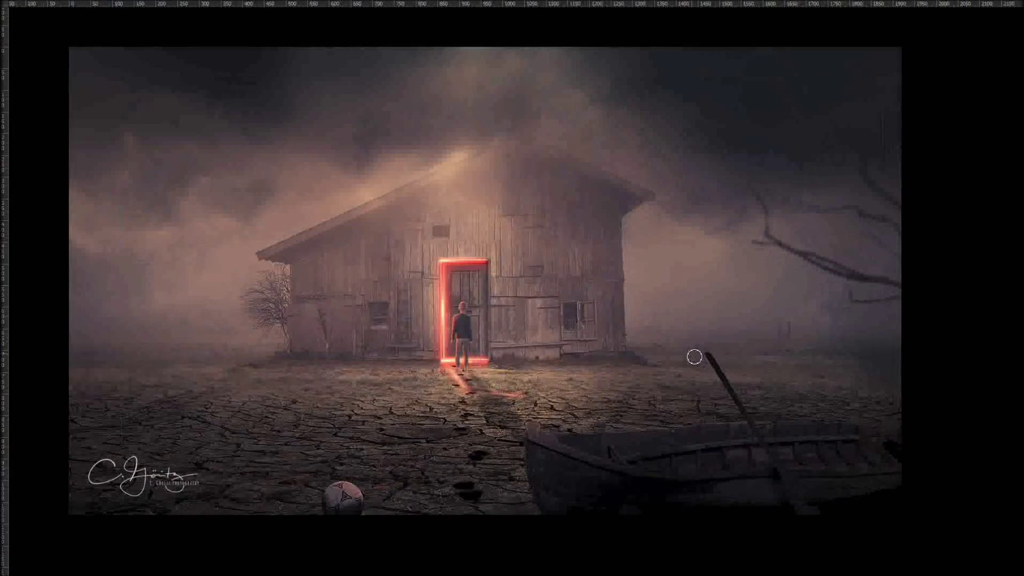
pyautogui.scroll(-2, 694, 356)
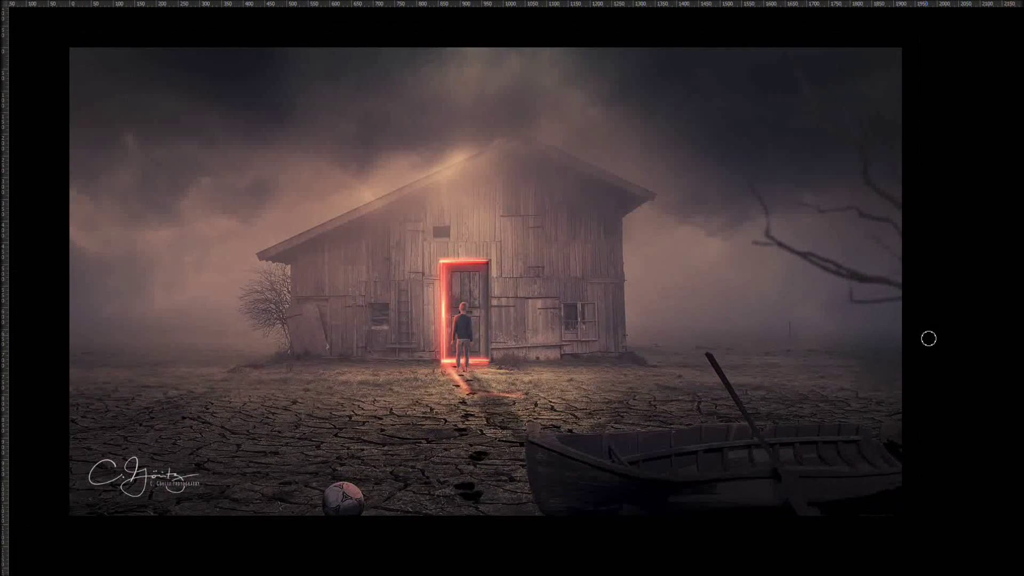